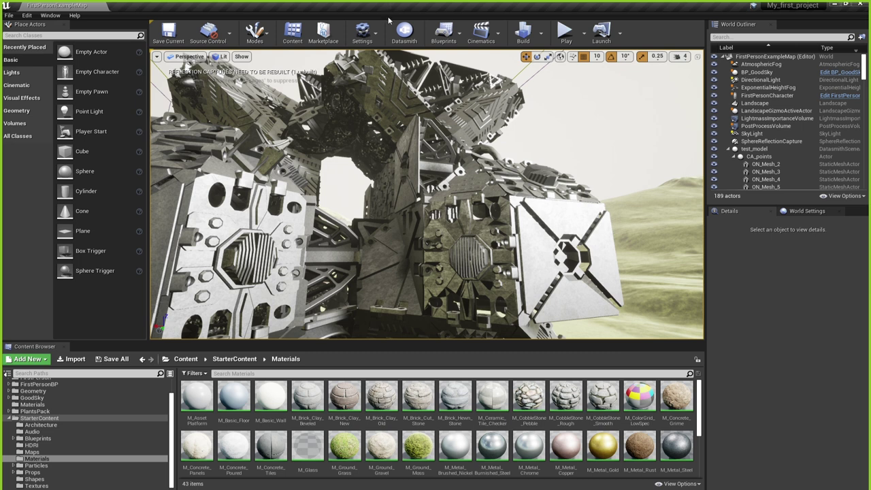
# - Orbit the Perspective viewport and move closer to the test_model structure from the grassy side
pyautogui.moveTo(415, 174); pyautogui.dragTo(622, 181, button='right')
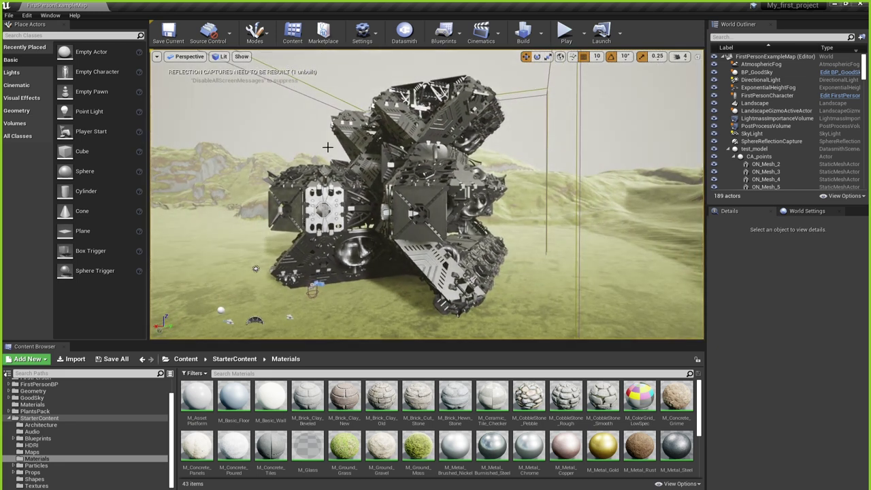
pyautogui.moveTo(381, 123); pyautogui.dragTo(393, 140, button='right')
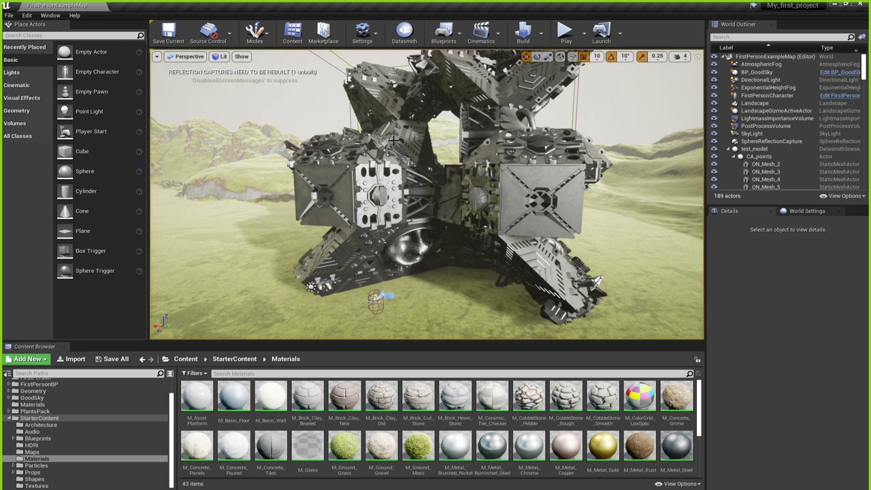
pyautogui.moveTo(408, 149); pyautogui.dragTo(422, 157, button='right')
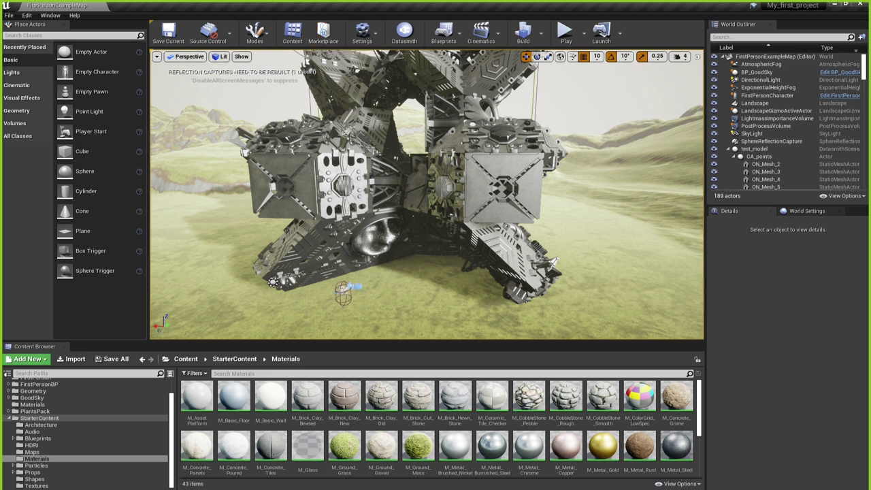
# - Launch the Epic Games Launcher from the taskbar's hidden tray icons
pyautogui.click(753, 489)
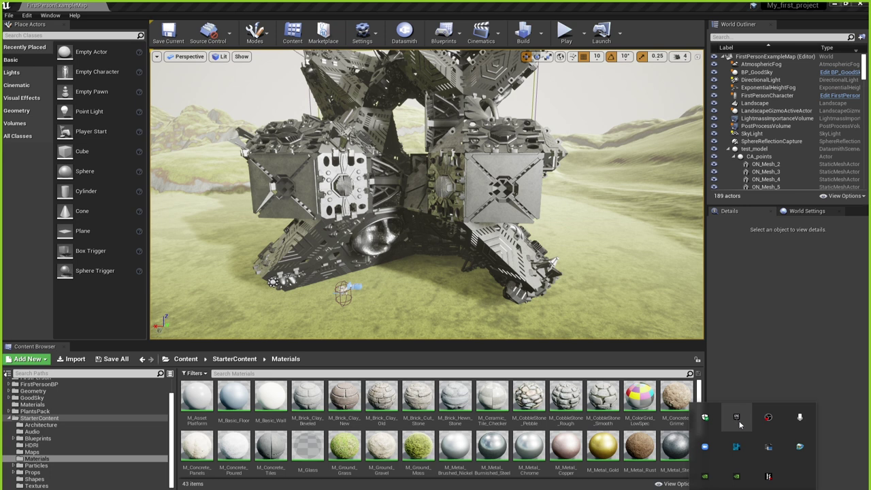
pyautogui.click(753, 489)
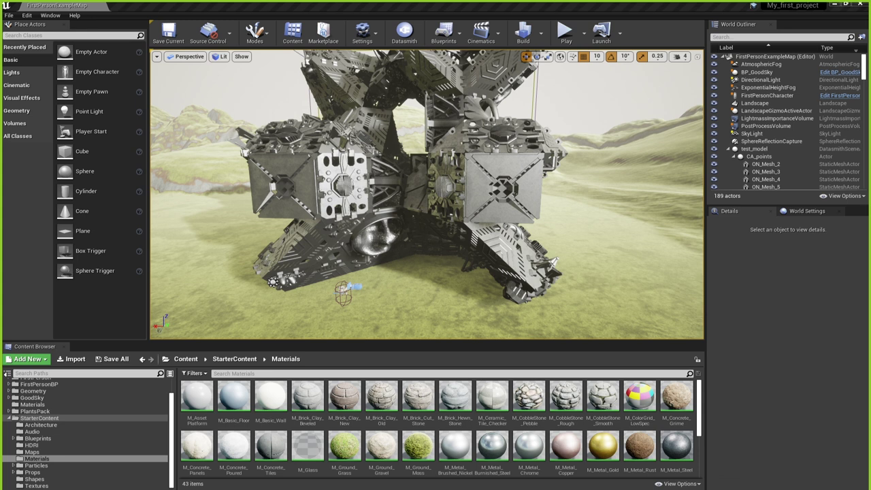
pyautogui.click(753, 489)
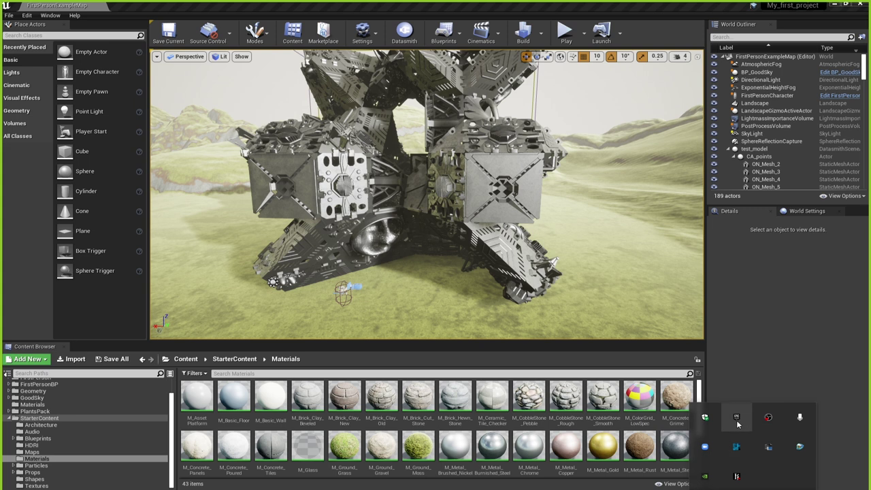
pyautogui.click(735, 420)
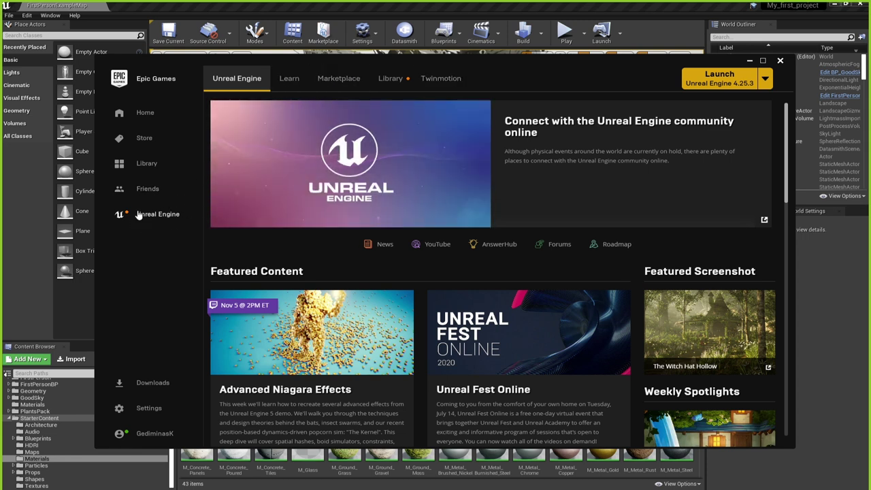
# - Switch the launcher to the Marketplace showcase page
pyautogui.click(336, 89)
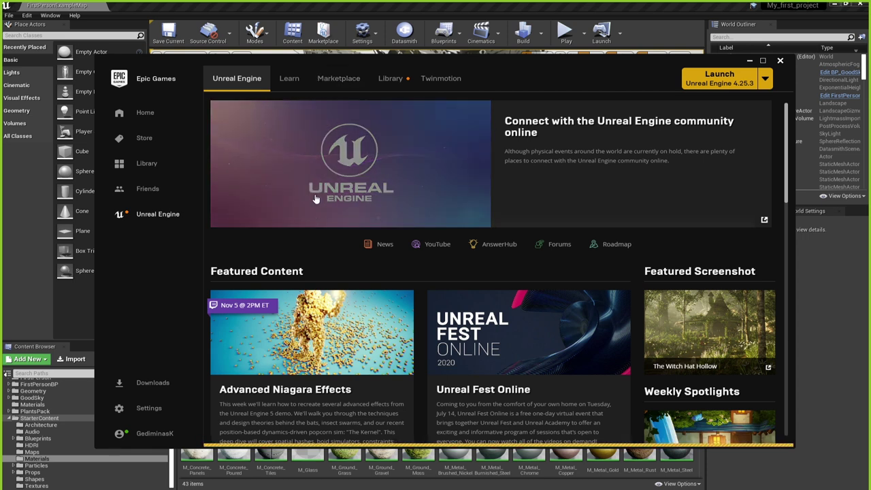
pyautogui.click(335, 92)
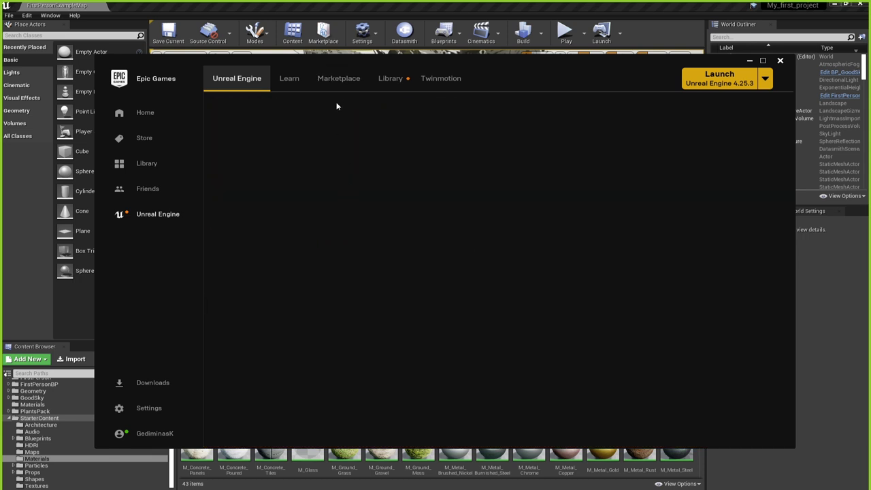
pyautogui.click(340, 93)
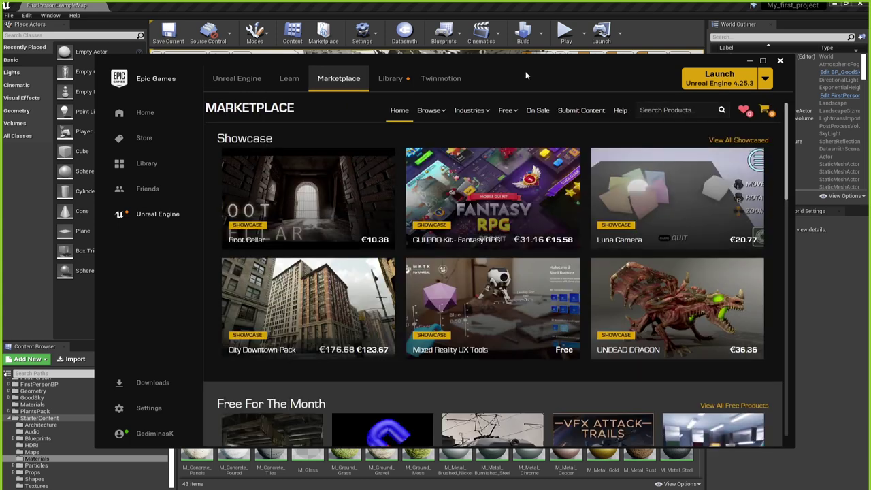
# - Move the launcher window slightly up and to the left
pyautogui.moveTo(478, 60); pyautogui.dragTo(430, 47)
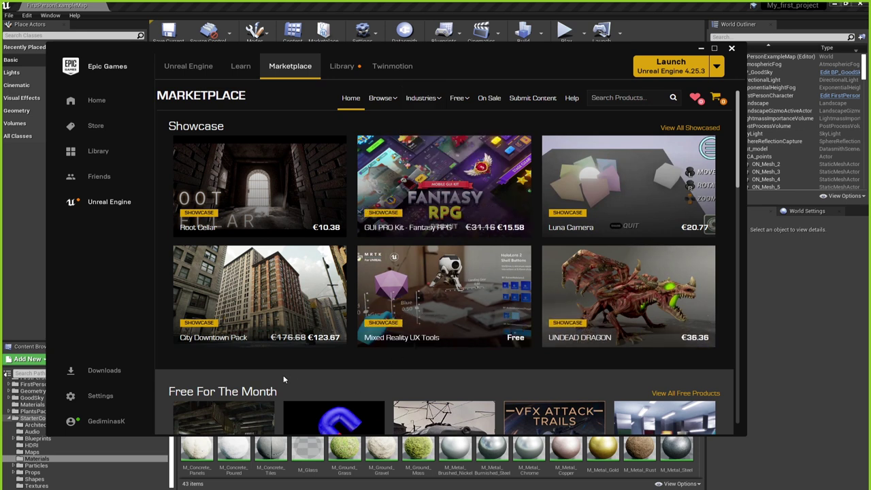
pyautogui.moveTo(323, 327)
pyautogui.moveTo(463, 101)
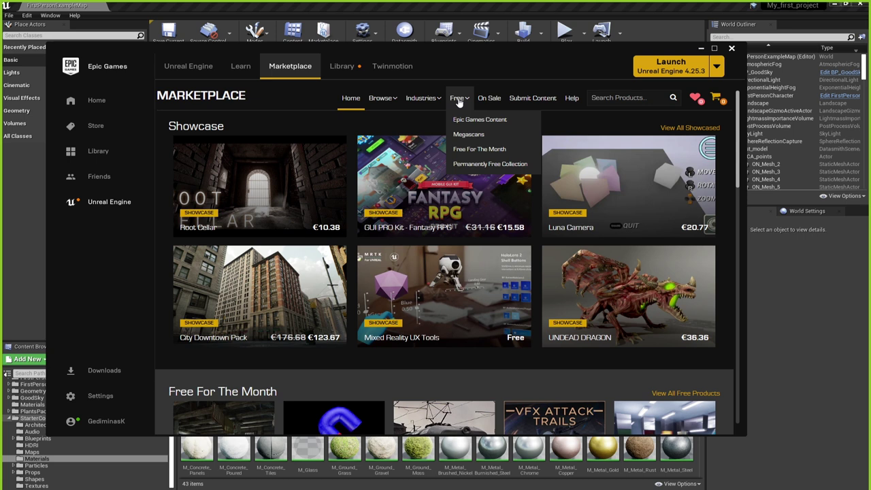
# - Show the Marketplace Free listing and scroll through the free products
pyautogui.click(459, 101)
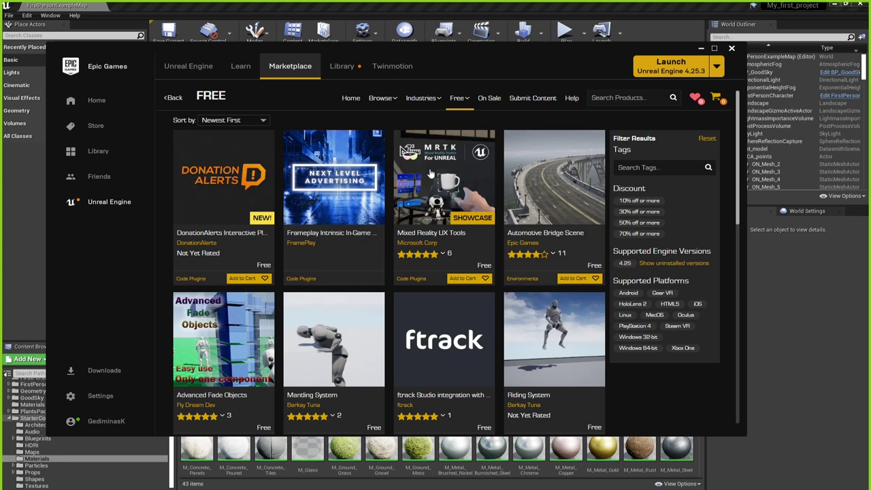
pyautogui.scroll(-1, 375, 263)
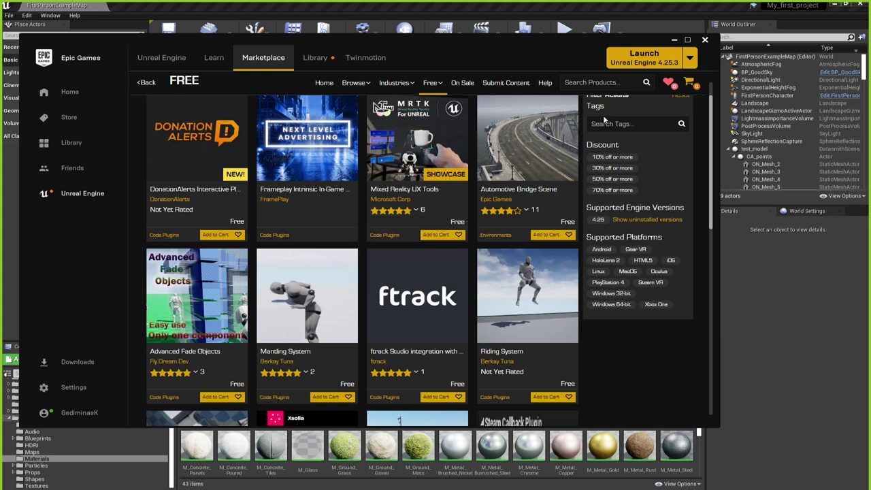
pyautogui.scroll(1, 613, 155)
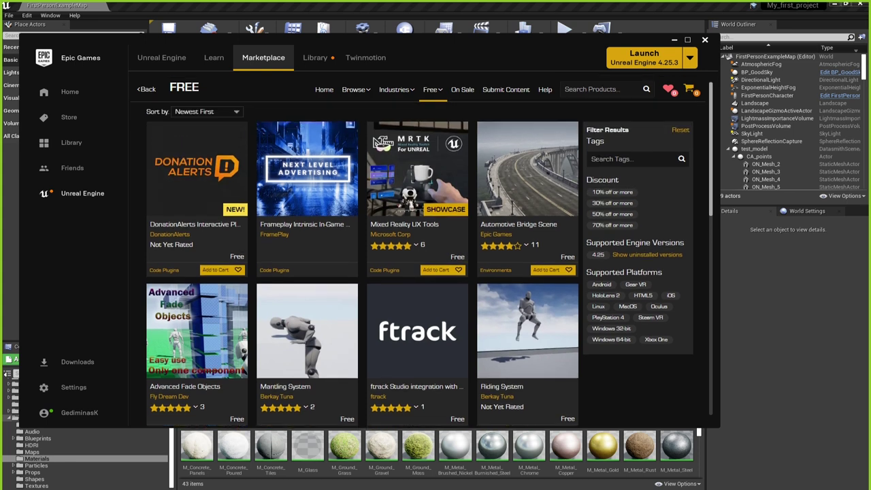
# - Search the Marketplace for 'grass' and filter the results to Free under Max Price
pyautogui.click(585, 89)
pyautogui.write('grass')
pyautogui.press('Return')
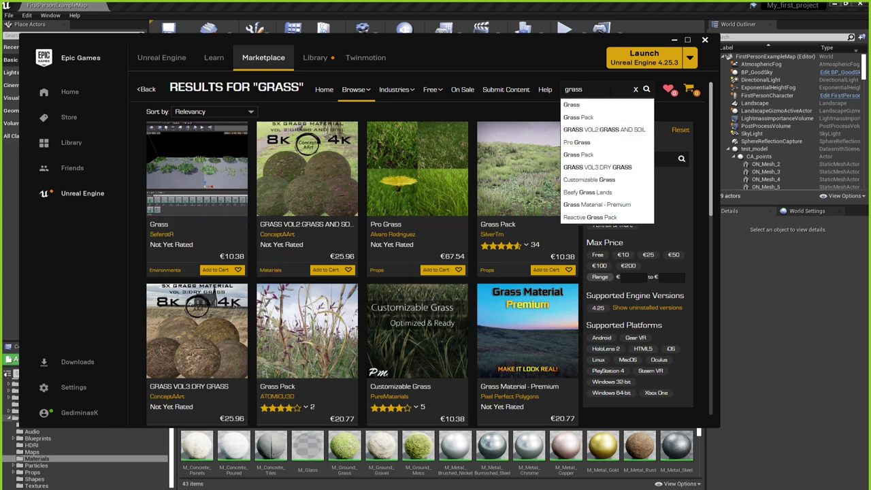
pyautogui.click(497, 106)
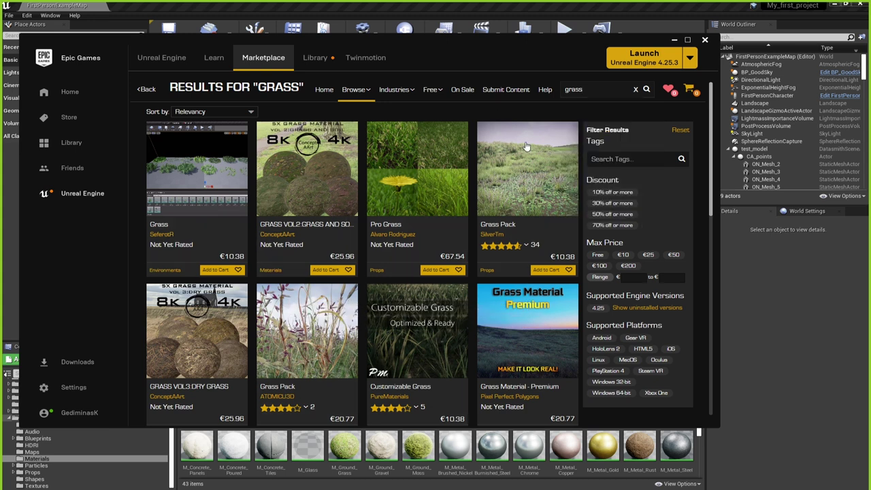
pyautogui.scroll(-1, 709, 218)
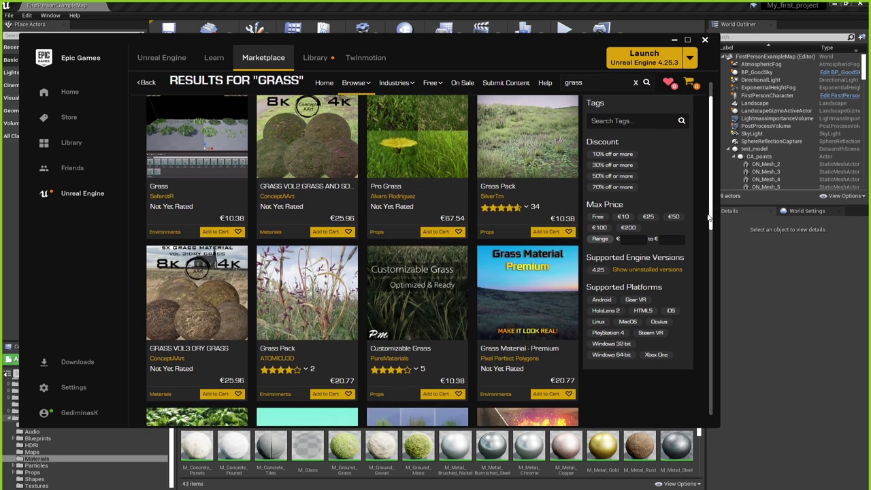
pyautogui.scroll(1, 708, 218)
pyautogui.moveTo(594, 243); pyautogui.dragTo(623, 243)
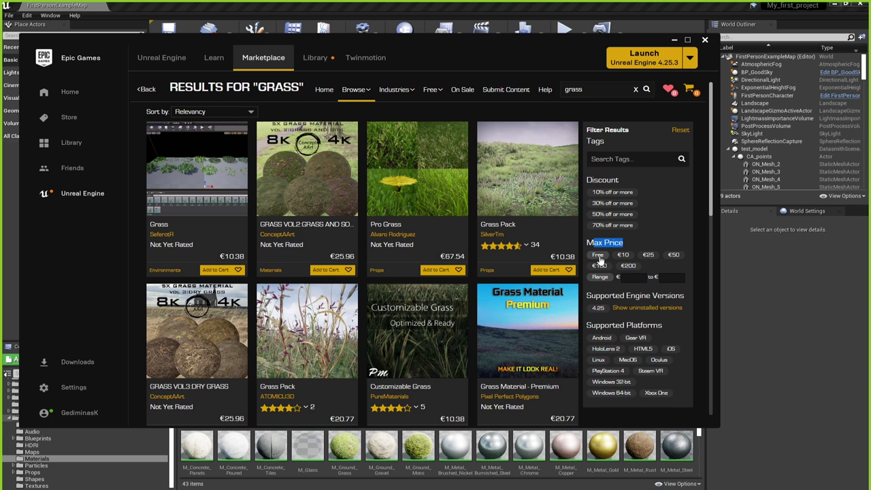
pyautogui.click(599, 257)
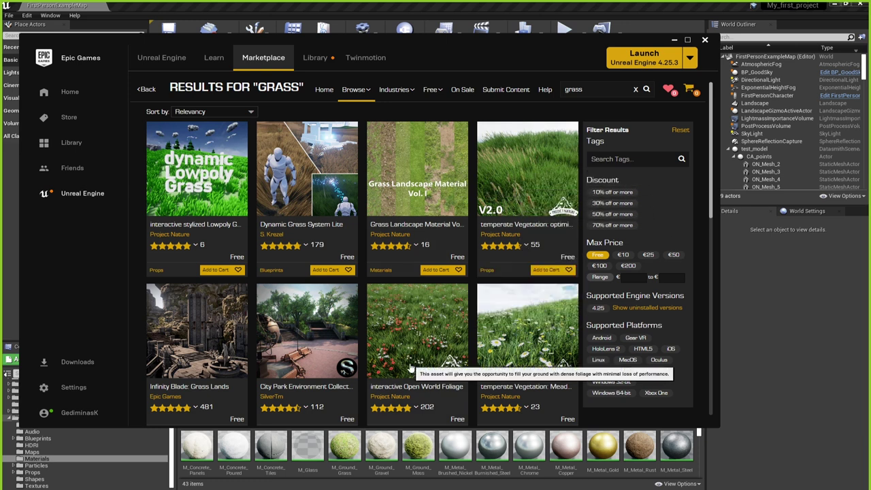
pyautogui.scroll(-1, 418, 293)
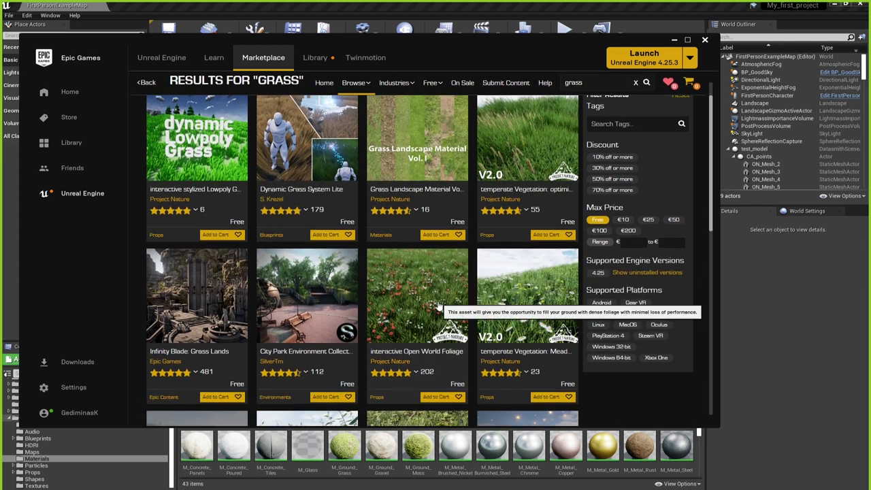
# - Open the temperate Vegetation: optimized Grass Library page and claim it for free
pyautogui.click(546, 134)
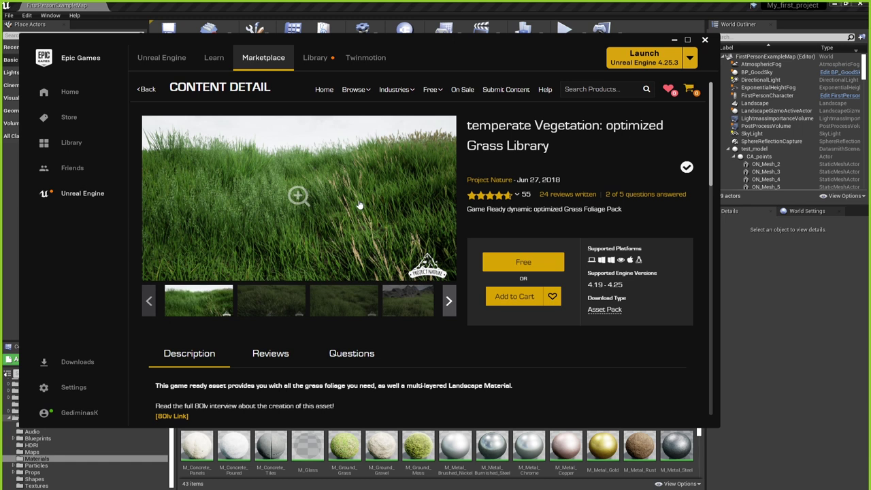
pyautogui.click(500, 262)
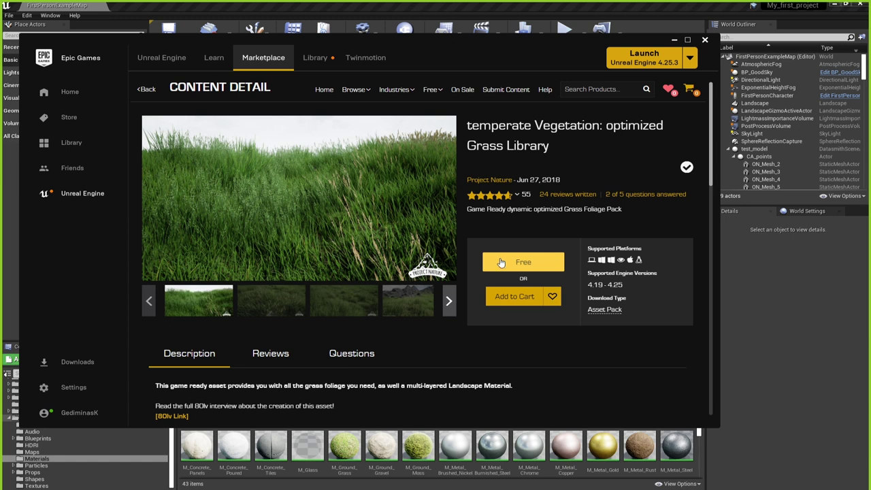
pyautogui.click(501, 262)
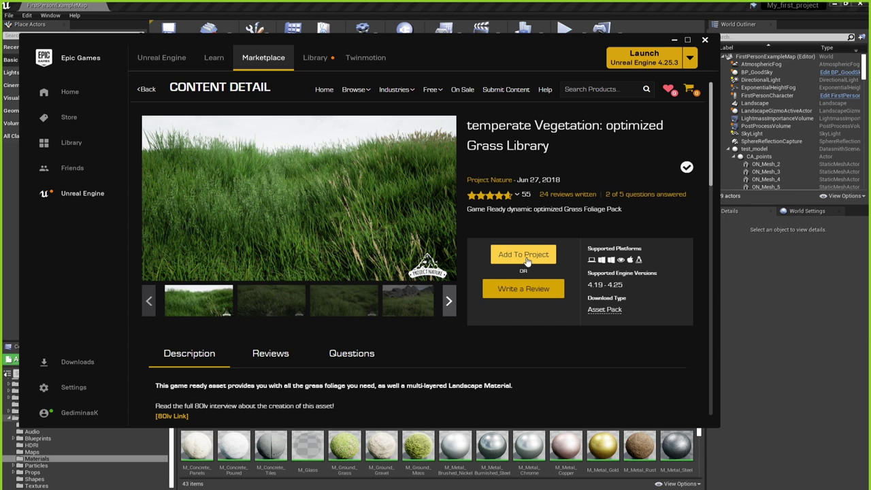
# - Cancel adding the Grass Library to My_first_project, then search the Marketplace for 'megascans'
pyautogui.click(526, 262)
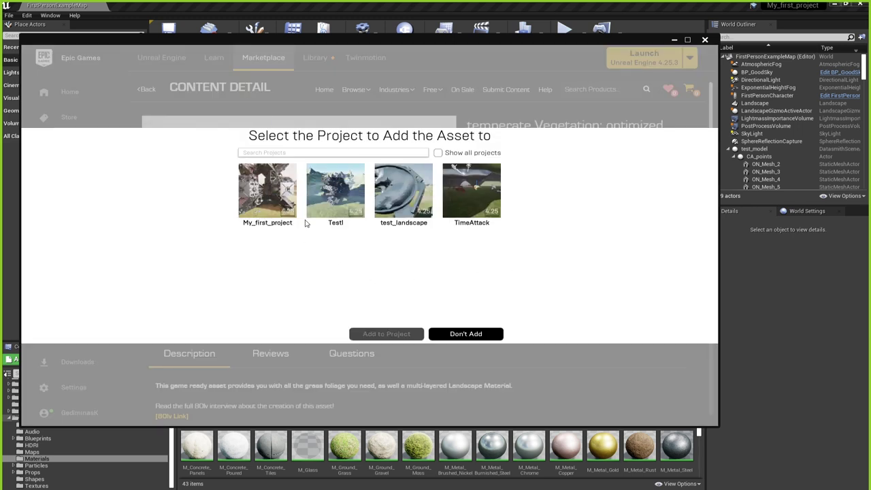
pyautogui.click(265, 199)
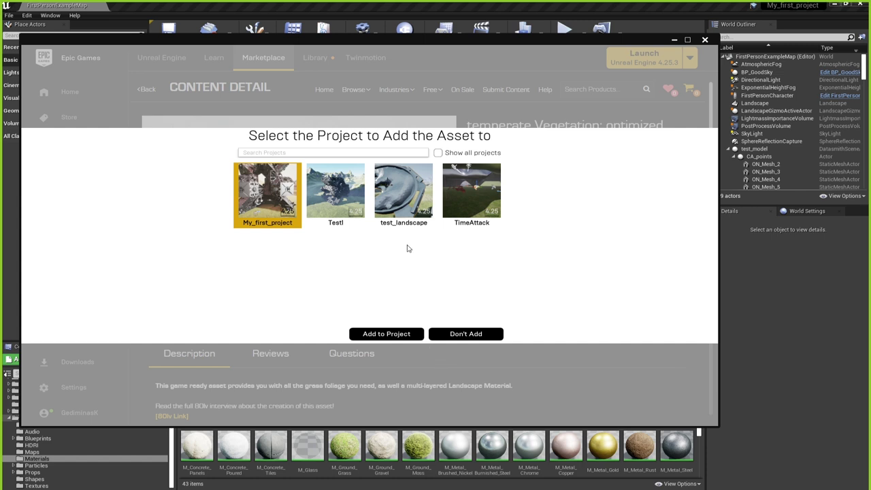
pyautogui.click(473, 336)
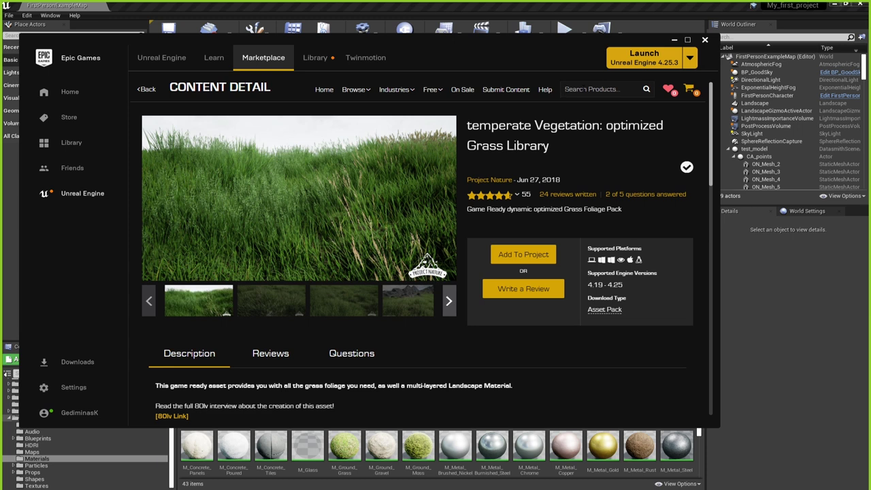
pyautogui.click(586, 89)
pyautogui.write('megascans')
pyautogui.press('Return')
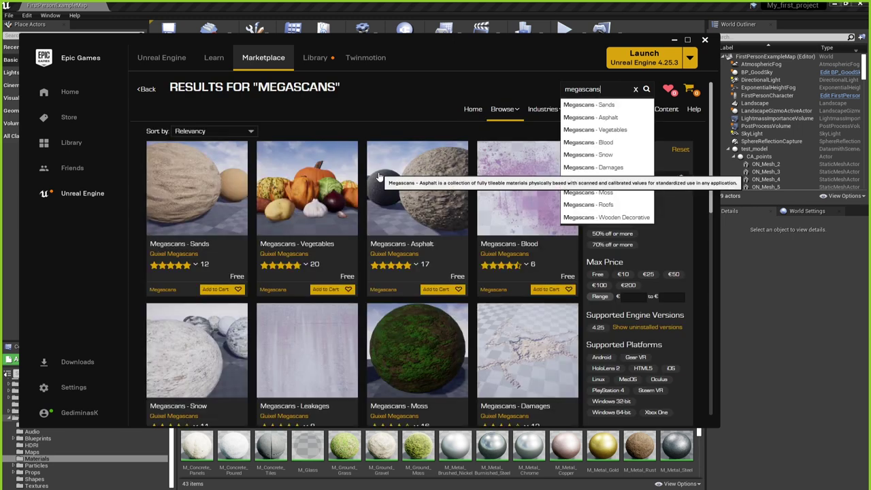
pyautogui.scroll(-1, 295, 196)
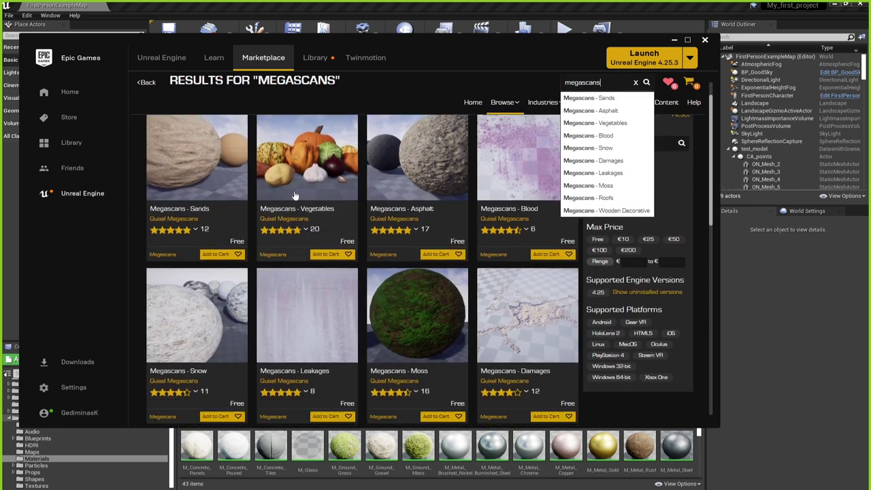
pyautogui.scroll(-4, 294, 196)
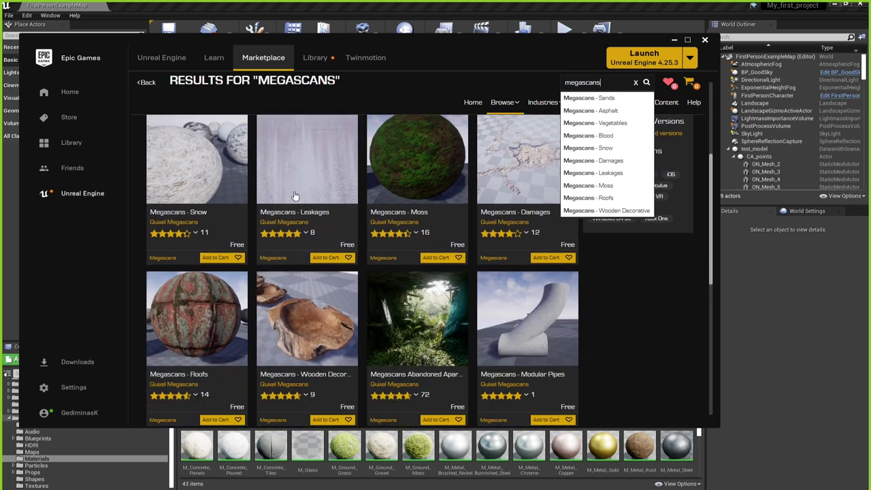
pyautogui.scroll(-2, 294, 196)
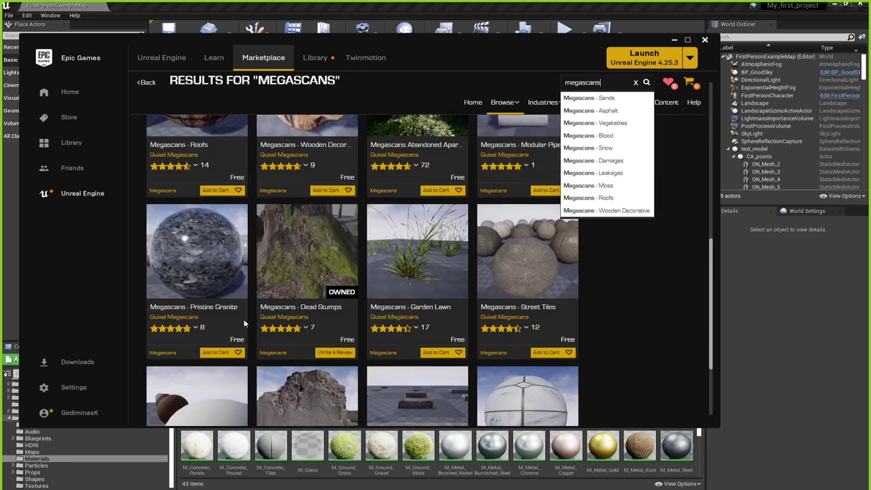
# - Open the Megascans - Dead Stumps page and browse its gallery previews, viewing one enlarged
pyautogui.click(308, 262)
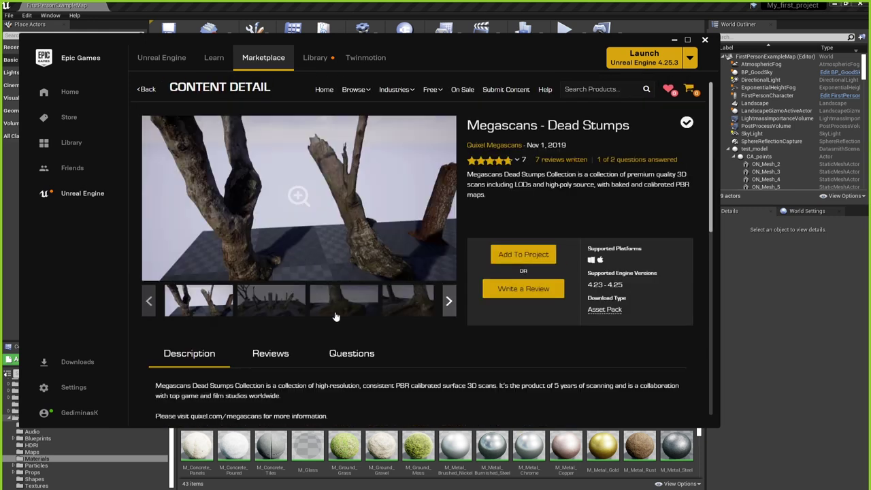
pyautogui.click(449, 302)
pyautogui.click(291, 303)
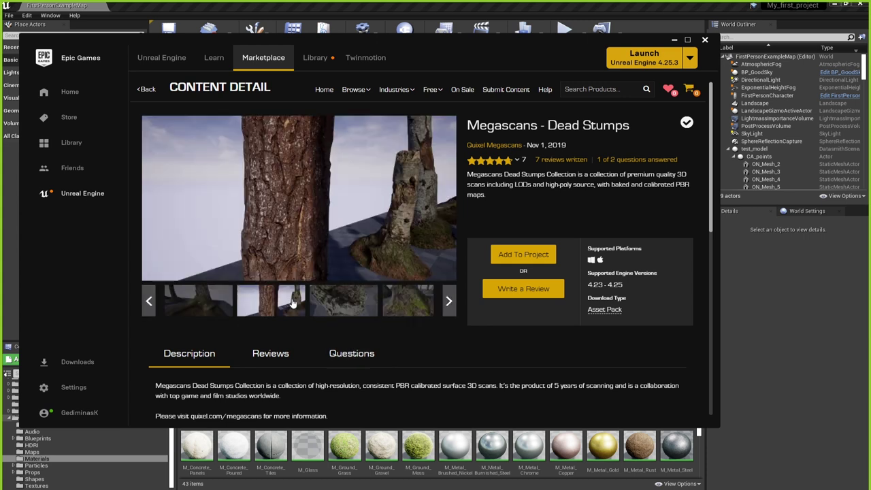
pyautogui.click(346, 304)
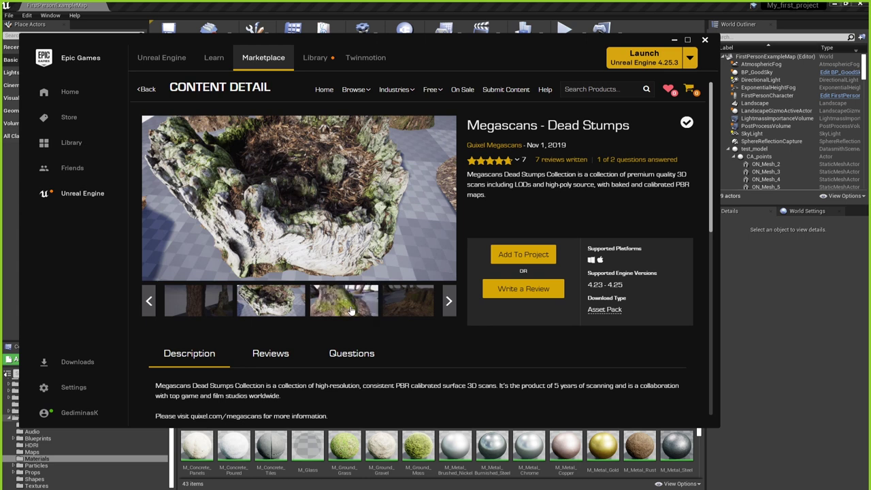
pyautogui.click(351, 310)
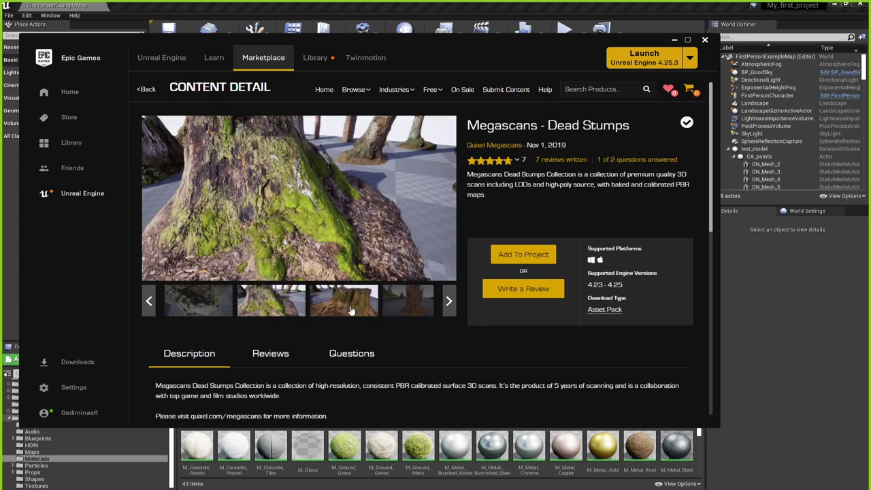
pyautogui.click(374, 199)
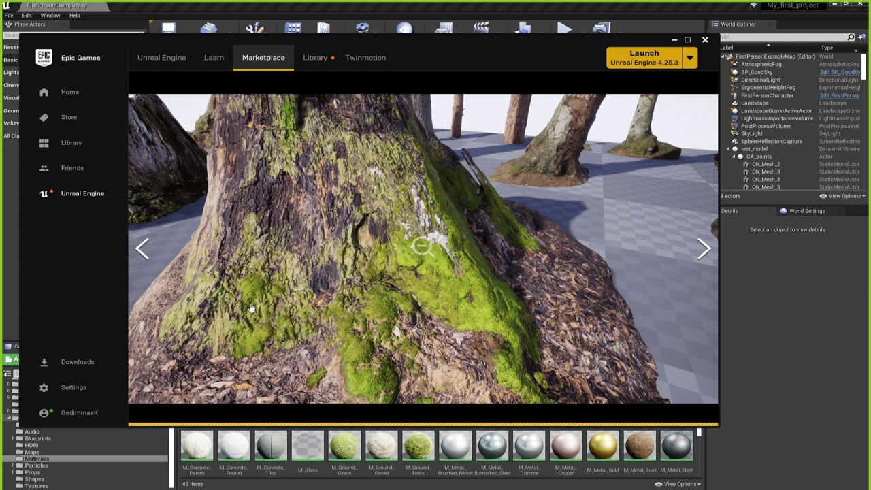
pyautogui.click(712, 82)
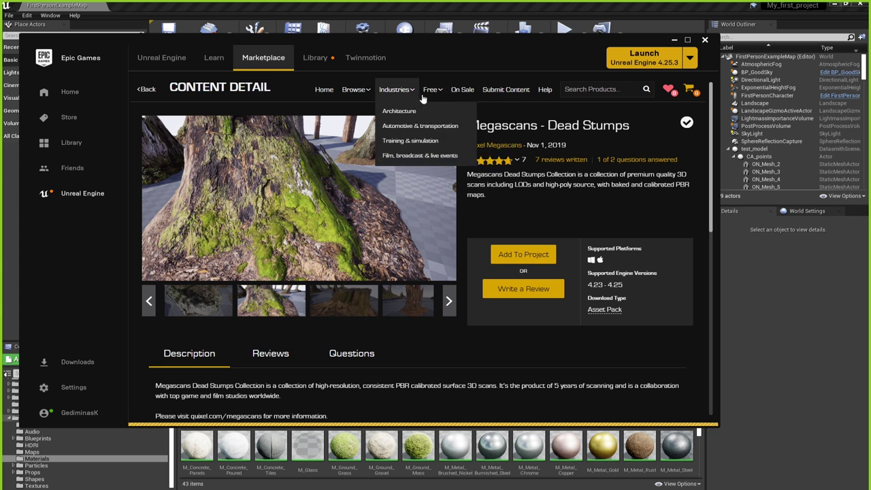
pyautogui.moveTo(435, 94)
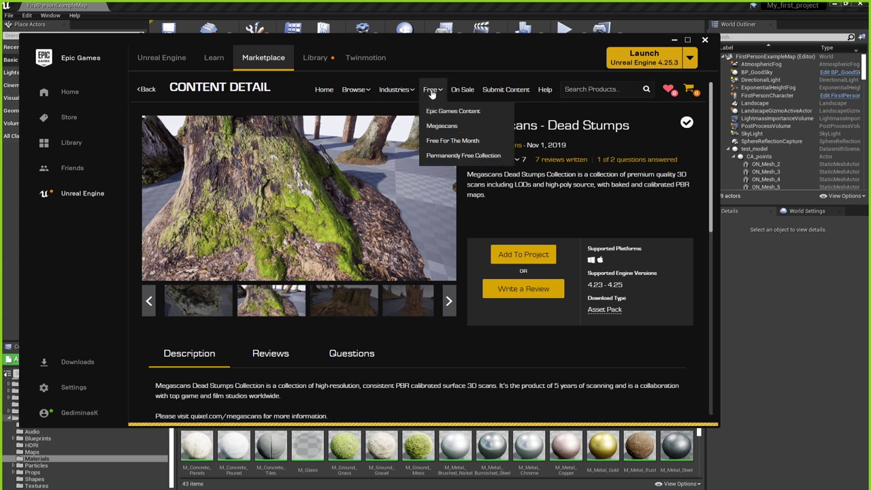
# - Browse the Quixel Megascans free content profile, keeping the Newest First sort order
pyautogui.click(443, 128)
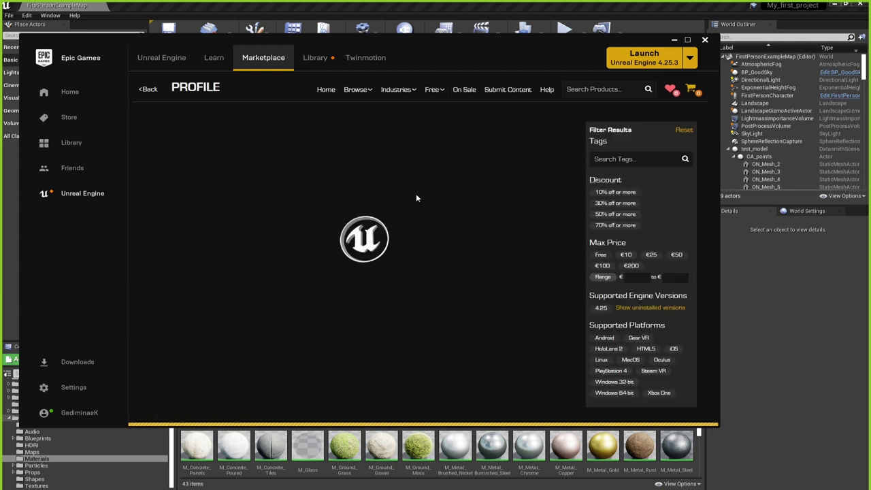
pyautogui.scroll(-1, 418, 198)
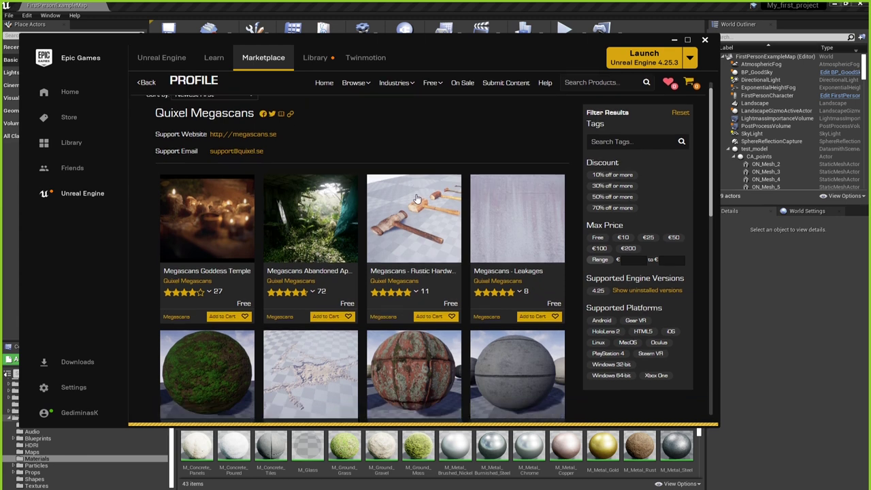
pyautogui.scroll(-3, 417, 198)
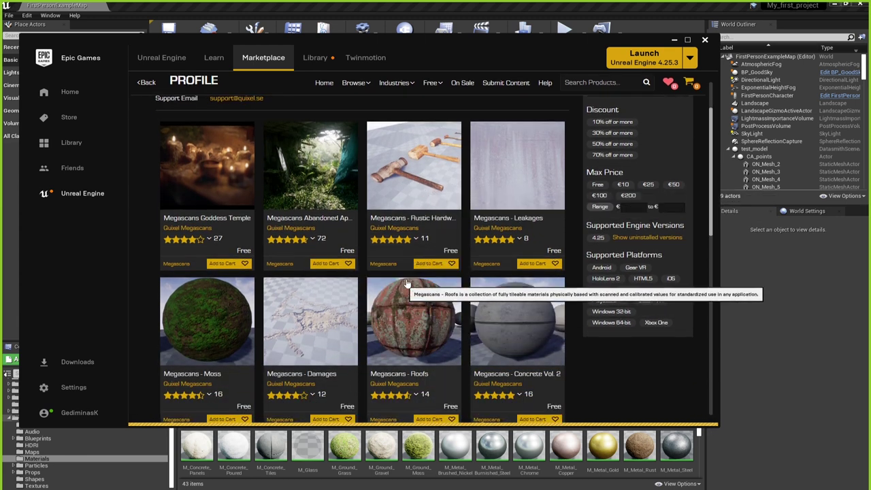
pyautogui.scroll(4, 368, 322)
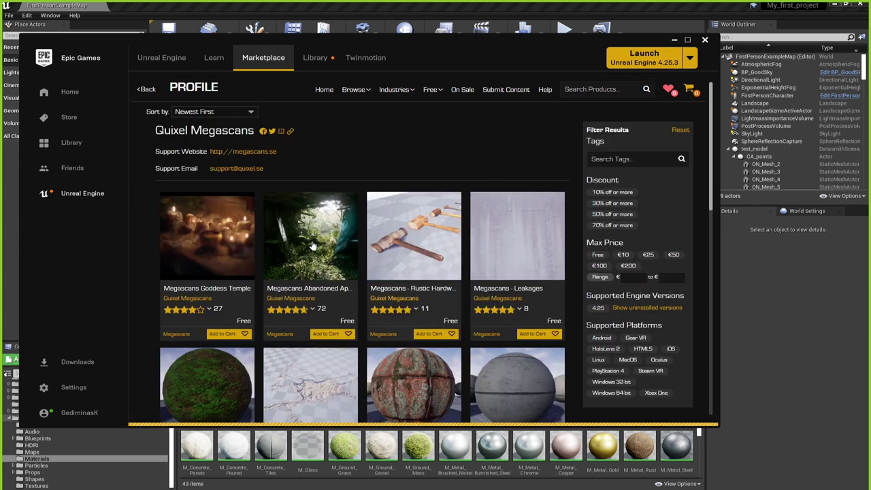
pyautogui.click(226, 116)
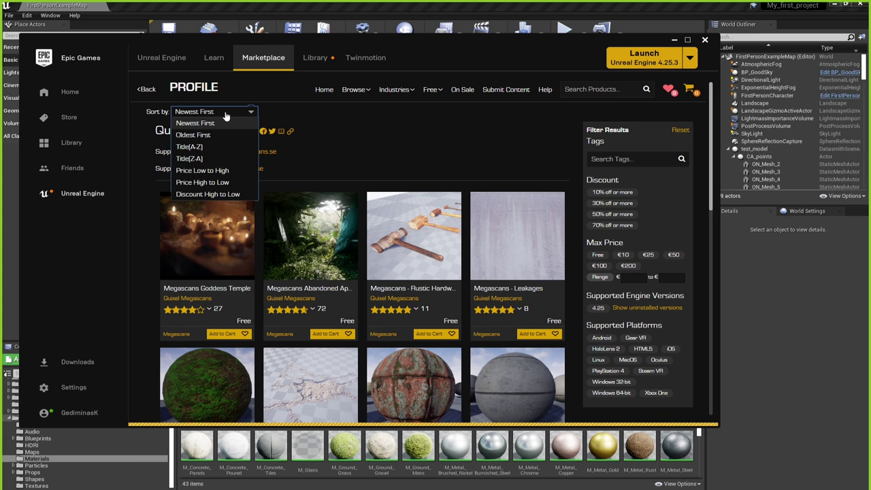
pyautogui.click(226, 116)
pyautogui.moveTo(353, 94)
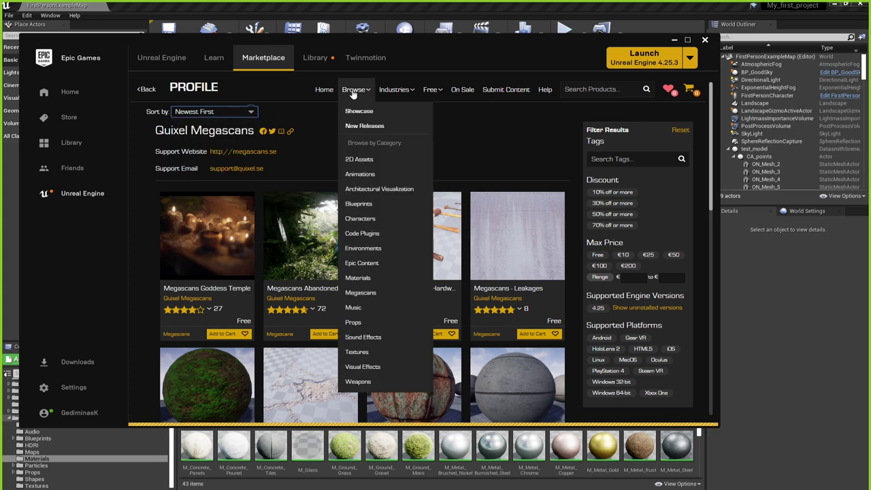
pyautogui.moveTo(396, 92)
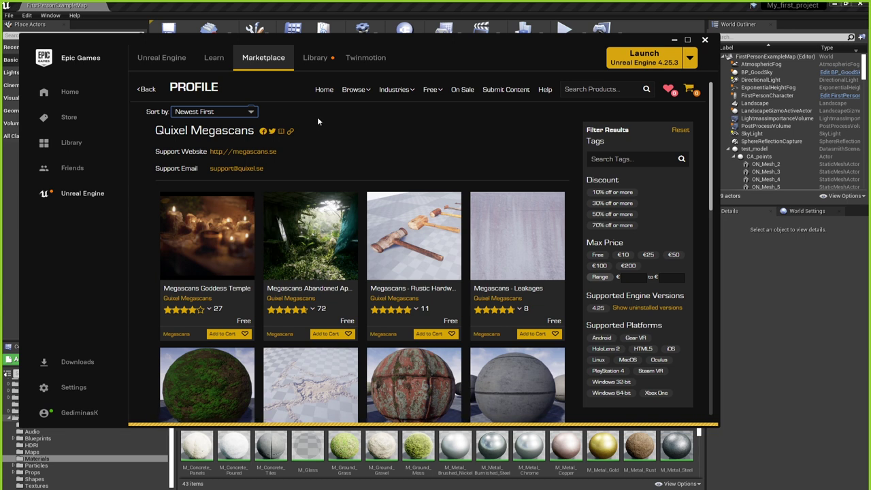
# - Scroll the Library down to the Vault showing Megascans - Dead Stumps and GOOD SKY
pyautogui.click(316, 59)
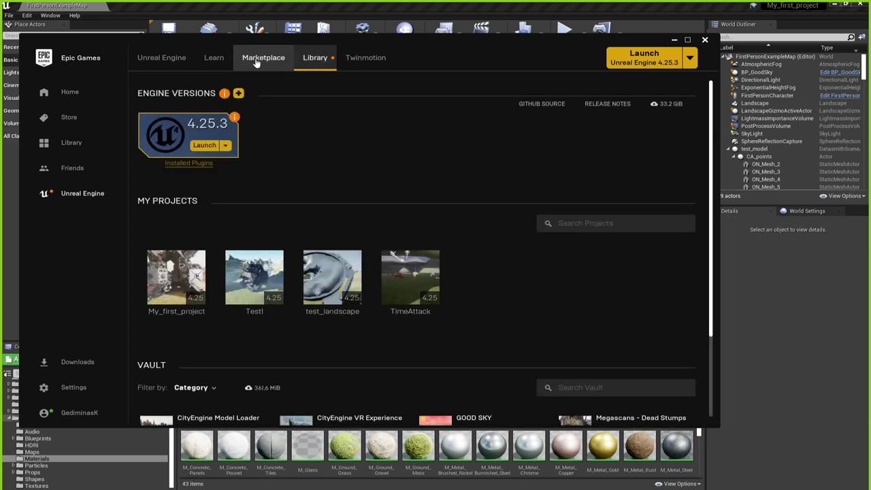
pyautogui.scroll(-3, 380, 225)
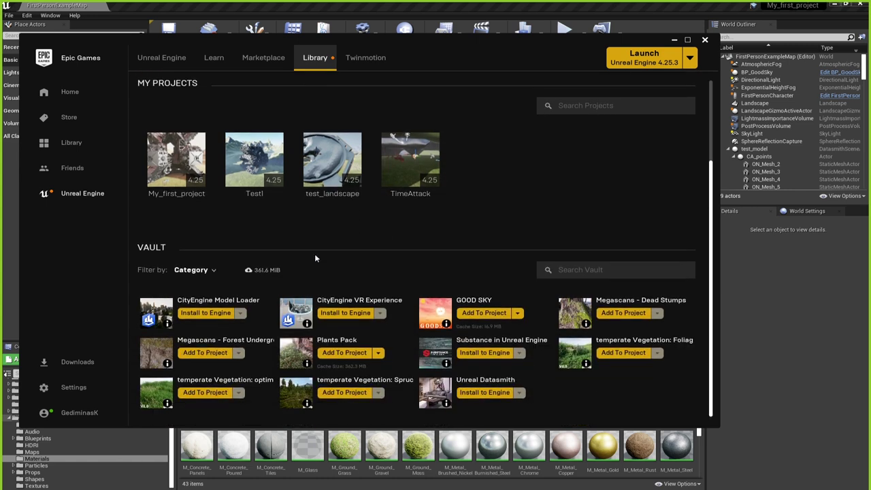
pyautogui.scroll(3, 314, 253)
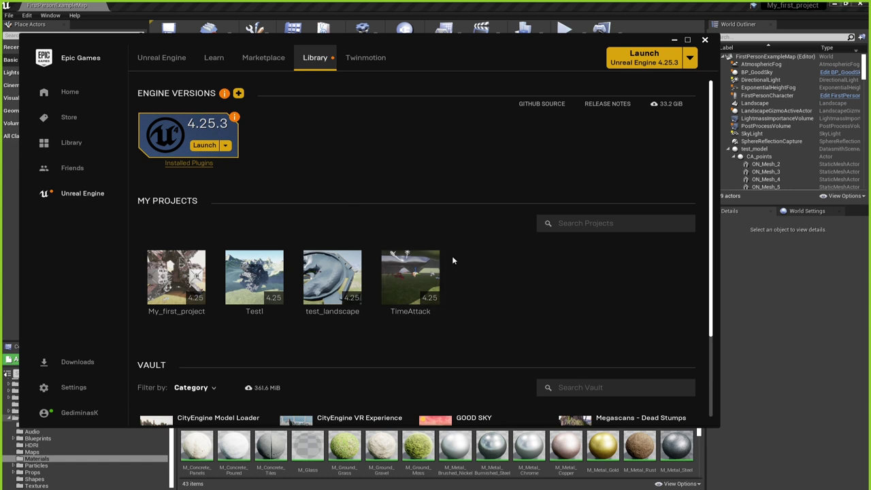
pyautogui.scroll(-3, 506, 286)
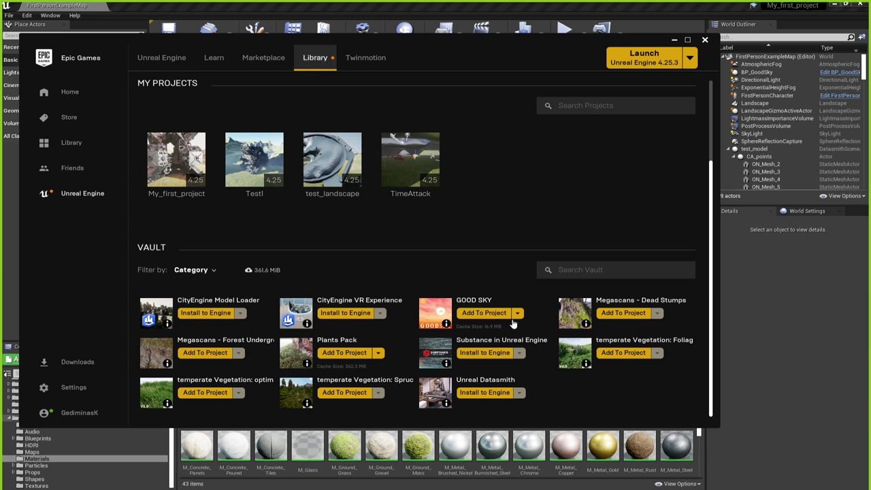
# - Begin adding the temperate Vegetation: Foliage pack to My_first_project, then cancel the download
pyautogui.click(623, 352)
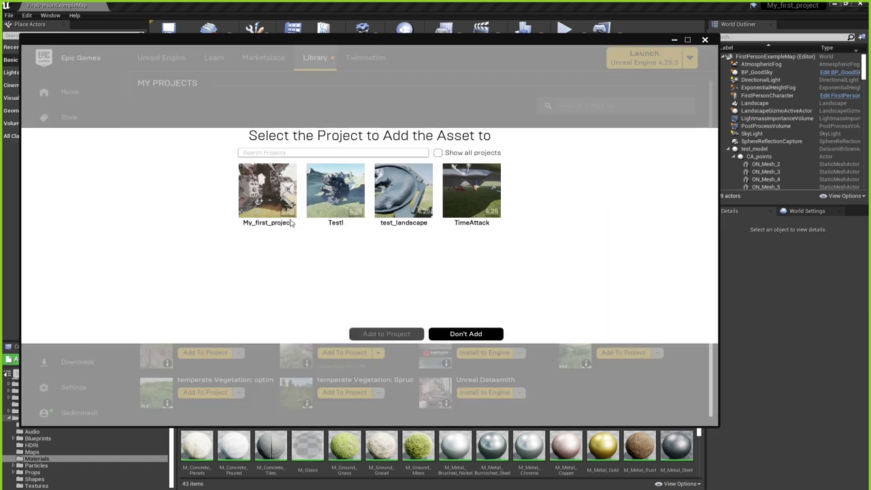
pyautogui.click(259, 205)
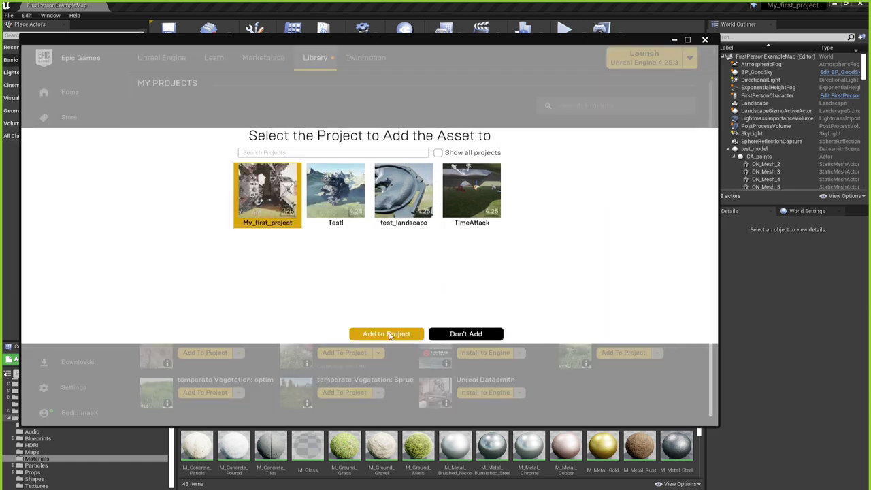
pyautogui.click(389, 334)
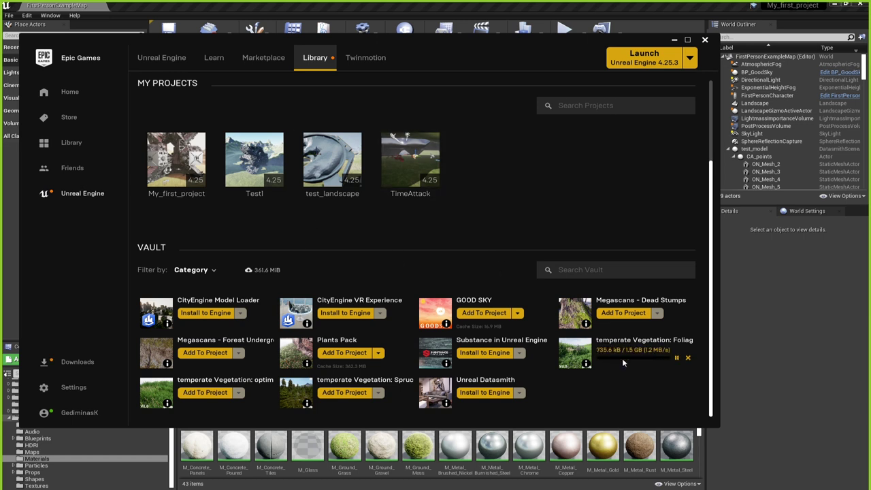
pyautogui.click(688, 359)
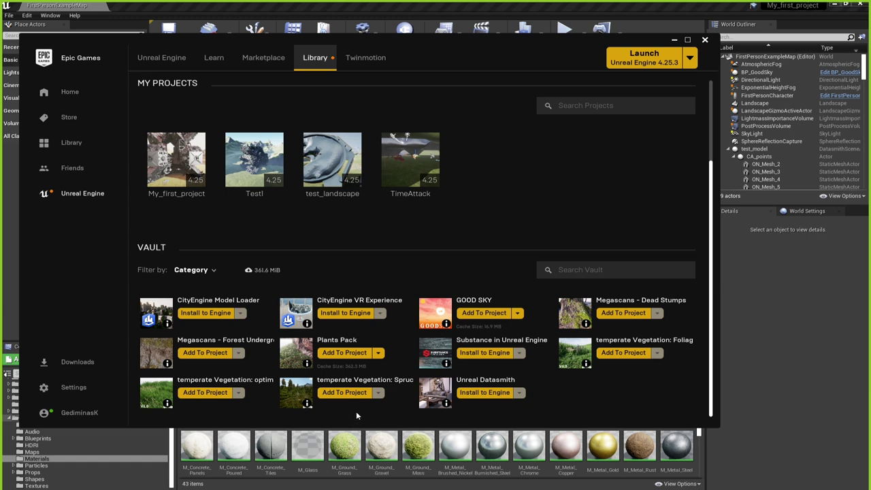
# - Try adding Plants Pack to My_first_project, but decline overwriting its existing files
pyautogui.click(352, 358)
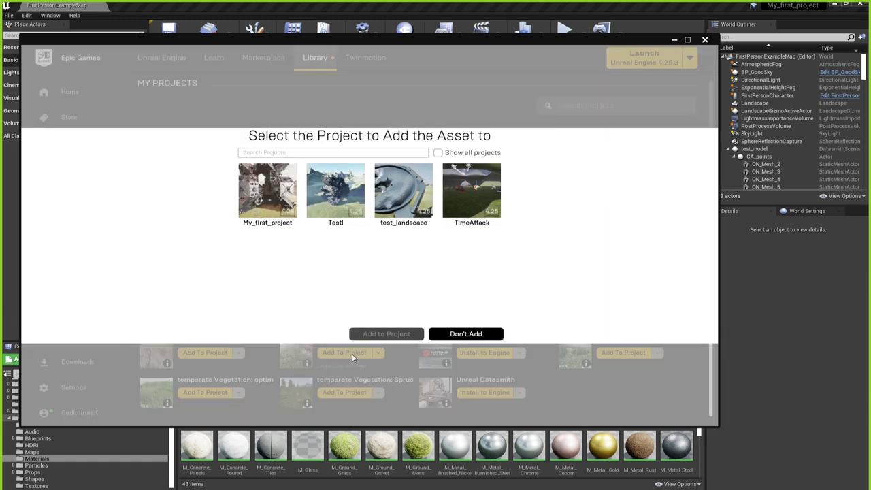
pyautogui.click(250, 194)
pyautogui.click(365, 334)
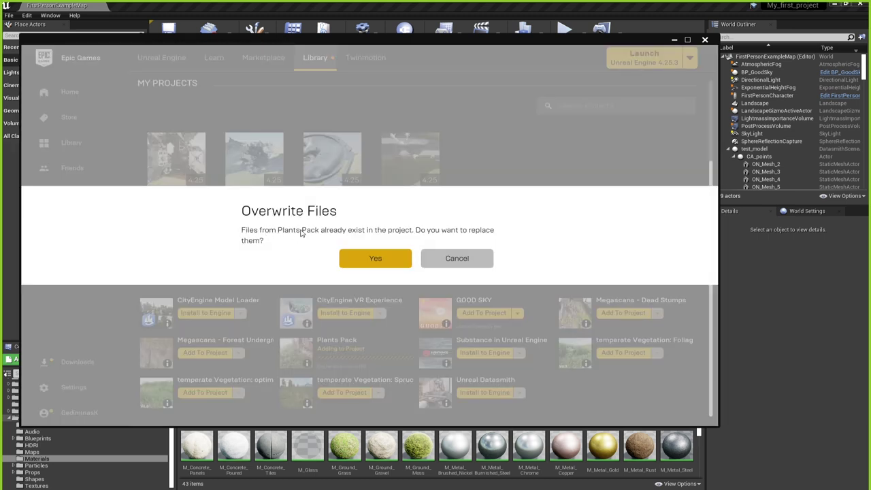
pyautogui.click(467, 267)
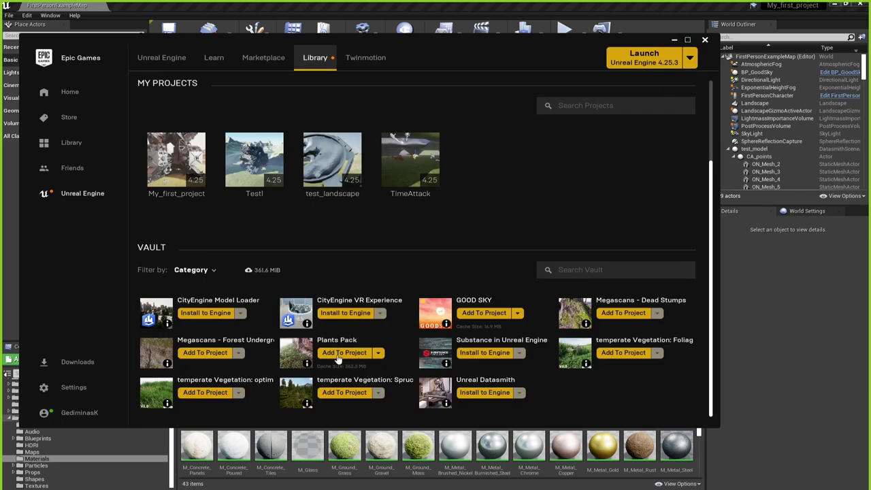
# - Return to the editor, expand and collapse StarterContent, then open PlantsPack's Meshes folder with 12 items
pyautogui.click(674, 39)
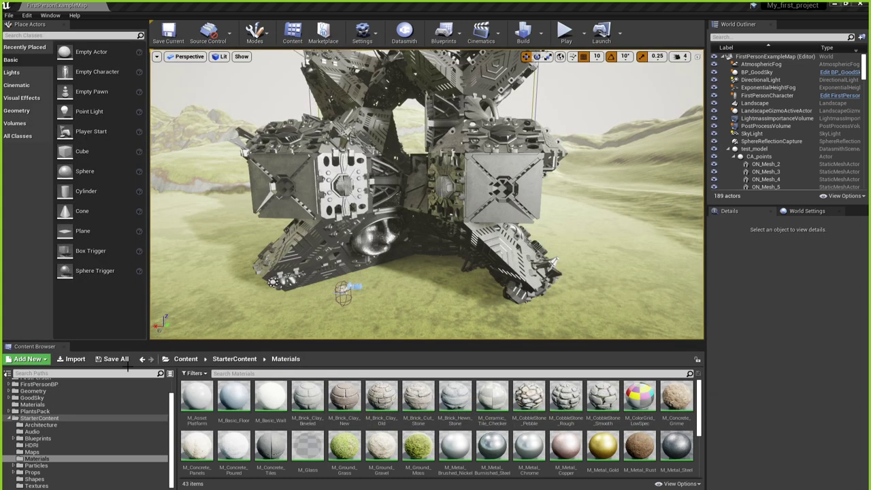
pyautogui.click(10, 417)
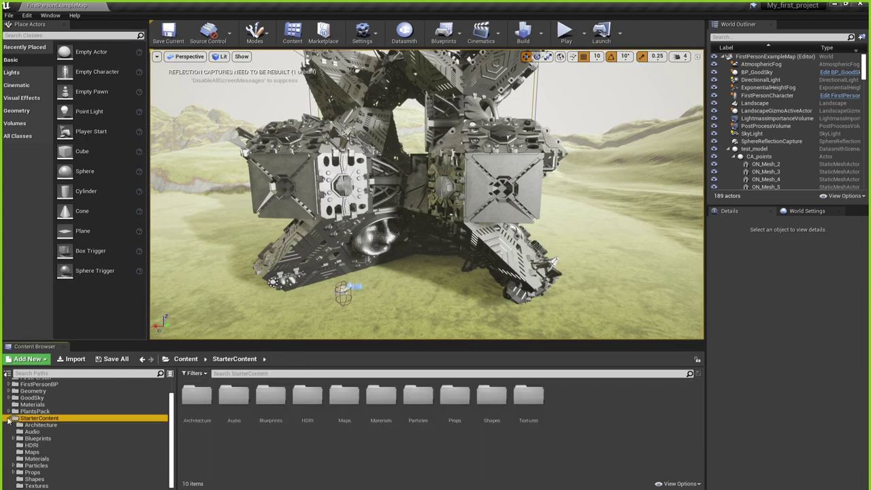
pyautogui.click(9, 418)
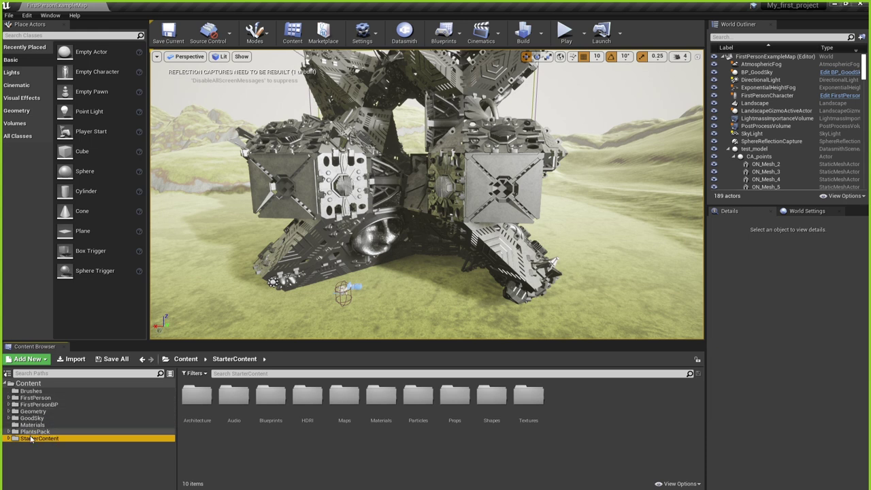
pyautogui.click(33, 433)
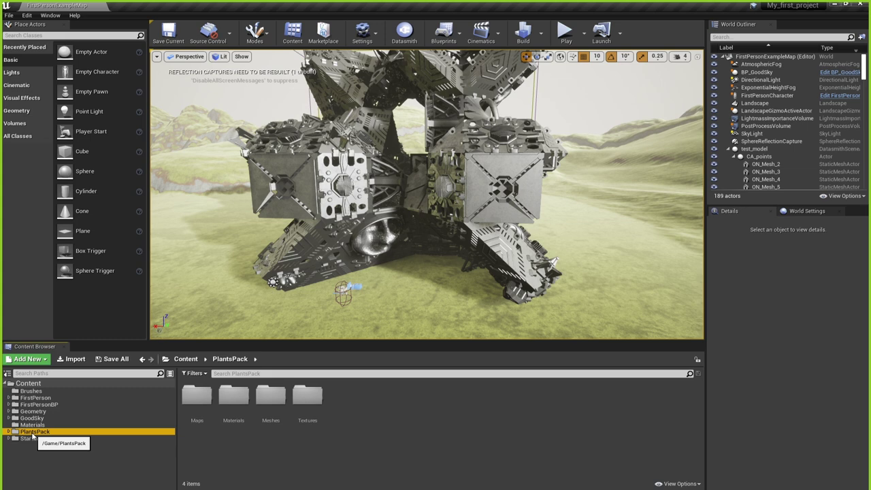
pyautogui.moveTo(289, 264)
pyautogui.mouseDown(button='right')
pyautogui.moveTo(290, 279)
pyautogui.moveTo(286, 269)
pyautogui.moveTo(232, 262)
pyautogui.moveTo(296, 252)
pyautogui.mouseUp(button='right')
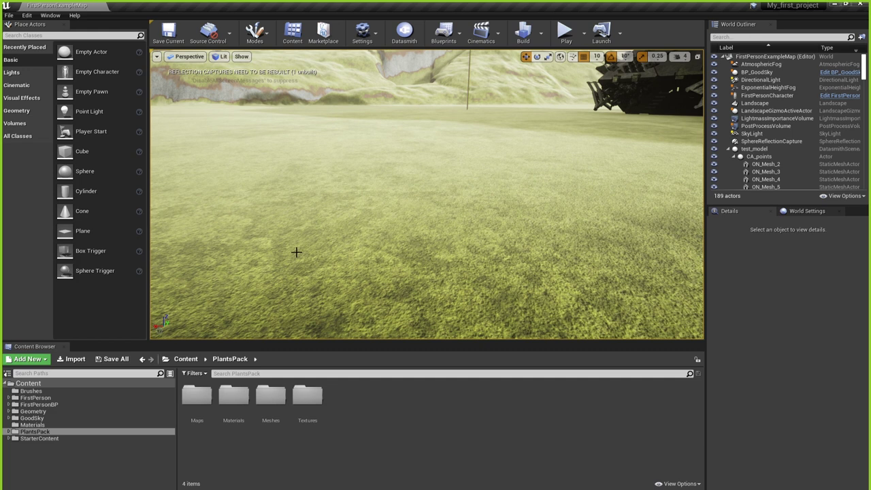
pyautogui.doubleClick(270, 395)
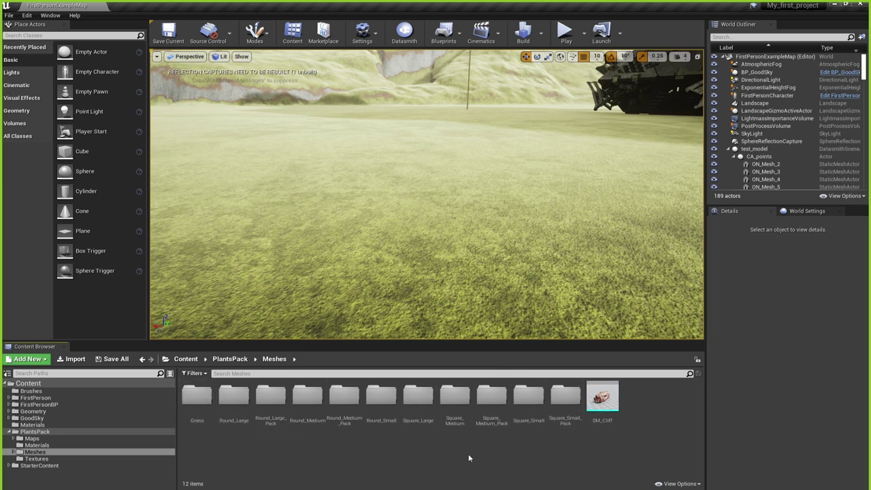
pyautogui.moveTo(610, 407)
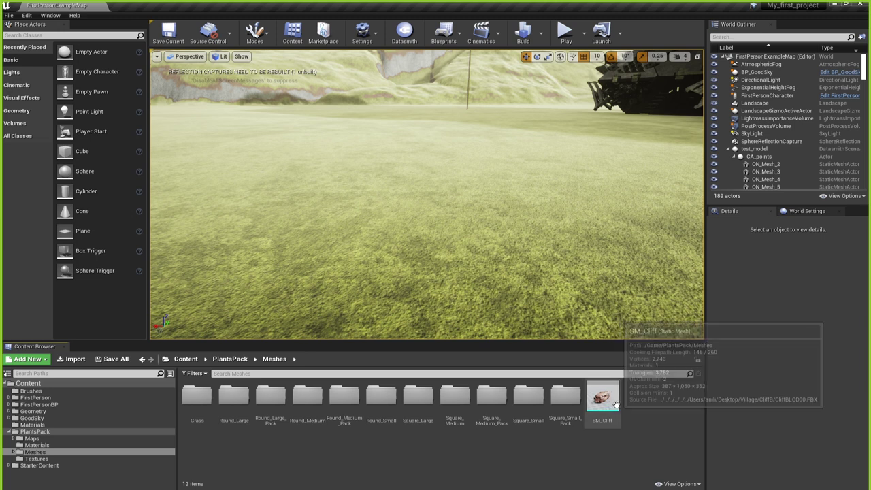
pyautogui.moveTo(602, 401); pyautogui.dragTo(394, 243)
pyautogui.scroll(10, 389, 164)
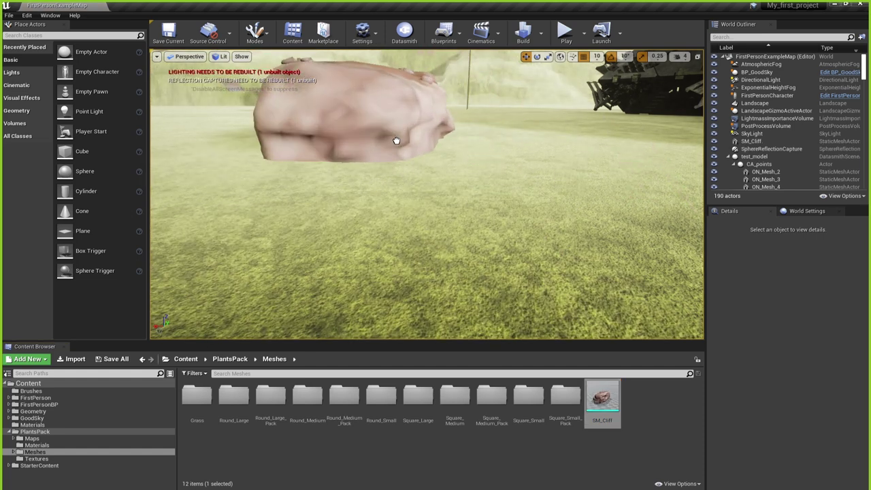
pyautogui.scroll(2, 396, 140)
pyautogui.click(394, 158)
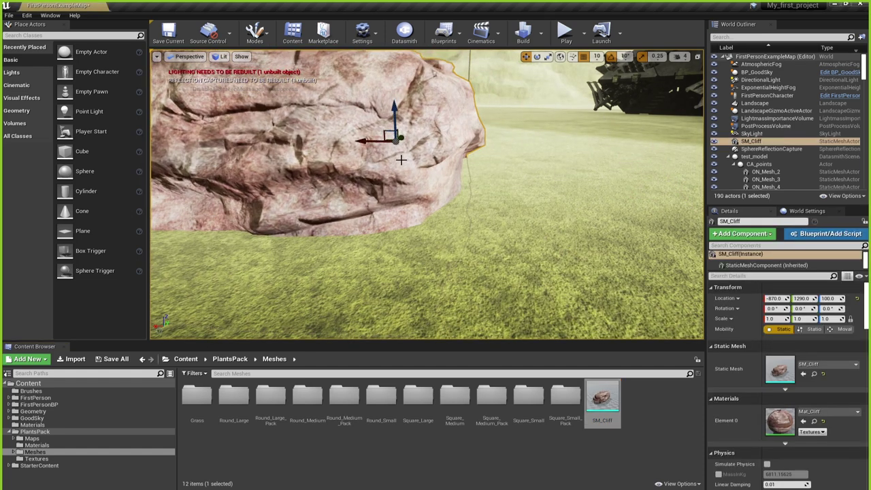
pyautogui.moveTo(394, 159); pyautogui.dragTo(423, 75)
pyautogui.moveTo(352, 163)
pyautogui.mouseDown()
pyautogui.moveTo(327, 167)
pyautogui.moveTo(352, 164)
pyautogui.mouseUp()
pyautogui.press('Delete')
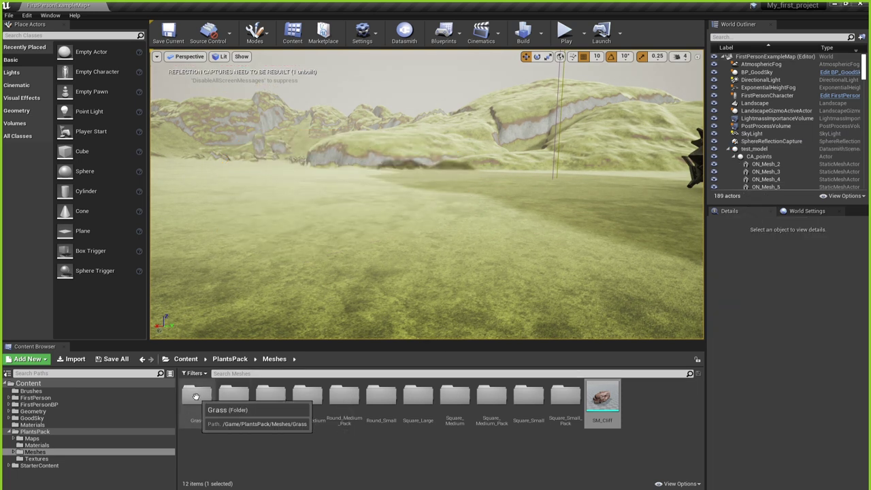
# - Open the Grass folder and select SM_Grass_A among SM_Grass_A, B and C
pyautogui.click(239, 447)
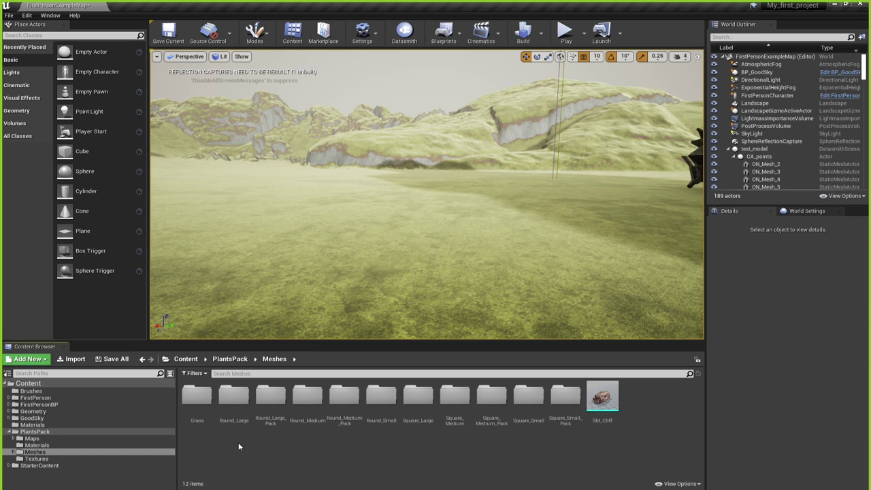
pyautogui.doubleClick(200, 398)
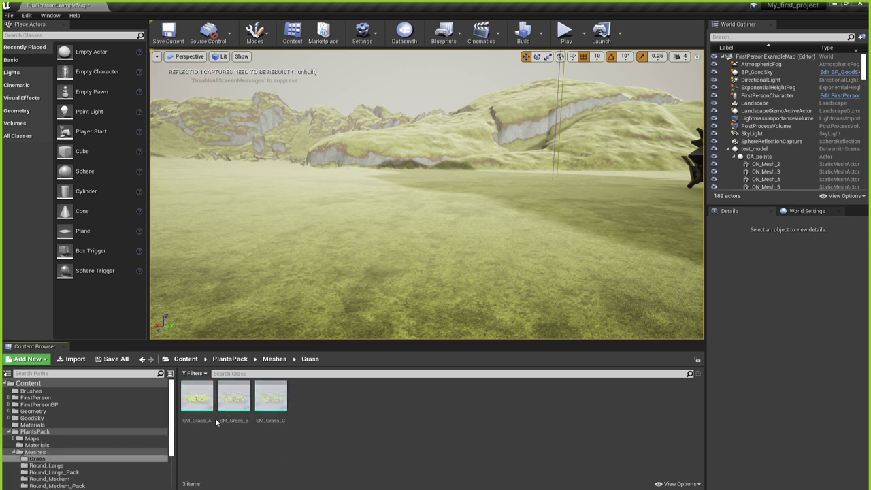
pyautogui.moveTo(222, 409)
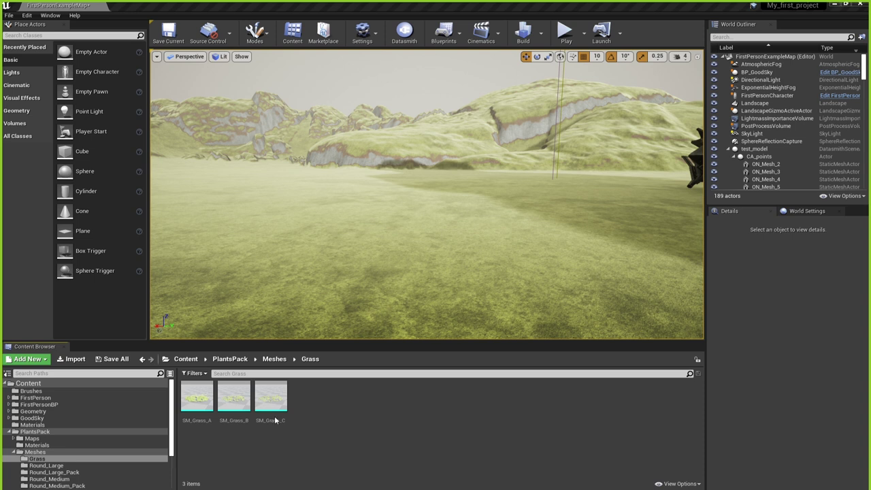
pyautogui.click(197, 398)
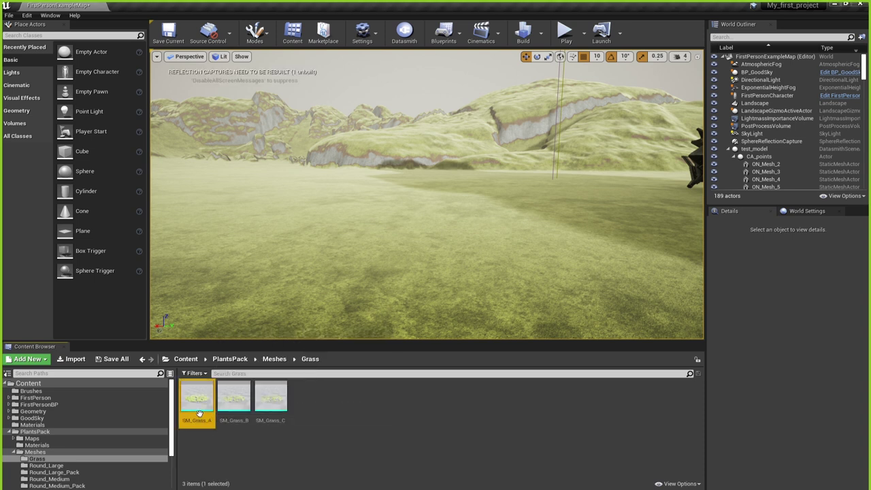
pyautogui.moveTo(197, 406); pyautogui.dragTo(405, 257)
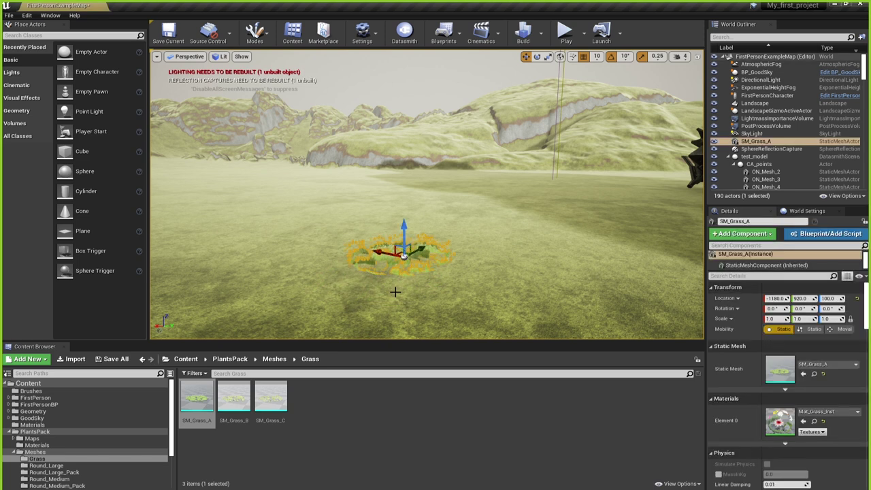
pyautogui.press('Escape')
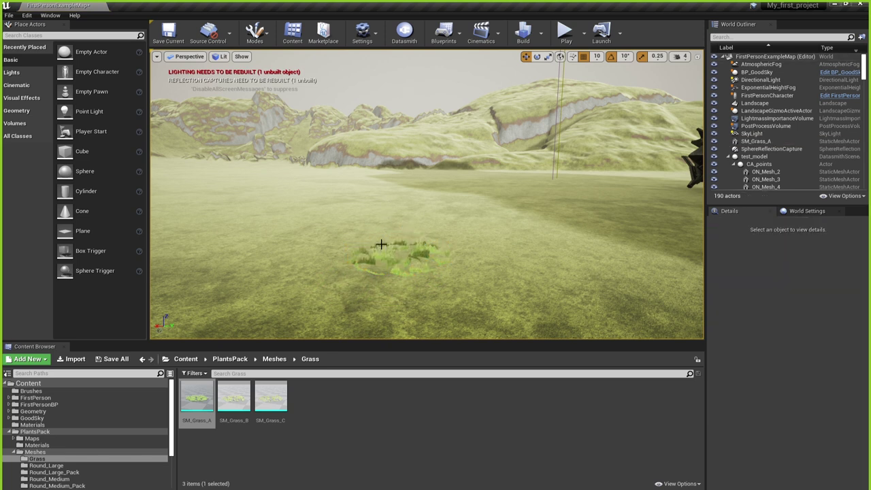
pyautogui.moveTo(386, 273); pyautogui.dragTo(386, 293, button='right')
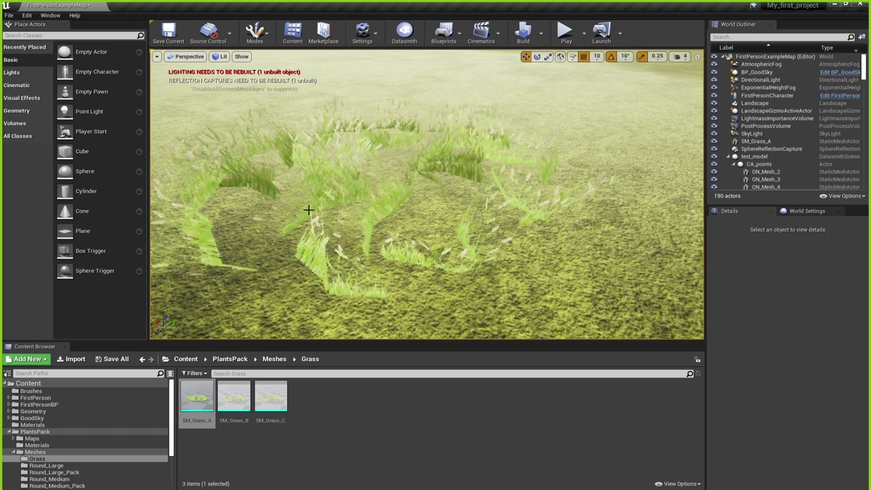
pyautogui.scroll(-10, 363, 156)
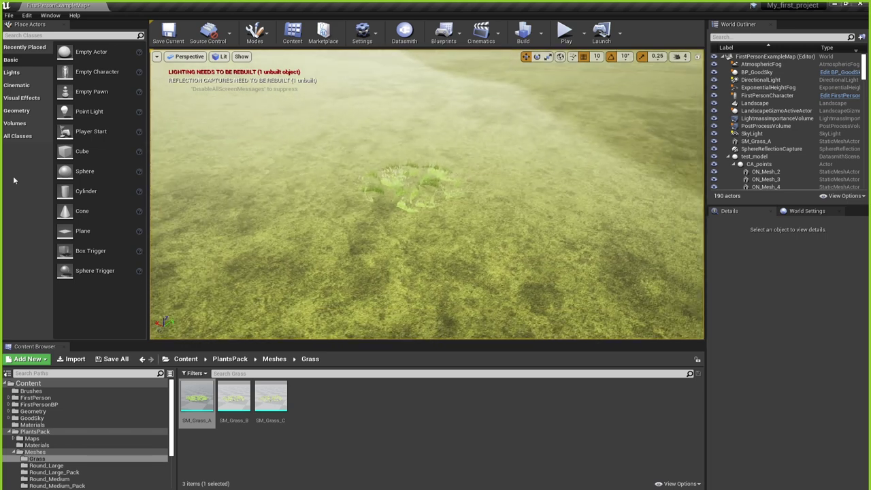
pyautogui.moveTo(424, 130); pyautogui.dragTo(402, 133, button='right')
pyautogui.scroll(3, 427, 224)
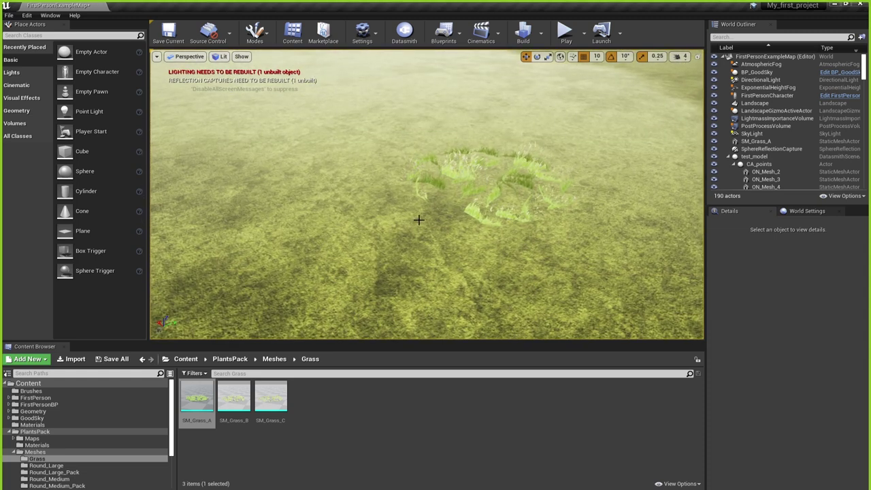
pyautogui.click(432, 184)
pyautogui.press('Delete')
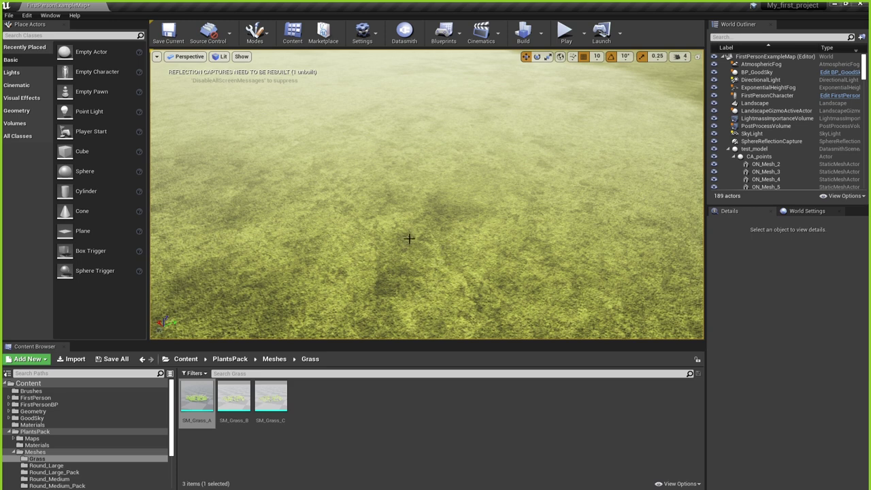
pyautogui.moveTo(411, 241); pyautogui.dragTo(388, 215, button='right')
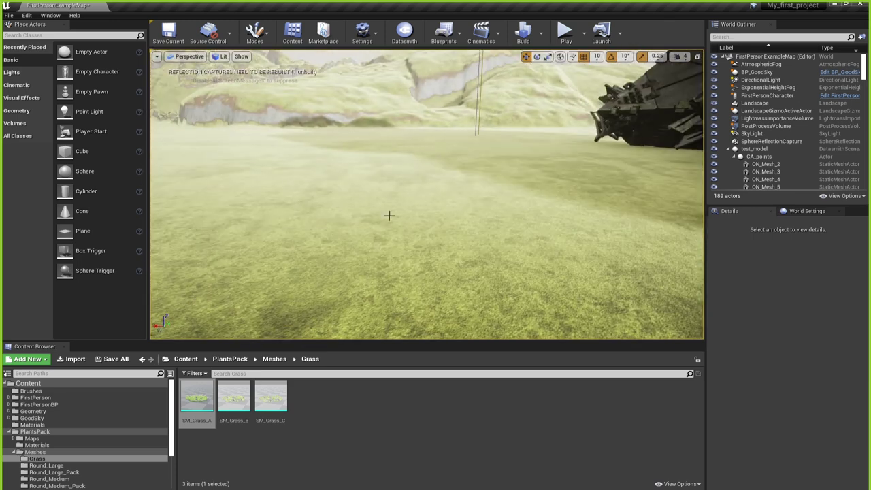
# - Choose Foliage from the Modes menu to enter foliage painting mode
pyautogui.click(265, 42)
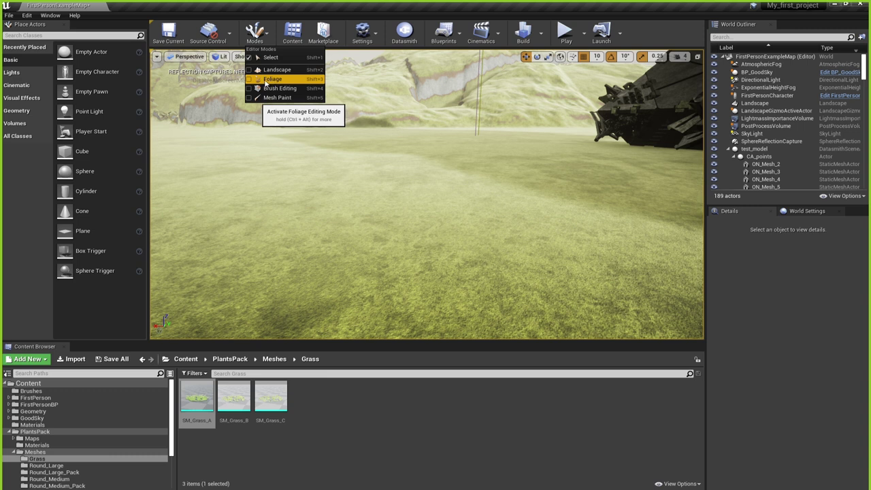
pyautogui.click(271, 81)
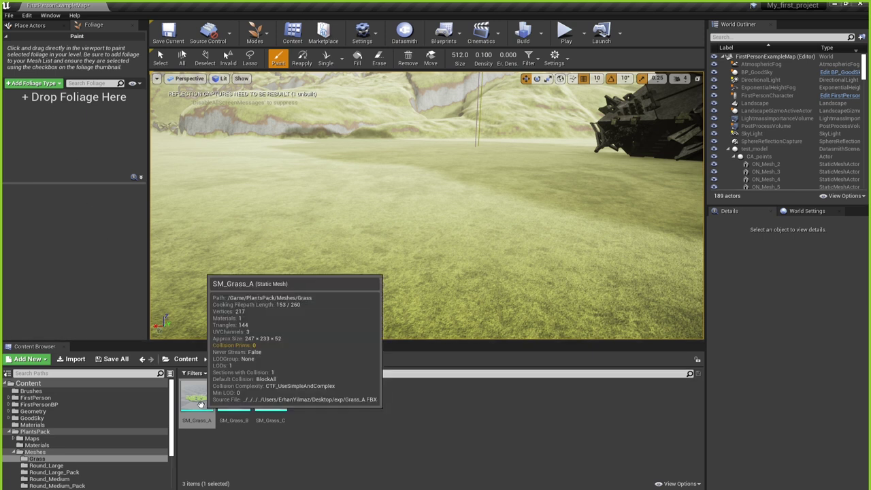
# - Add SM_Grass_A to the foliage list, paint a few test grass strokes, then undo them
pyautogui.moveTo(201, 404); pyautogui.dragTo(86, 156)
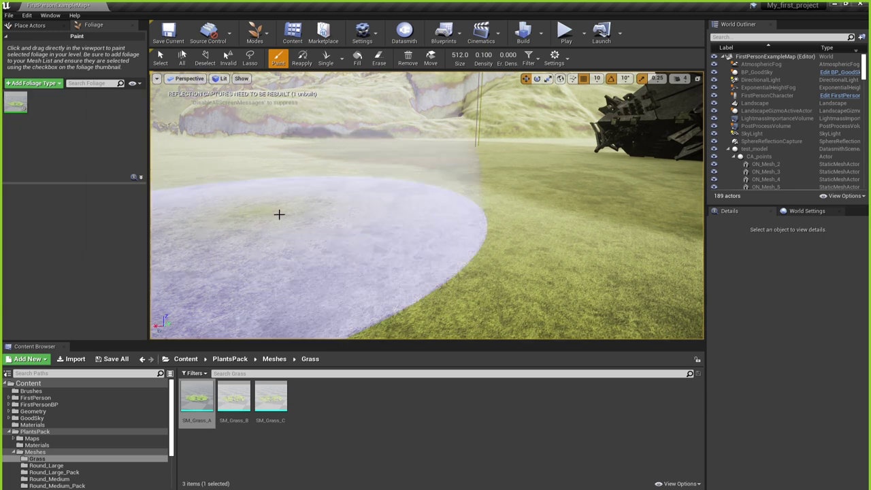
pyautogui.click(295, 177)
pyautogui.moveTo(406, 203); pyautogui.dragTo(476, 181)
pyautogui.scroll(3, 398, 165)
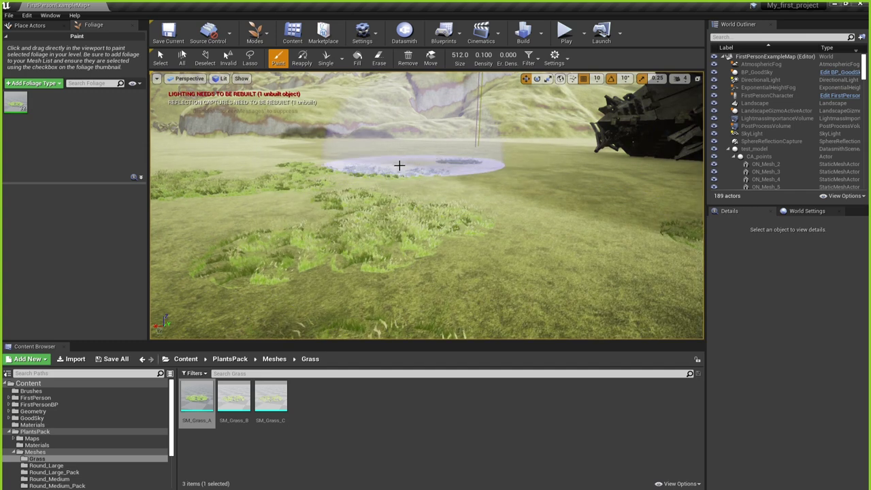
pyautogui.moveTo(311, 185); pyautogui.dragTo(419, 257)
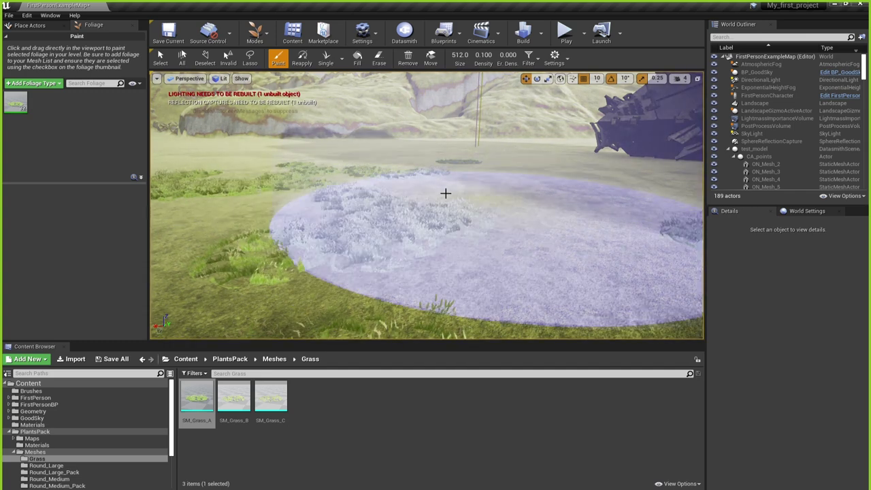
pyautogui.moveTo(445, 193)
pyautogui.mouseDown(button='right')
pyautogui.moveTo(422, 204)
pyautogui.moveTo(467, 175)
pyautogui.mouseUp(button='right')
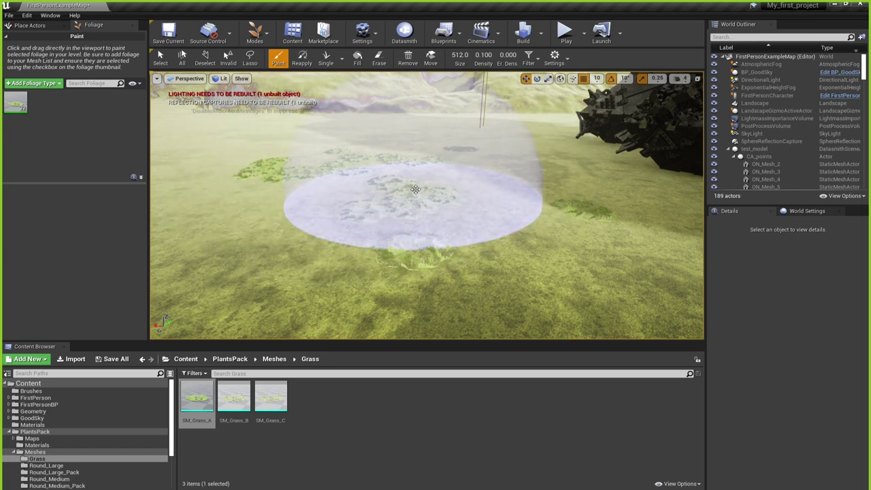
pyautogui.hotkey('ctrl', 'z')
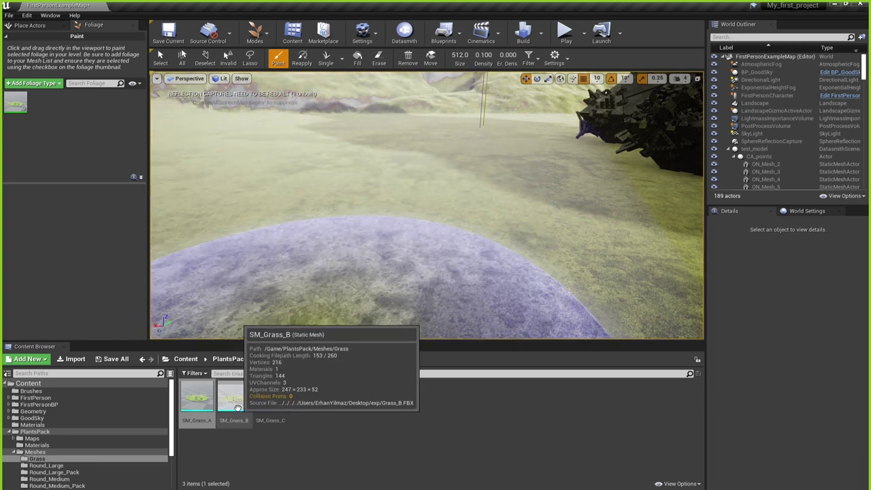
# - Add SM_Grass_B and SM_Grass_C to the foliage list alongside SM_Grass_A
pyautogui.click(233, 403)
pyautogui.click(285, 407)
pyautogui.click(233, 403)
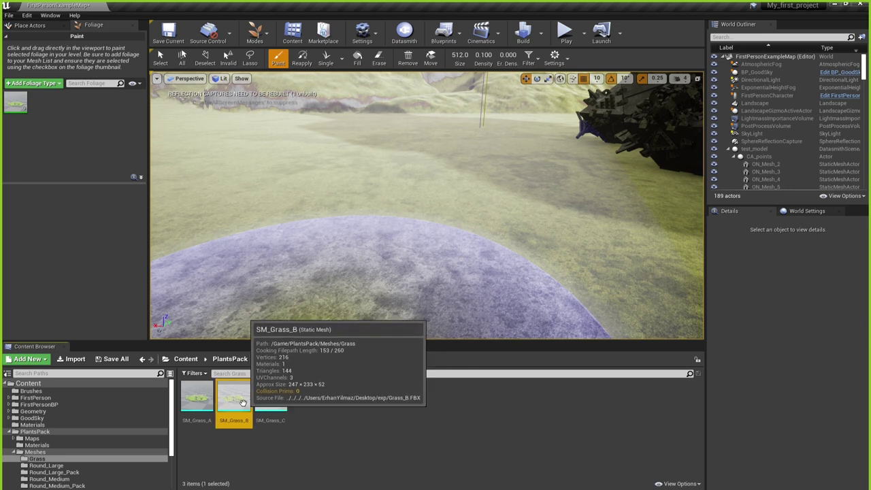
pyautogui.click(197, 402)
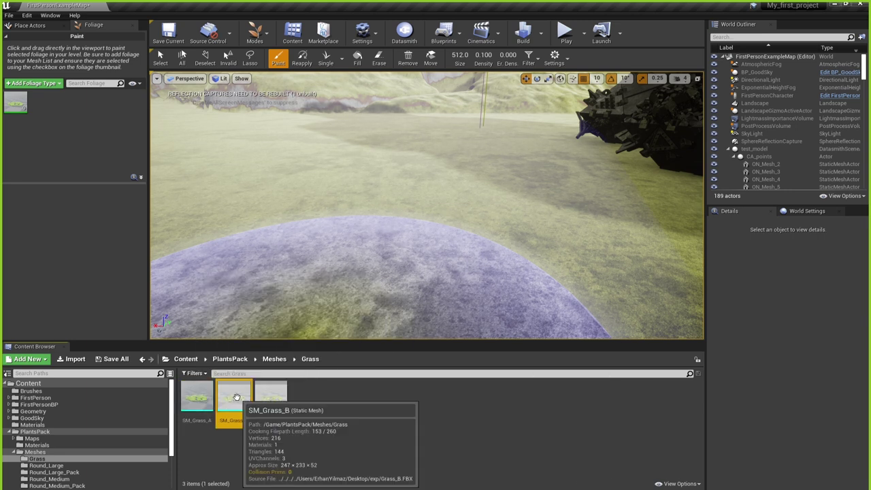
pyautogui.click(233, 401)
pyautogui.click(271, 402)
pyautogui.moveTo(233, 401); pyautogui.dragTo(83, 146)
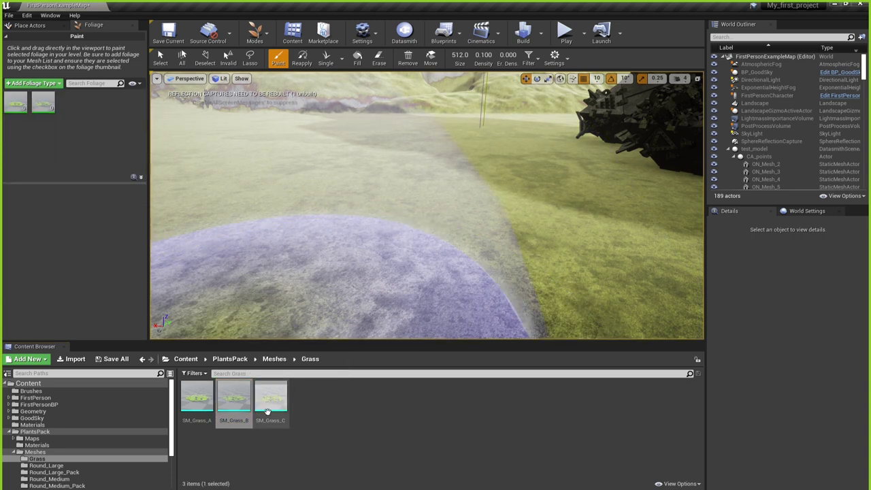
pyautogui.moveTo(270, 401)
pyautogui.mouseDown()
pyautogui.moveTo(93, 178)
pyautogui.moveTo(80, 134)
pyautogui.mouseUp()
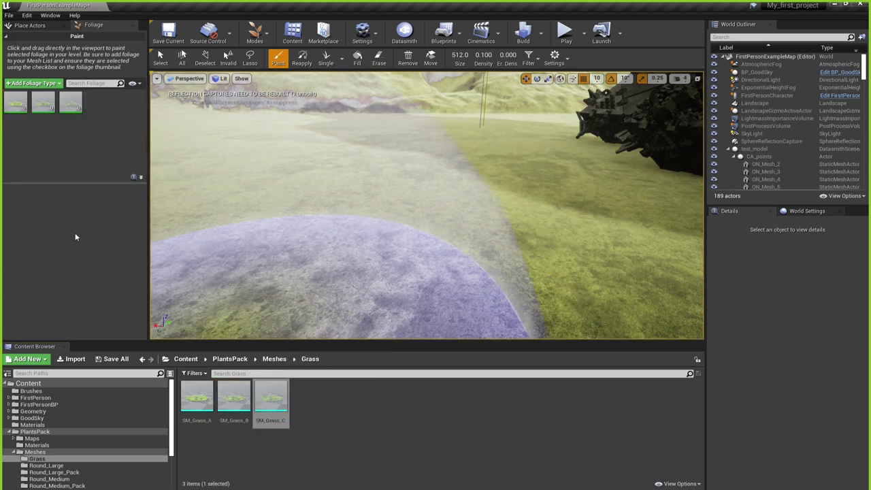
# - Paint grass across the landscape and fly the camera around to inspect the grass field
pyautogui.moveTo(303, 241)
pyautogui.mouseDown()
pyautogui.moveTo(455, 211)
pyautogui.moveTo(504, 224)
pyautogui.moveTo(362, 165)
pyautogui.moveTo(336, 208)
pyautogui.moveTo(403, 213)
pyautogui.moveTo(294, 220)
pyautogui.moveTo(223, 123)
pyautogui.moveTo(303, 162)
pyautogui.moveTo(333, 158)
pyautogui.mouseUp()
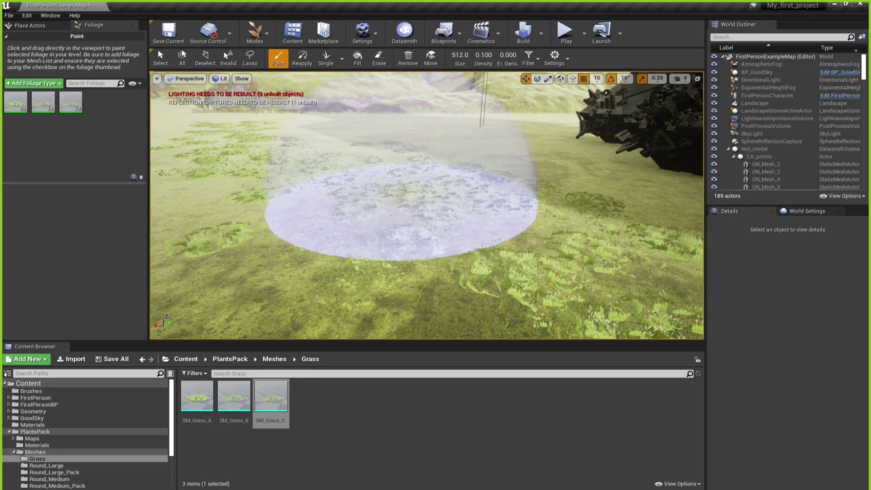
pyautogui.moveTo(401, 213)
pyautogui.mouseDown(button='right')
pyautogui.moveTo(412, 266)
pyautogui.moveTo(407, 201)
pyautogui.moveTo(408, 210)
pyautogui.moveTo(431, 134)
pyautogui.moveTo(439, 141)
pyautogui.mouseUp(button='right')
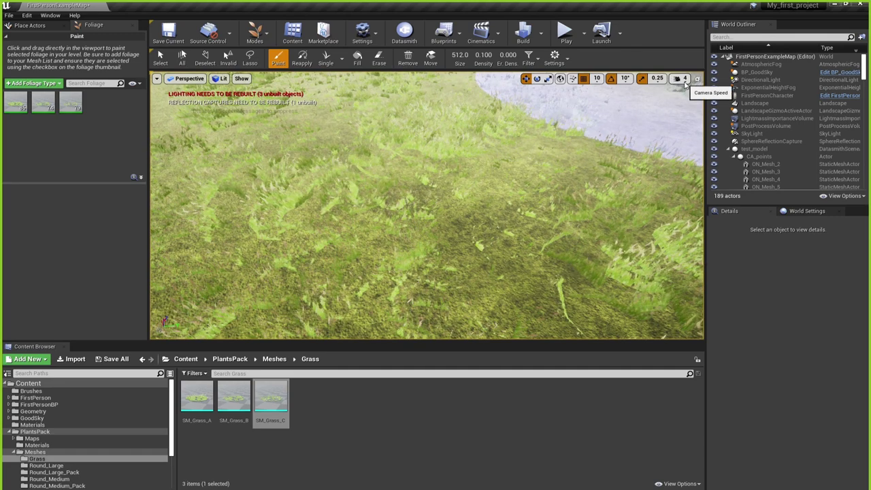
pyautogui.click(682, 79)
pyautogui.moveTo(613, 170); pyautogui.dragTo(595, 153, button='right')
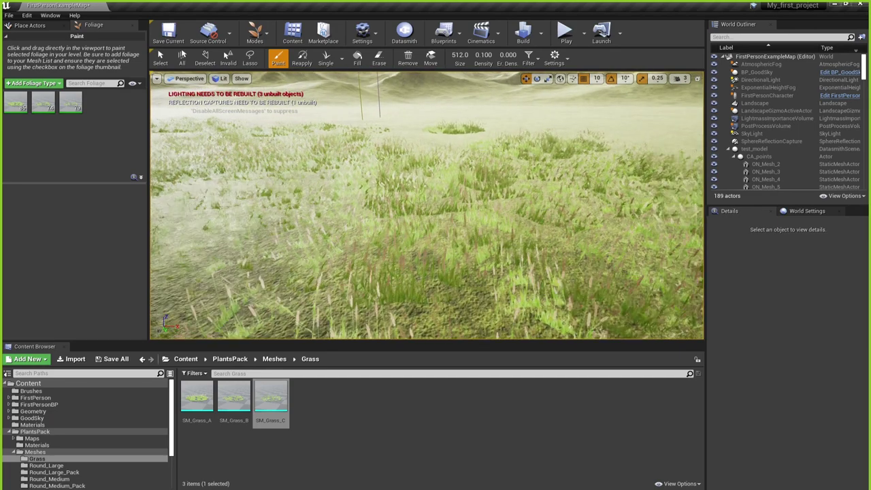
pyautogui.moveTo(443, 219); pyautogui.dragTo(442, 219, button='right')
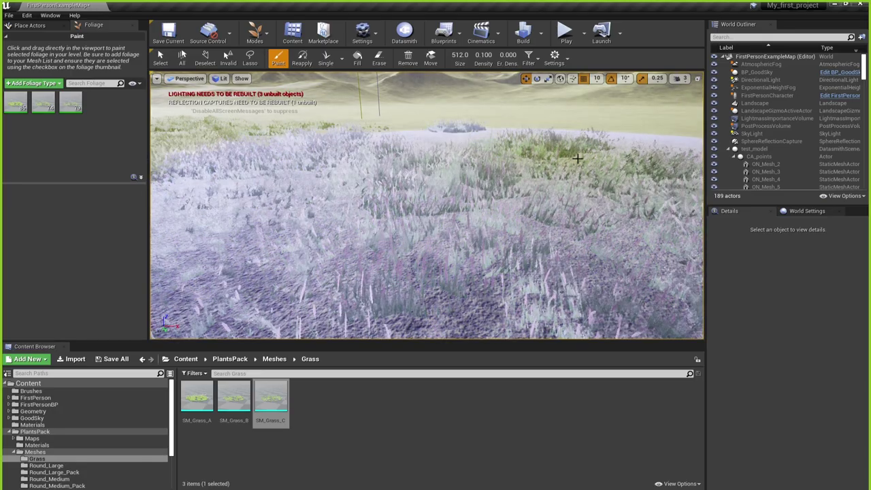
pyautogui.moveTo(557, 115); pyautogui.dragTo(557, 116, button='right')
pyautogui.moveTo(495, 164); pyautogui.dragTo(495, 164, button='right')
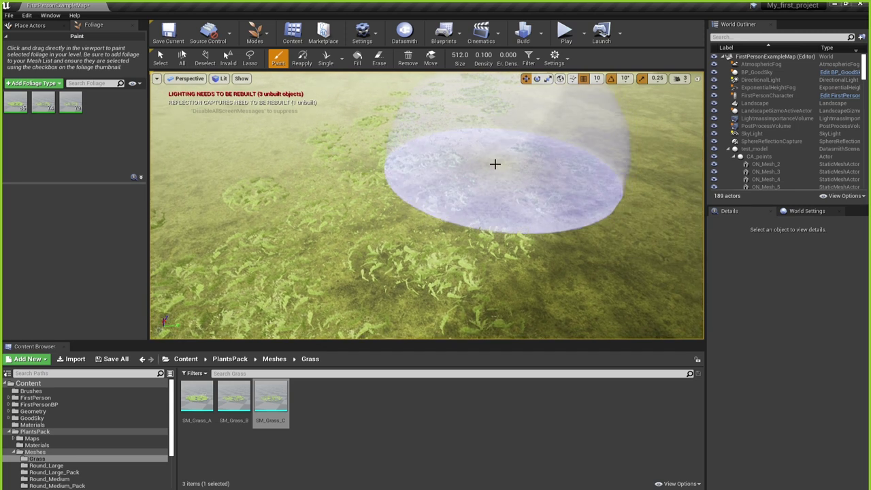
# - Undo the painted grass and open the Meshes > Round_Large flower folder
pyautogui.hotkey('ctrl', 'z')
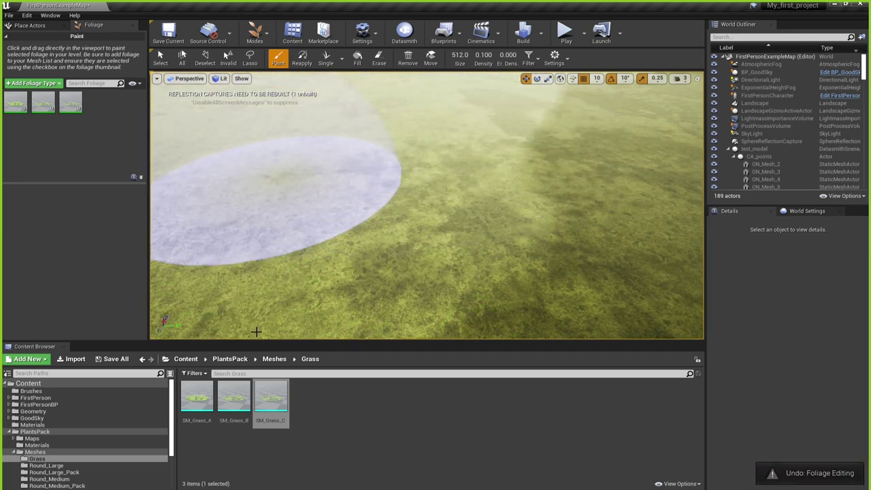
pyautogui.click(274, 360)
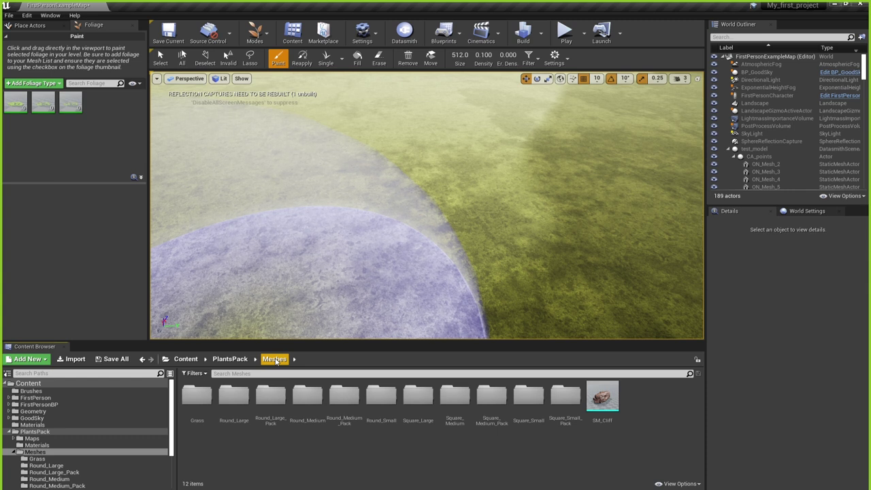
pyautogui.click(236, 400)
pyautogui.doubleClick(236, 400)
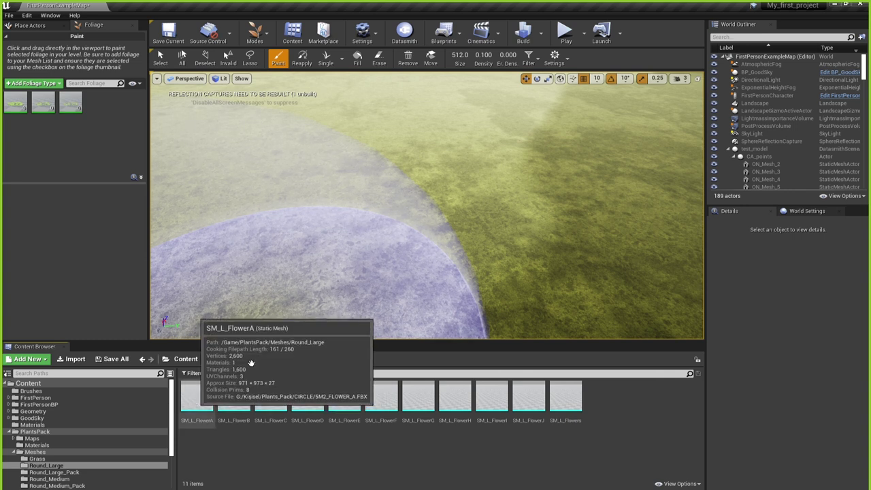
# - Place an SM_L_FlowerA patch into the level and zoom in on it
pyautogui.moveTo(197, 397); pyautogui.dragTo(380, 267)
pyautogui.moveTo(378, 210); pyautogui.dragTo(370, 208)
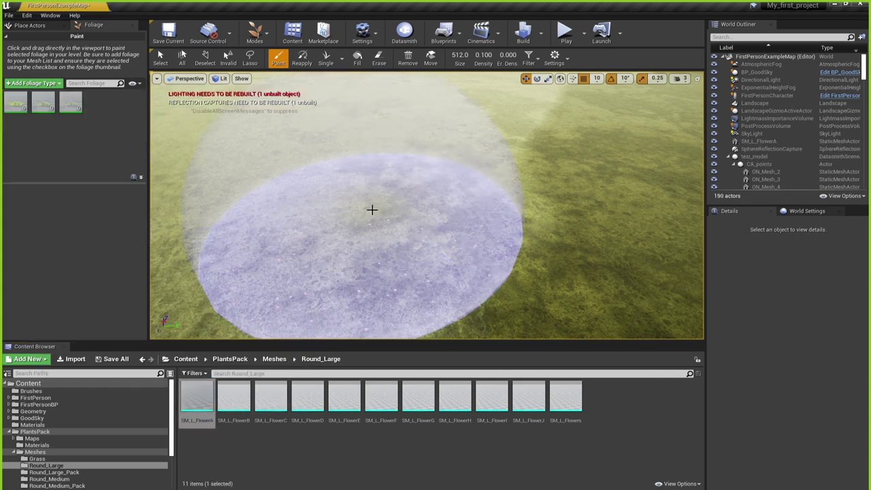
pyautogui.scroll(-5, 361, 237)
pyautogui.scroll(-5, 427, 205)
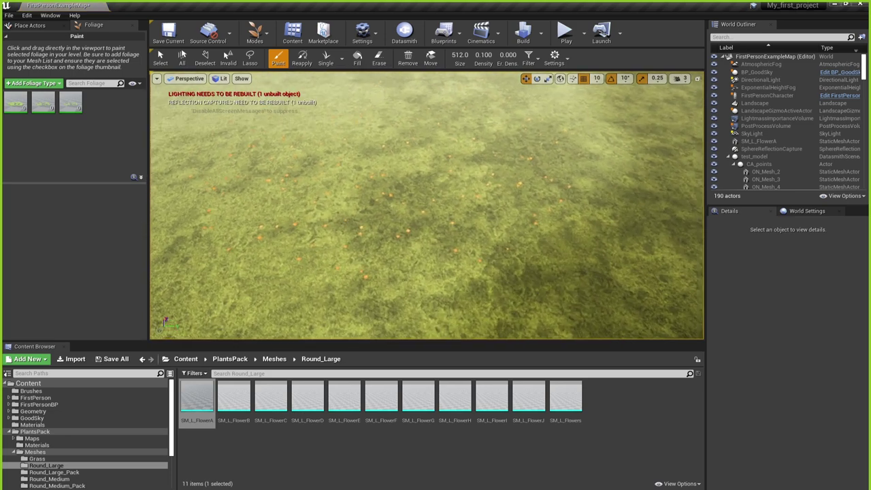
pyautogui.scroll(-6, 427, 206)
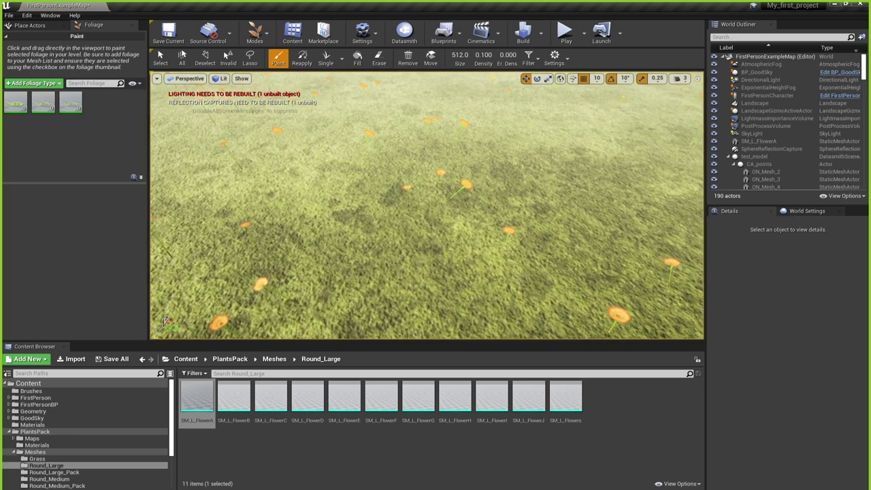
pyautogui.scroll(-5, 427, 205)
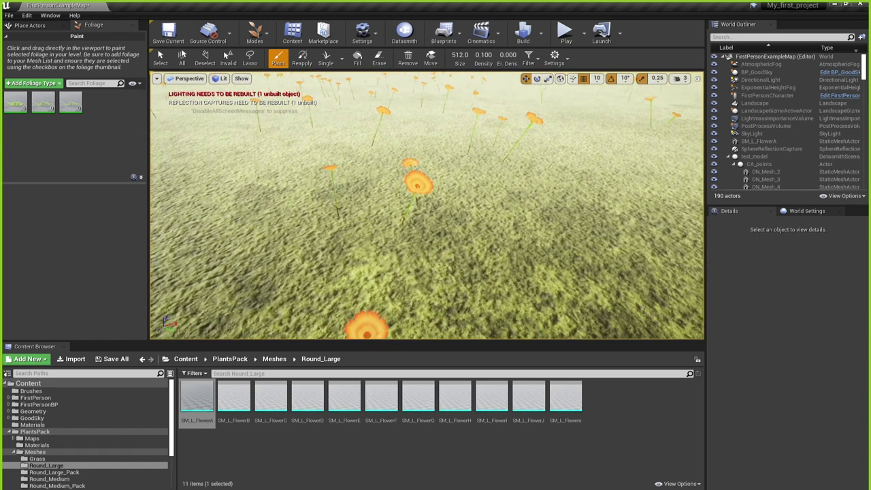
pyautogui.scroll(5, 427, 206)
pyautogui.scroll(8, 361, 252)
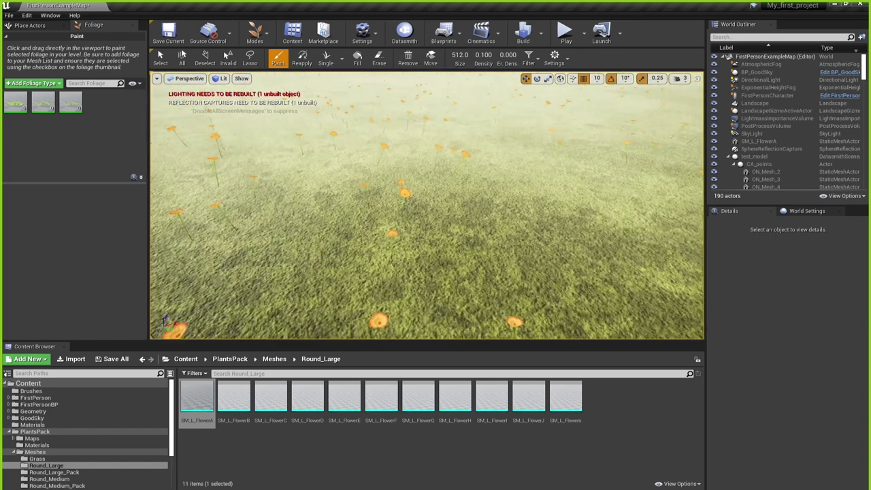
# - Undo the placed flower and add SM_L_FlowerA through SM_L_FlowerK as foliage types
pyautogui.hotkey('ctrl', 'z')
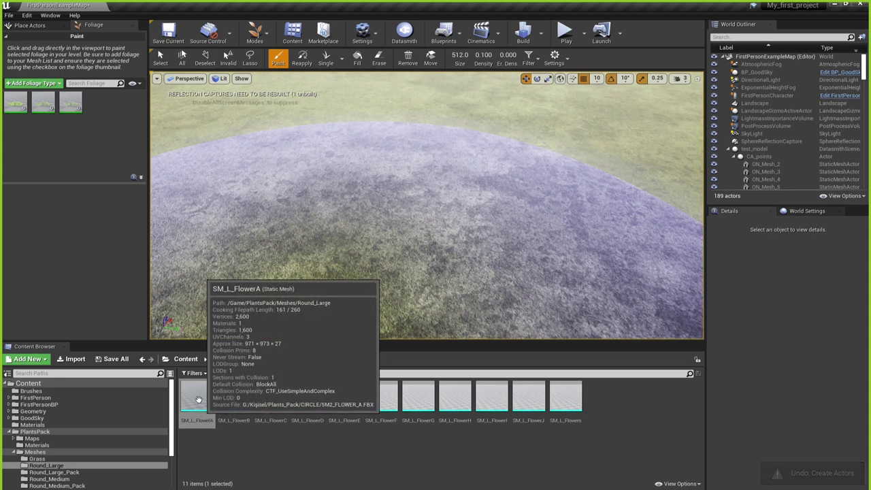
pyautogui.moveTo(200, 409); pyautogui.dragTo(88, 141)
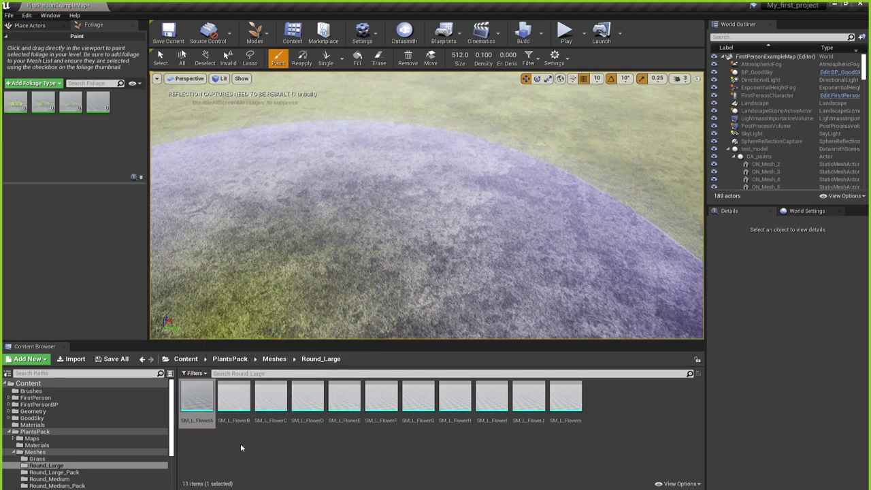
pyautogui.moveTo(235, 398); pyautogui.dragTo(96, 153)
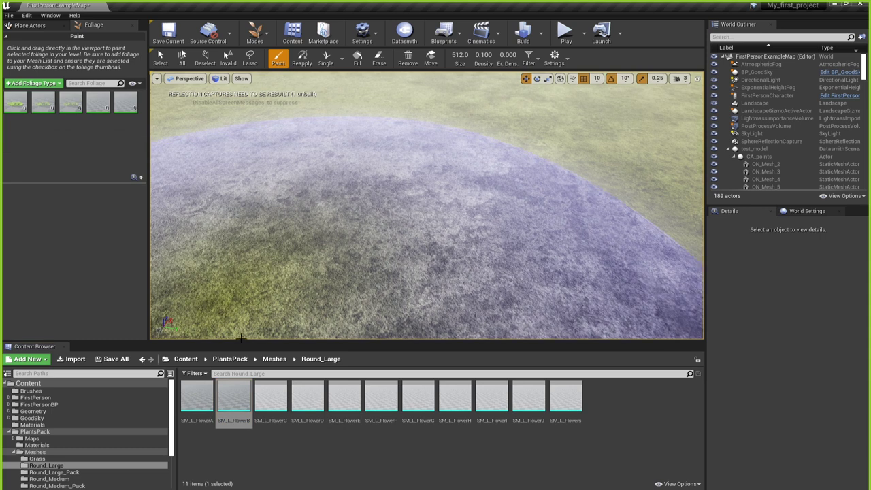
pyautogui.moveTo(271, 399); pyautogui.dragTo(85, 134)
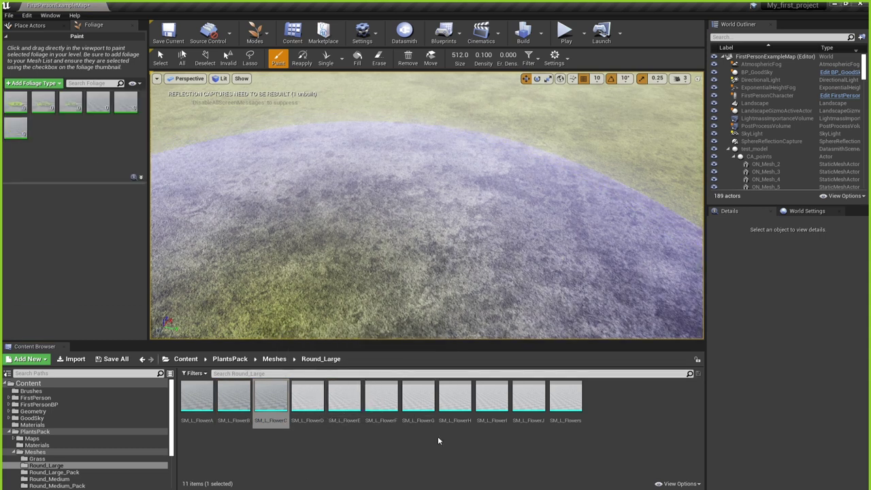
pyautogui.click(308, 394)
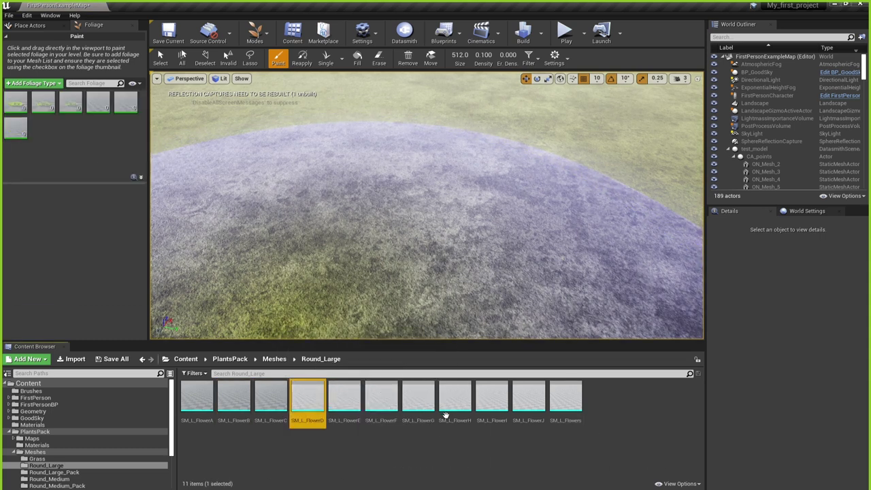
pyautogui.keyDown('shift'); pyautogui.click(565, 396); pyautogui.keyUp('shift')
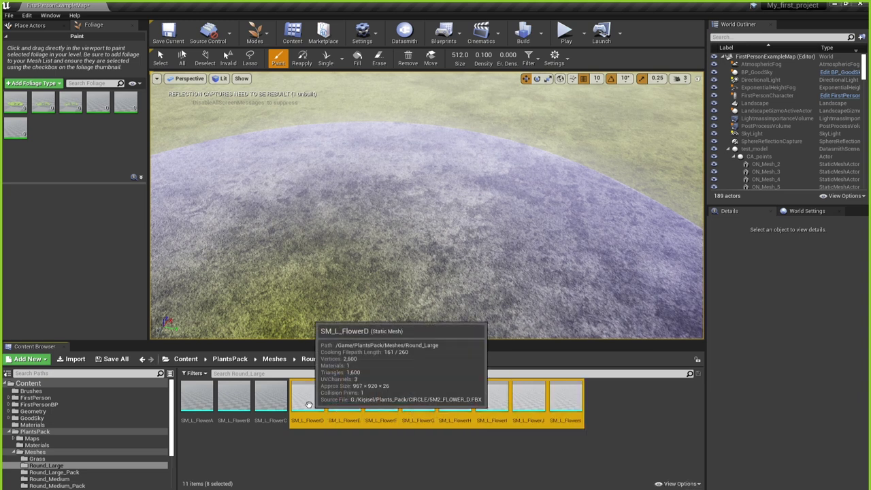
pyautogui.moveTo(337, 412); pyautogui.dragTo(78, 165)
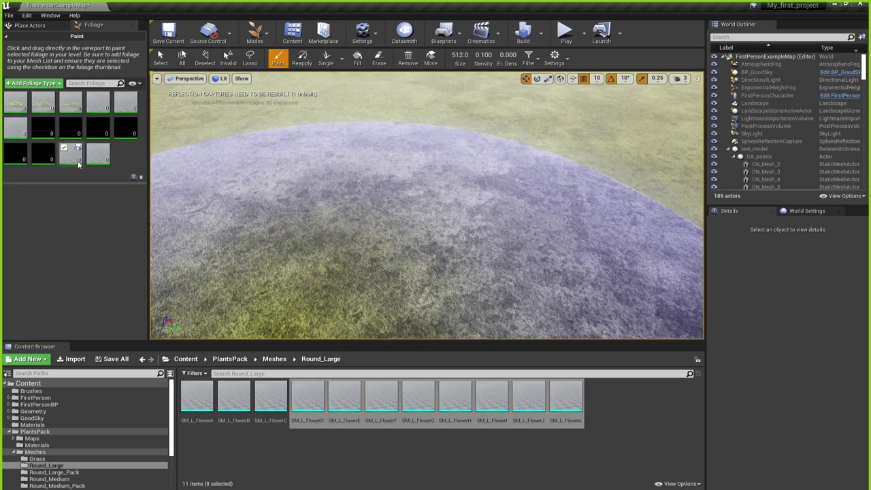
# - Paint a dense field of multicoloured flowers across the landscape
pyautogui.scroll(3, 297, 241)
pyautogui.moveTo(431, 185)
pyautogui.mouseDown()
pyautogui.moveTo(383, 165)
pyautogui.moveTo(367, 197)
pyautogui.moveTo(422, 218)
pyautogui.moveTo(436, 204)
pyautogui.mouseUp()
pyautogui.scroll(-5, 427, 204)
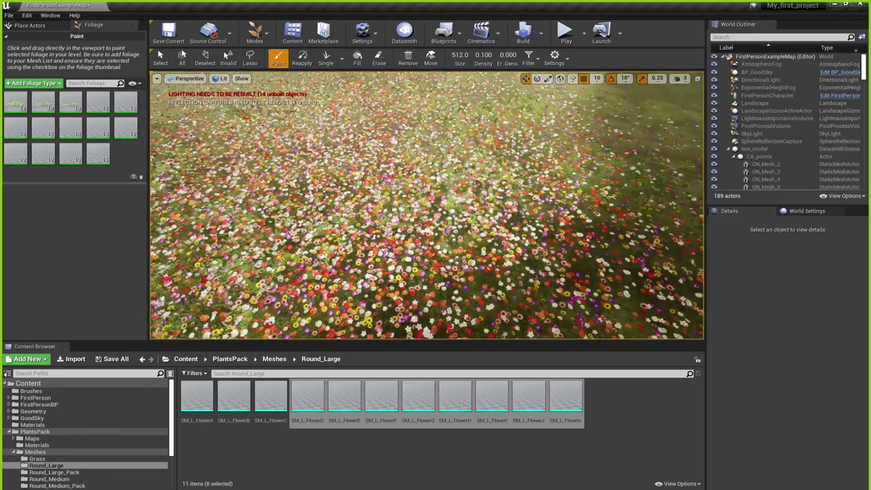
pyautogui.scroll(4, 427, 204)
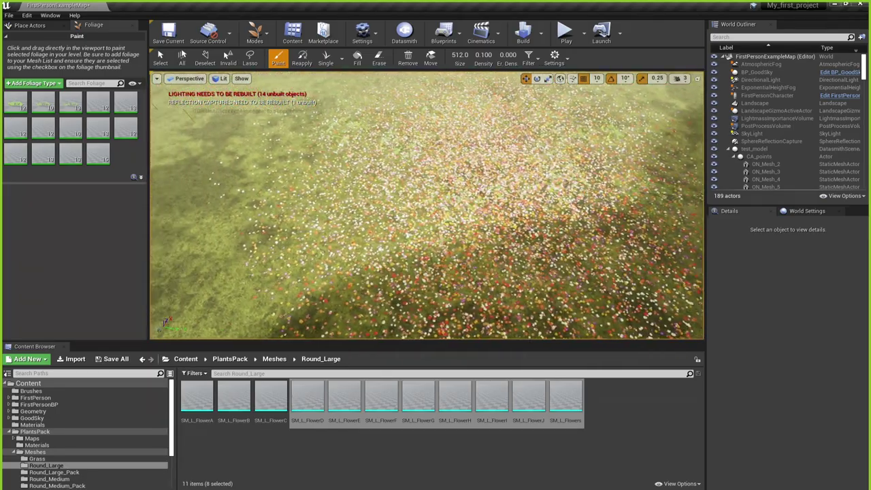
pyautogui.moveTo(340, 191)
pyautogui.mouseDown()
pyautogui.moveTo(318, 178)
pyautogui.moveTo(447, 214)
pyautogui.mouseUp()
pyautogui.moveTo(448, 214); pyautogui.dragTo(552, 184, button='right')
# - Walk through the flower field in Play mode, then undo the last flower paint and return to Meshes
pyautogui.click(565, 33)
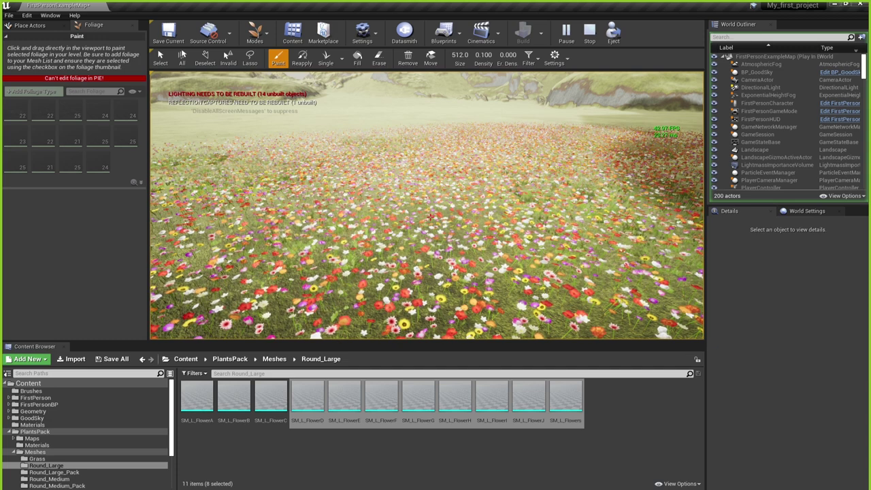
pyautogui.press('w')
pyautogui.press('Escape')
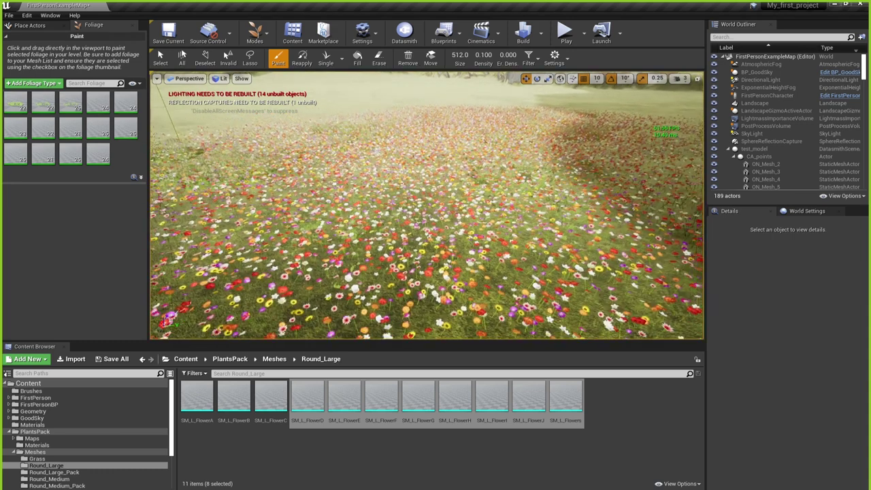
pyautogui.hotkey('ctrl', 'z')
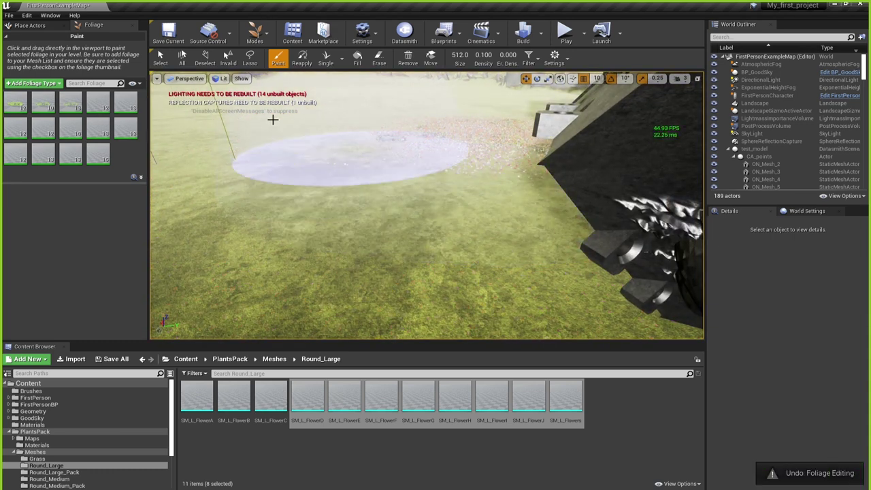
pyautogui.click(274, 359)
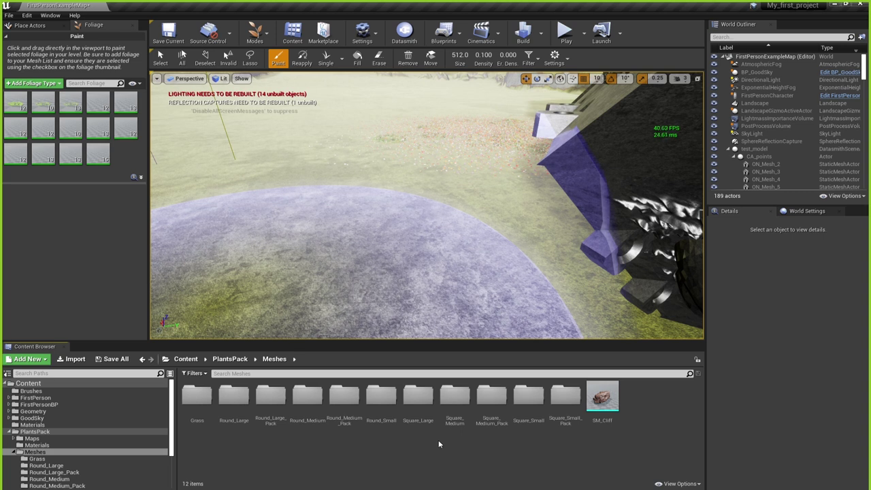
# - Open the Round_Medium flower folder, orbit over the field, and select SM_Grass_A in the Foliage palette
pyautogui.doubleClick(313, 403)
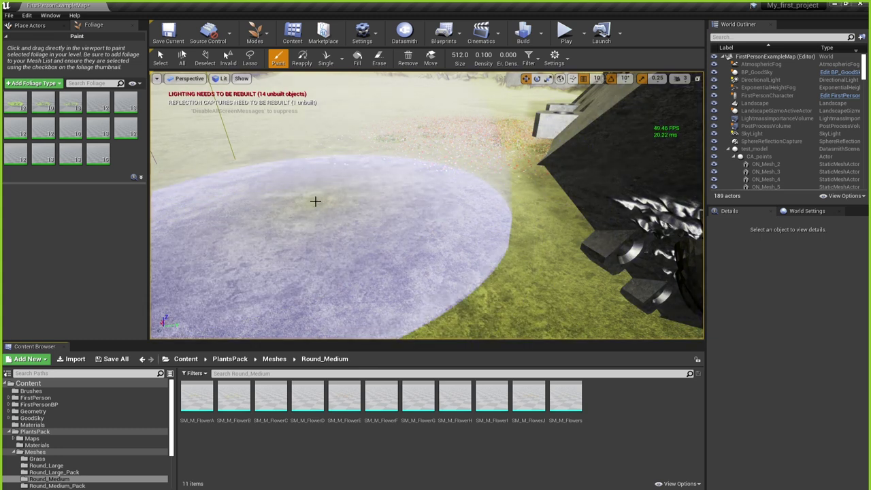
pyautogui.moveTo(315, 201)
pyautogui.mouseDown(button='right')
pyautogui.moveTo(373, 162)
pyautogui.moveTo(300, 170)
pyautogui.moveTo(399, 177)
pyautogui.mouseUp(button='right')
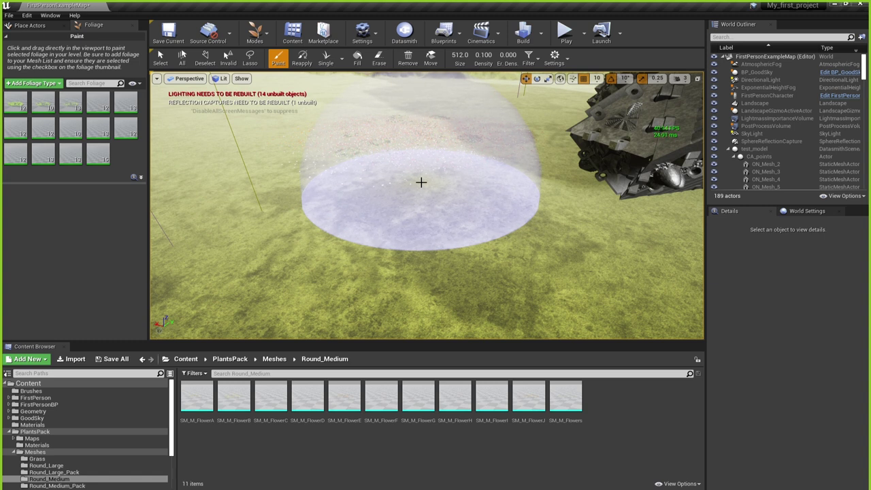
pyautogui.moveTo(420, 183); pyautogui.dragTo(340, 185, button='right')
pyautogui.click(11, 103)
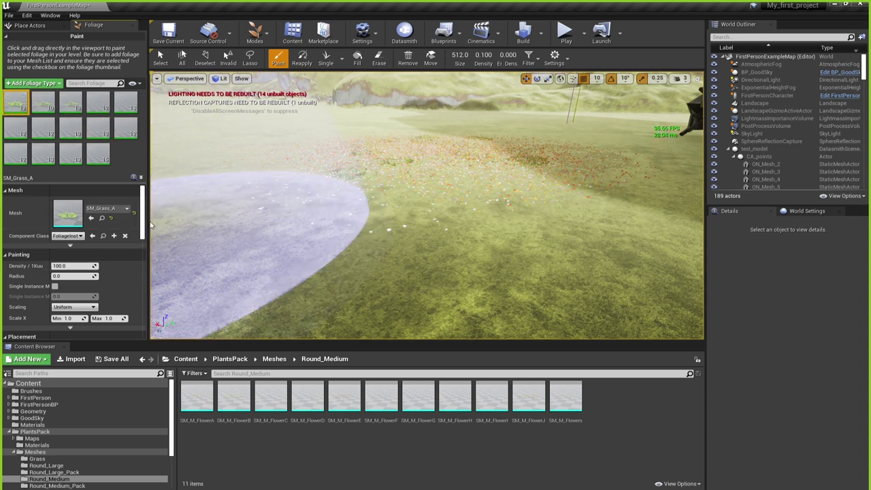
# - Set Density / 1Kuu to 500 for the SM_Grass_A, SM_Grass_B and SM_Grass_C foliage types
pyautogui.scroll(-3, 142, 217)
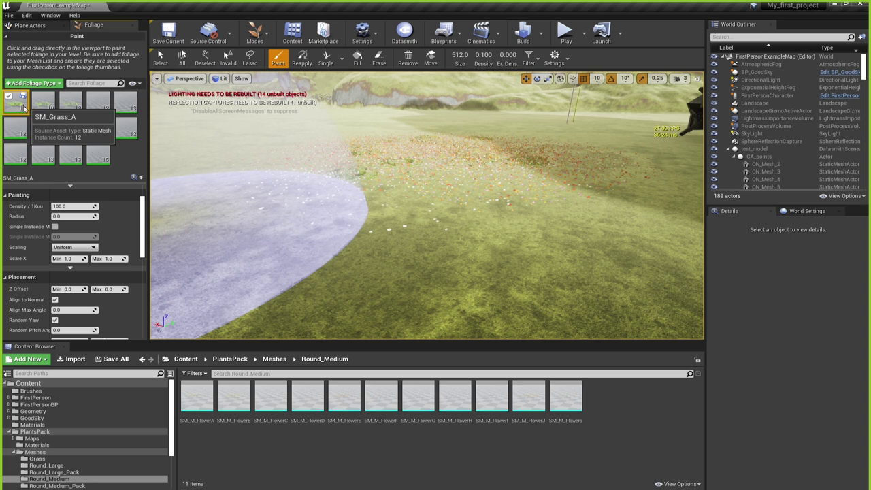
pyautogui.click(68, 107)
pyautogui.click(125, 128)
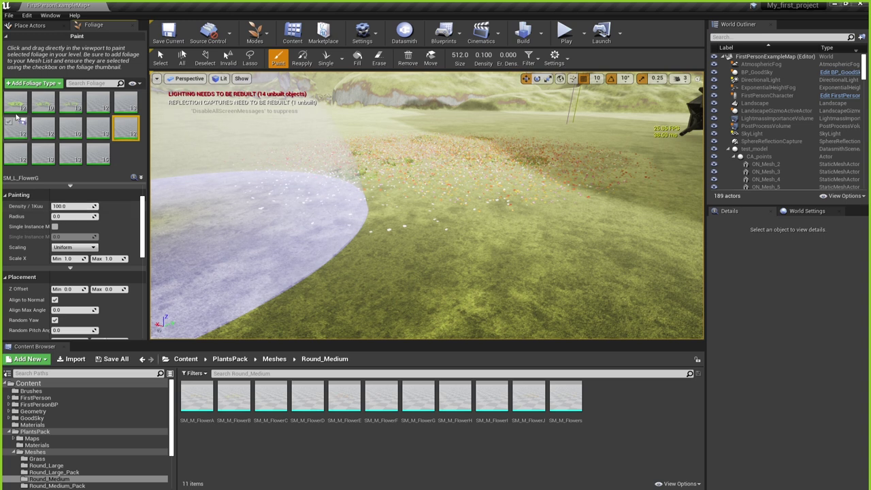
pyautogui.click(66, 107)
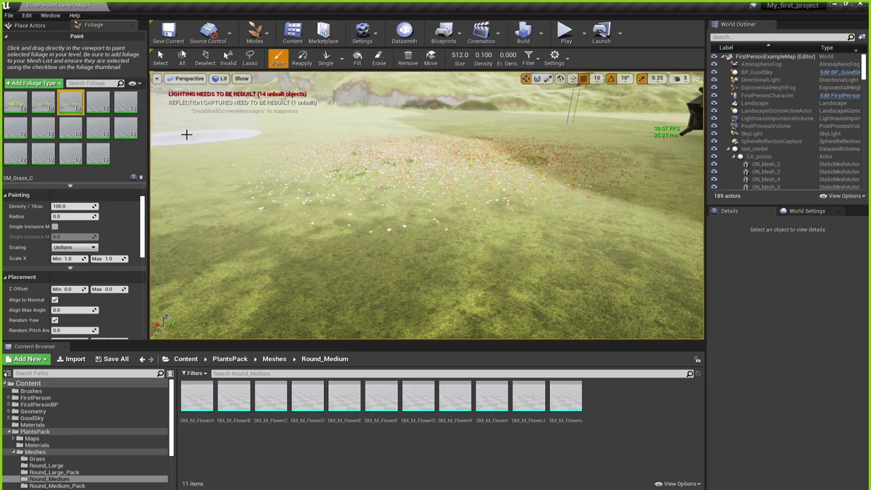
pyautogui.click(17, 108)
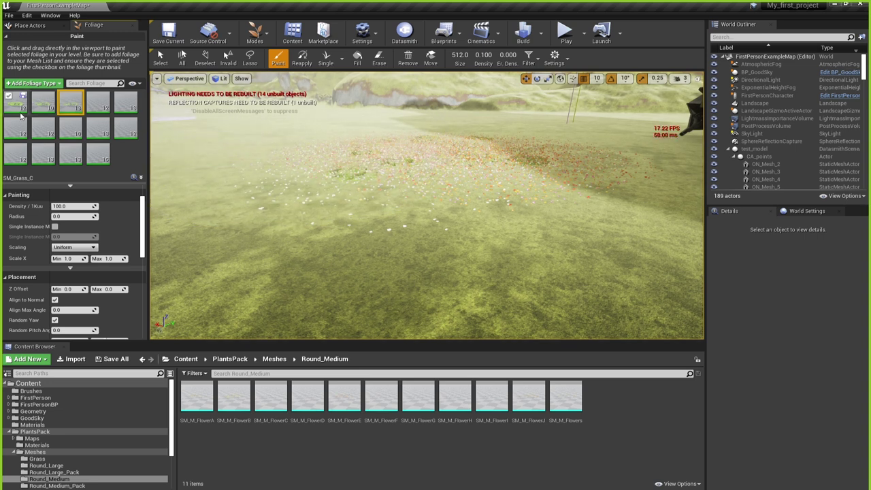
pyautogui.click(76, 207)
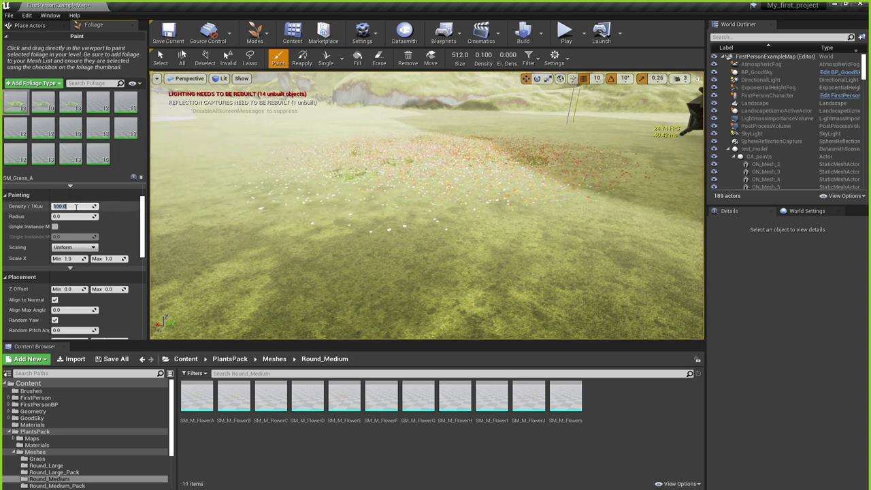
pyautogui.click(43, 102)
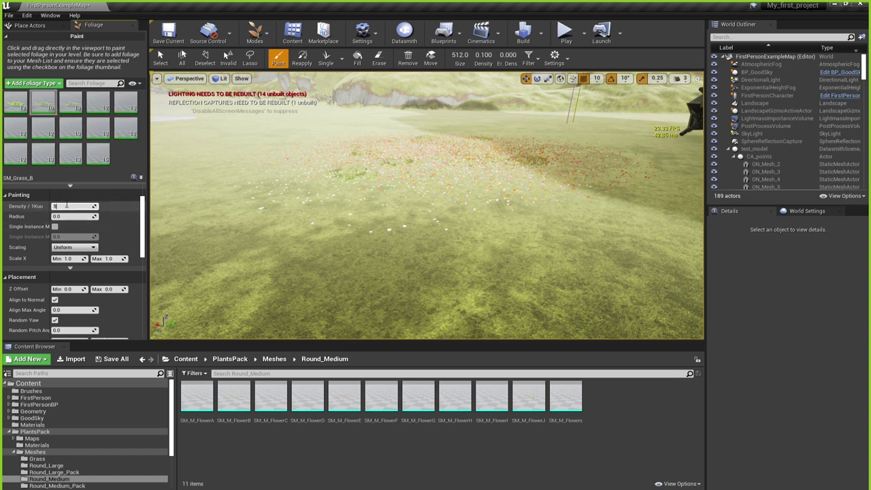
pyautogui.click(66, 205)
pyautogui.write('500')
pyautogui.click(71, 102)
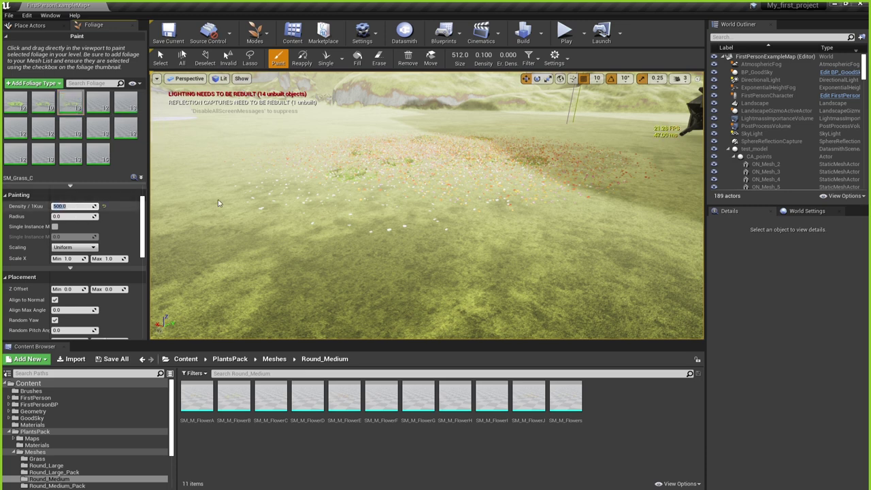
# - Test-paint dense flowers across the field, then undo the stroke with Ctrl+Z
pyautogui.moveTo(409, 233); pyautogui.dragTo(334, 214)
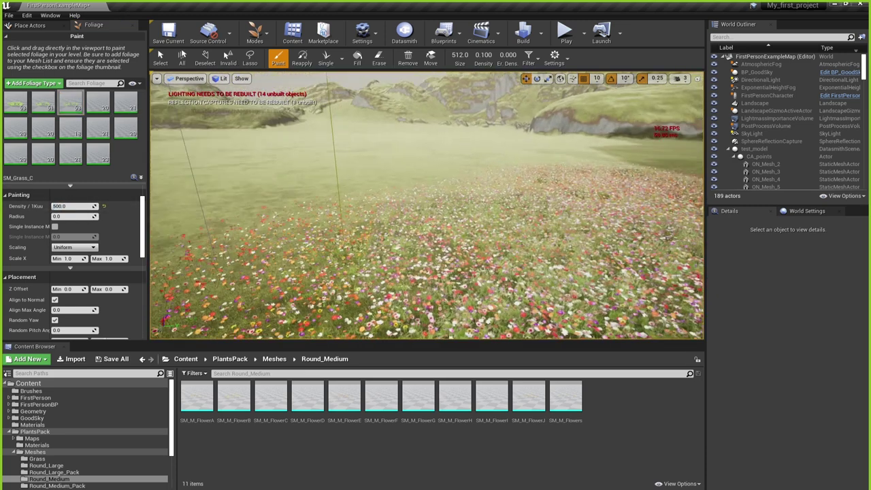
pyautogui.moveTo(426, 204); pyautogui.dragTo(427, 265, button='right')
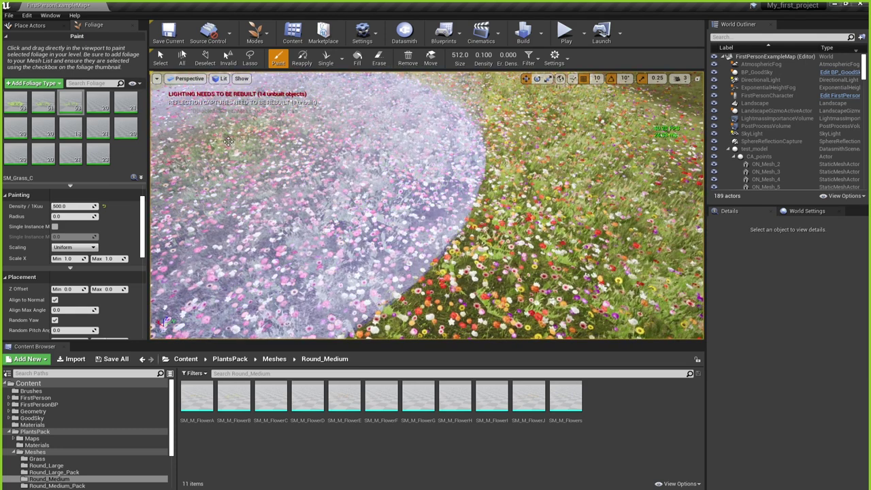
pyautogui.hotkey('ctrl', 'z')
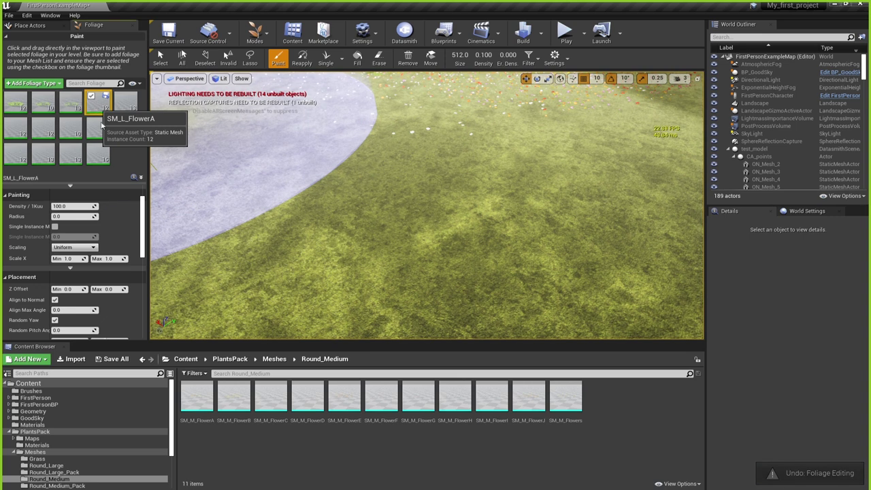
# - Select all foliage types and set their Density / 1Kuu to 20
pyautogui.hotkey('ctrl', 'a')
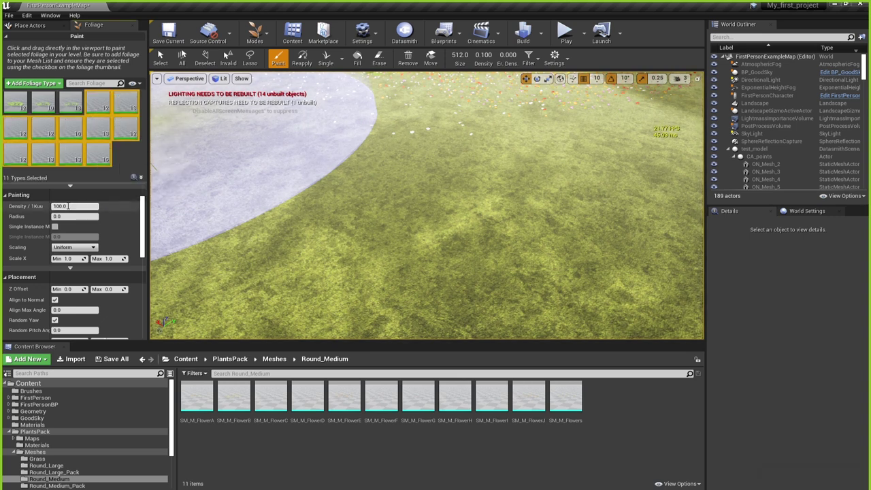
pyautogui.click(69, 205)
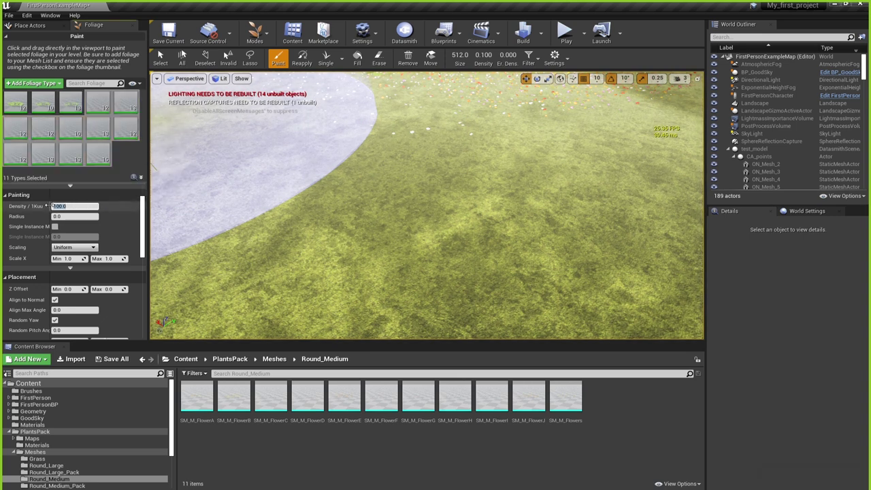
pyautogui.write('20')
pyautogui.press('Return')
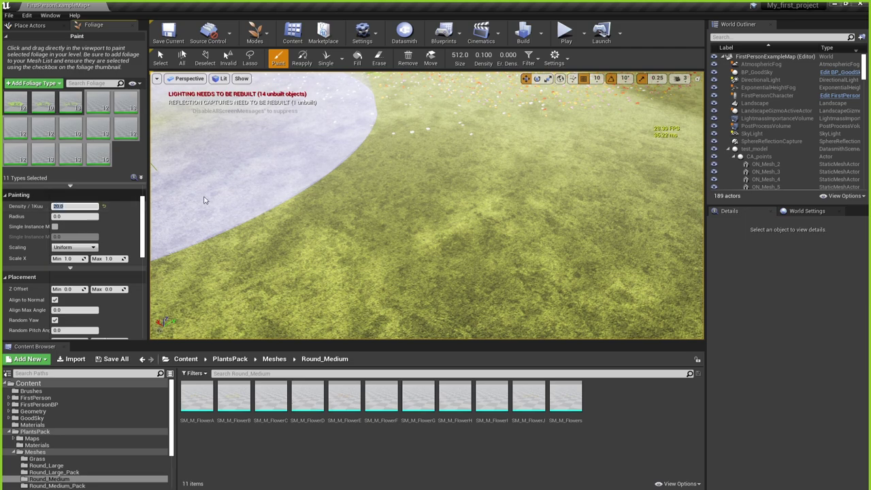
# - Paint a sparser patch of flowers and grass, then orbit toward the hills
pyautogui.moveTo(366, 175); pyautogui.dragTo(374, 202, button='right')
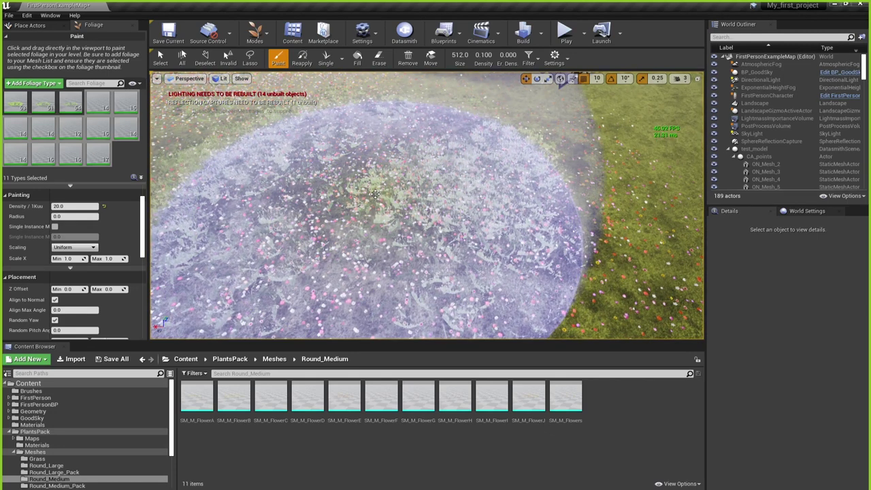
pyautogui.moveTo(375, 194)
pyautogui.mouseDown(button='right')
pyautogui.moveTo(382, 211)
pyautogui.moveTo(388, 195)
pyautogui.mouseUp(button='right')
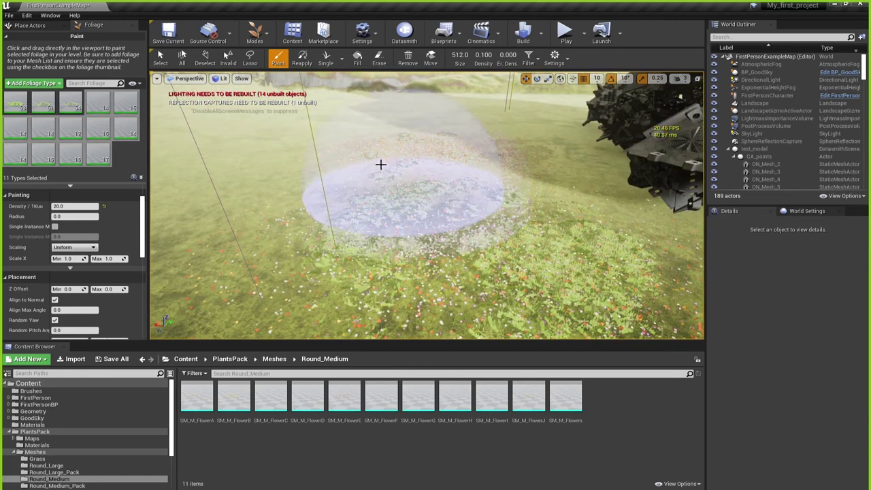
pyautogui.moveTo(351, 149)
pyautogui.mouseDown(button='right')
pyautogui.moveTo(356, 138)
pyautogui.moveTo(368, 201)
pyautogui.mouseUp(button='right')
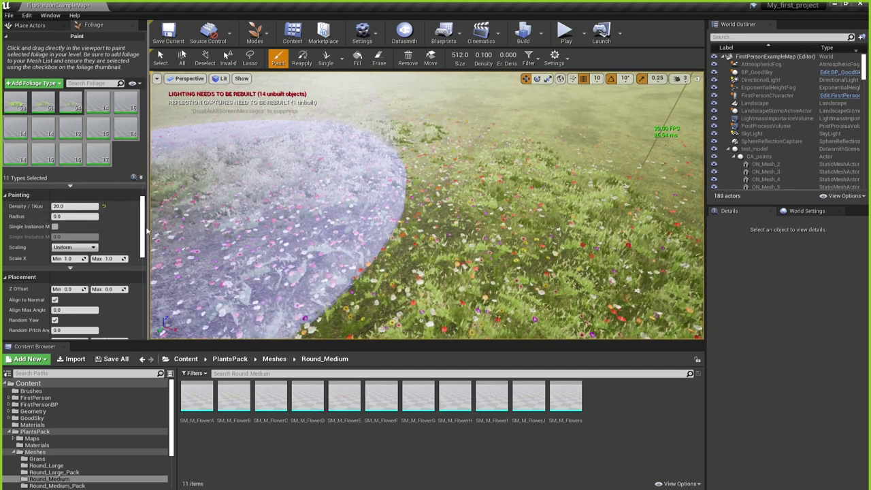
# - Select only SM_Grass_A and fly forward over the meadow toward the character model
pyautogui.scroll(-1, 102, 239)
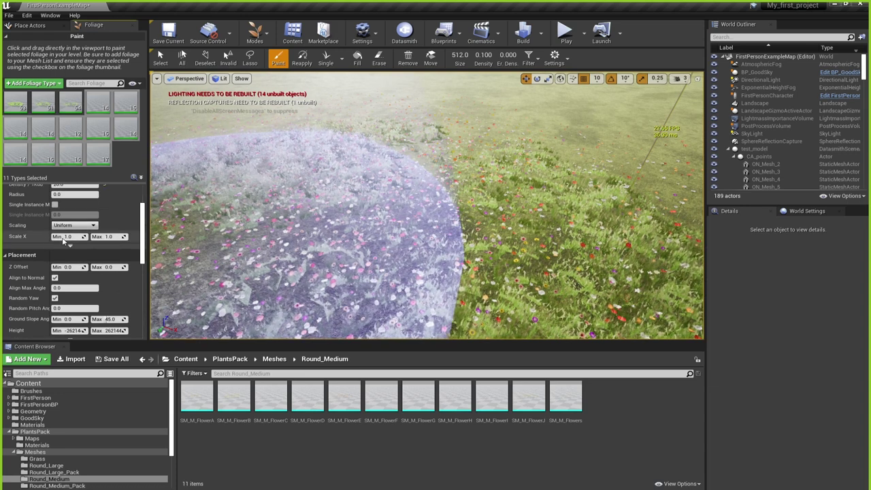
pyautogui.click(15, 102)
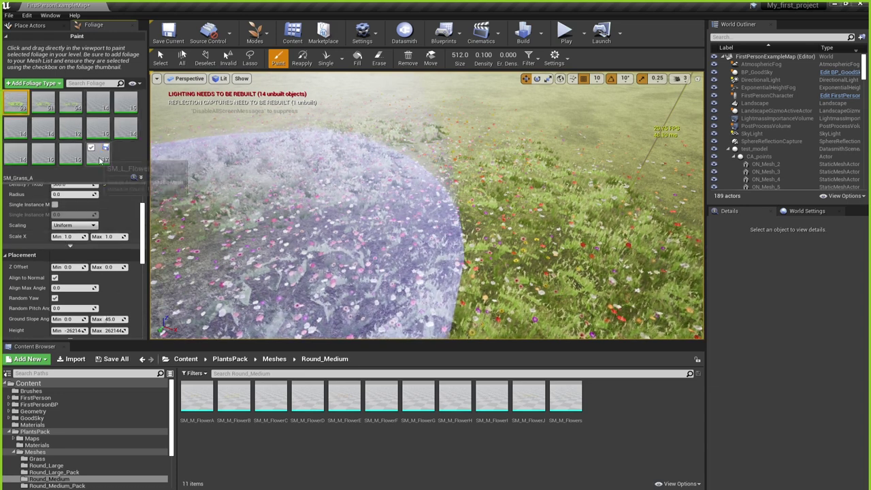
pyautogui.moveTo(370, 194)
pyautogui.mouseDown(button='right')
pyautogui.moveTo(367, 164)
pyautogui.moveTo(182, 54)
pyautogui.mouseUp(button='right')
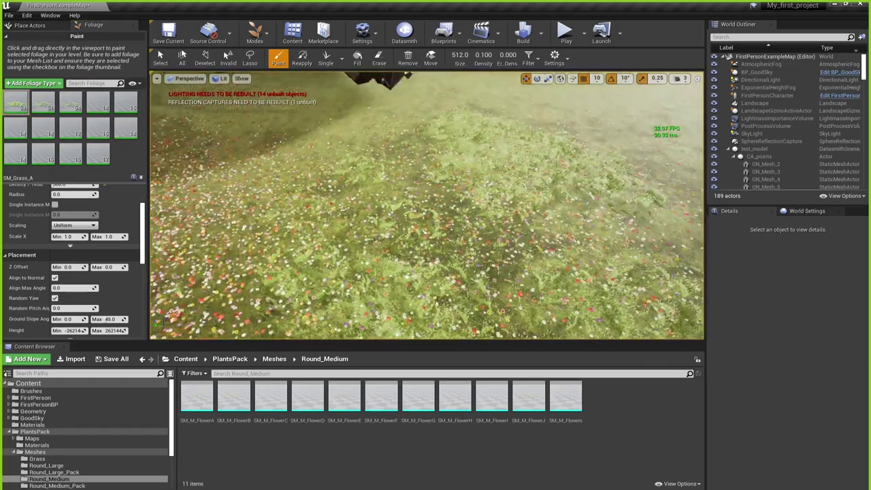
pyautogui.moveTo(368, 163)
pyautogui.mouseDown(button='right')
pyautogui.moveTo(337, 156)
pyautogui.moveTo(371, 155)
pyautogui.mouseUp(button='right')
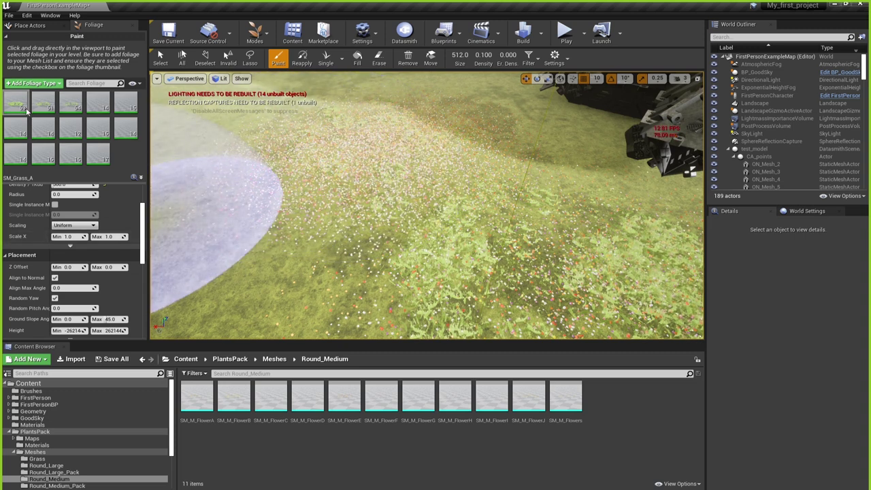
# - Select all 14 foliage types and set Scale X Min 0.8 and Max 1.5
pyautogui.keyDown('shift'); pyautogui.click(99, 157); pyautogui.keyUp('shift')
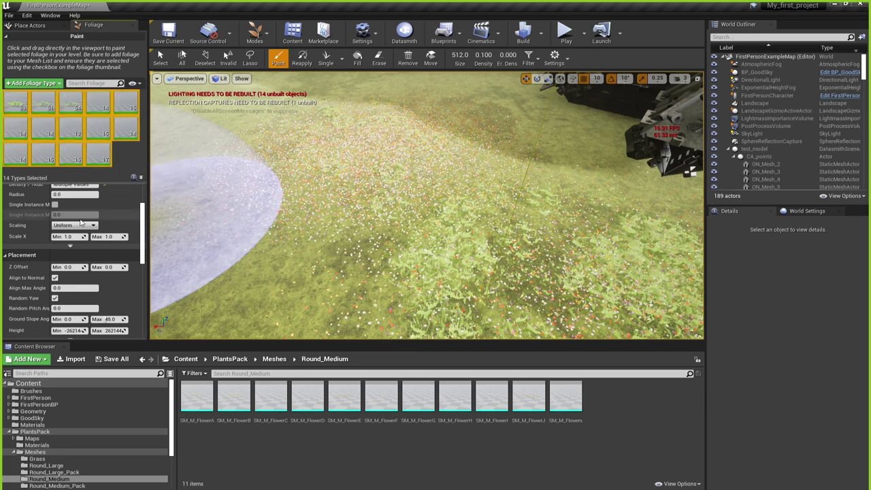
pyautogui.click(69, 237)
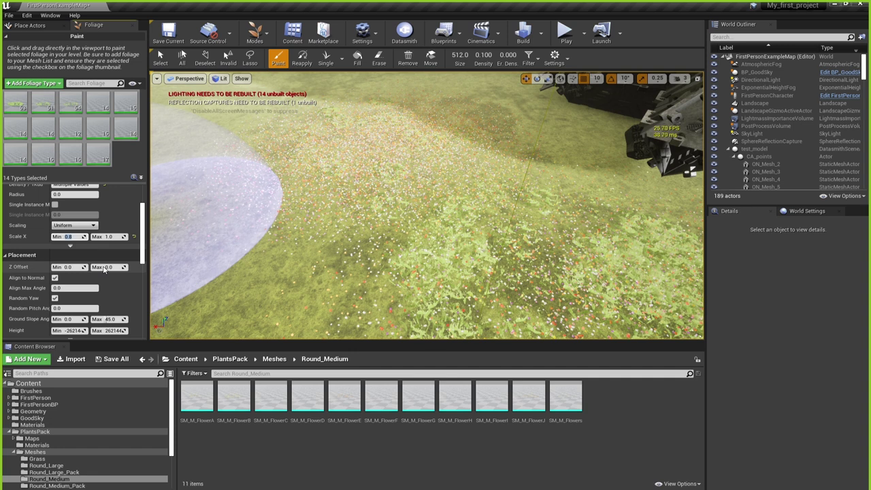
pyautogui.click(109, 237)
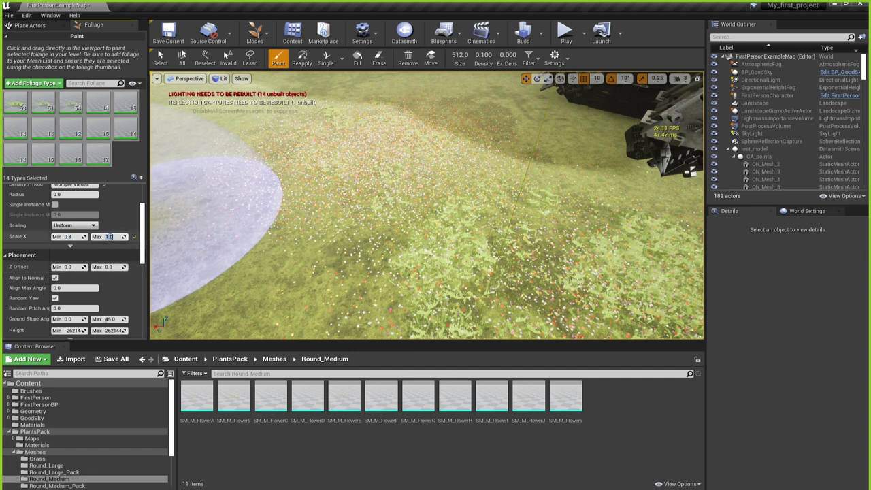
pyautogui.press('Return')
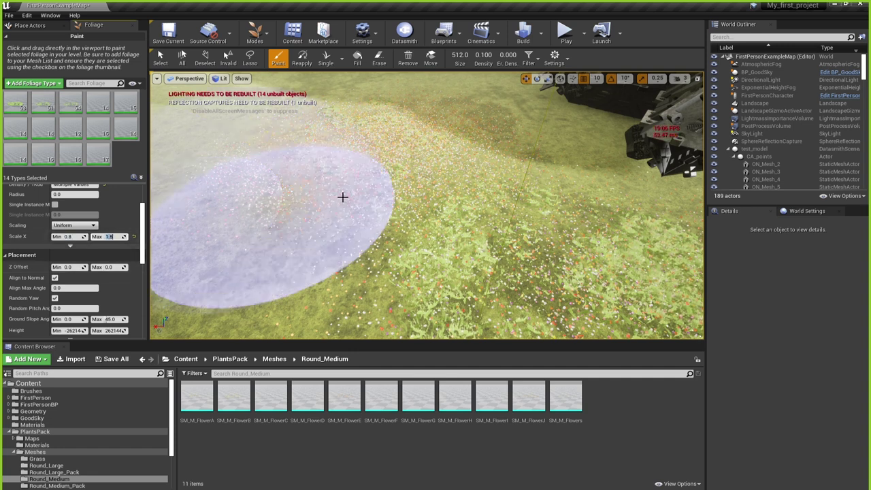
pyautogui.scroll(3, 350, 196)
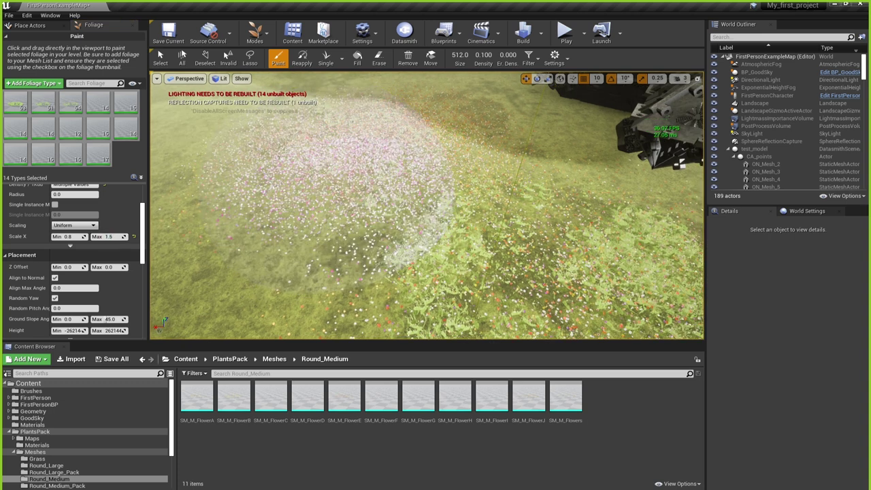
# - Erase the earlier grass from part of the meadow, then return the foliage tool to Paint
pyautogui.click(379, 60)
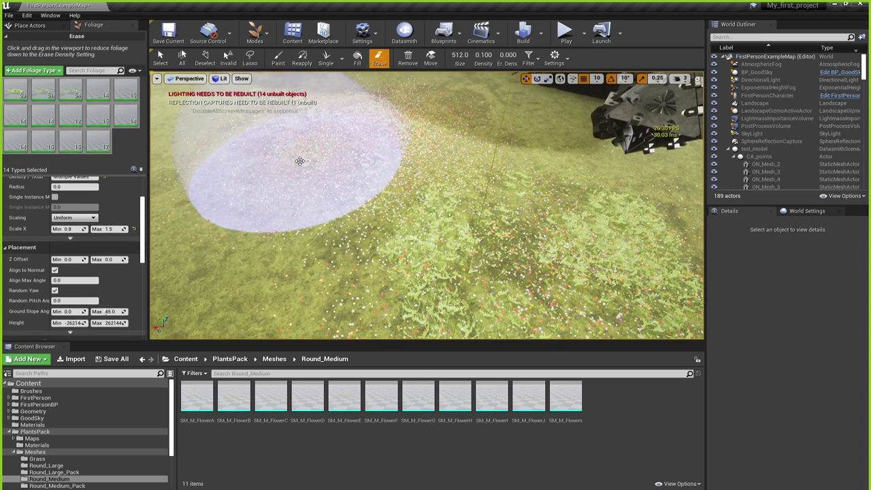
pyautogui.moveTo(297, 150)
pyautogui.mouseDown()
pyautogui.moveTo(273, 139)
pyautogui.moveTo(463, 110)
pyautogui.moveTo(361, 209)
pyautogui.moveTo(469, 238)
pyautogui.moveTo(364, 82)
pyautogui.mouseUp()
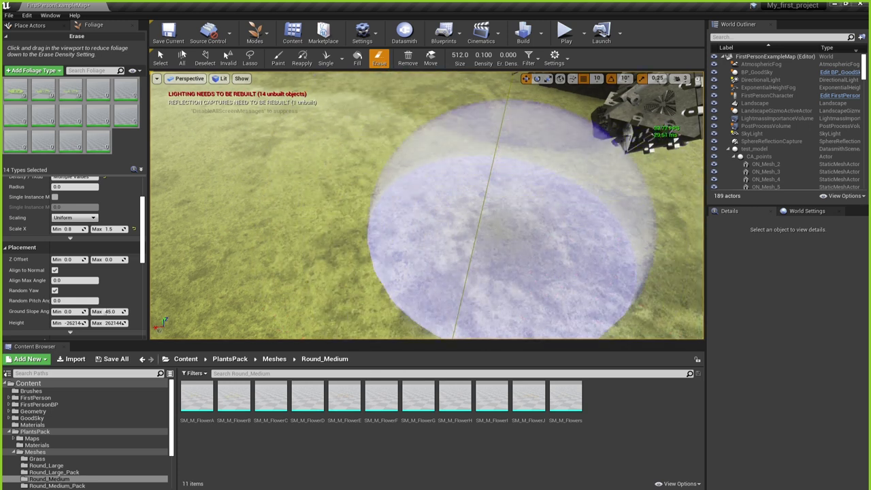
pyautogui.moveTo(379, 159)
pyautogui.mouseDown(button='right')
pyautogui.moveTo(422, 170)
pyautogui.moveTo(531, 150)
pyautogui.moveTo(311, 109)
pyautogui.mouseUp(button='right')
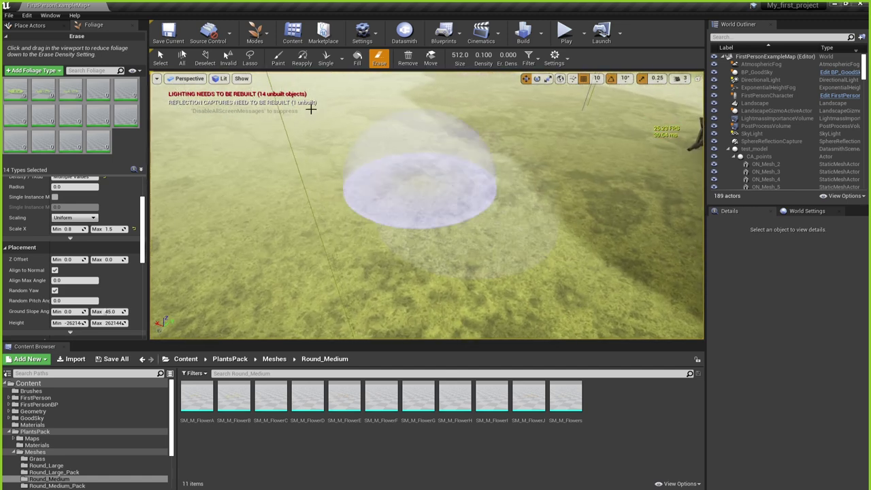
pyautogui.click(279, 59)
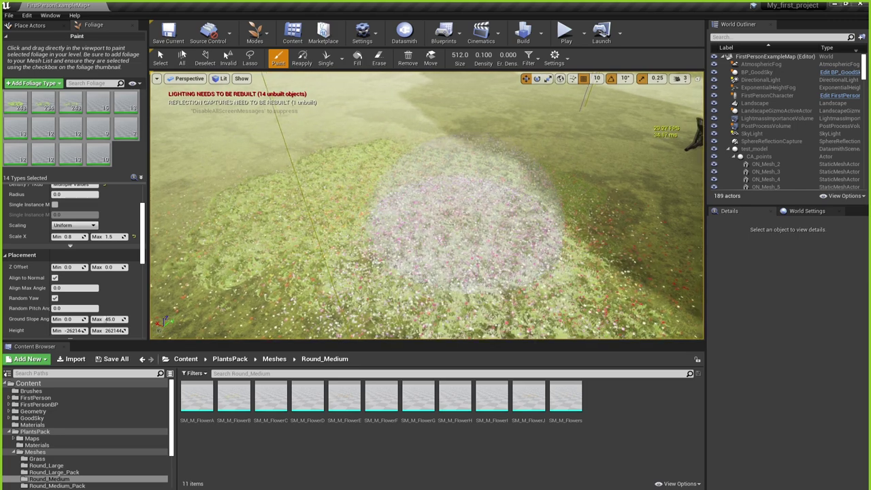
# - Fly forward over the field and paint flowers and dense grass across it
pyautogui.moveTo(470, 208); pyautogui.dragTo(504, 205, button='right')
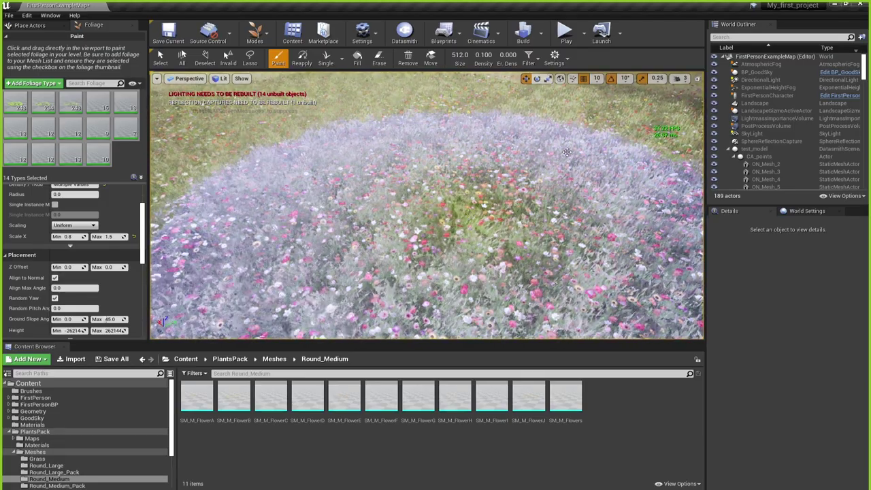
pyautogui.moveTo(567, 152); pyautogui.dragTo(578, 136, button='right')
pyautogui.moveTo(253, 166); pyautogui.dragTo(327, 176, button='right')
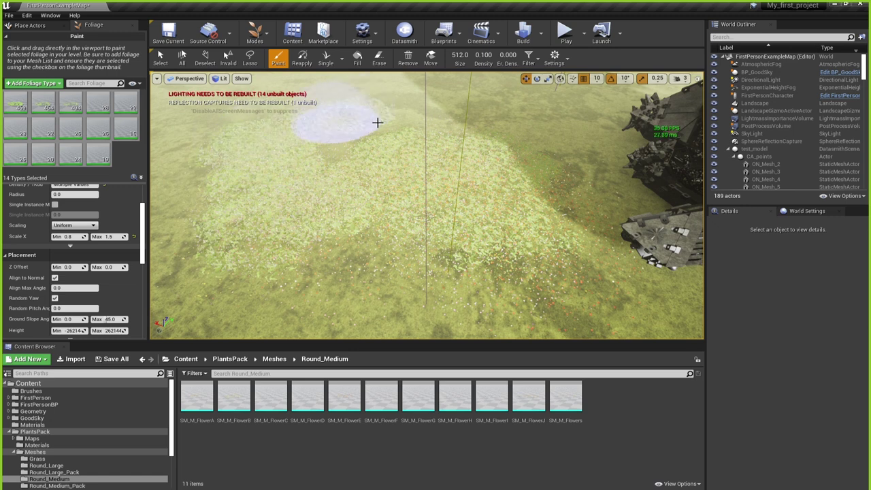
pyautogui.moveTo(525, 99)
pyautogui.mouseDown()
pyautogui.moveTo(352, 86)
pyautogui.moveTo(369, 97)
pyautogui.moveTo(203, 123)
pyautogui.moveTo(302, 159)
pyautogui.mouseUp()
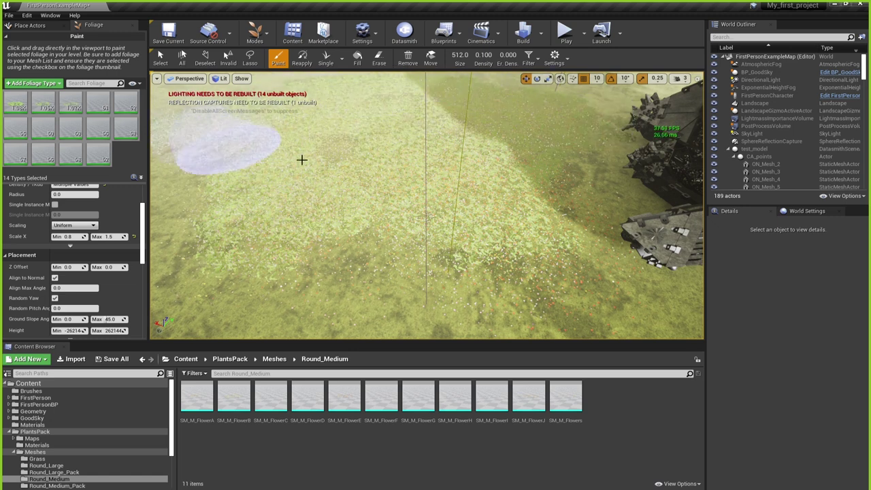
pyautogui.moveTo(301, 159); pyautogui.dragTo(372, 170, button='right')
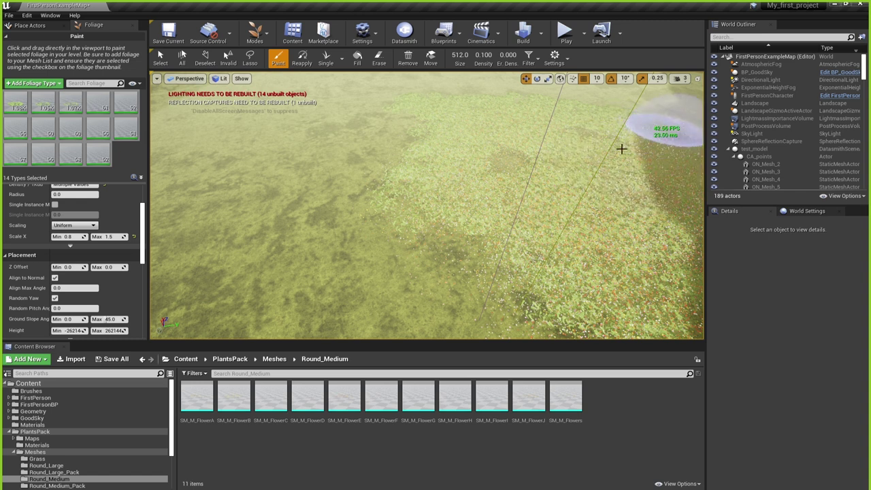
pyautogui.moveTo(367, 128)
pyautogui.mouseDown()
pyautogui.moveTo(381, 105)
pyautogui.moveTo(323, 211)
pyautogui.moveTo(413, 279)
pyautogui.moveTo(358, 308)
pyautogui.moveTo(266, 149)
pyautogui.moveTo(347, 103)
pyautogui.moveTo(376, 123)
pyautogui.mouseUp()
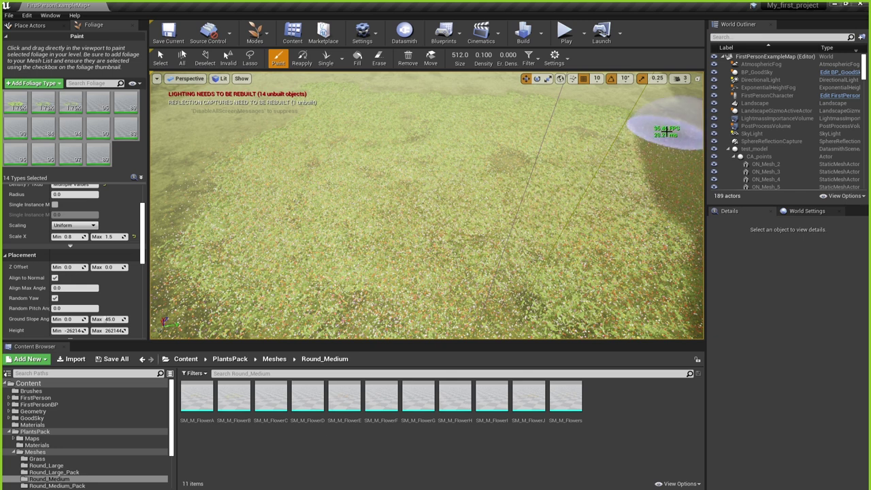
# - Turn toward the rocky hills and paint more flowers across the grass left and right
pyautogui.moveTo(490, 181)
pyautogui.mouseDown(button='right')
pyautogui.moveTo(443, 163)
pyautogui.moveTo(470, 167)
pyautogui.moveTo(470, 204)
pyautogui.moveTo(486, 117)
pyautogui.moveTo(477, 143)
pyautogui.moveTo(456, 146)
pyautogui.moveTo(449, 123)
pyautogui.mouseUp(button='right')
pyautogui.moveTo(393, 206)
pyautogui.mouseDown(button='right')
pyautogui.moveTo(392, 194)
pyautogui.moveTo(406, 202)
pyautogui.mouseUp(button='right')
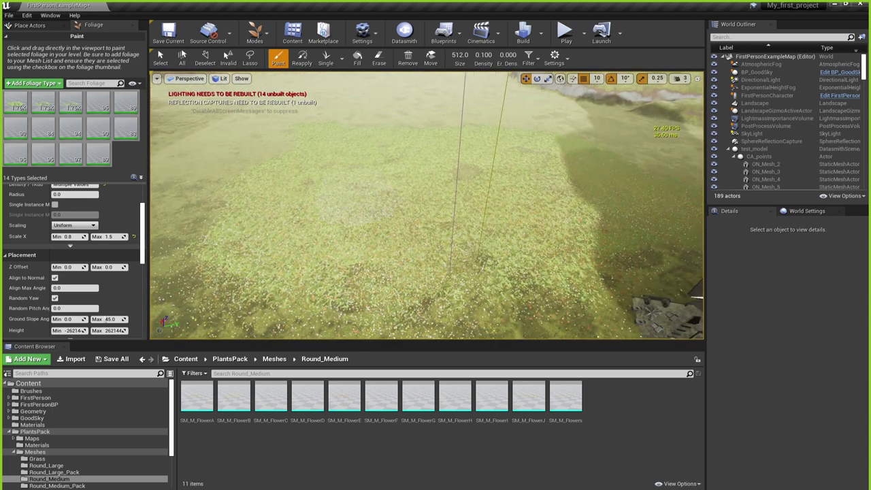
pyautogui.moveTo(399, 233); pyautogui.dragTo(402, 217, button='right')
pyautogui.moveTo(463, 203); pyautogui.dragTo(467, 190, button='right')
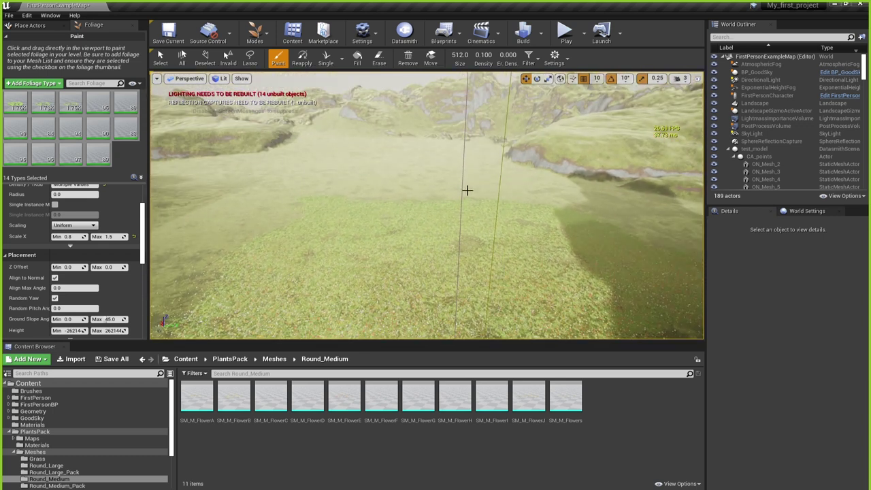
pyautogui.moveTo(446, 196)
pyautogui.mouseDown()
pyautogui.moveTo(367, 194)
pyautogui.moveTo(415, 192)
pyautogui.moveTo(455, 175)
pyautogui.mouseUp()
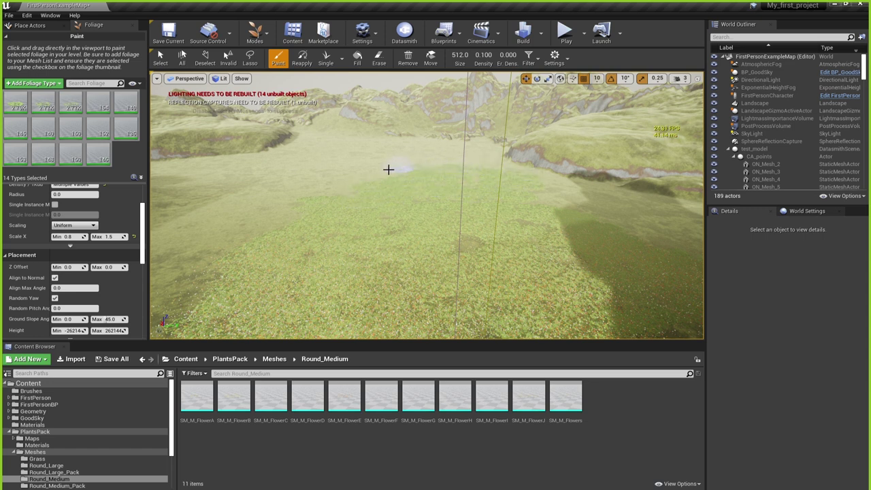
pyautogui.moveTo(363, 178); pyautogui.dragTo(330, 192)
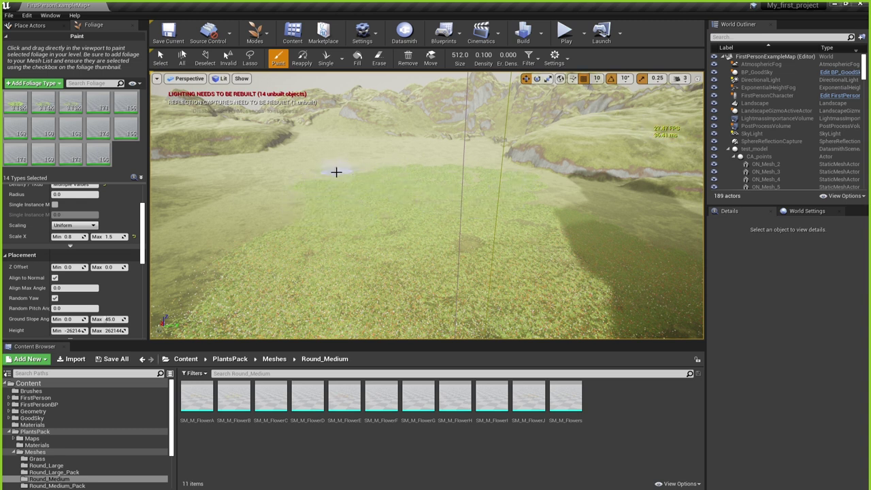
pyautogui.moveTo(334, 179); pyautogui.dragTo(379, 168)
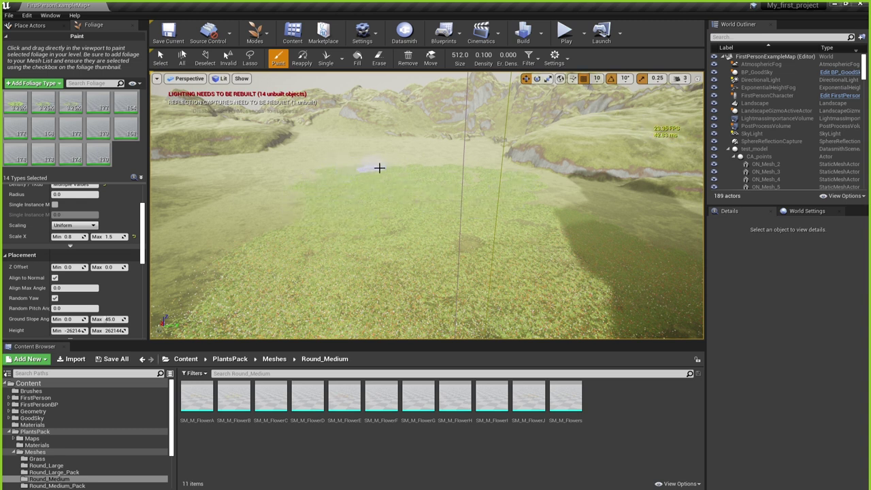
pyautogui.click(566, 39)
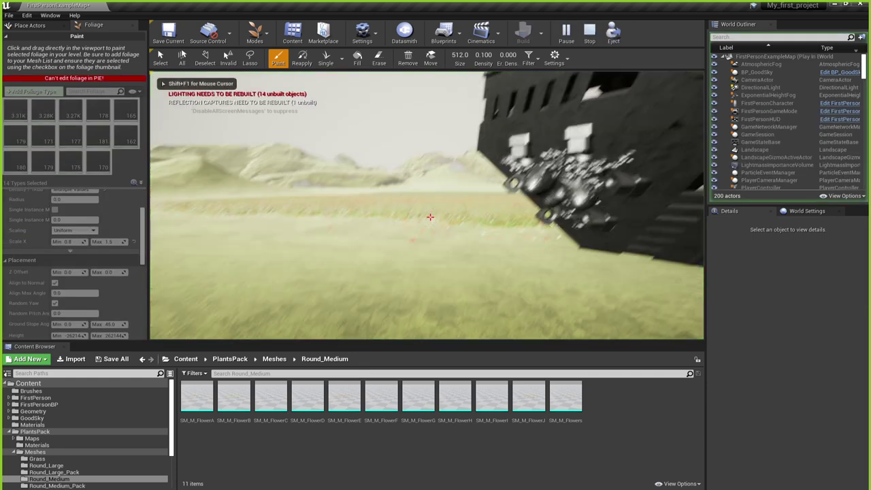
pyautogui.press('w')
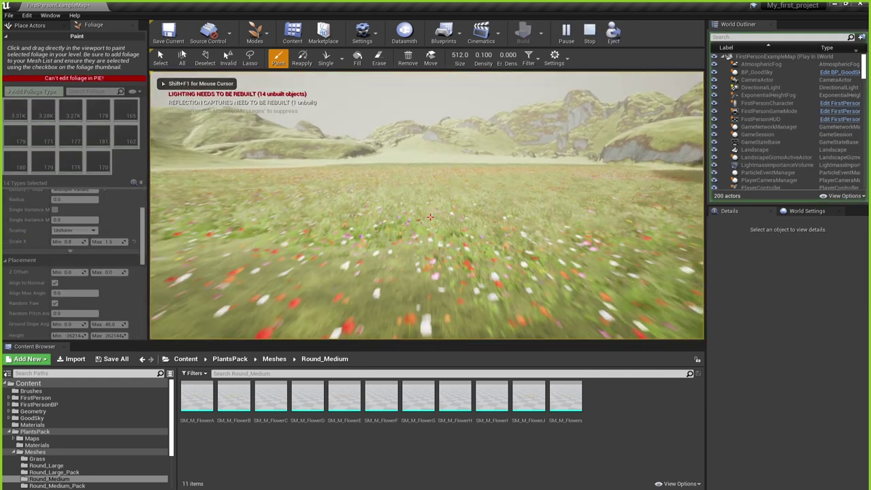
pyautogui.press('w')
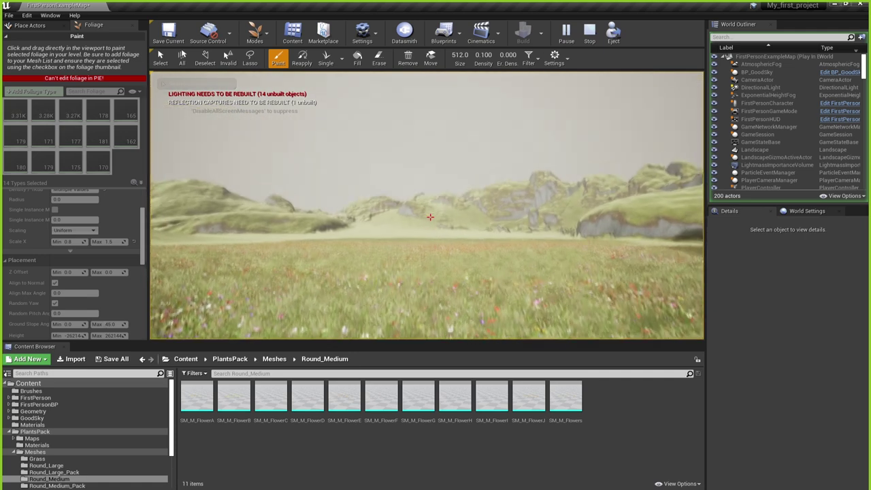
pyautogui.press('w')
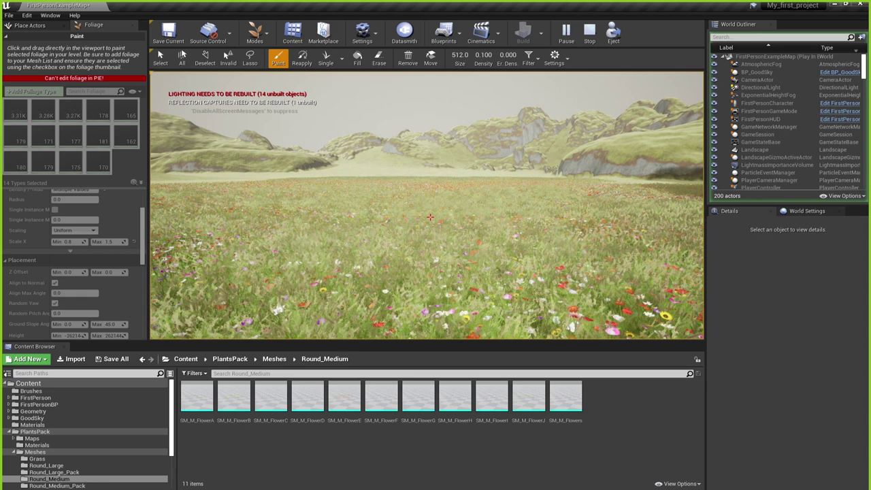
pyautogui.press('Escape')
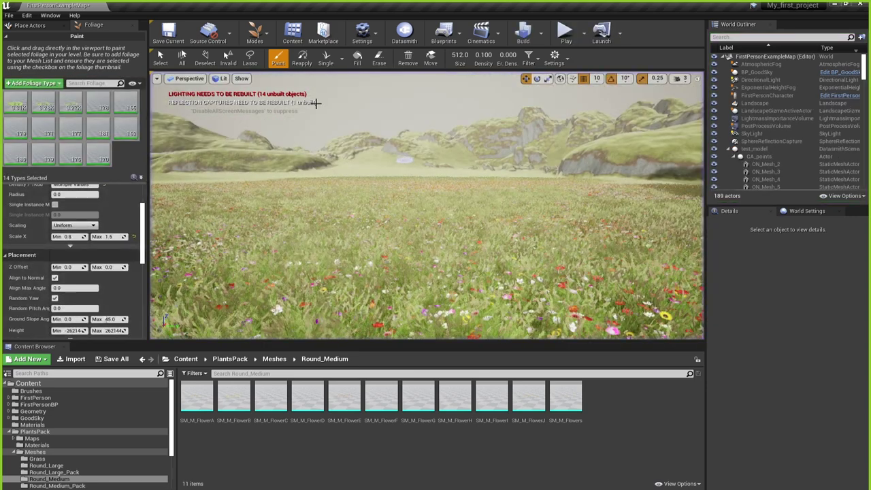
# - Switch the foliage tool to Erase and erase flowers across the field
pyautogui.click(256, 32)
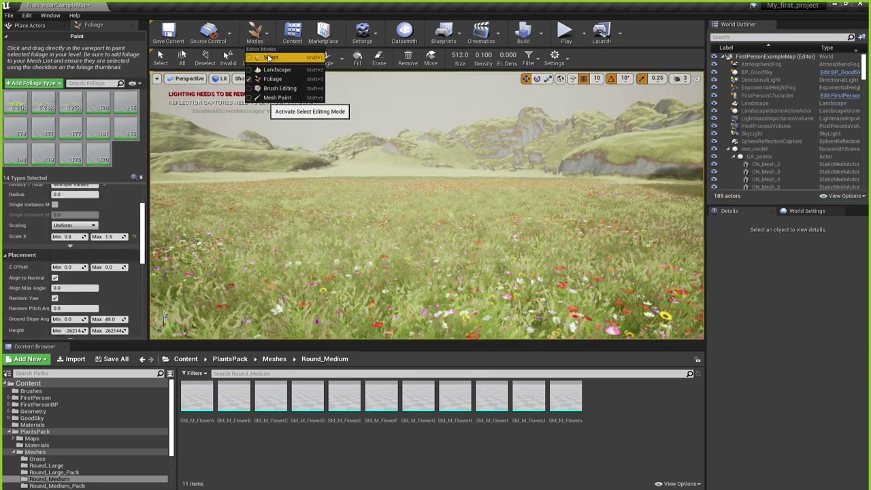
pyautogui.click(272, 79)
pyautogui.click(383, 63)
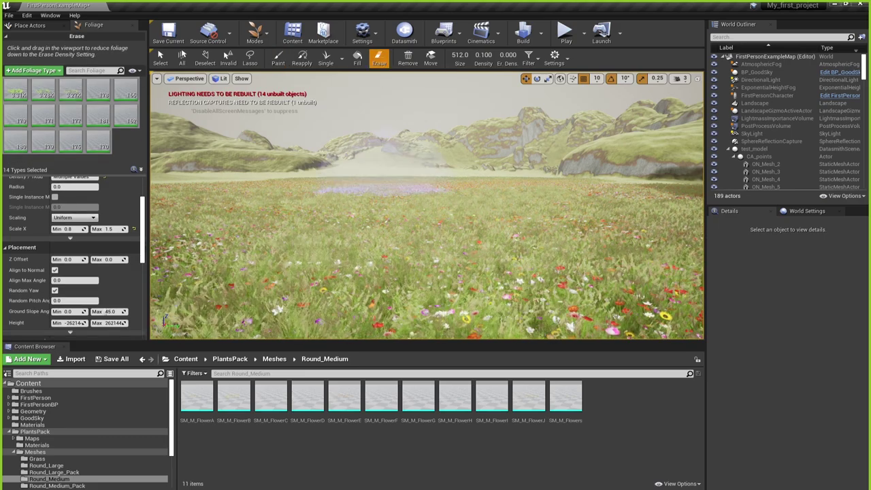
pyautogui.moveTo(388, 154)
pyautogui.mouseDown(button='right')
pyautogui.moveTo(388, 239)
pyautogui.moveTo(388, 224)
pyautogui.mouseUp(button='right')
pyautogui.moveTo(398, 175); pyautogui.dragTo(399, 175, button='right')
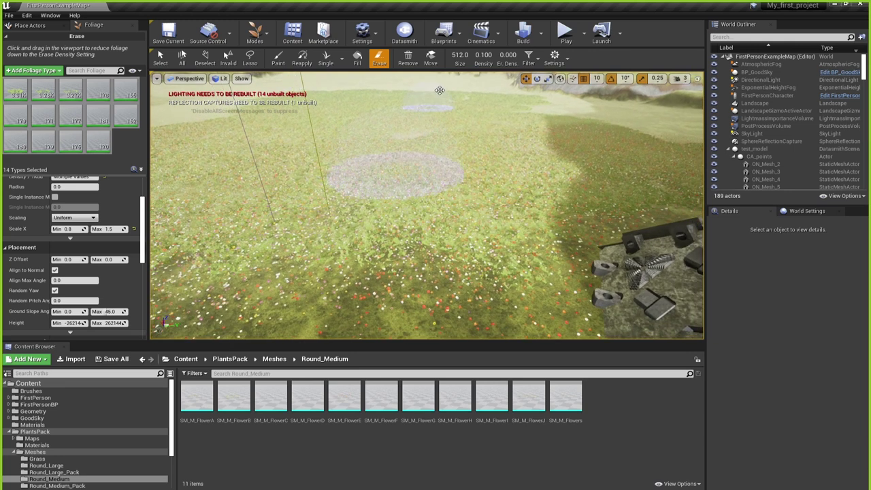
pyautogui.moveTo(399, 175)
pyautogui.mouseDown()
pyautogui.moveTo(331, 139)
pyautogui.moveTo(234, 122)
pyautogui.moveTo(402, 109)
pyautogui.moveTo(286, 122)
pyautogui.moveTo(327, 117)
pyautogui.mouseUp()
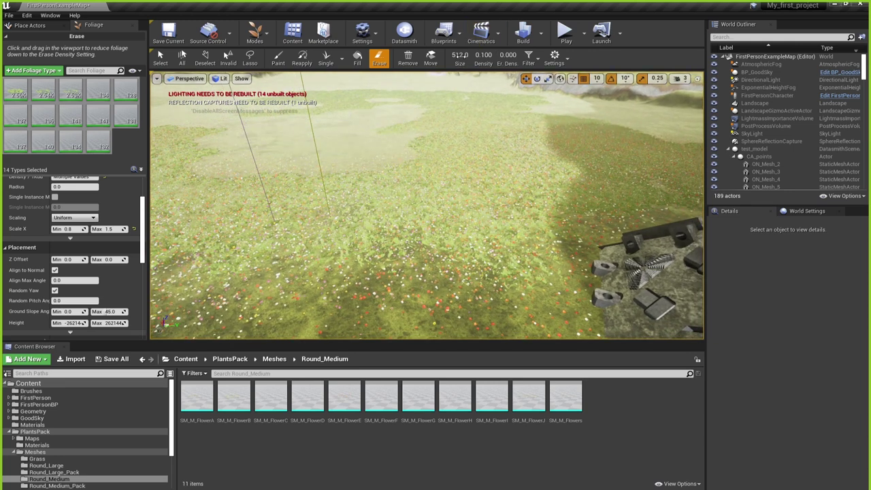
# - Enlarge the brush to 8192 to erase all remaining foliage, then restore size 651.1
pyautogui.moveTo(461, 54); pyautogui.dragTo(558, 55)
pyautogui.click(429, 138)
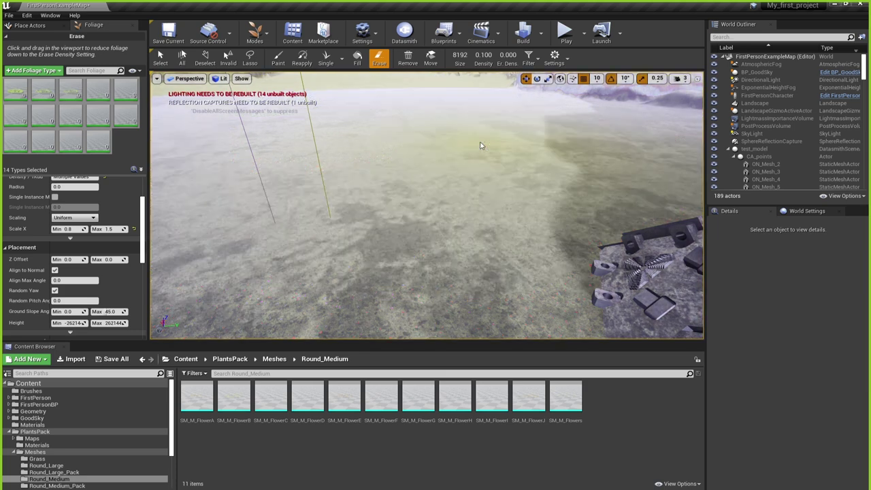
pyautogui.moveTo(429, 138); pyautogui.dragTo(429, 138, button='right')
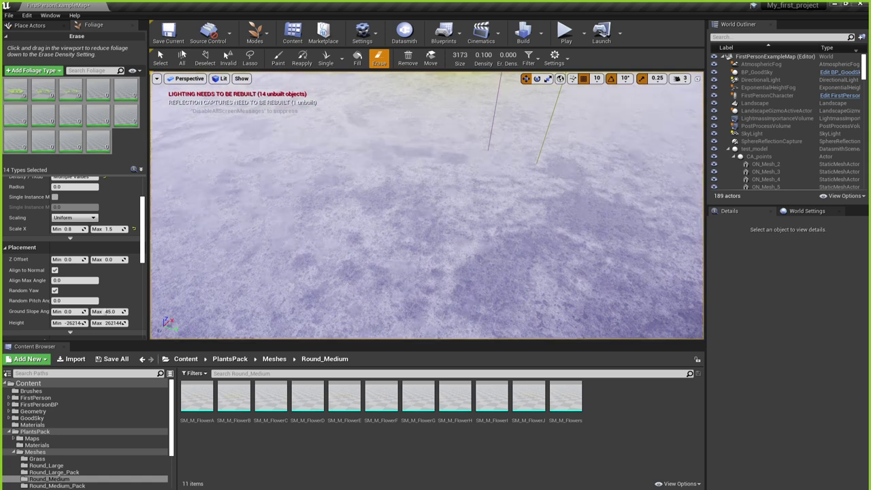
pyautogui.moveTo(460, 54); pyautogui.dragTo(422, 55)
pyautogui.moveTo(428, 138); pyautogui.dragTo(408, 143, button='right')
pyautogui.moveTo(460, 134); pyautogui.dragTo(461, 134, button='right')
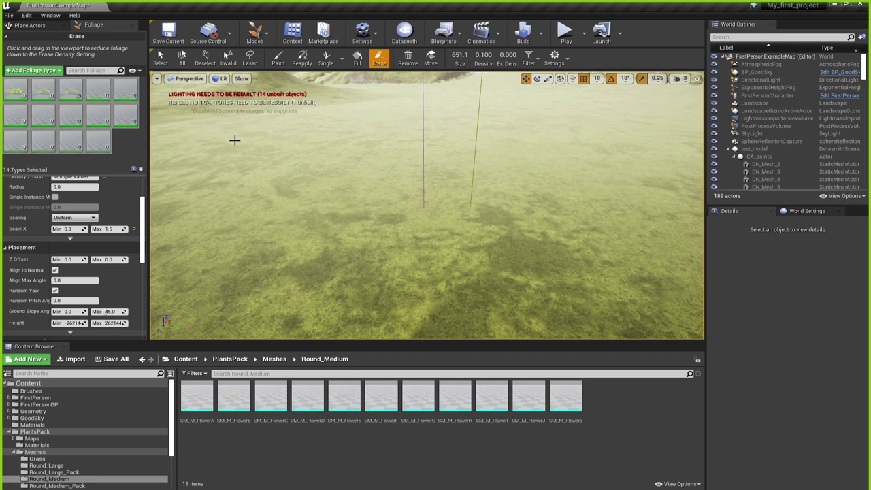
# - Select only SM_Grass_A and switch the editor from Foliage to Place mode
pyautogui.scroll(3, 142, 209)
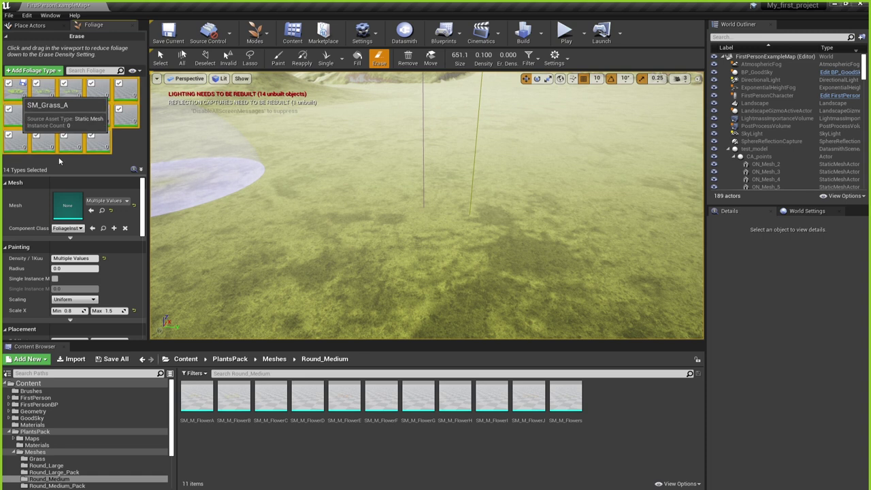
pyautogui.click(23, 100)
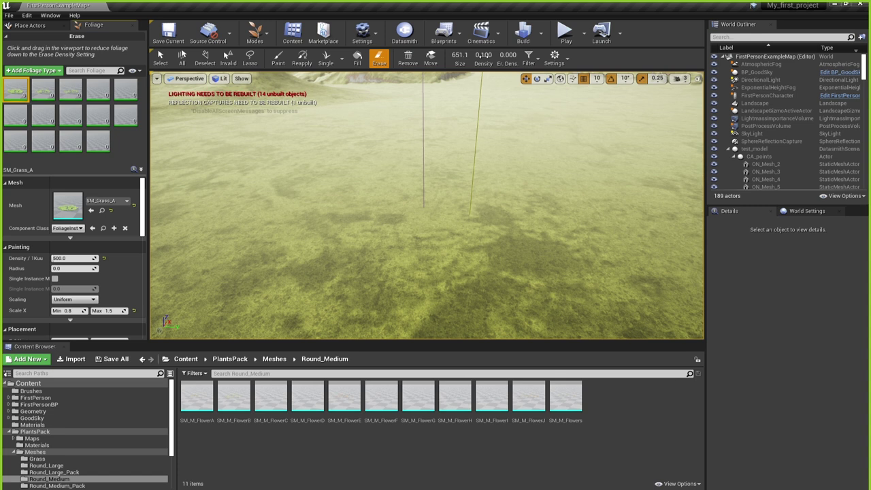
pyautogui.click(254, 32)
pyautogui.click(265, 60)
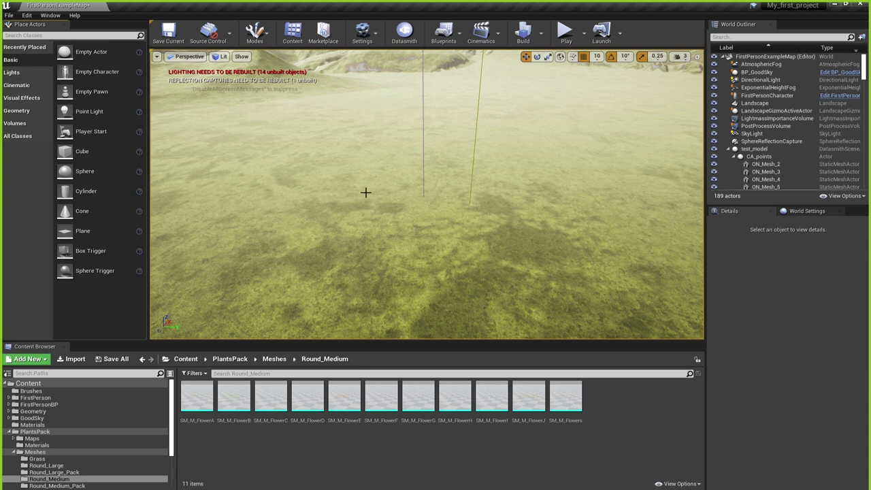
# - Show the PlantsPack folder's contents in the Content Browser, then switch to the Epic Games Launcher
pyautogui.moveTo(362, 191)
pyautogui.mouseDown(button='right')
pyautogui.moveTo(449, 225)
pyautogui.moveTo(388, 228)
pyautogui.moveTo(409, 204)
pyautogui.moveTo(463, 204)
pyautogui.moveTo(365, 193)
pyautogui.mouseUp(button='right')
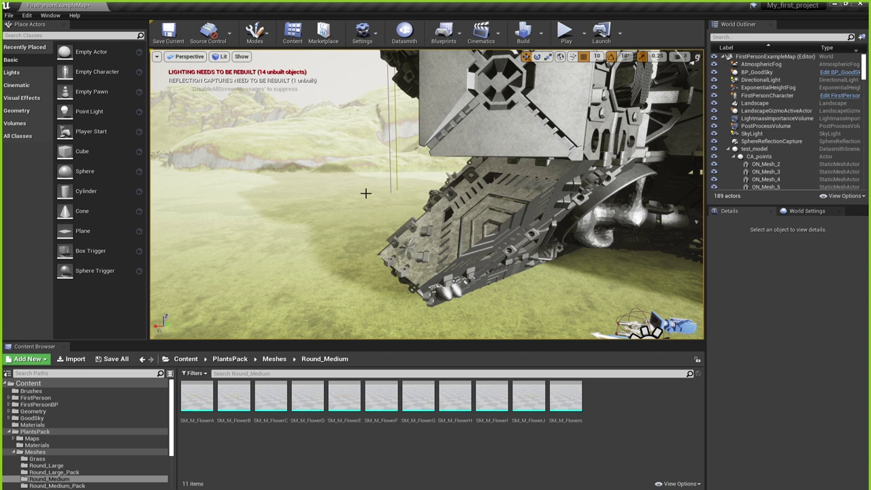
pyautogui.click(9, 432)
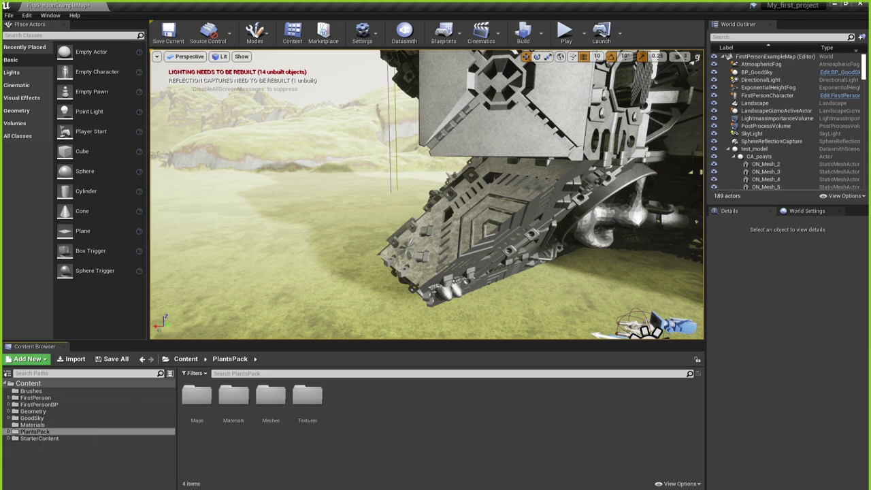
pyautogui.hotkey('alt', 'Tab')
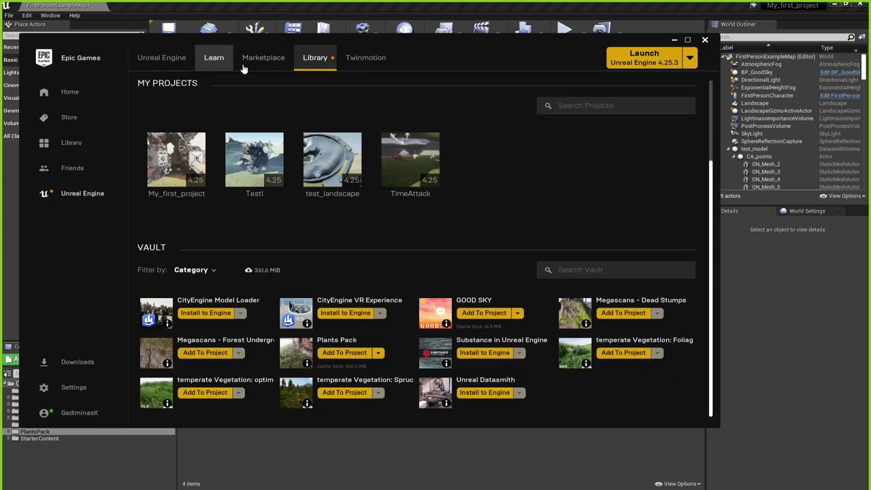
# - Open the Unreal Engine Marketplace home page, then bring up the taskbar menu
pyautogui.click(255, 68)
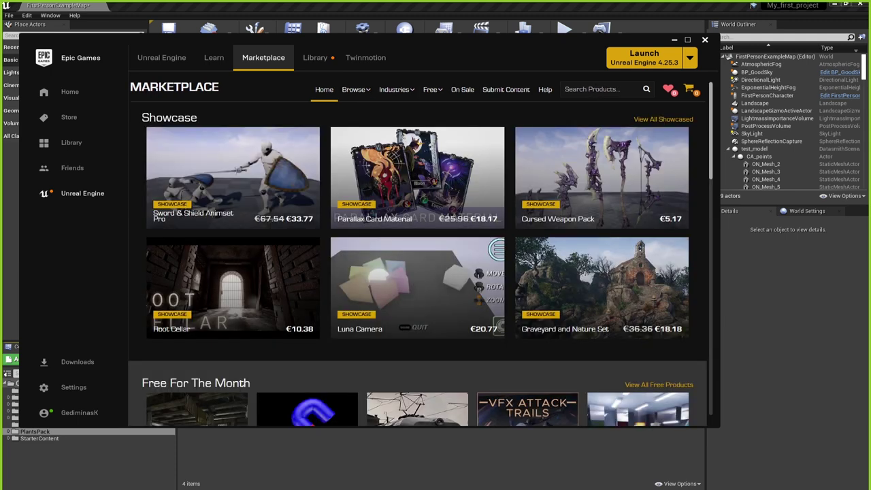
pyautogui.rightClick(678, 484)
# - Check Memory and GPU 0 usage in Task Manager's Performance view, then return to the launcher
pyautogui.click(694, 459)
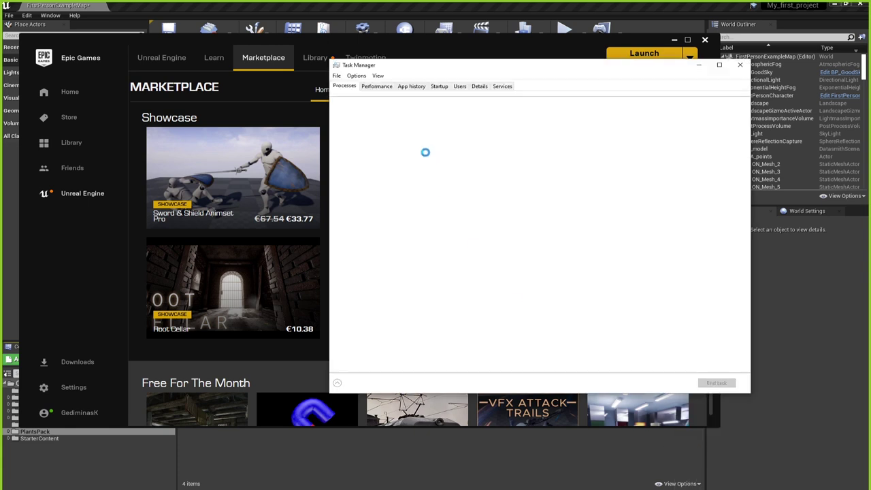
pyautogui.click(381, 87)
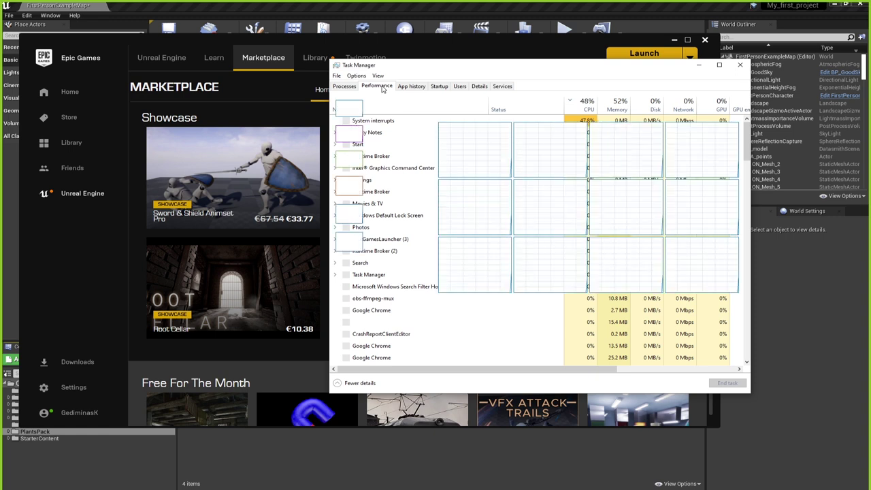
pyautogui.click(382, 144)
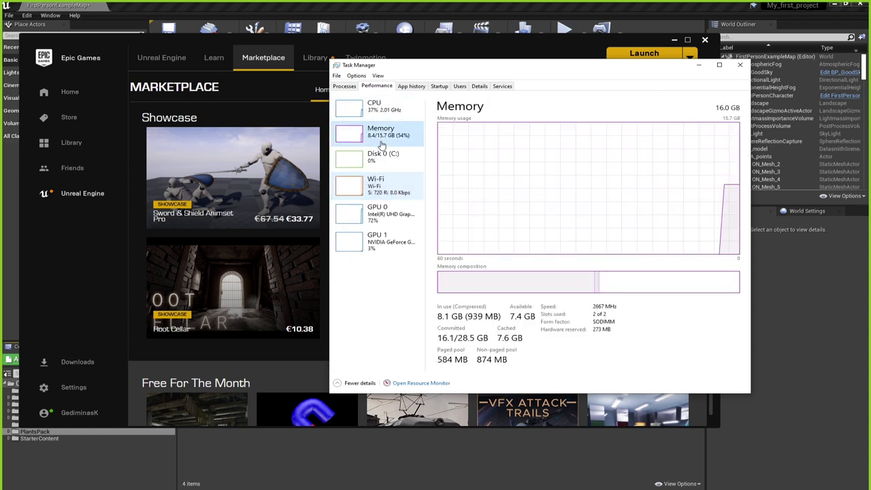
pyautogui.click(386, 218)
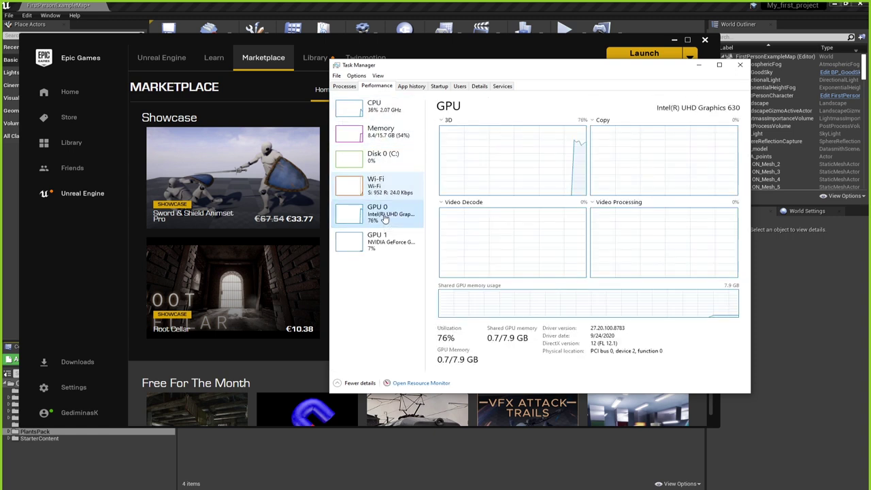
pyautogui.click(405, 39)
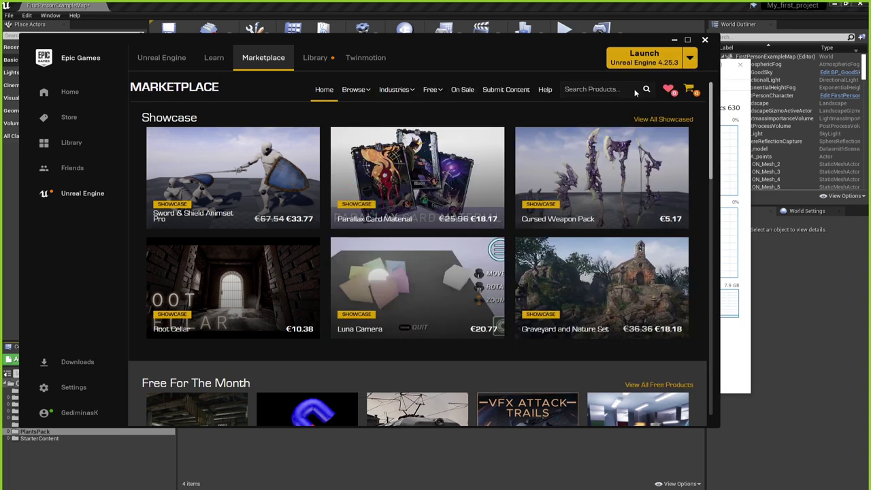
# - Search the Marketplace for 'plants pack' with results filtered to free items
pyautogui.write('plants pack')
pyautogui.press('Return')
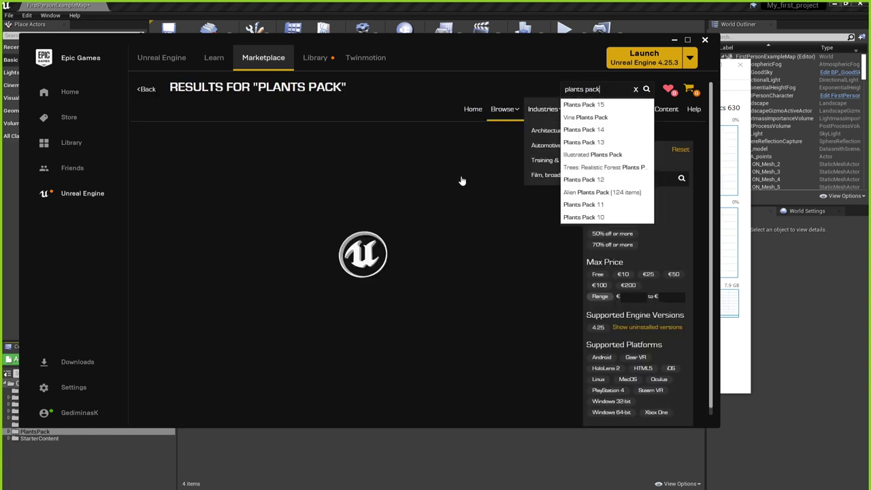
pyautogui.click(595, 275)
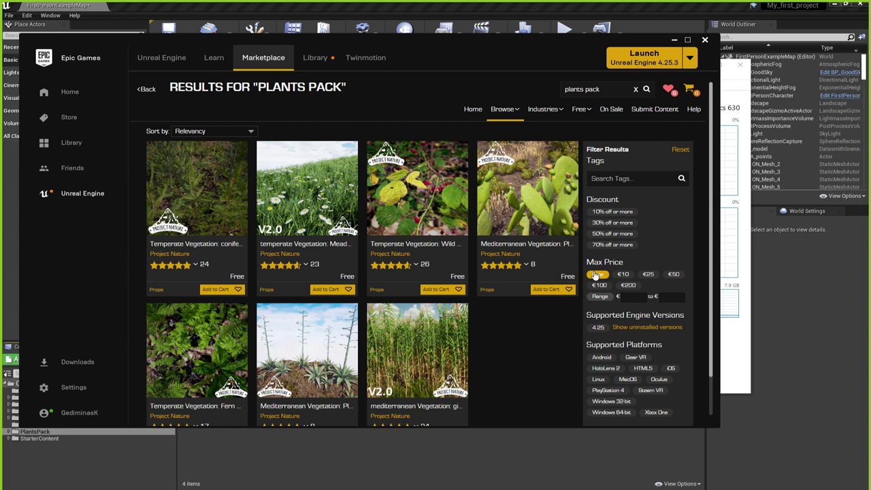
pyautogui.scroll(-1, 523, 341)
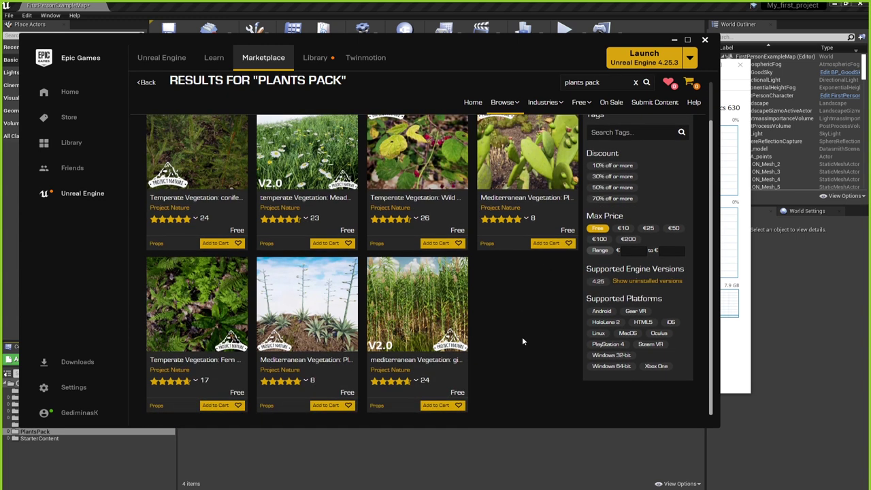
pyautogui.scroll(1, 522, 336)
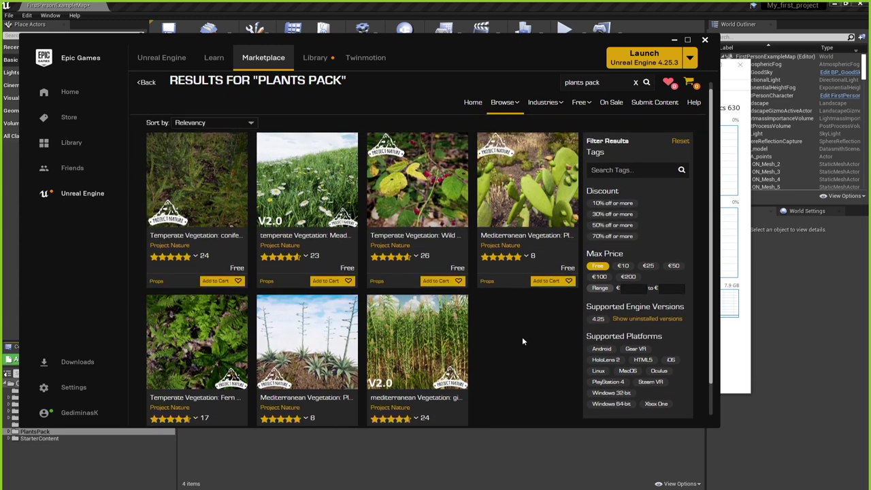
# - Search free 'foliage' assets, open the interactive Open World Foliage page, then return to Unreal
pyautogui.moveTo(600, 89); pyautogui.dragTo(564, 90)
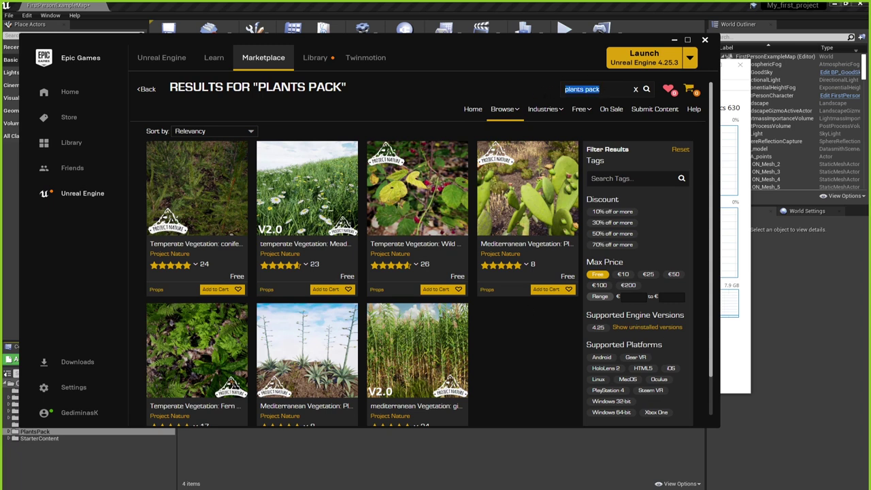
pyautogui.write('foliage')
pyautogui.press('Return')
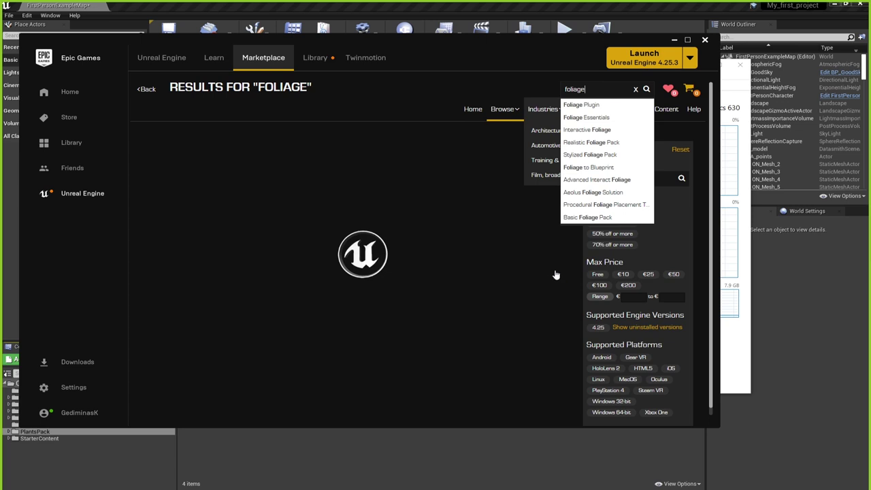
pyautogui.click(597, 275)
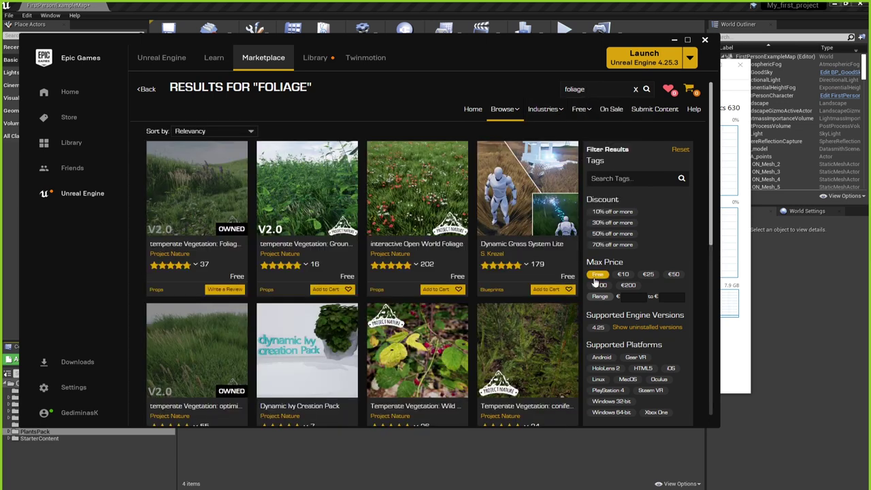
pyautogui.scroll(-1, 533, 269)
pyautogui.scroll(-1, 533, 272)
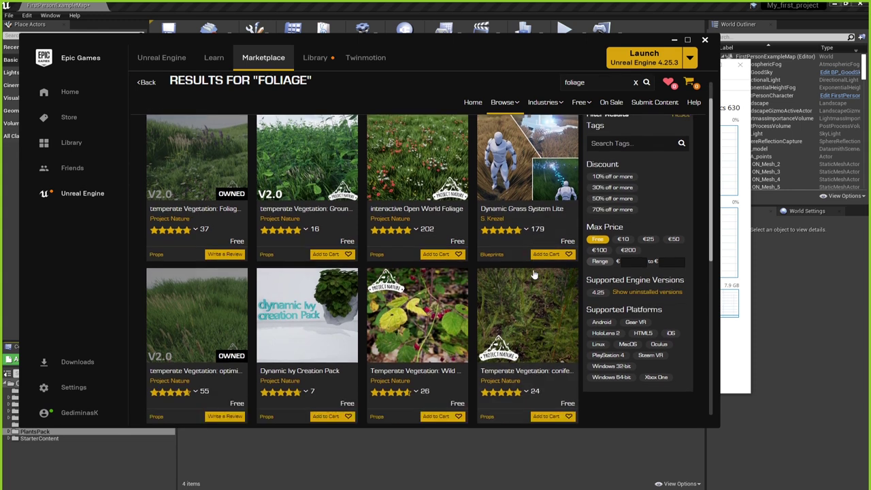
pyautogui.scroll(-5, 534, 274)
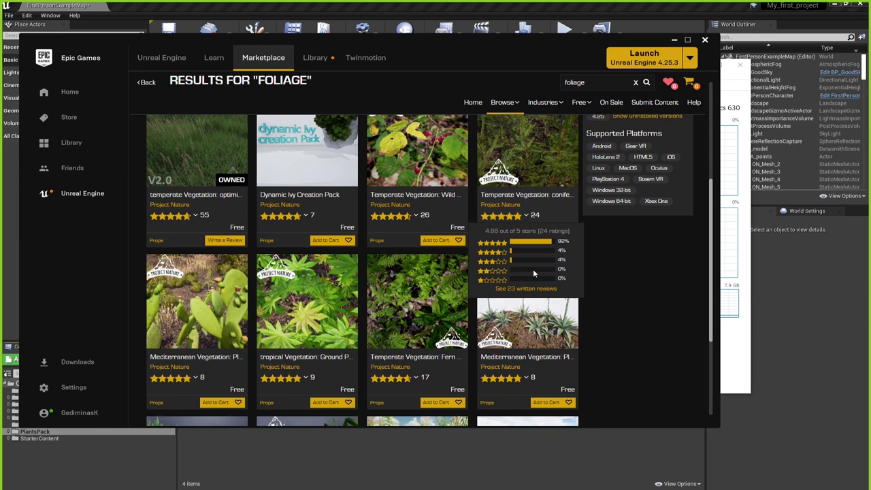
pyautogui.scroll(-5, 533, 272)
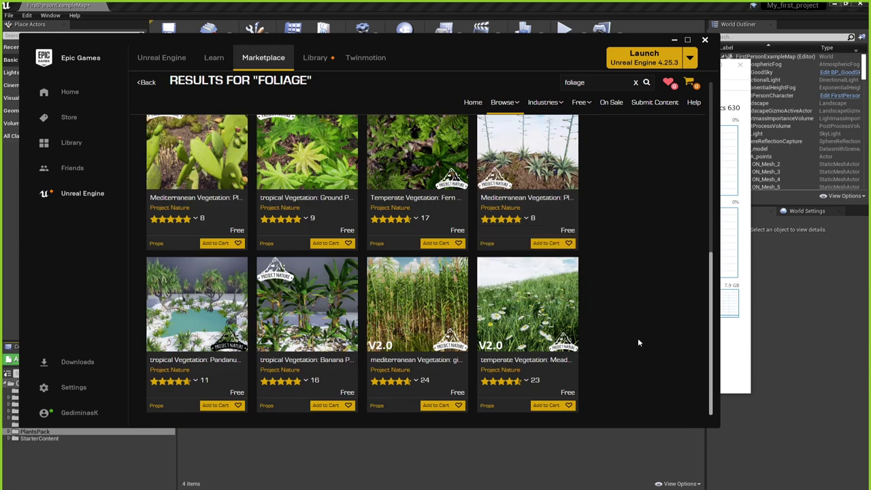
pyautogui.scroll(7, 635, 338)
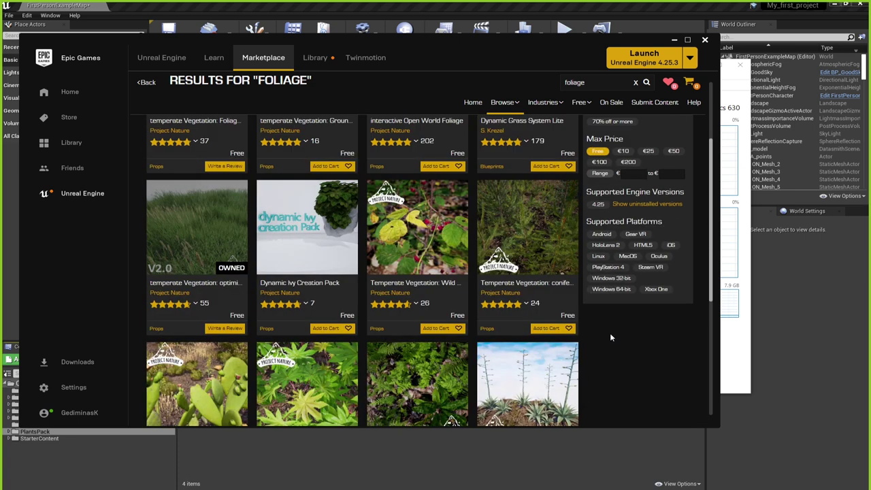
pyautogui.scroll(4, 610, 333)
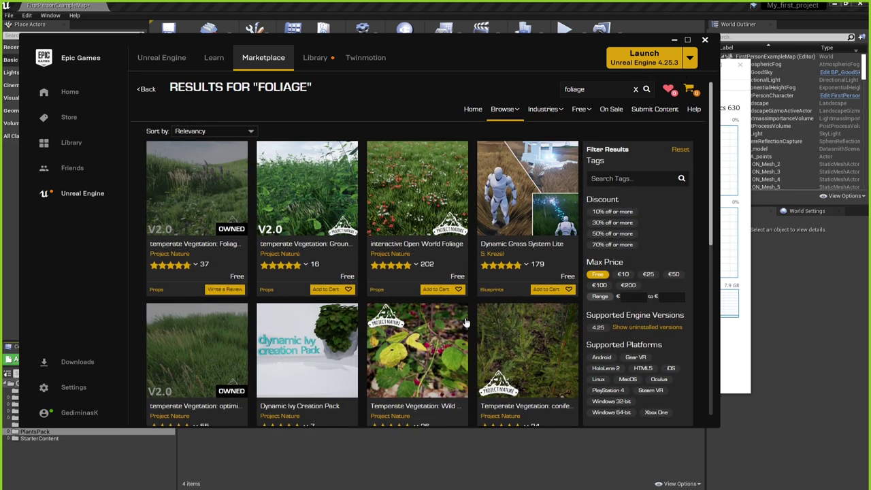
pyautogui.click(410, 199)
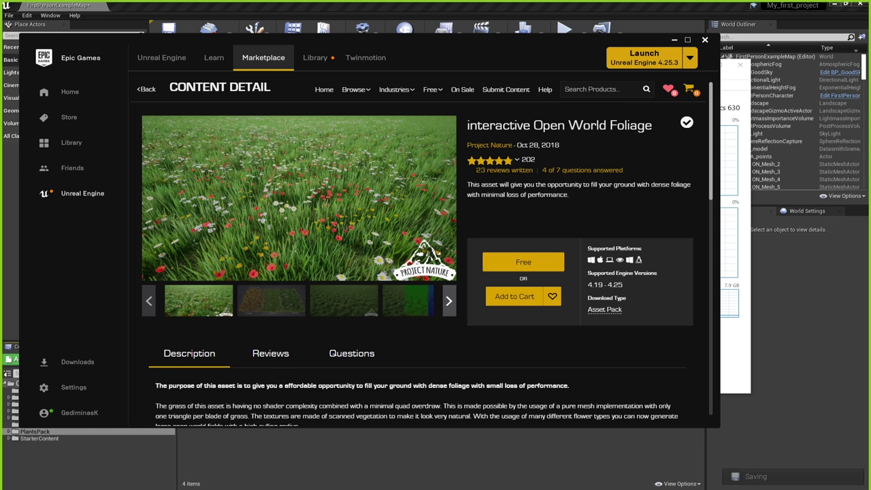
pyautogui.click(33, 433)
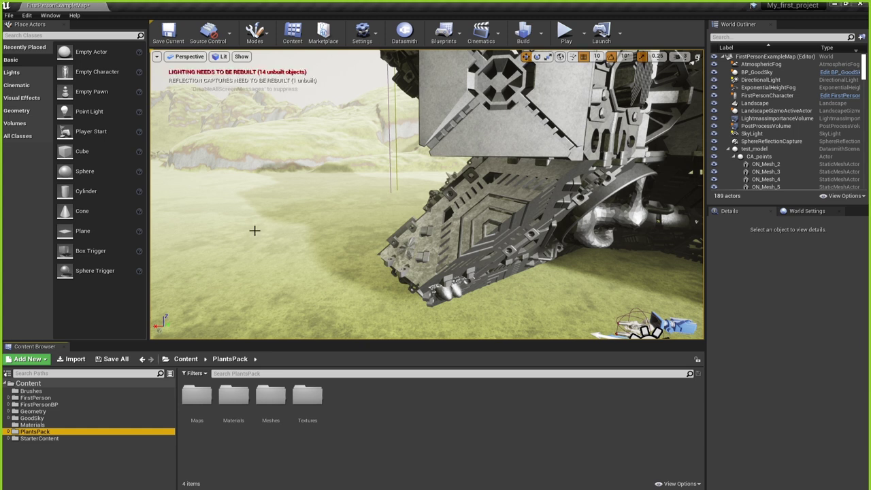
# - Expand StarterContent in the Content Browser tree and open its Materials folder
pyautogui.click(286, 456)
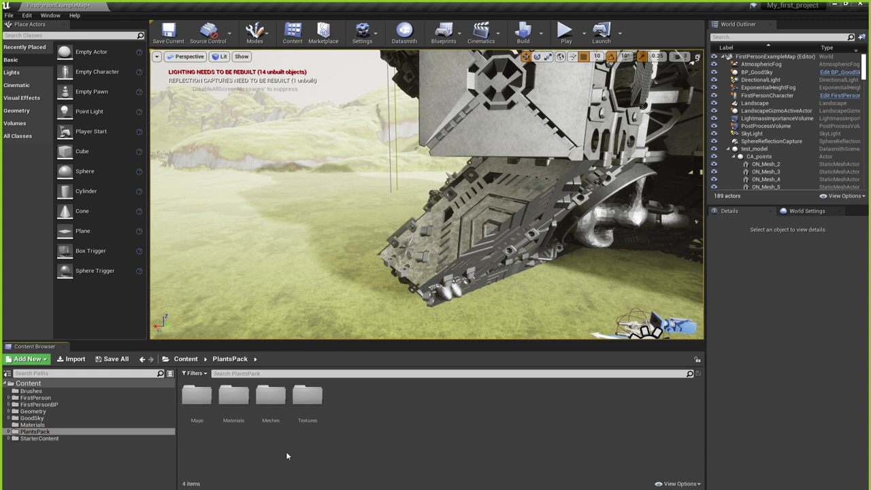
pyautogui.click(30, 439)
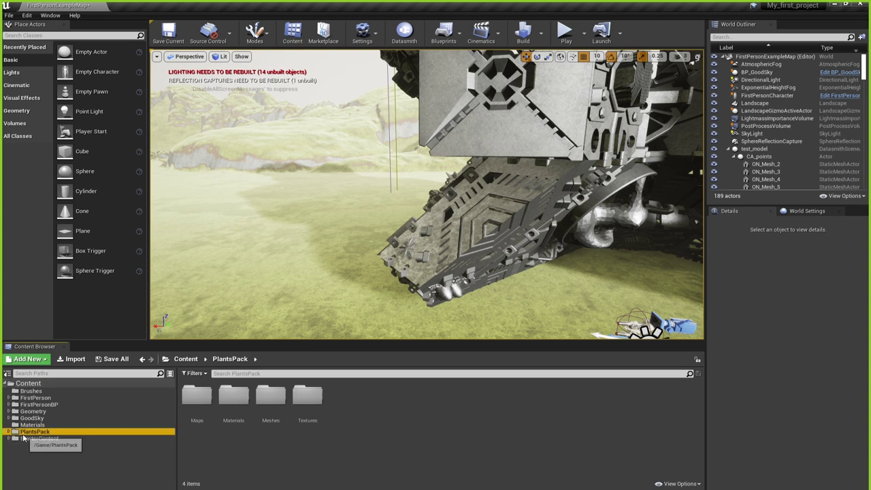
pyautogui.click(9, 438)
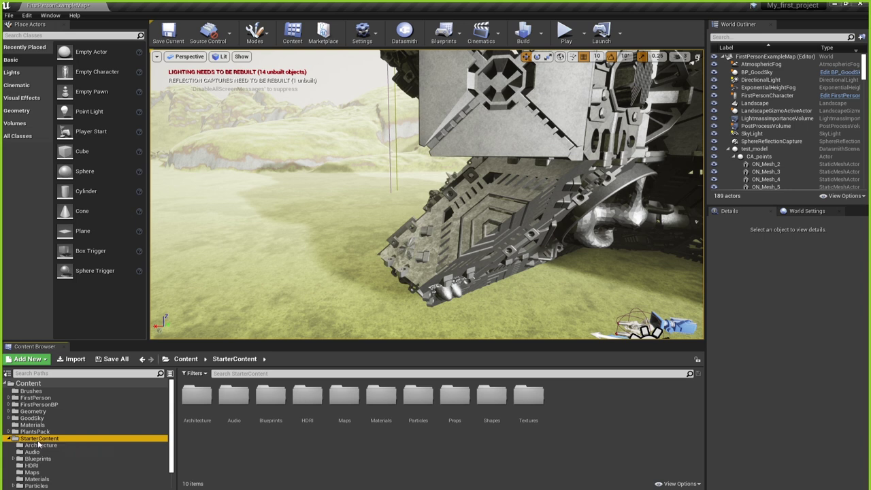
pyautogui.doubleClick(380, 400)
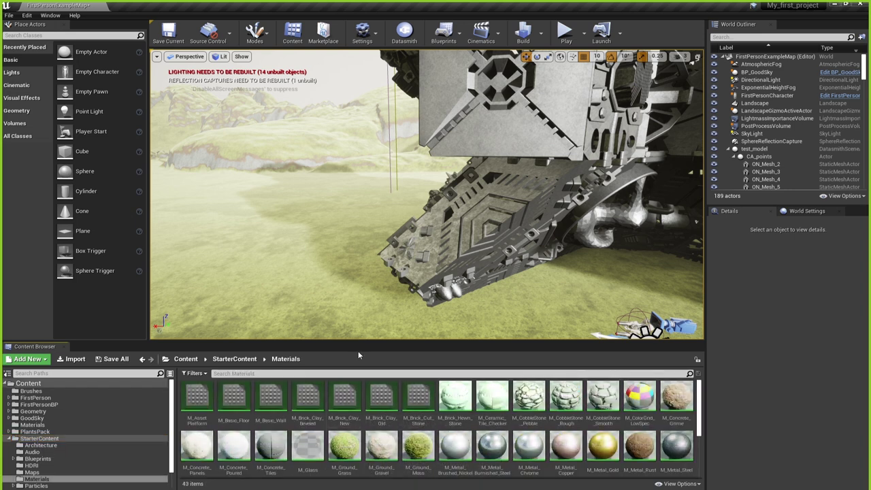
# - Resize the asset browser splitter and bring the camera closer to the ground beside the ship
pyautogui.moveTo(358, 340); pyautogui.dragTo(365, 243)
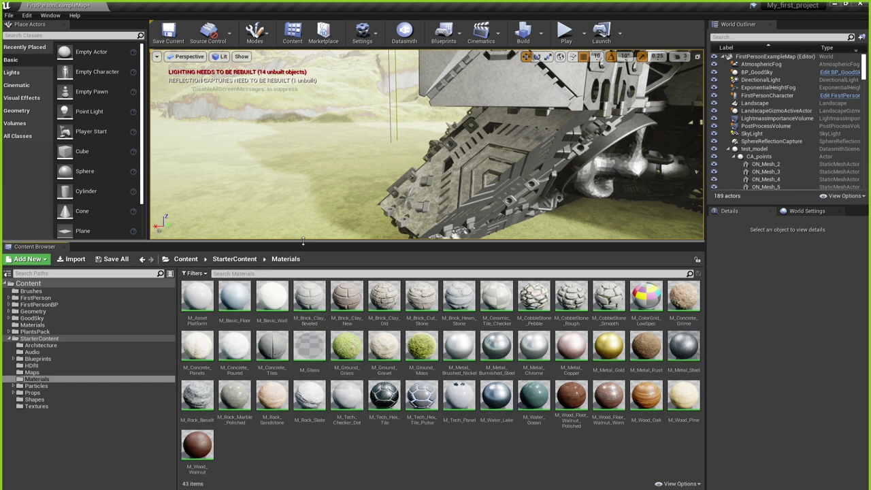
pyautogui.moveTo(300, 240); pyautogui.dragTo(305, 298)
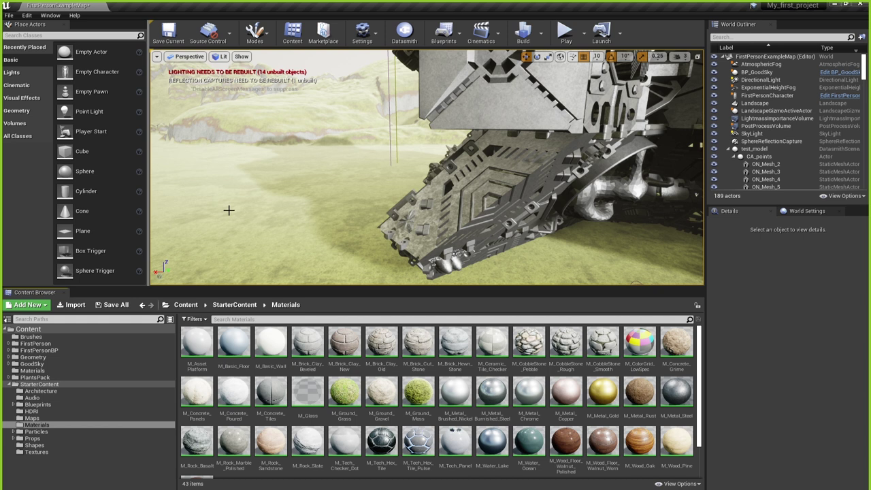
pyautogui.moveTo(243, 207); pyautogui.dragTo(311, 195, button='right')
# - Select the ON_Mesh_32 ship plate, then collapse StarterContent and open Content/Materials
pyautogui.click(374, 199)
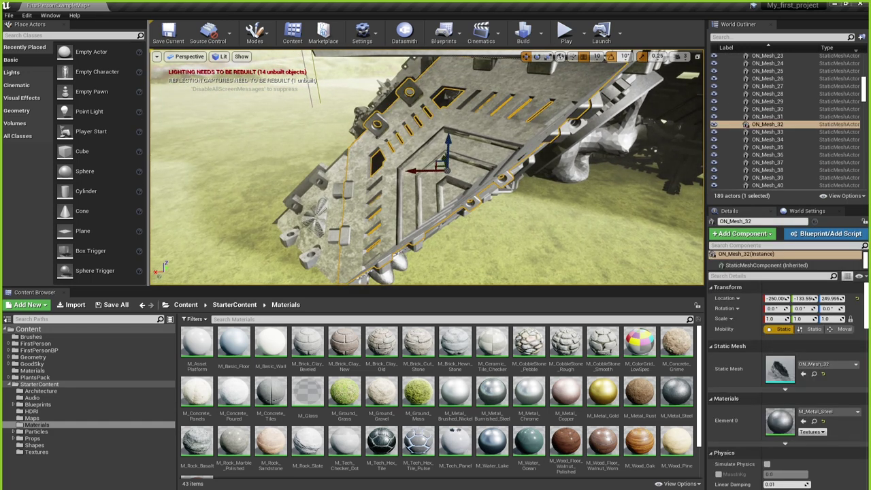
pyautogui.moveTo(374, 199); pyautogui.dragTo(385, 173, button='right')
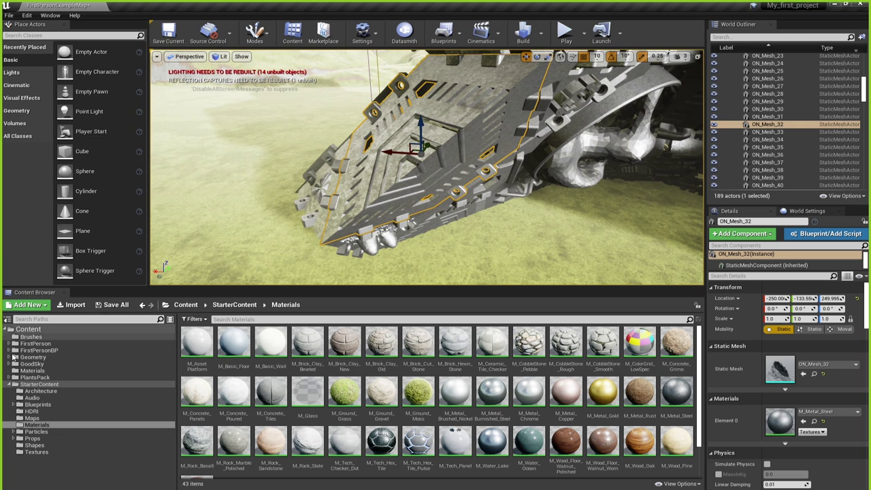
pyautogui.click(9, 384)
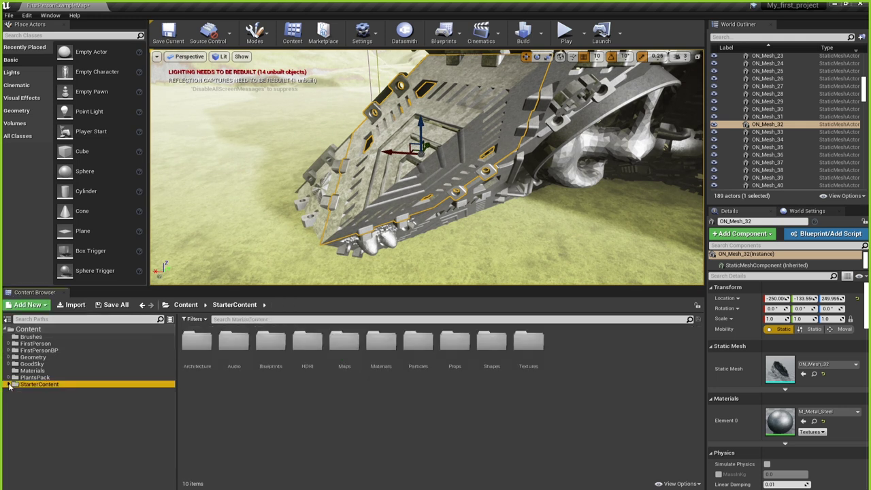
pyautogui.click(27, 330)
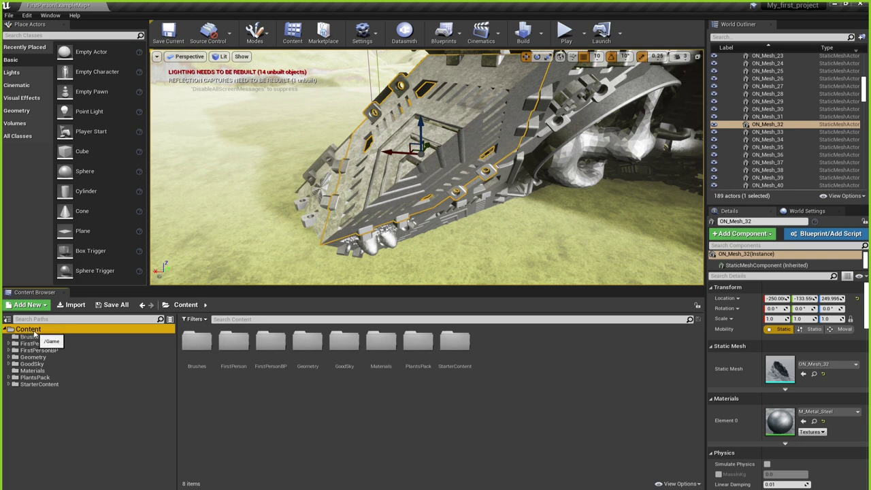
pyautogui.click(386, 343)
pyautogui.doubleClick(384, 344)
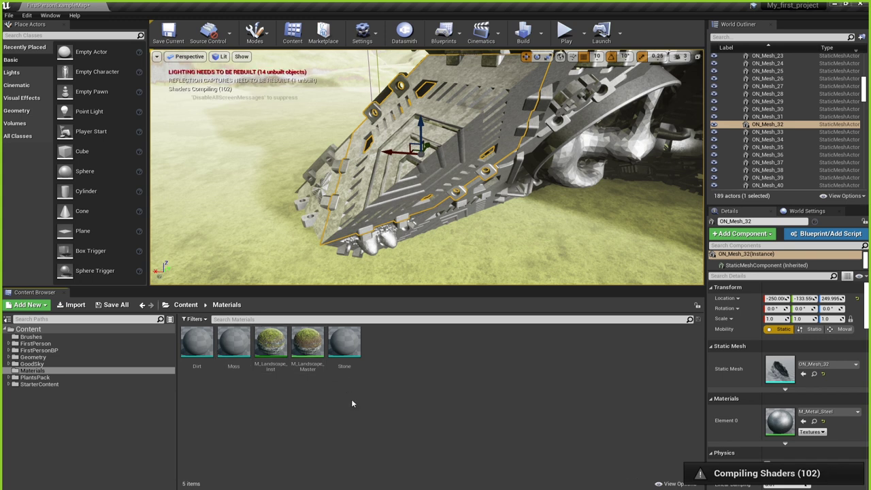
# - Create a new material asset in the Materials folder and name it M_Test
pyautogui.rightClick(418, 385)
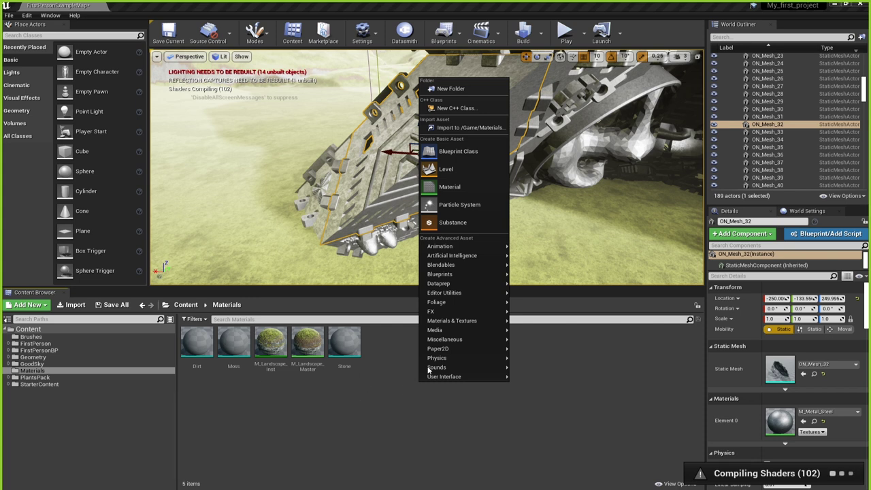
pyautogui.click(456, 193)
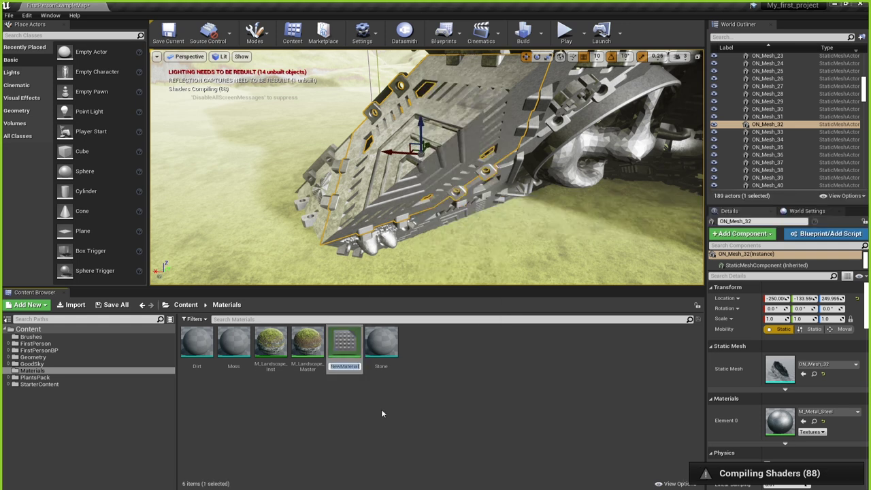
pyautogui.write('Test mate')
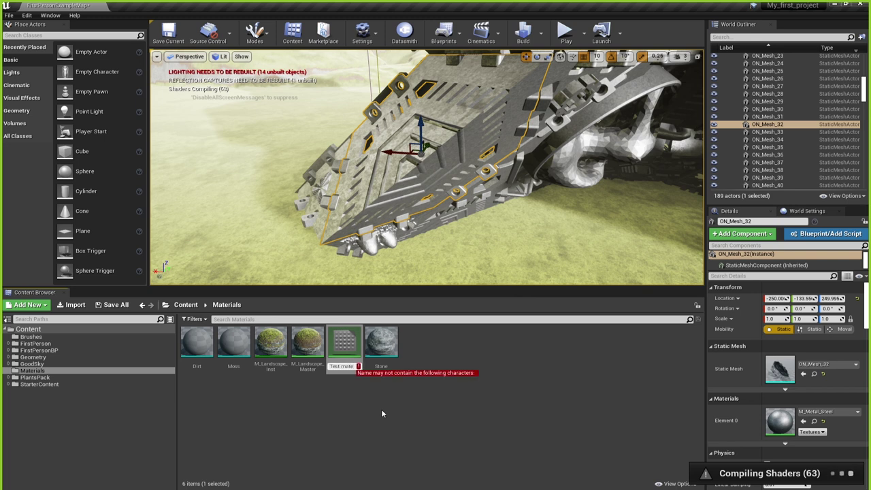
pyautogui.write('rial')
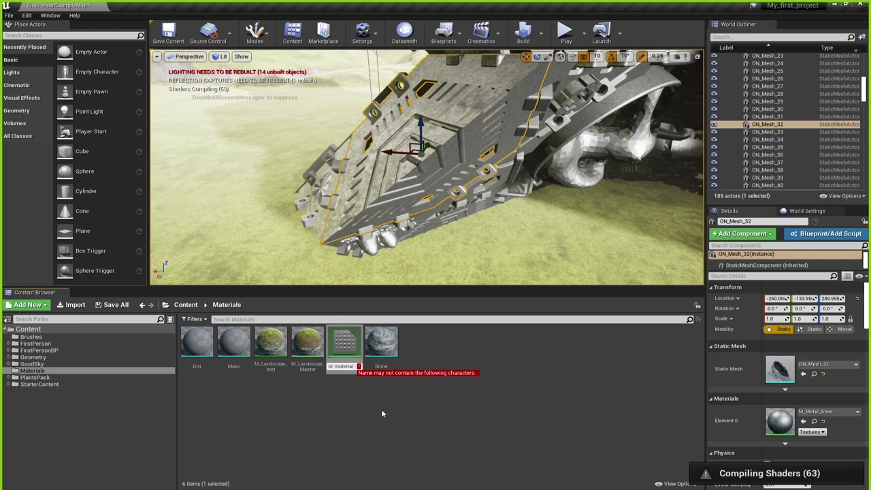
pyautogui.press('BackSpace')
pyautogui.press('BackSpace')
pyautogui.press('BackSpace')
pyautogui.press('BackSpace')
pyautogui.press('BackSpace')
pyautogui.press('BackSpace')
pyautogui.press('BackSpace')
pyautogui.press('BackSpace')
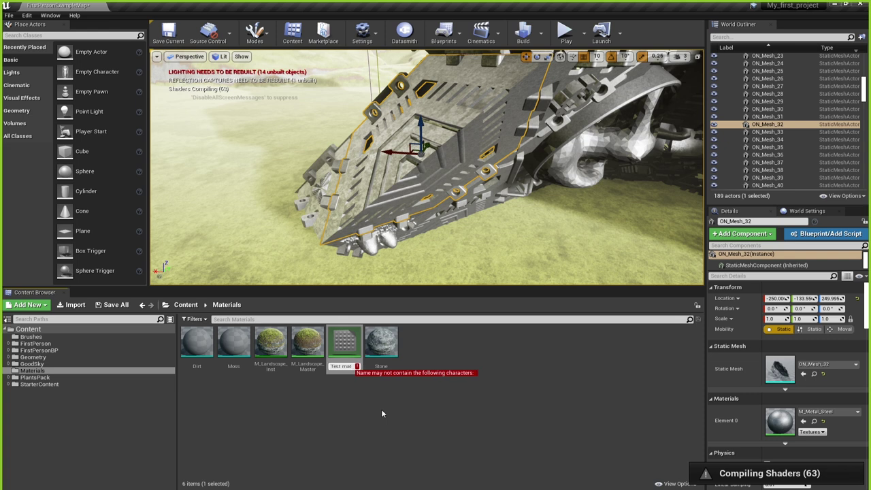
pyautogui.press('BackSpace')
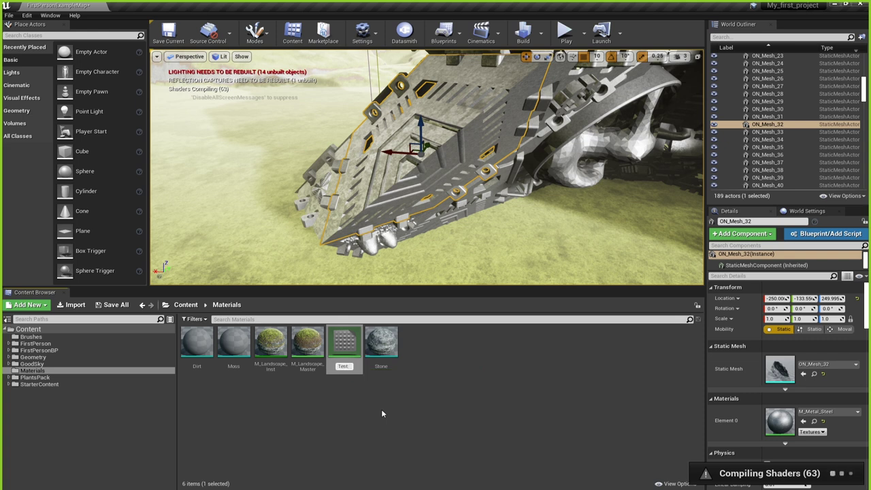
pyautogui.write('_Material')
pyautogui.hotkey('ctrl', 'a')
pyautogui.write('T')
pyautogui.press('BackSpace')
pyautogui.write('M_Test')
pyautogui.press('Return')
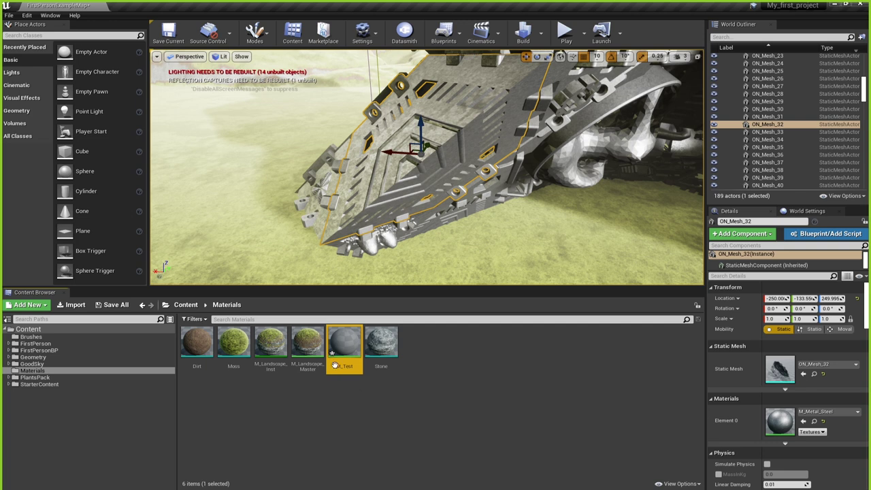
# - Deselect the new M_Test material
pyautogui.moveTo(356, 377)
pyautogui.moveTo(348, 350)
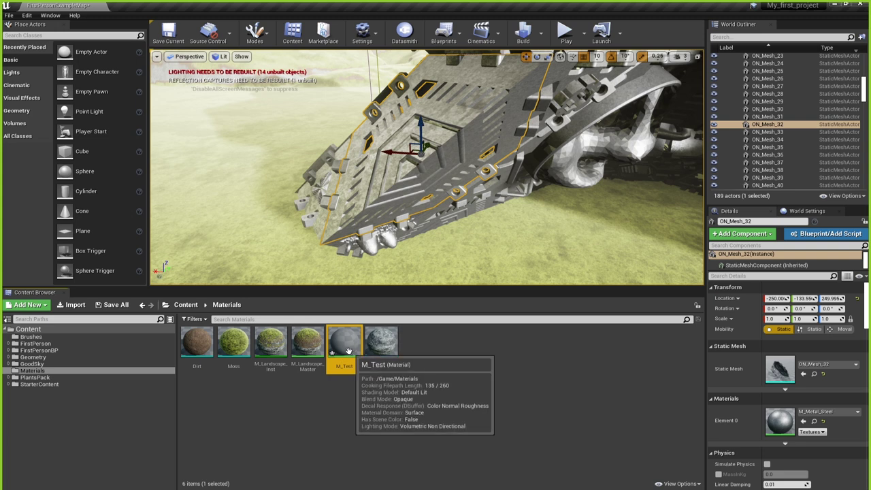
pyautogui.click(341, 421)
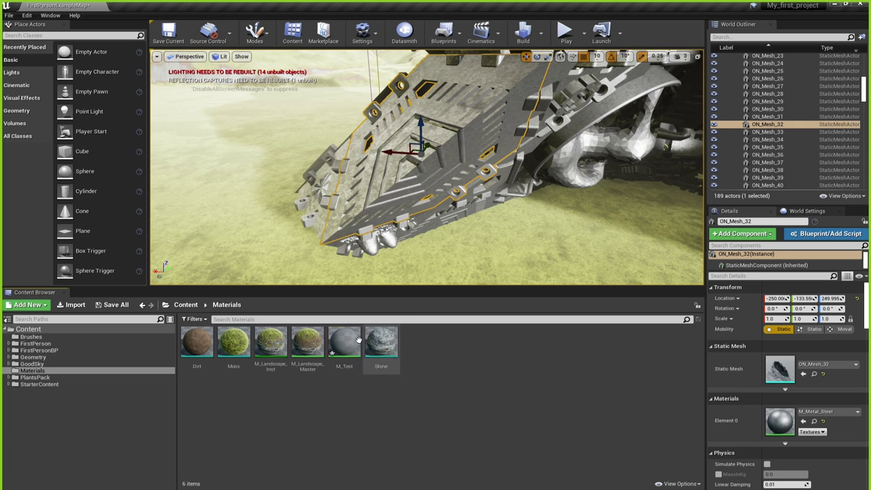
pyautogui.moveTo(345, 351)
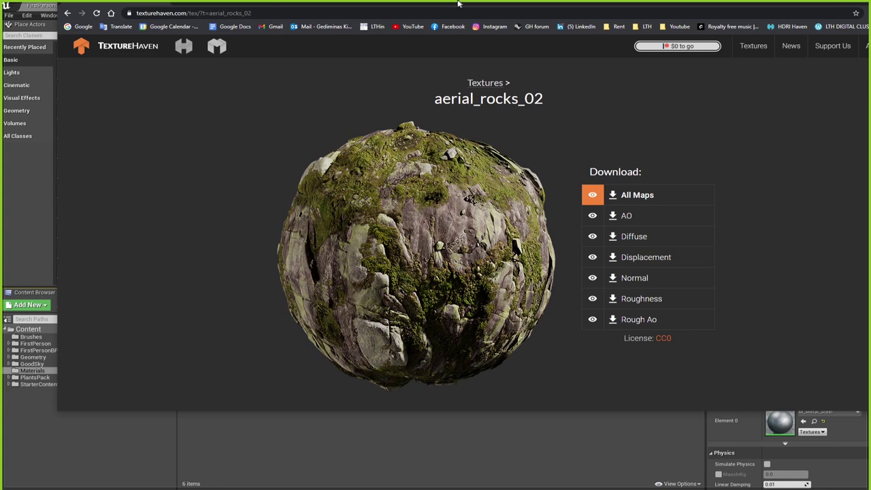
# - Maximize Chrome and browse Texture Haven's textures catalogue down to the Concrete category
pyautogui.moveTo(458, 4); pyautogui.dragTo(458, 1)
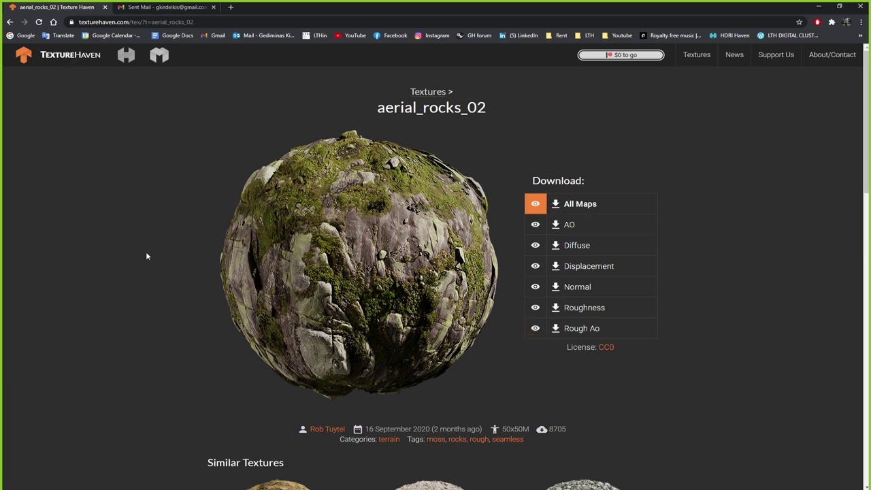
pyautogui.click(53, 56)
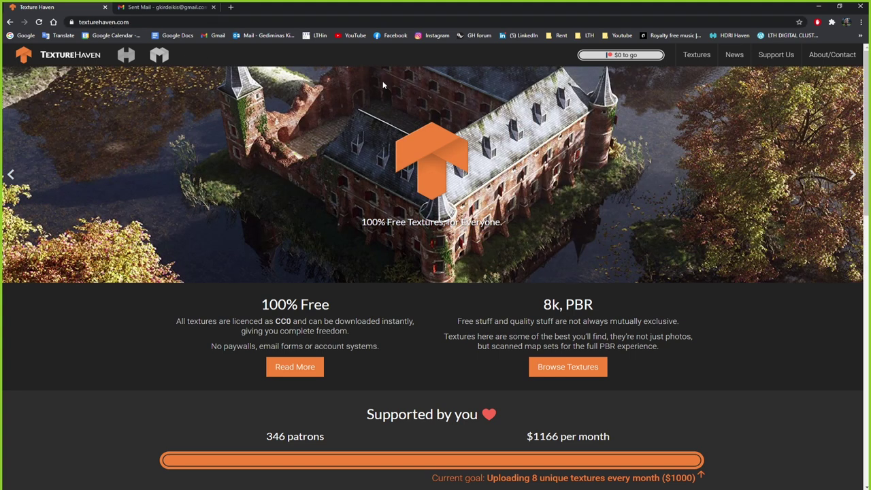
pyautogui.click(688, 57)
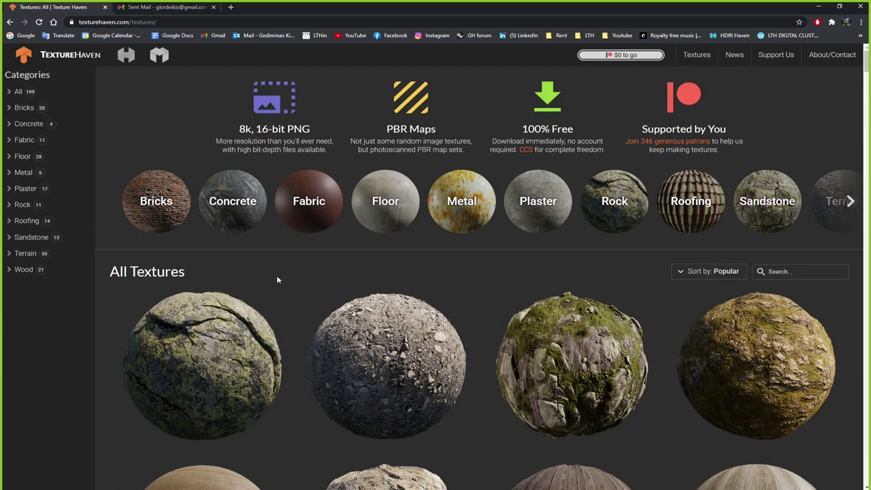
pyautogui.scroll(-1, 277, 276)
pyautogui.scroll(3, 277, 279)
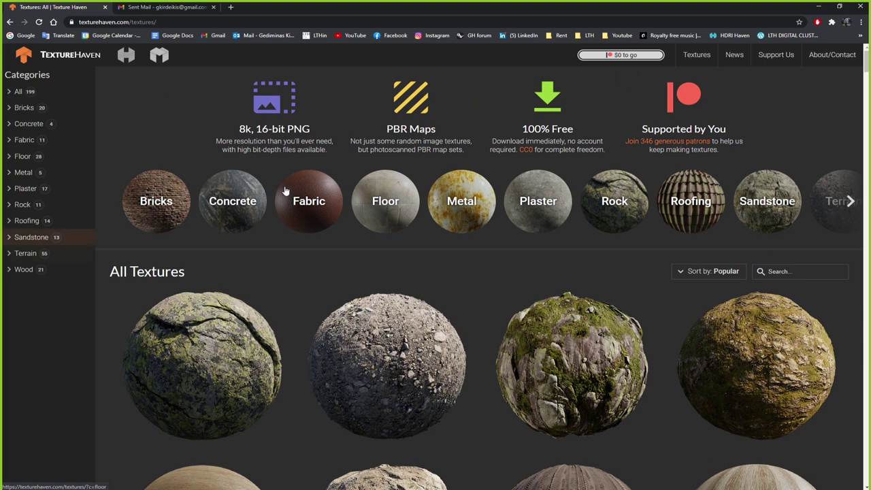
pyautogui.scroll(-4, 409, 313)
pyautogui.scroll(-4, 304, 307)
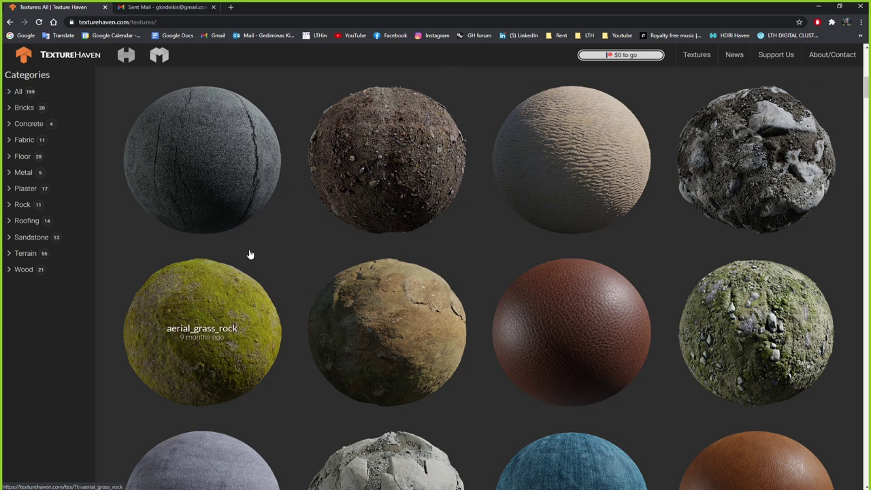
pyautogui.scroll(-2, 249, 254)
pyautogui.scroll(-2, 250, 255)
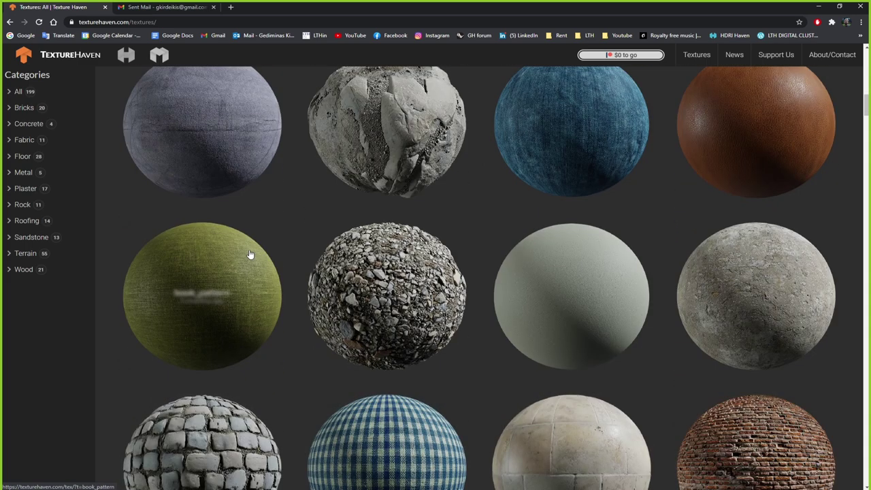
pyautogui.scroll(-2, 250, 254)
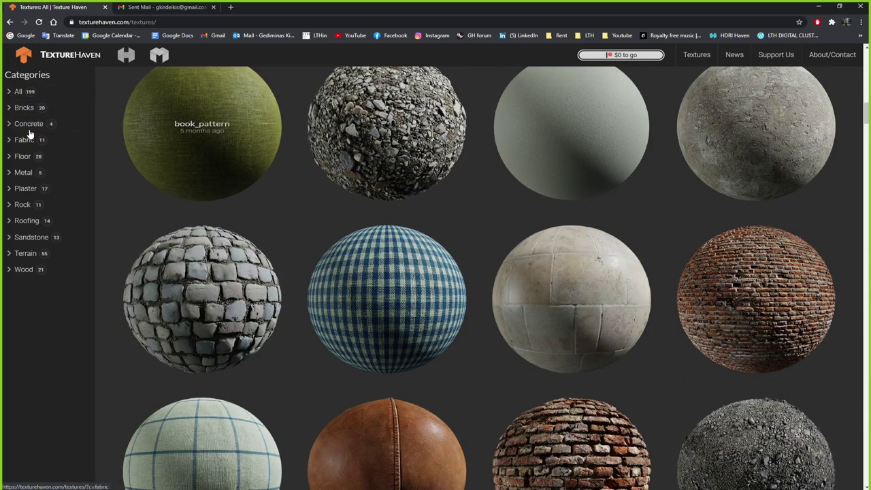
pyautogui.click(11, 128)
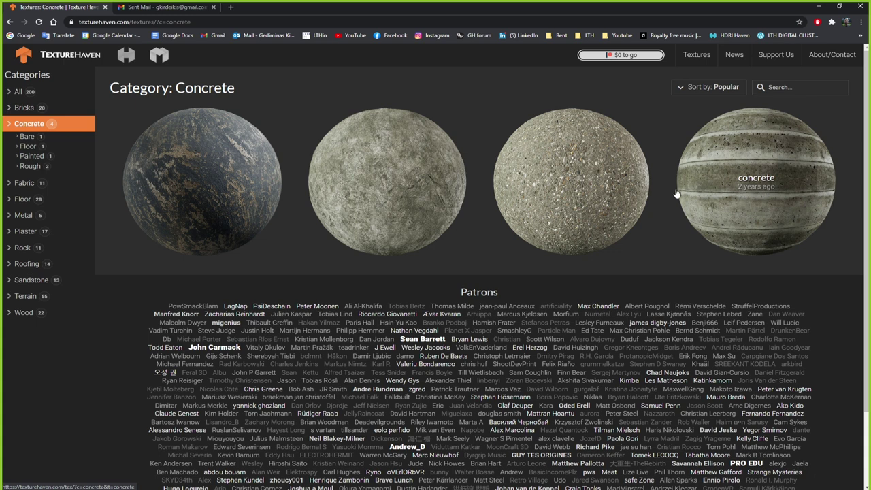
# - Open concrete_floor_painted and download its All Maps set as 2k JPG
pyautogui.click(224, 203)
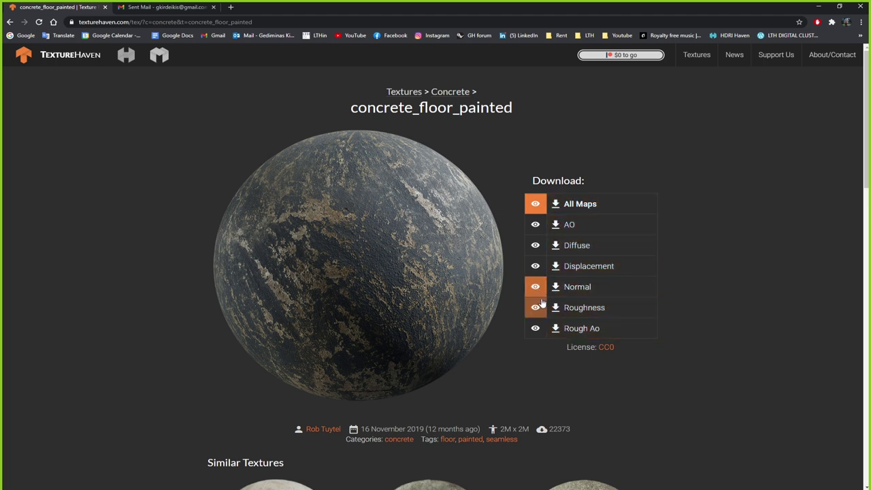
pyautogui.click(561, 208)
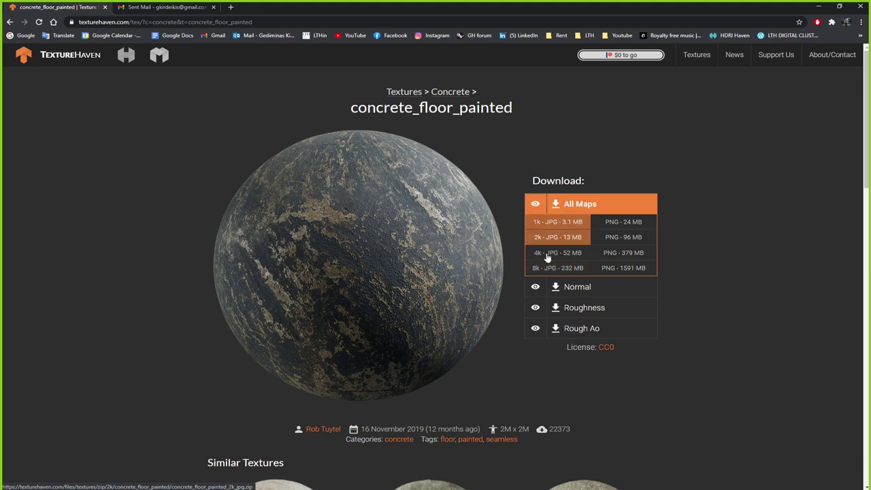
pyautogui.click(560, 236)
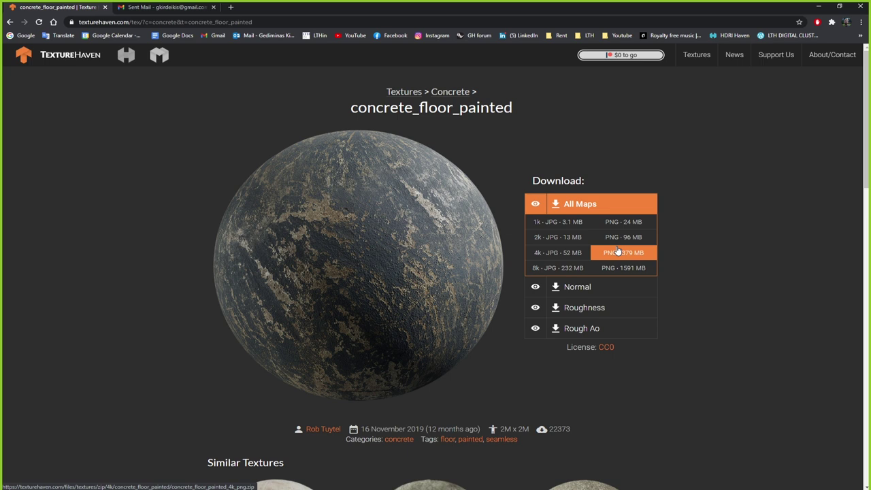
pyautogui.click(553, 237)
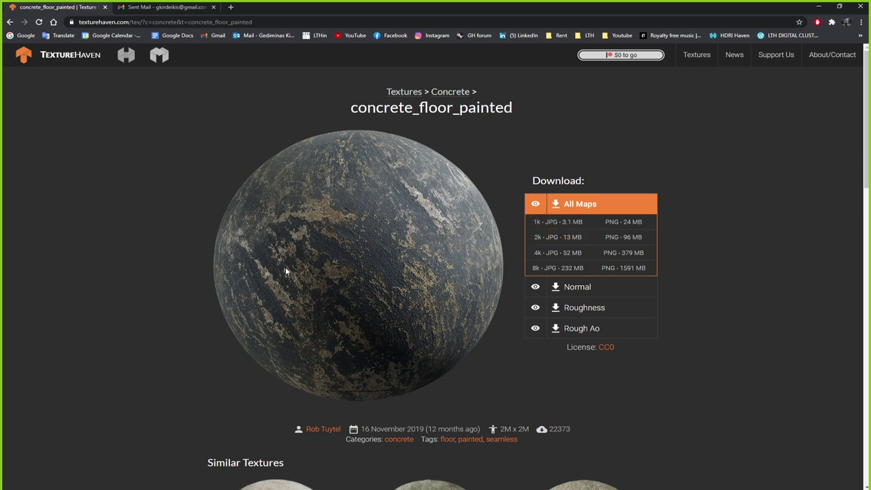
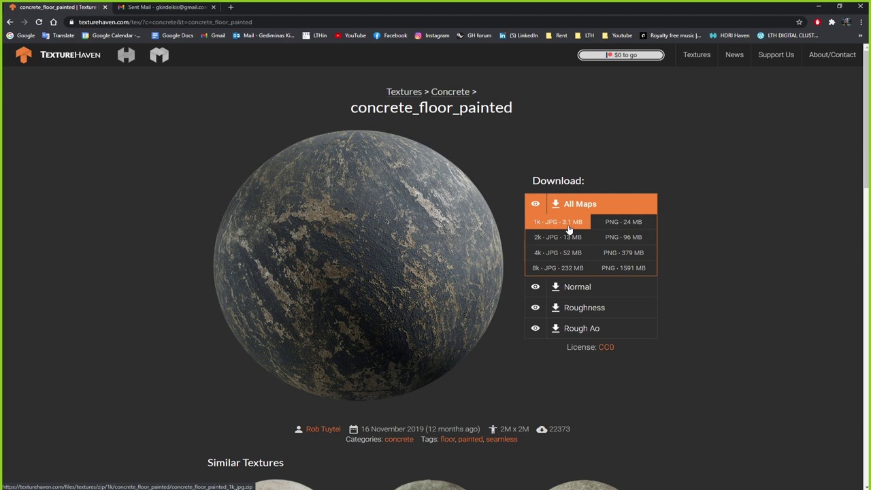
# - Download the 1k JPG all-maps set of concrete_floor_painted and show the zip in its folder
pyautogui.click(569, 230)
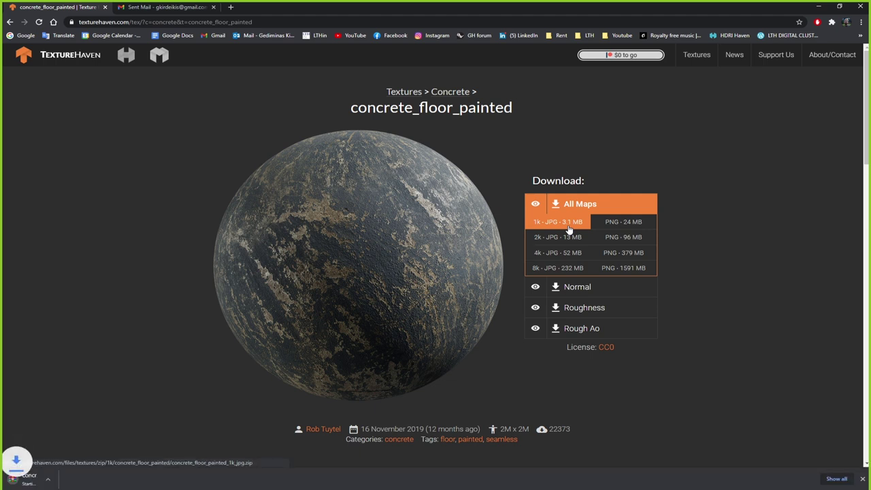
pyautogui.rightClick(41, 478)
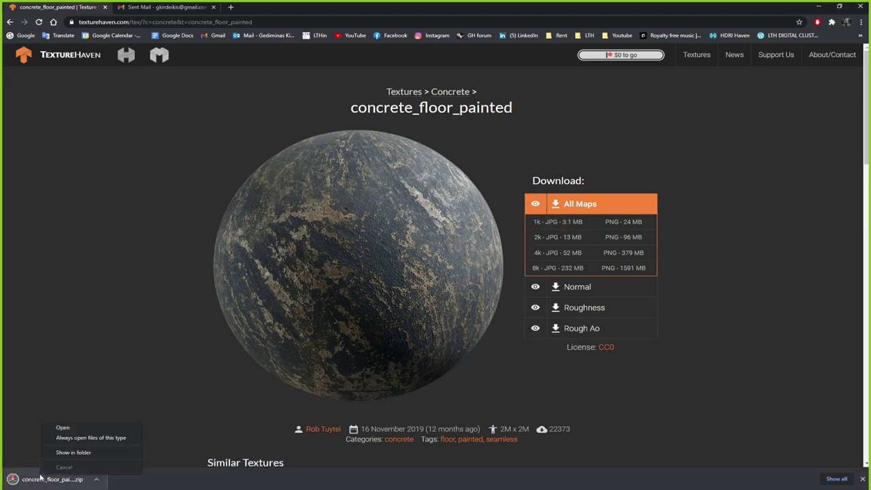
pyautogui.click(73, 452)
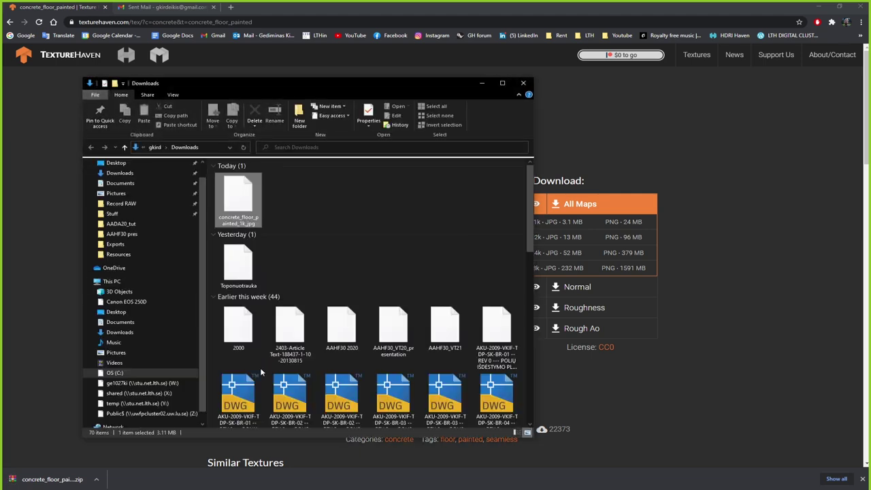
# - Paste the concrete_floor_painted zip onto the Desktop, extract it to concrete_floor_painted_1k_jpg and open that folder
pyautogui.click(115, 163)
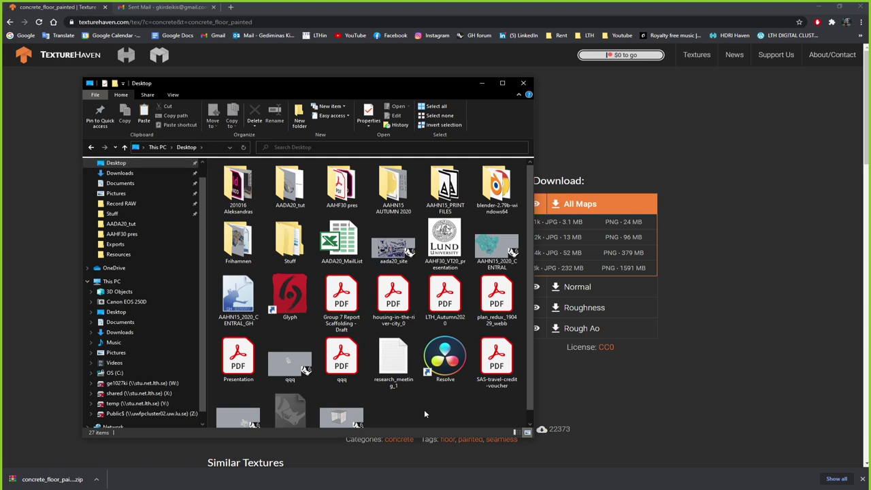
pyautogui.hotkey('ctrl', 'v')
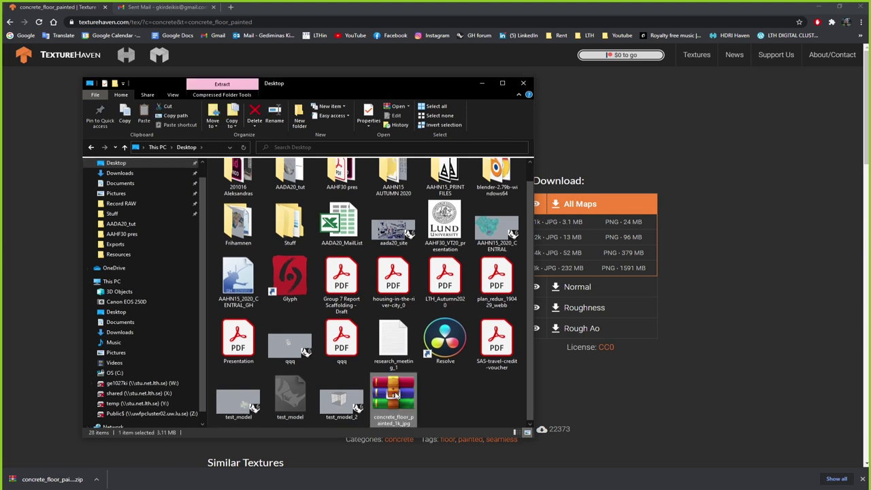
pyautogui.rightClick(395, 396)
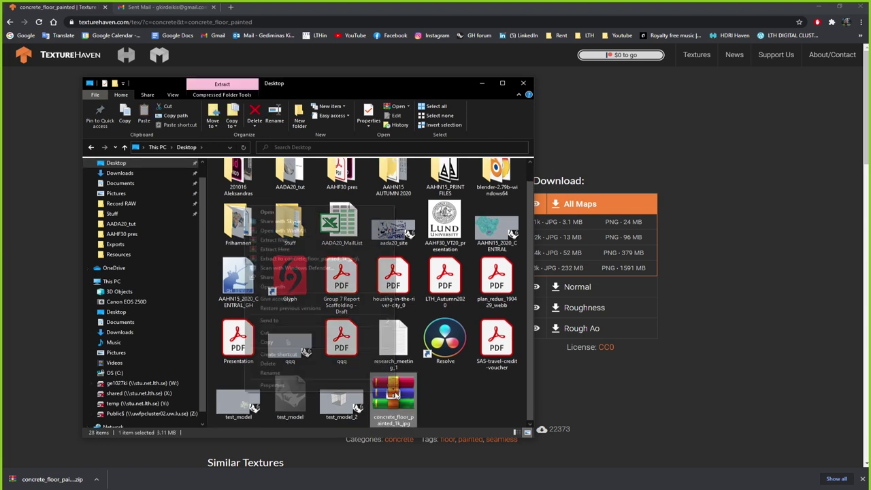
pyautogui.click(310, 262)
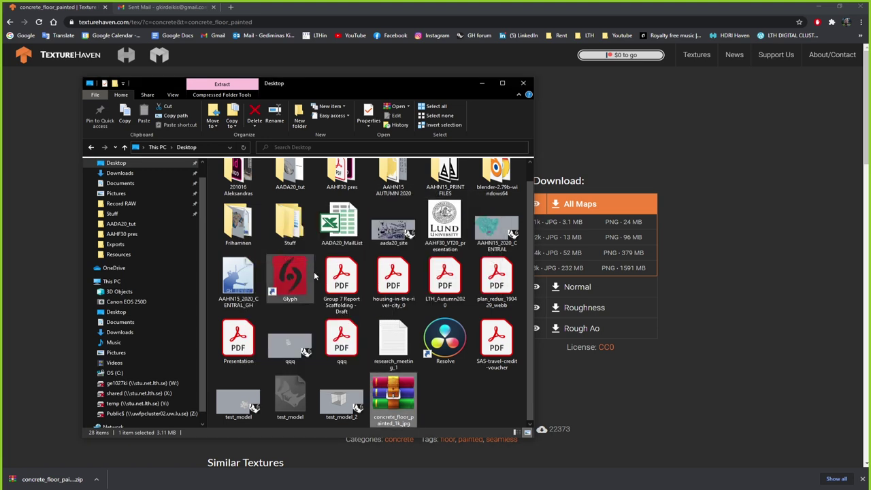
pyautogui.doubleClick(445, 402)
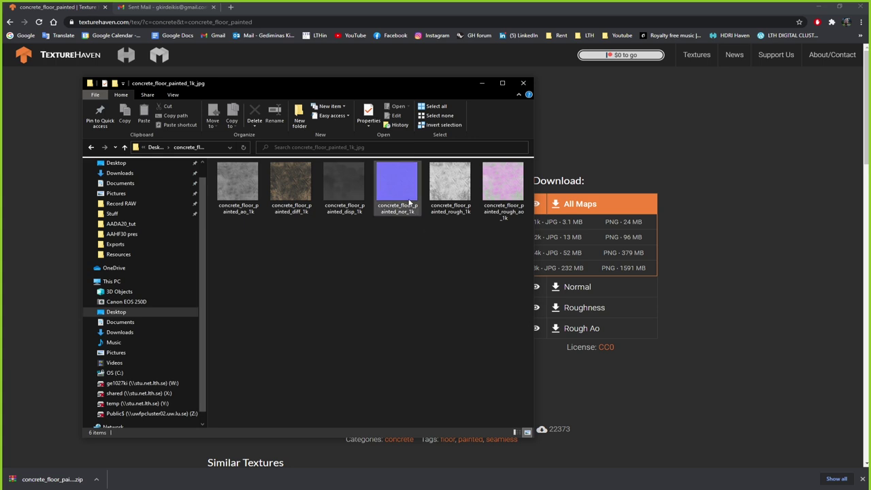
pyautogui.hotkey('alt', 'Tab')
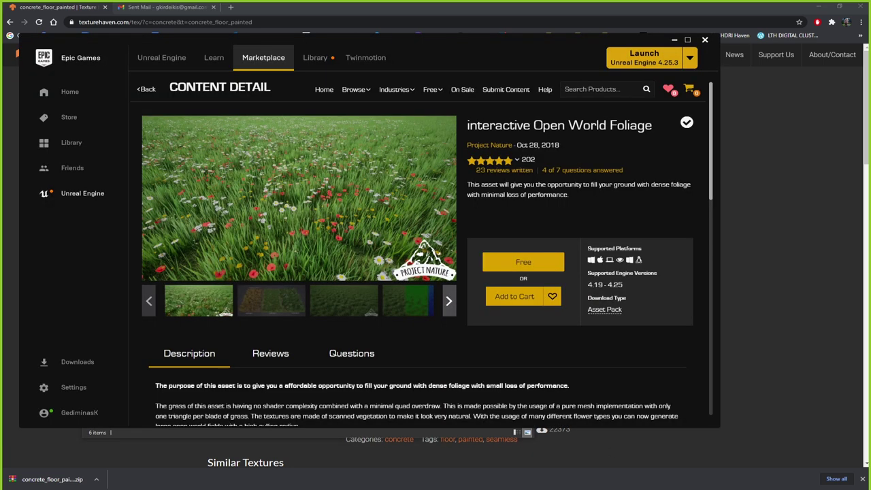
# - Back in Unreal, deselect ON_Mesh_32 and bring up the asset-creation menu in the root Content folder
pyautogui.hotkey('alt', 'Tab')
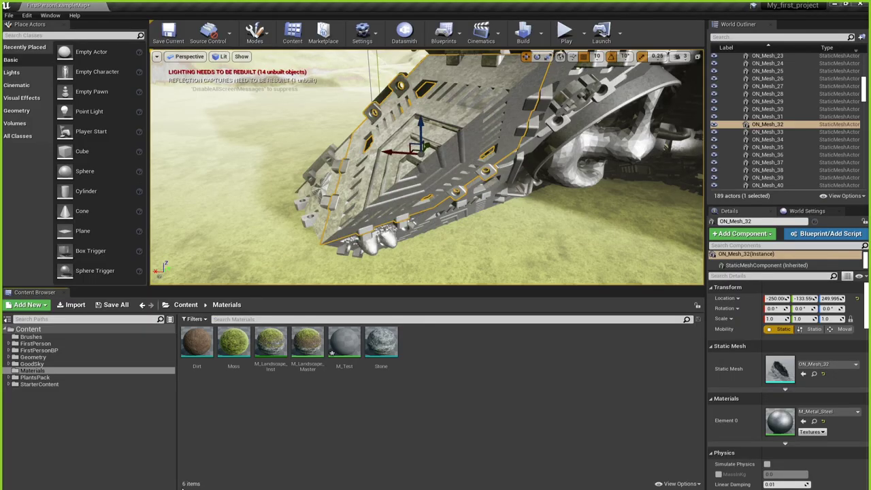
pyautogui.press('Escape')
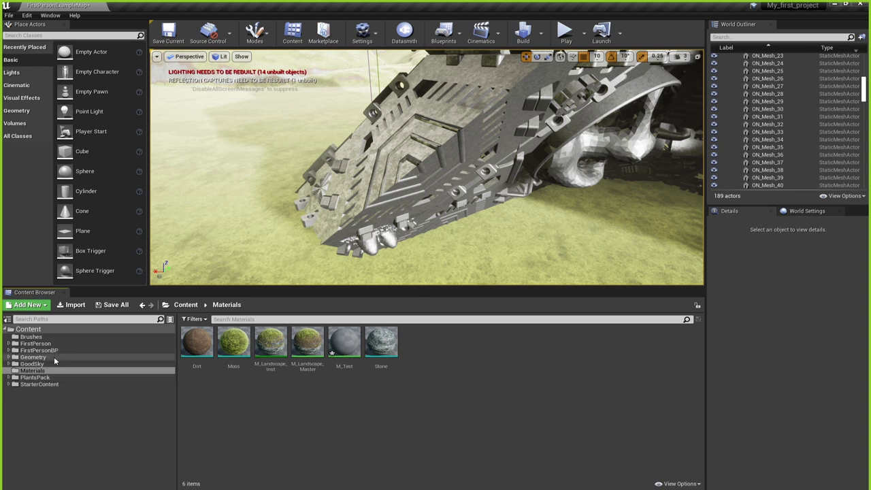
pyautogui.click(28, 329)
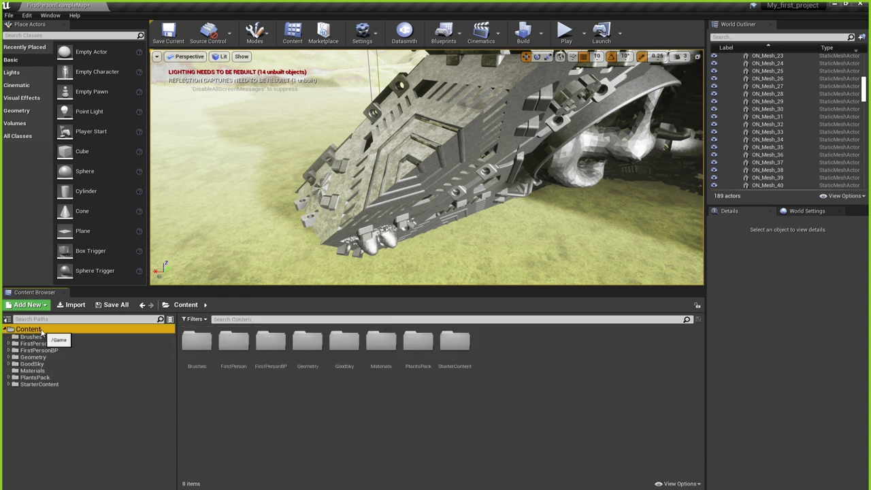
pyautogui.rightClick(362, 426)
pyautogui.click(283, 413)
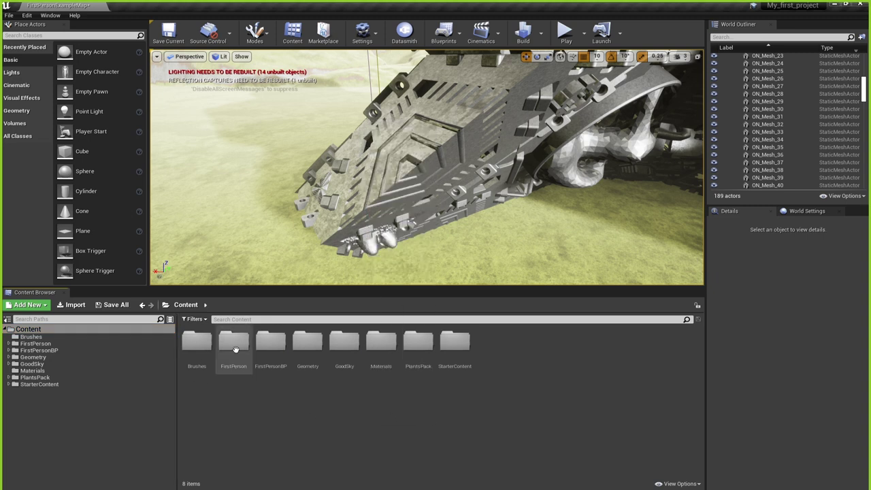
pyautogui.rightClick(382, 400)
pyautogui.moveTo(389, 398)
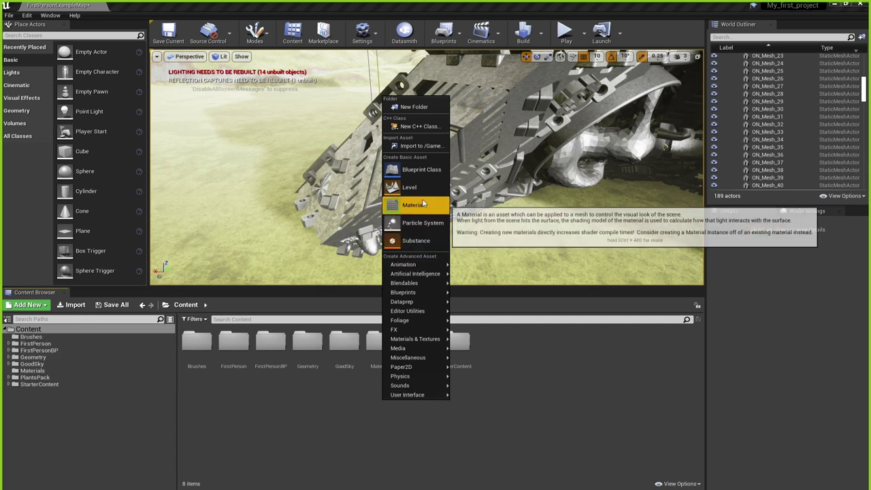
# - Create a Textures folder containing a Concrete subfolder, and open Concrete
pyautogui.click(414, 108)
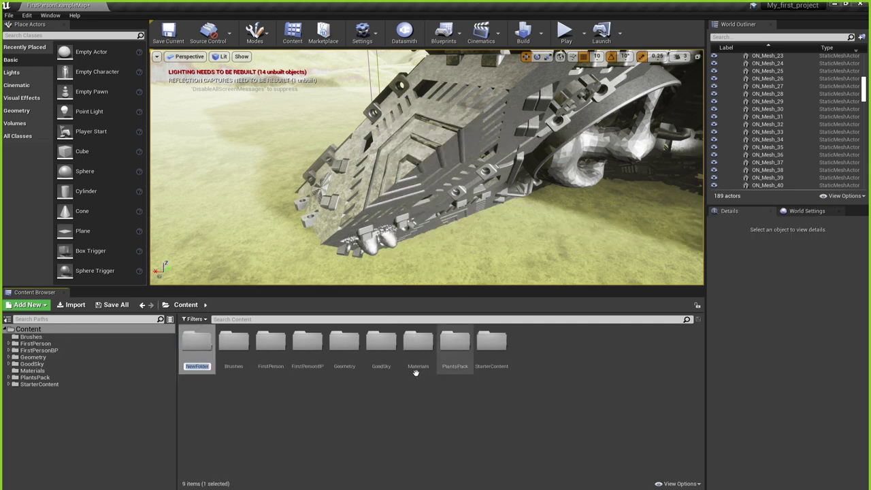
pyautogui.write('Textures')
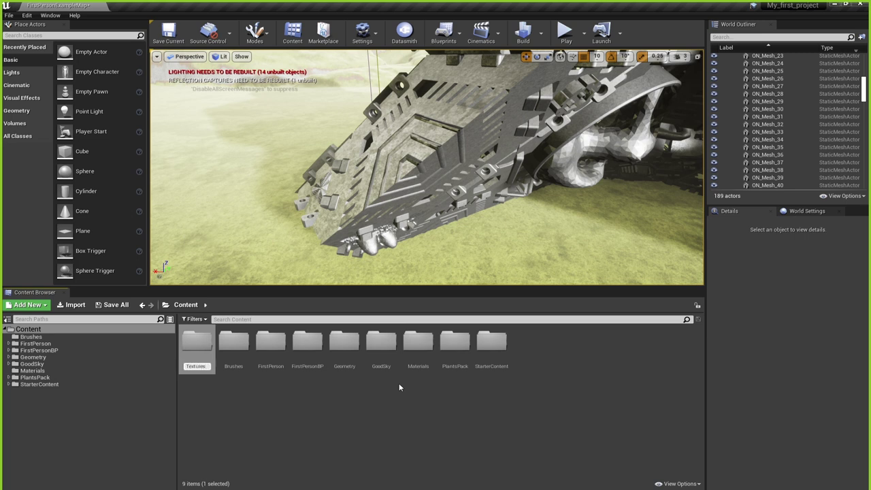
pyautogui.press('Return')
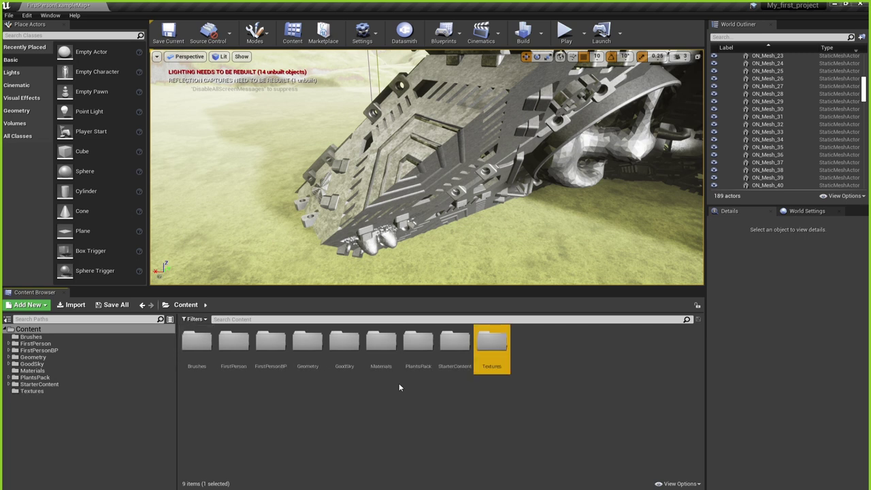
pyautogui.doubleClick(490, 342)
pyautogui.rightClick(326, 362)
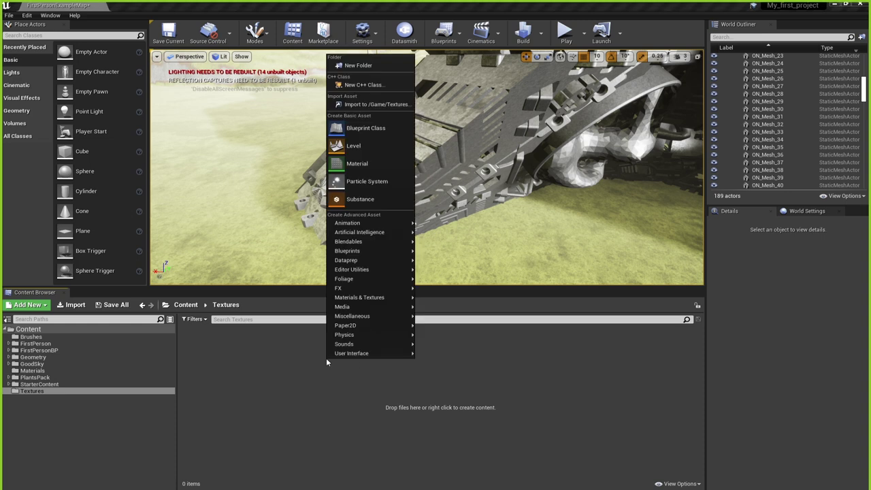
pyautogui.click(355, 66)
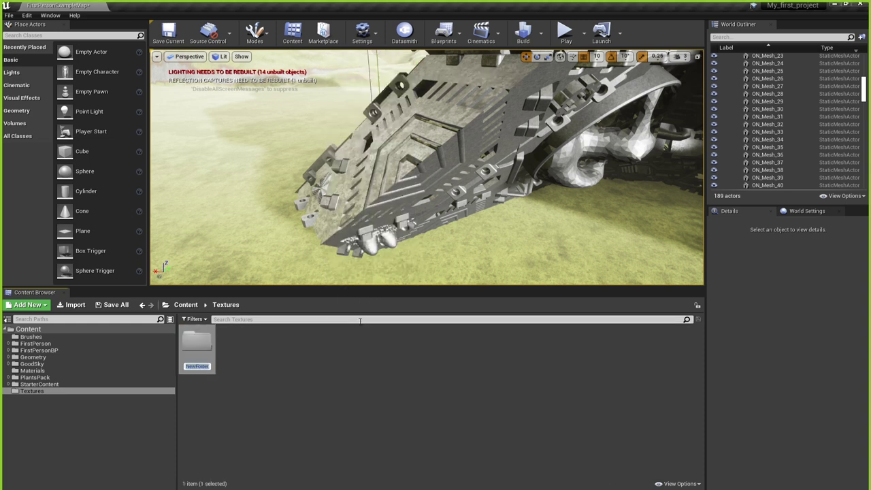
pyautogui.write('Concrete')
pyautogui.press('Return')
pyautogui.doubleClick(195, 347)
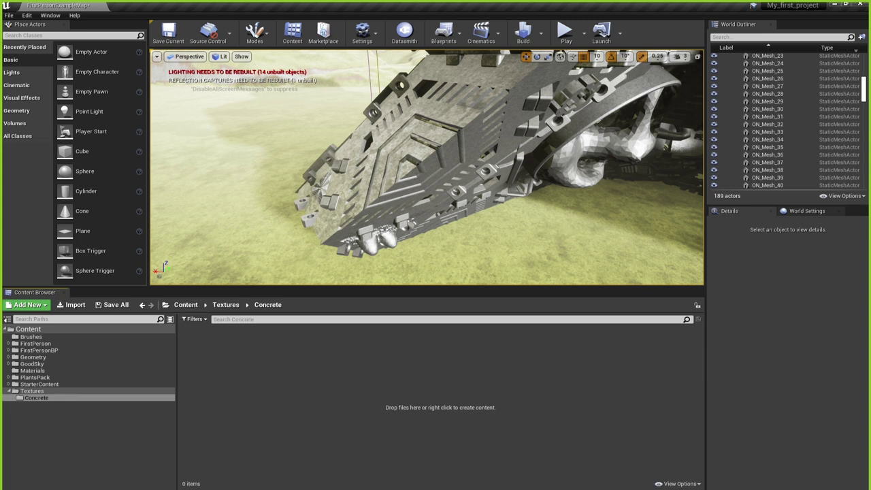
# - Drag the six concrete_floor_painted 1k maps from Explorer into the Concrete folder to import them
pyautogui.click(233, 457)
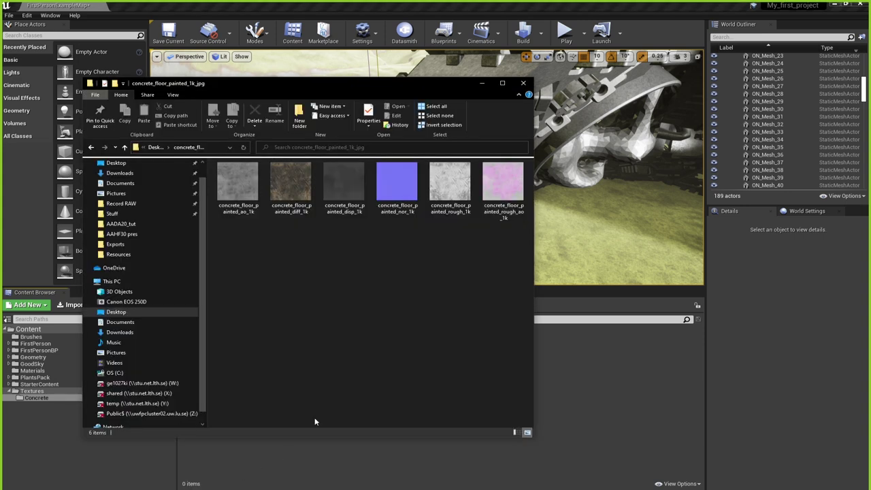
pyautogui.moveTo(507, 255); pyautogui.dragTo(593, 406)
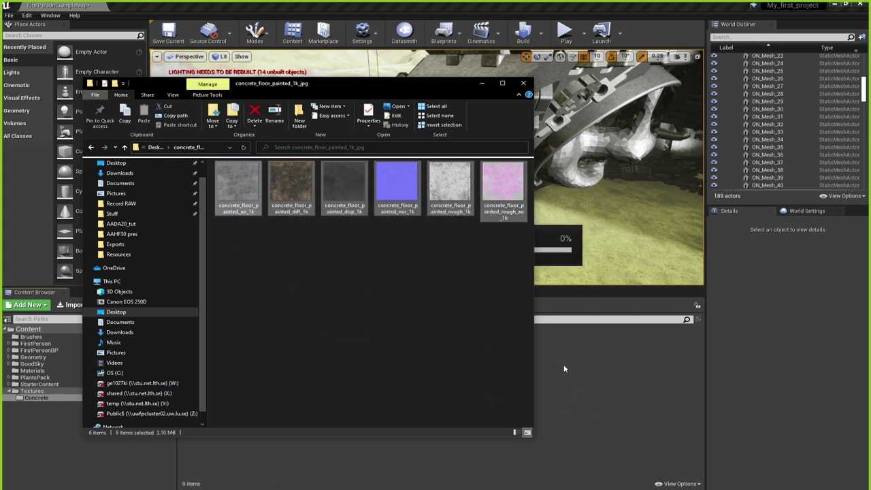
pyautogui.click(482, 83)
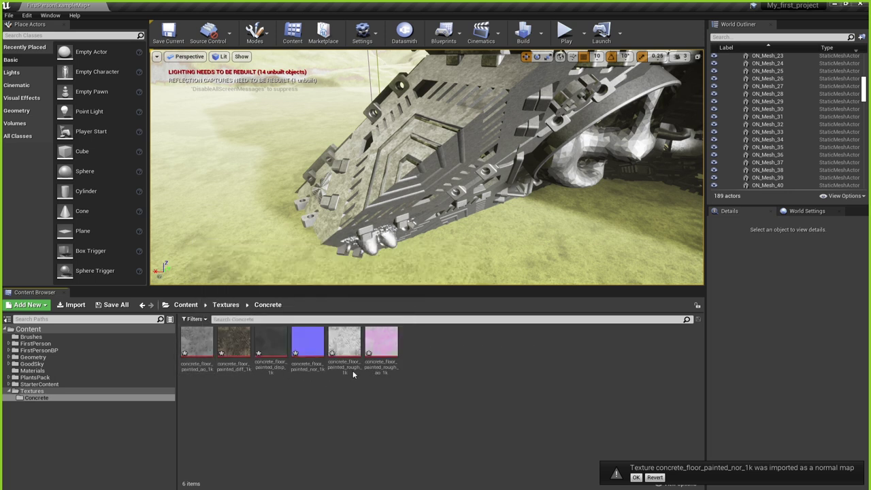
# - Go to the Materials folder and open the M_Test material for editing
pyautogui.click(381, 344)
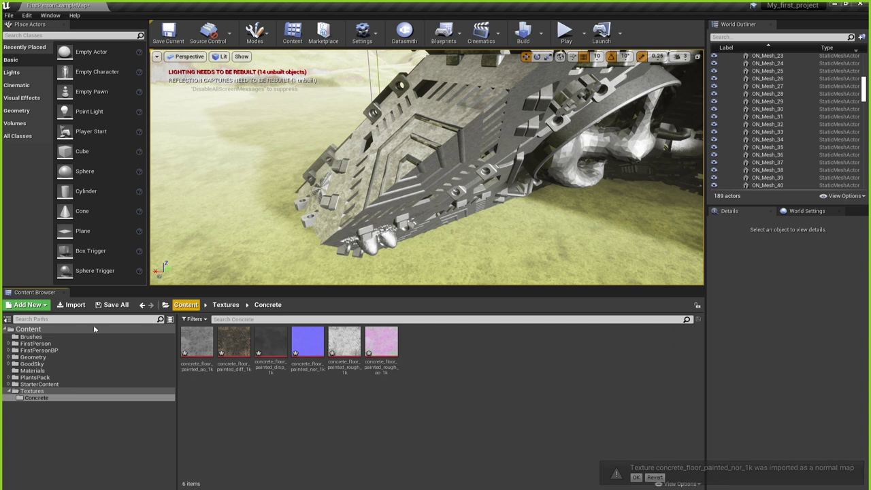
pyautogui.click(28, 330)
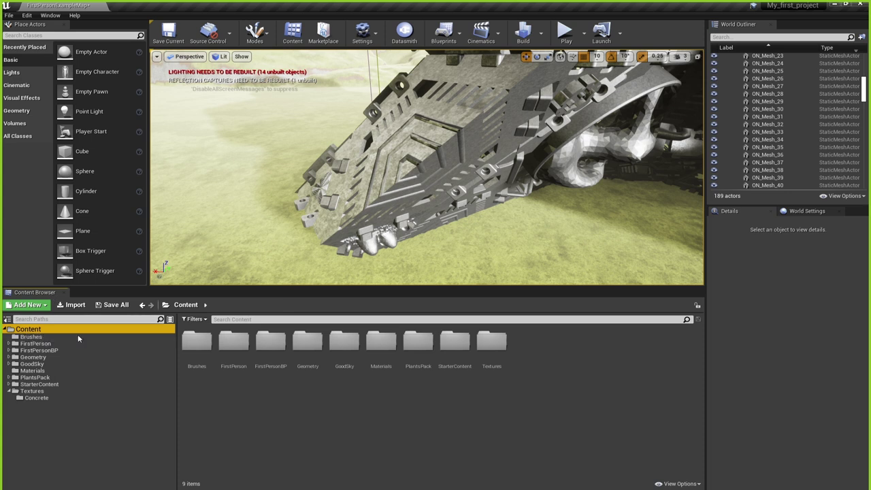
pyautogui.doubleClick(381, 340)
pyautogui.click(344, 349)
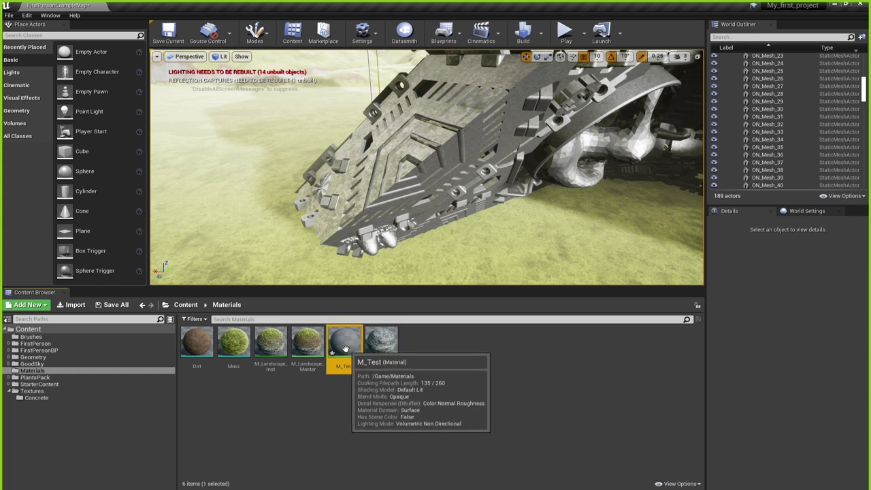
pyautogui.doubleClick(345, 349)
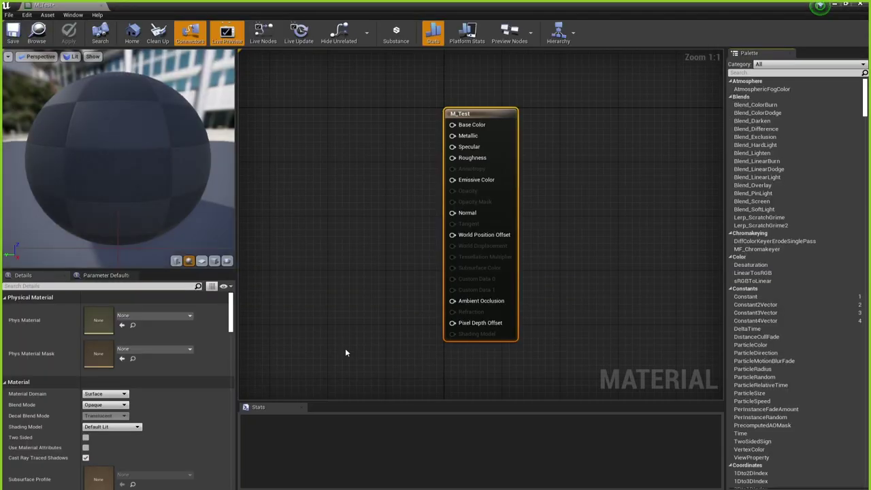
# - Shift M_Test's result node further to the right in the graph
pyautogui.moveTo(490, 114); pyautogui.dragTo(592, 107)
pyautogui.click(440, 171)
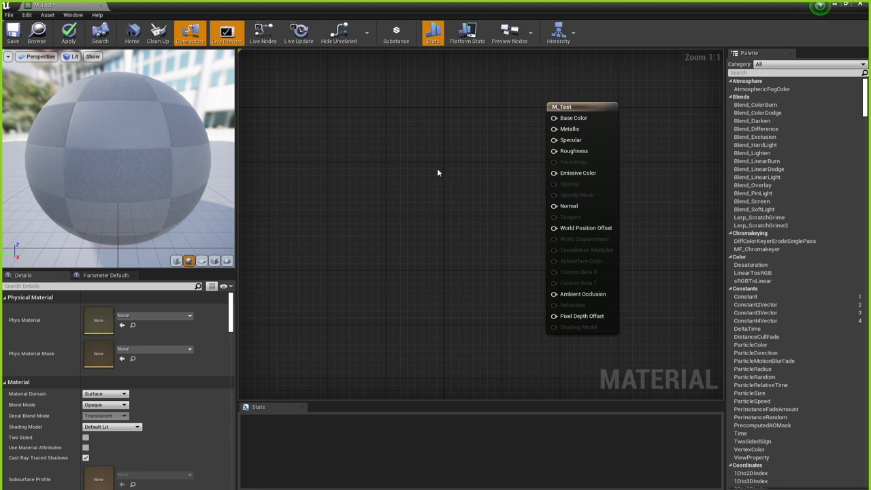
pyautogui.moveTo(609, 109); pyautogui.dragTo(631, 109)
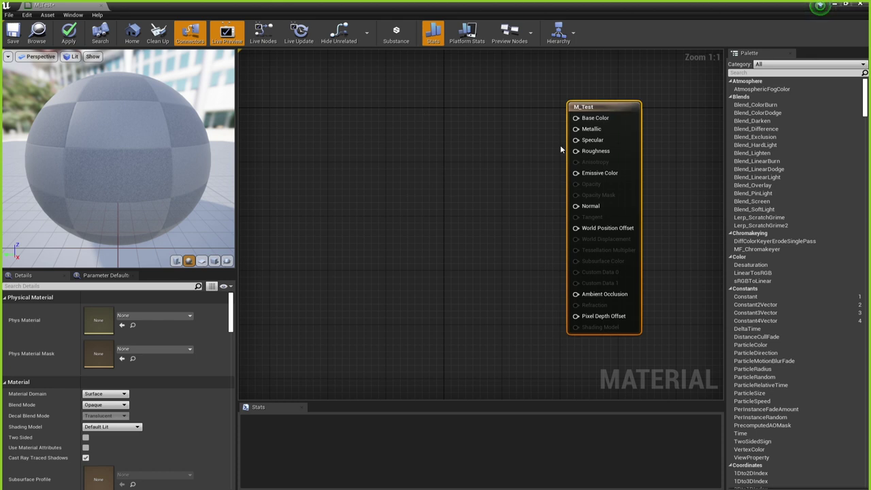
pyautogui.moveTo(595, 121)
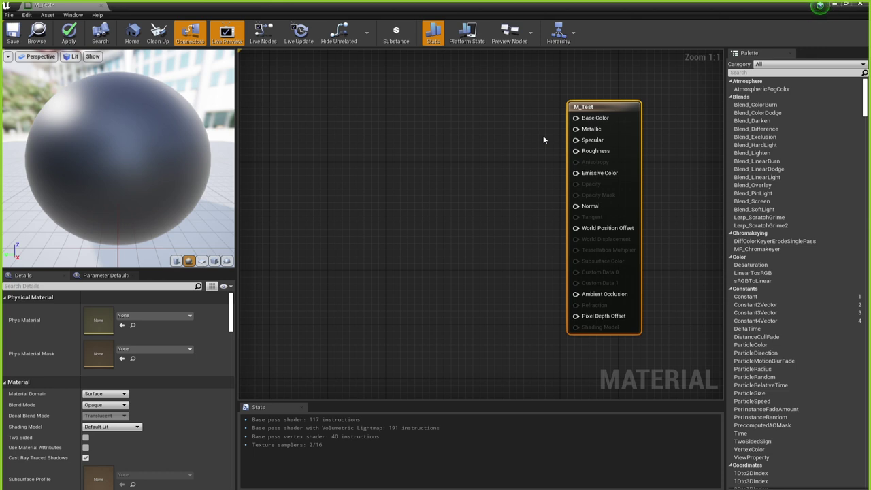
# - Close and reopen the M_Test material, then return focus to the level editor
pyautogui.click(61, 5)
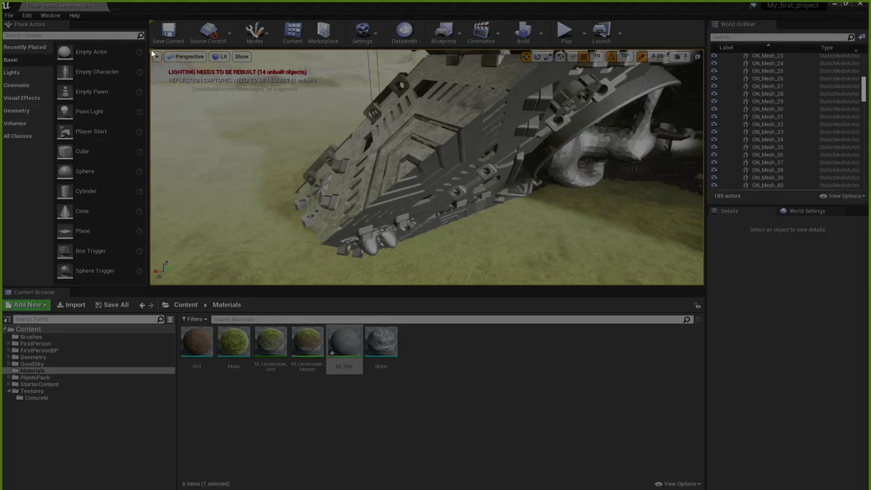
pyautogui.doubleClick(345, 344)
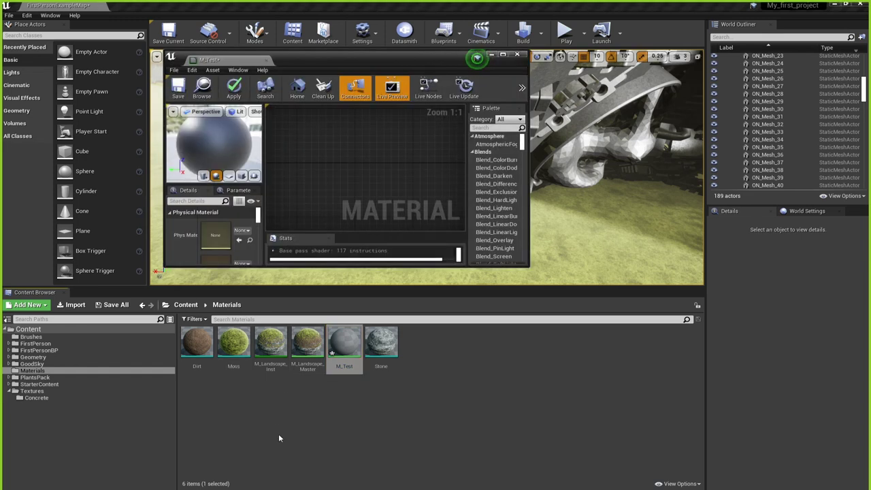
pyautogui.click(281, 439)
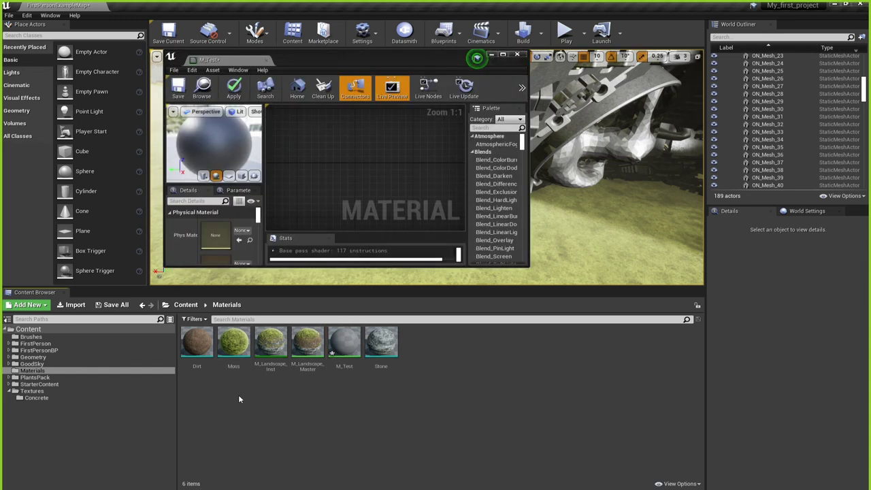
# - Open M_Concrete_Tiles from StarterContent > Materials in the material editor
pyautogui.click(39, 384)
pyautogui.click(10, 384)
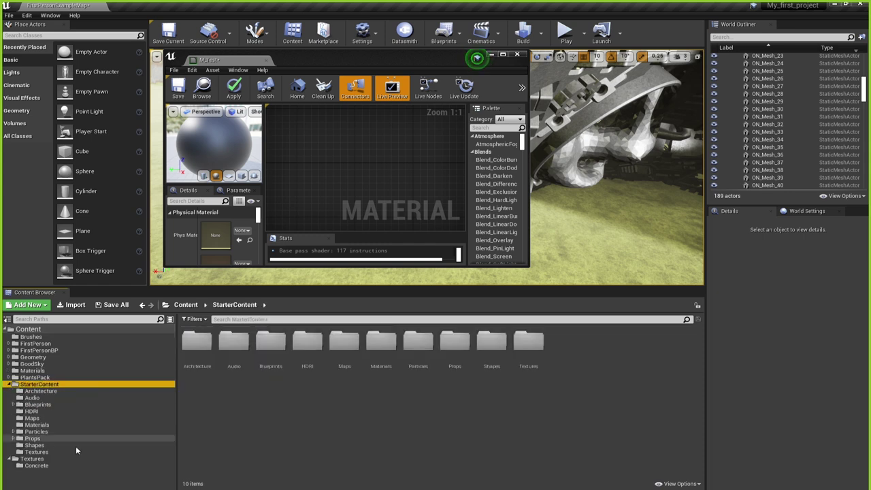
pyautogui.click(38, 425)
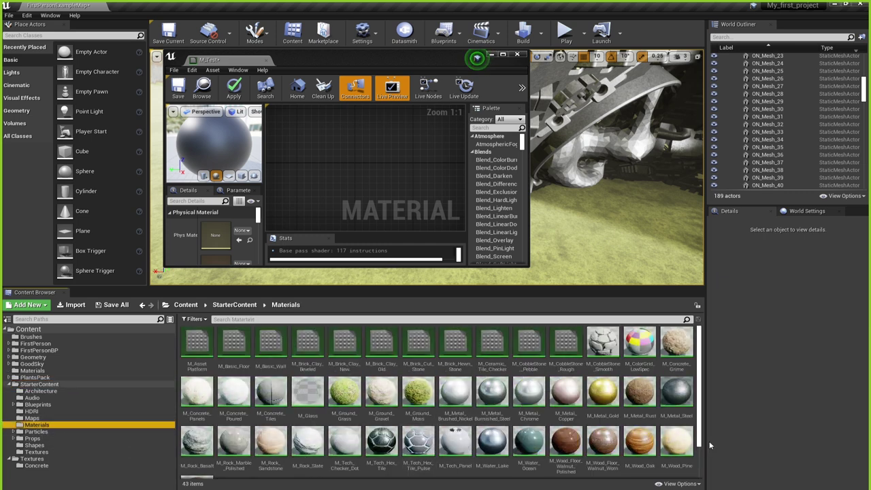
pyautogui.click(271, 398)
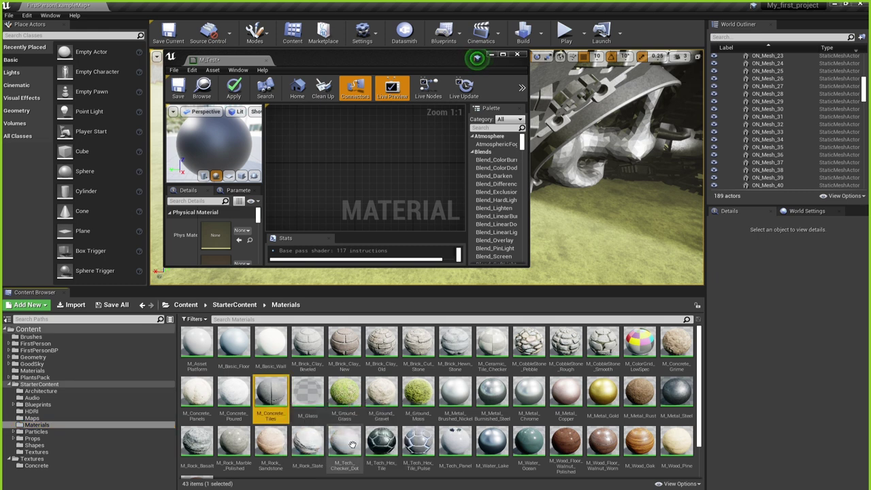
pyautogui.scroll(-1, 371, 408)
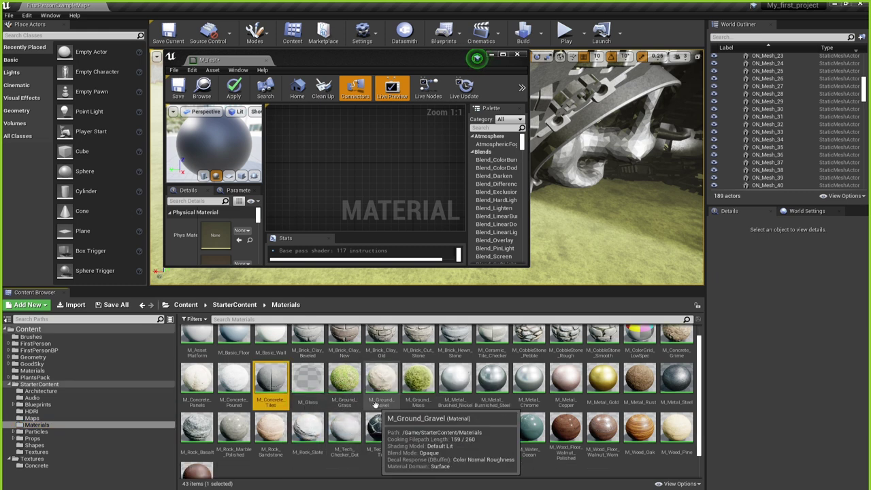
pyautogui.doubleClick(270, 388)
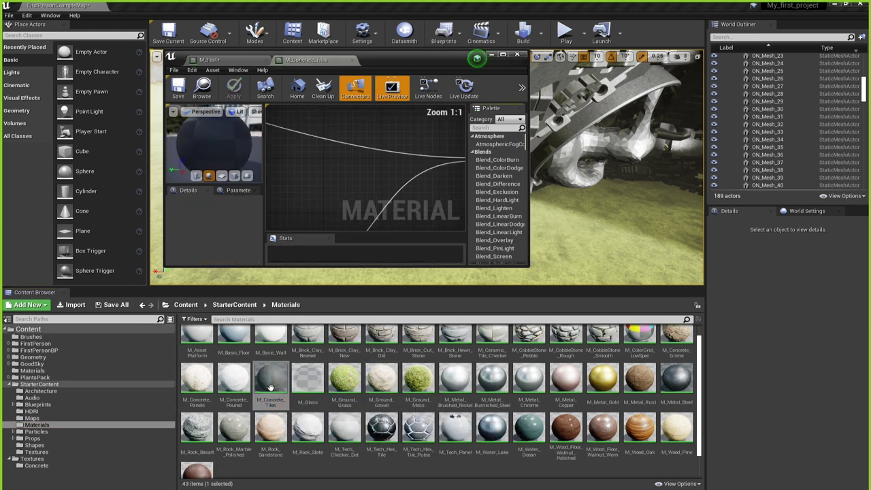
# - Maximize the material editor and pan around the M_Concrete_Tiles node groups
pyautogui.click(504, 55)
pyautogui.moveTo(457, 225); pyautogui.dragTo(653, 268, button='right')
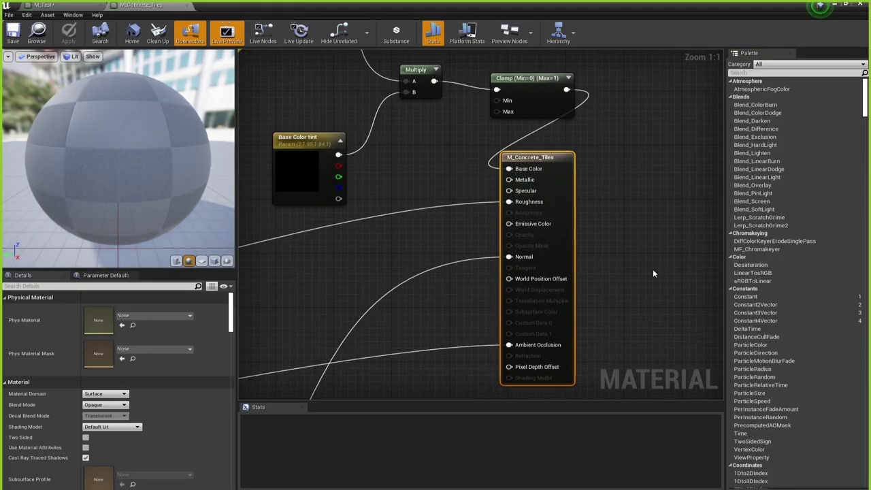
pyautogui.scroll(-8, 653, 269)
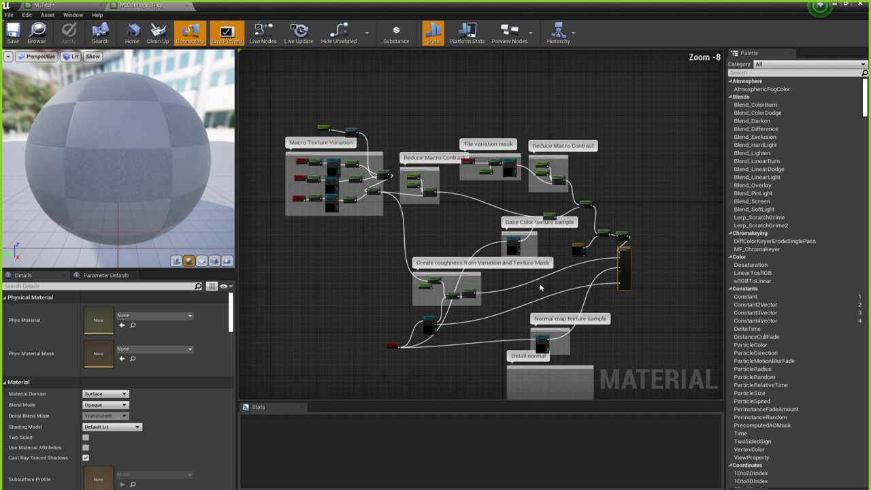
pyautogui.moveTo(540, 286); pyautogui.dragTo(540, 230, button='right')
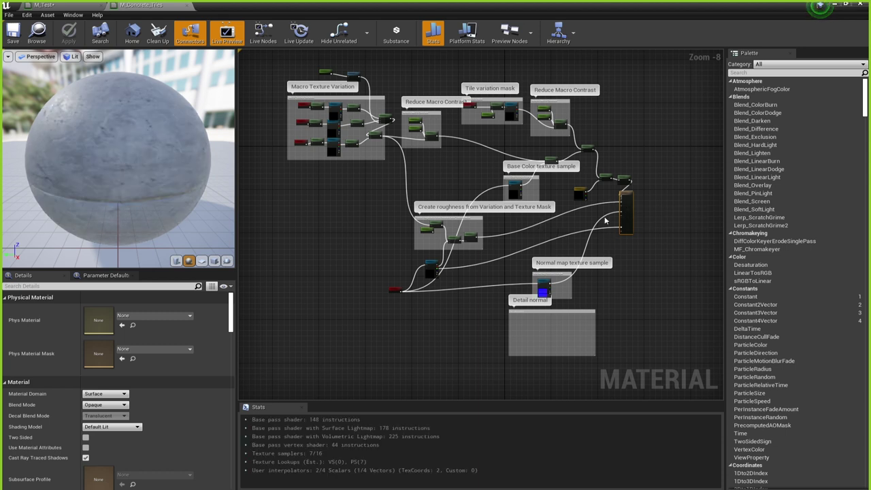
pyautogui.scroll(5, 325, 115)
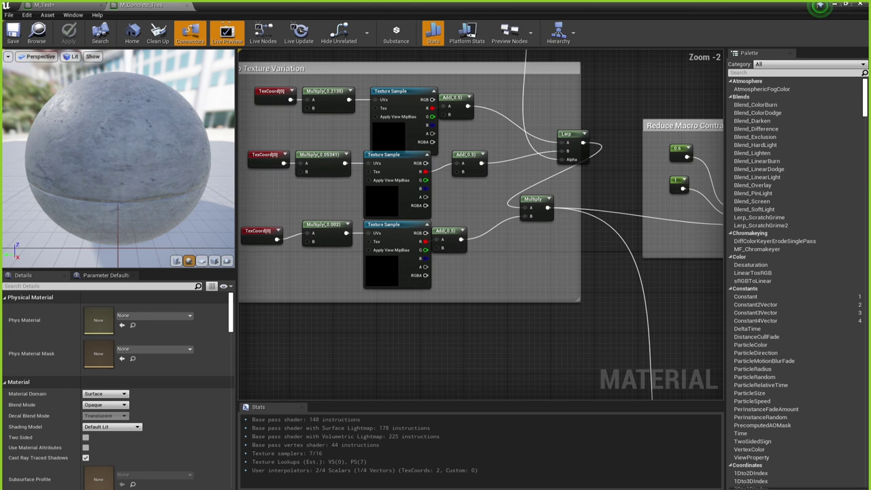
pyautogui.scroll(1, 468, 148)
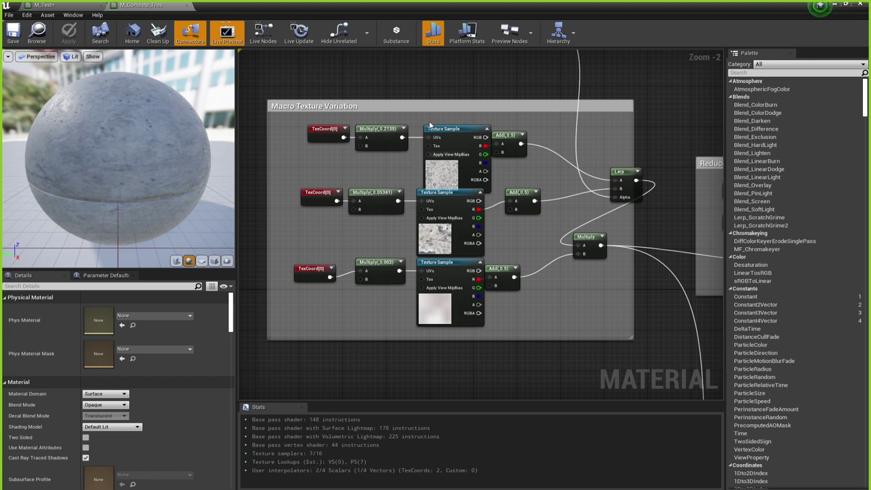
pyautogui.moveTo(453, 138); pyautogui.dragTo(444, 132)
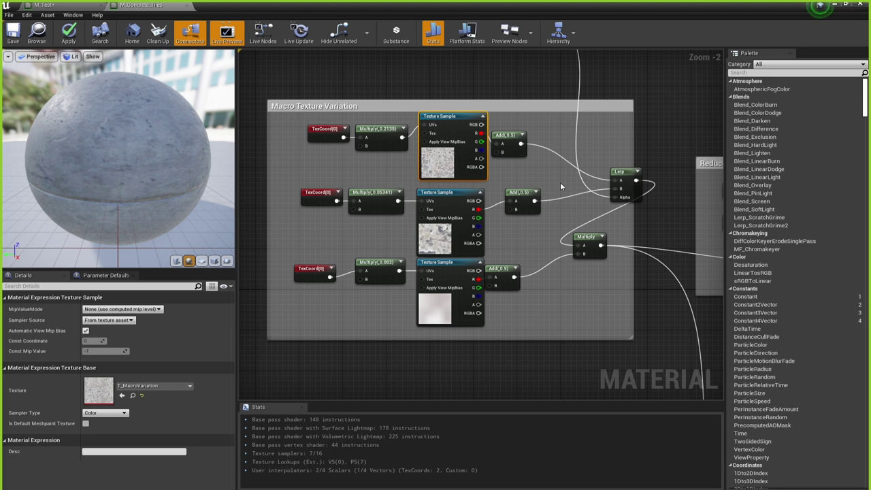
pyautogui.click(422, 79)
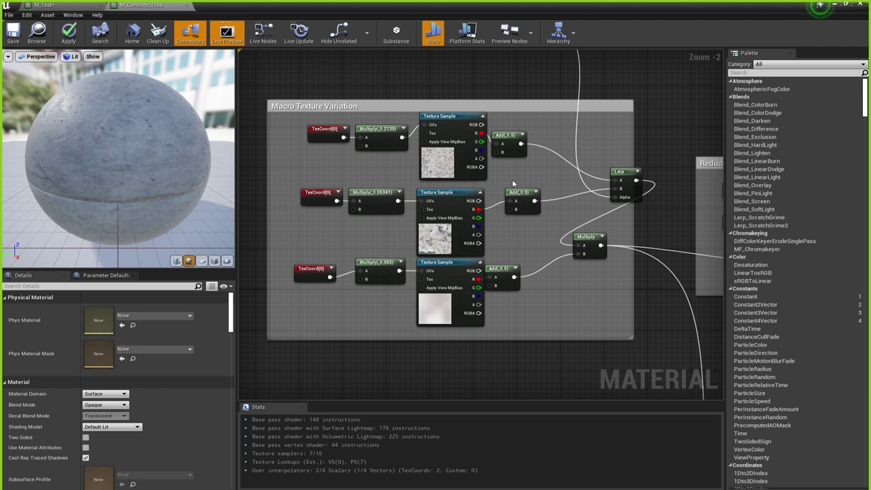
# - Inspect the Macro Texture Variation group and top Texture Sample, then return to M_Test
pyautogui.scroll(-5, 495, 197)
pyautogui.scroll(-2, 495, 197)
pyautogui.moveTo(565, 234); pyautogui.dragTo(407, 185, button='right')
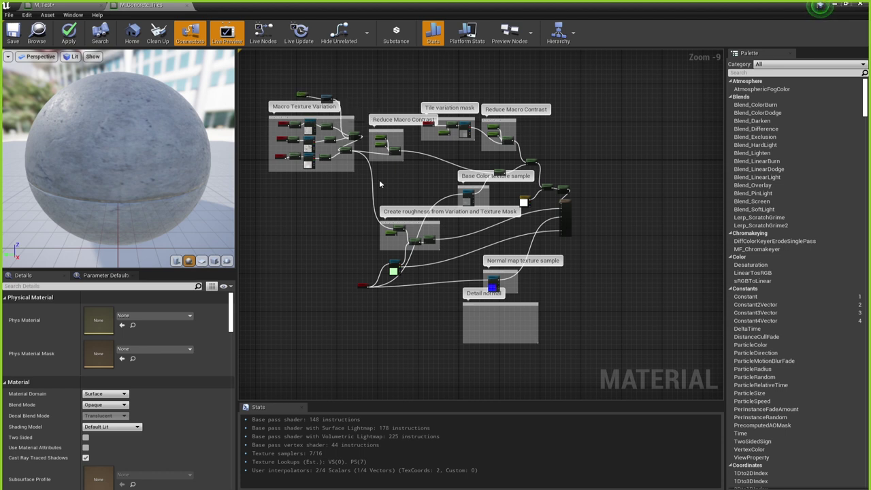
pyautogui.scroll(3, 598, 179)
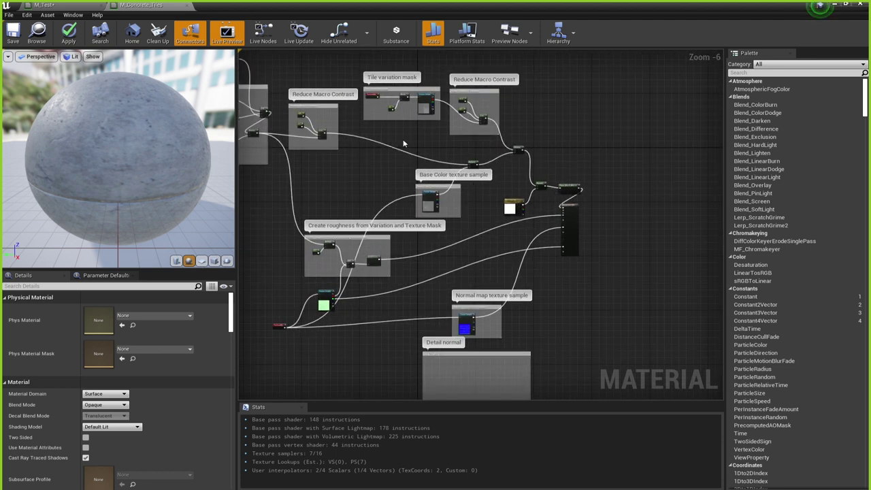
pyautogui.moveTo(366, 136); pyautogui.dragTo(542, 167, button='right')
pyautogui.scroll(1, 368, 218)
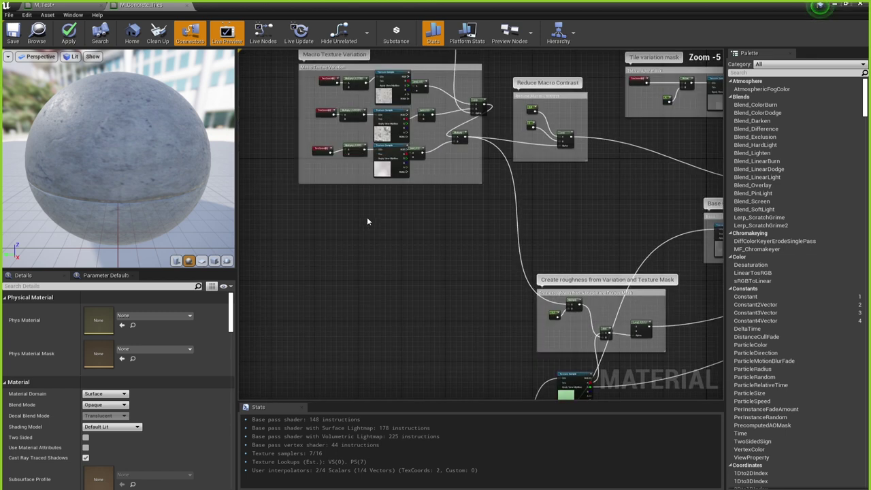
pyautogui.moveTo(369, 221); pyautogui.dragTo(420, 302, button='right')
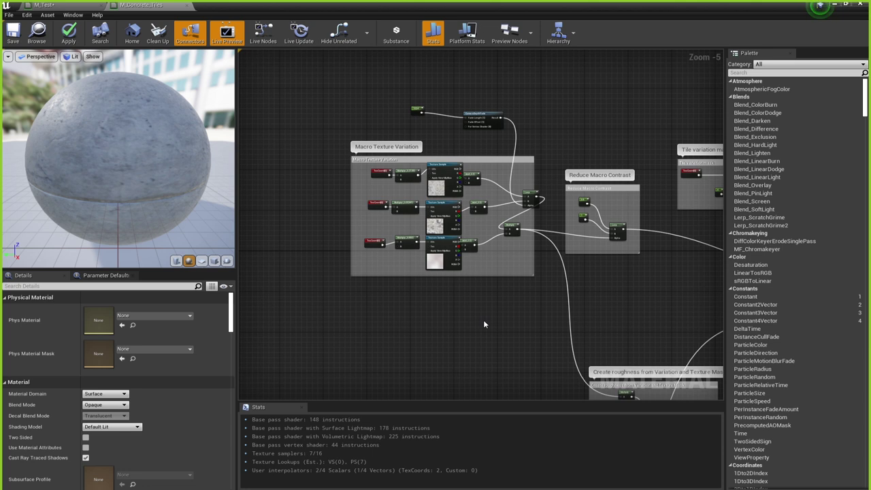
pyautogui.scroll(4, 438, 217)
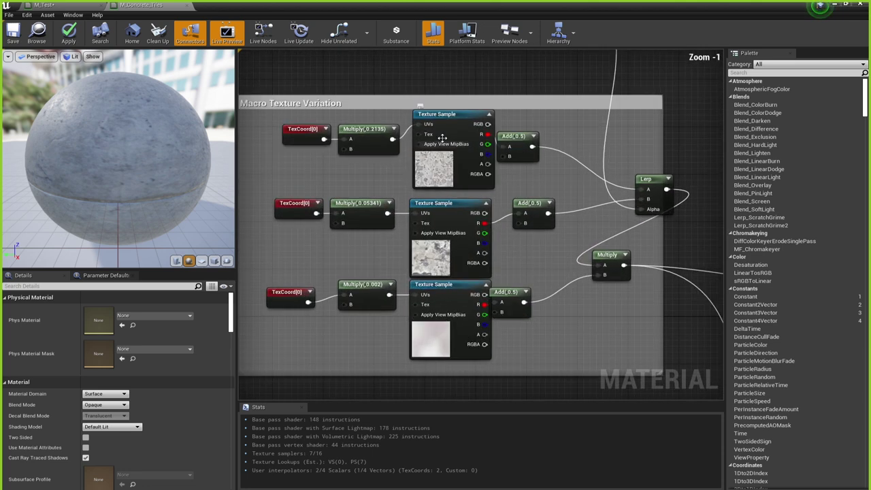
pyautogui.scroll(1, 443, 138)
pyautogui.click(451, 115)
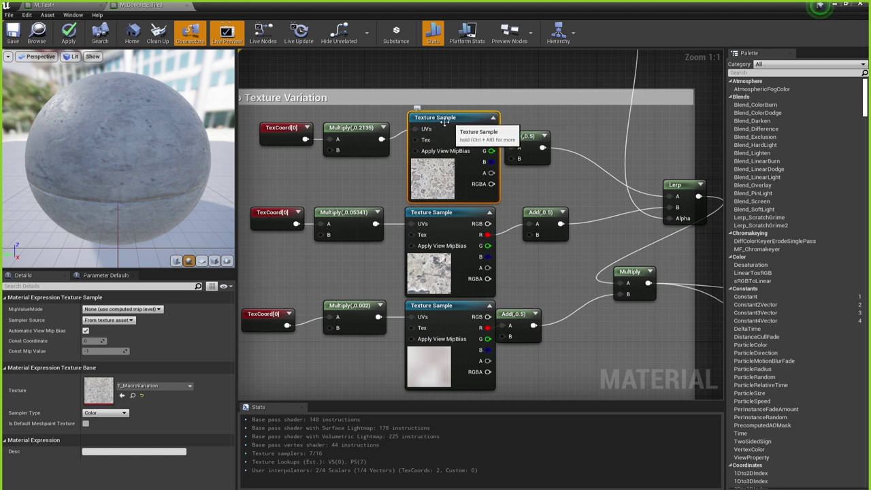
pyautogui.click(45, 5)
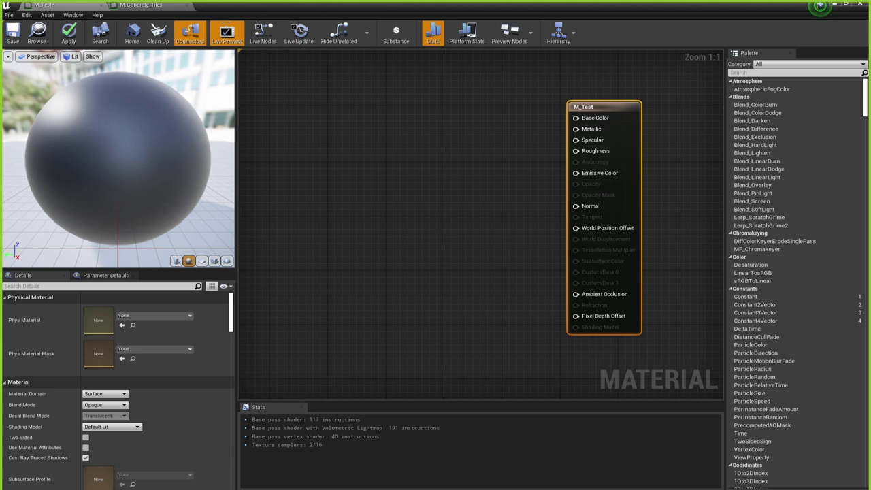
pyautogui.moveTo(442, 214); pyautogui.dragTo(430, 251, button='right')
pyautogui.moveTo(461, 189); pyautogui.dragTo(507, 187, button='right')
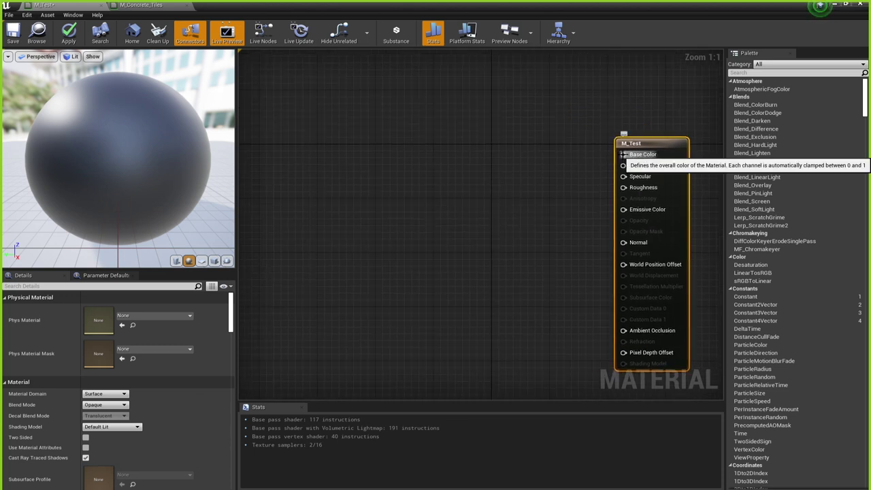
pyautogui.moveTo(623, 154); pyautogui.dragTo(496, 135)
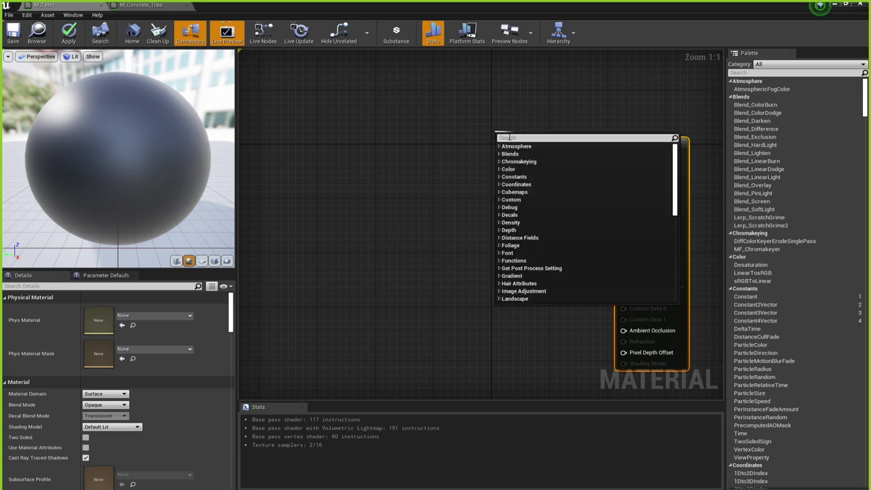
pyautogui.write('text')
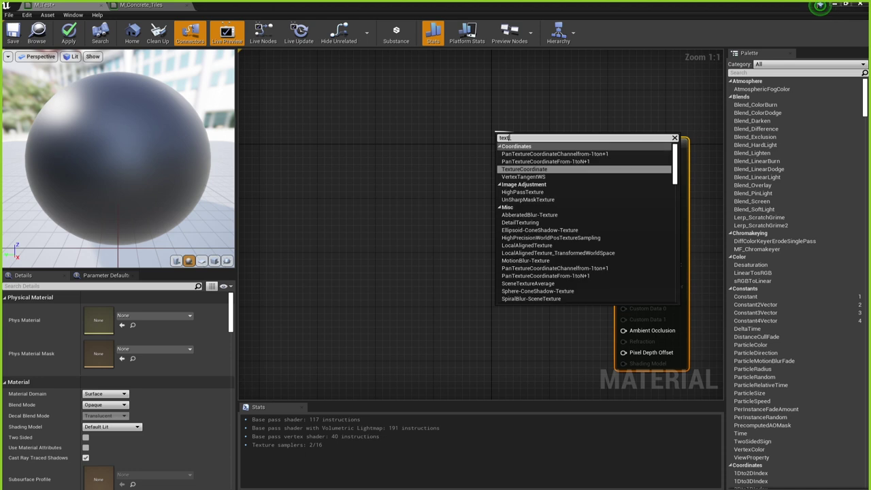
pyautogui.write('ure sa')
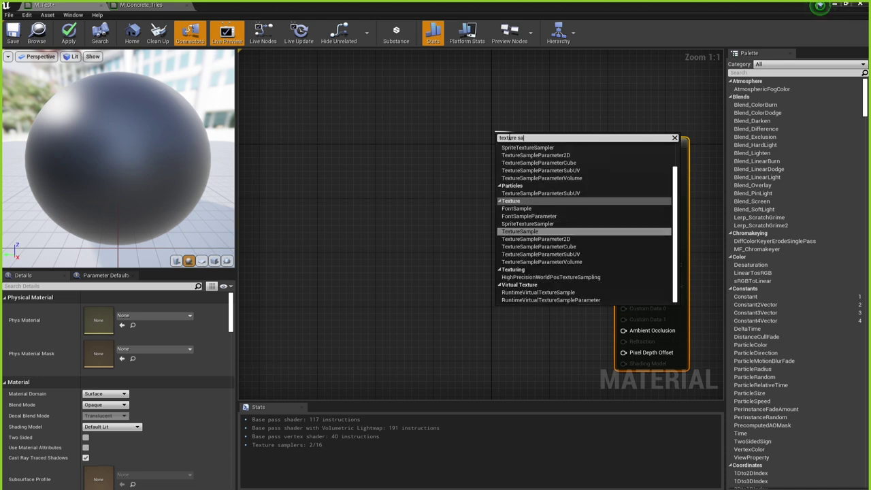
pyautogui.write('mpl')
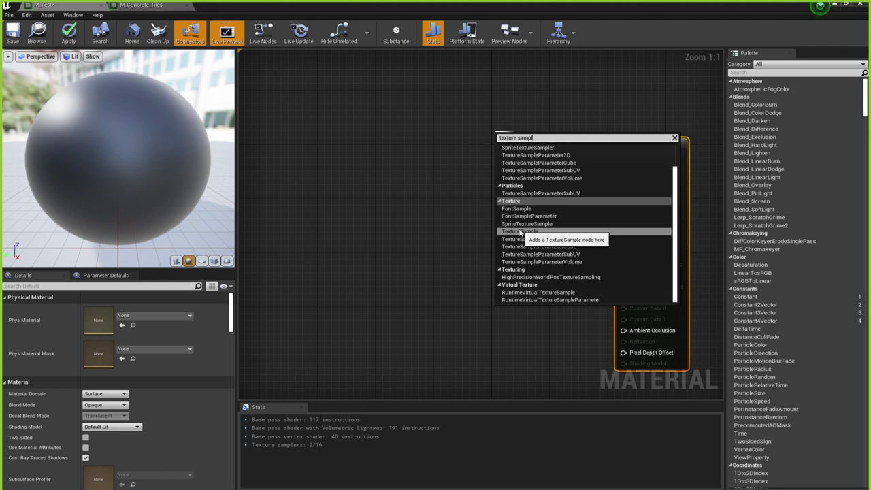
pyautogui.click(520, 232)
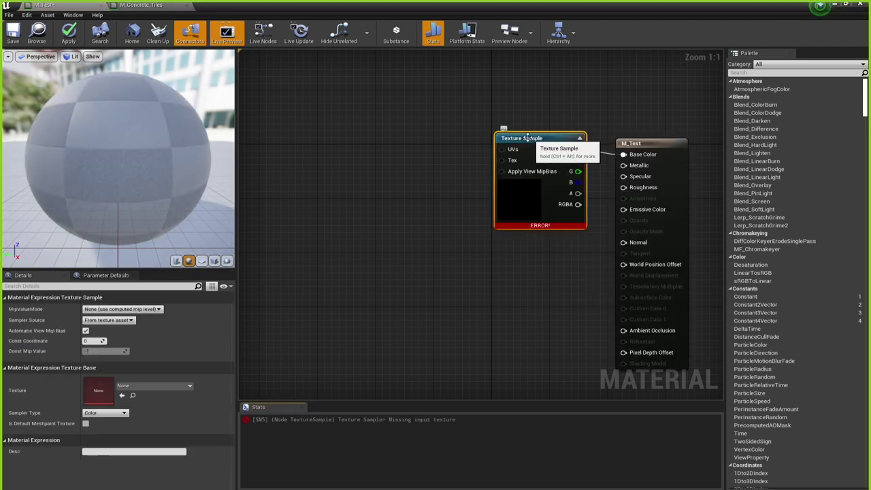
pyautogui.click(422, 131)
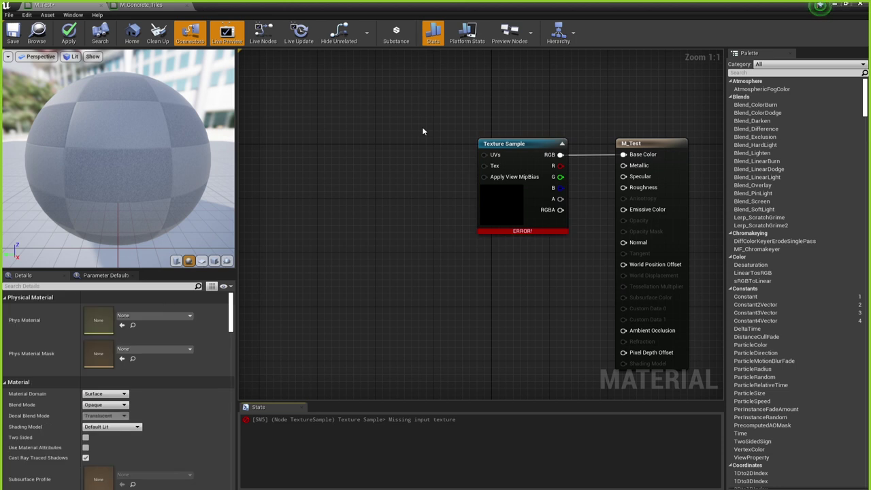
pyautogui.click(525, 144)
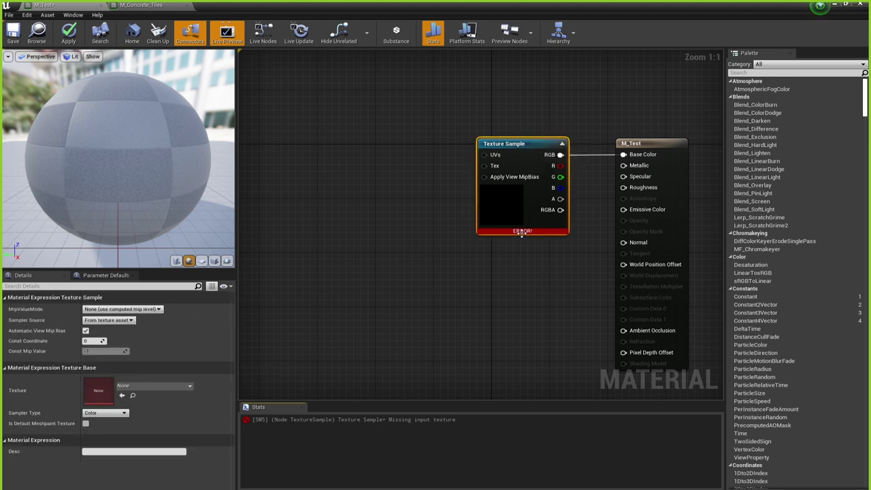
pyautogui.click(473, 164)
pyautogui.click(528, 144)
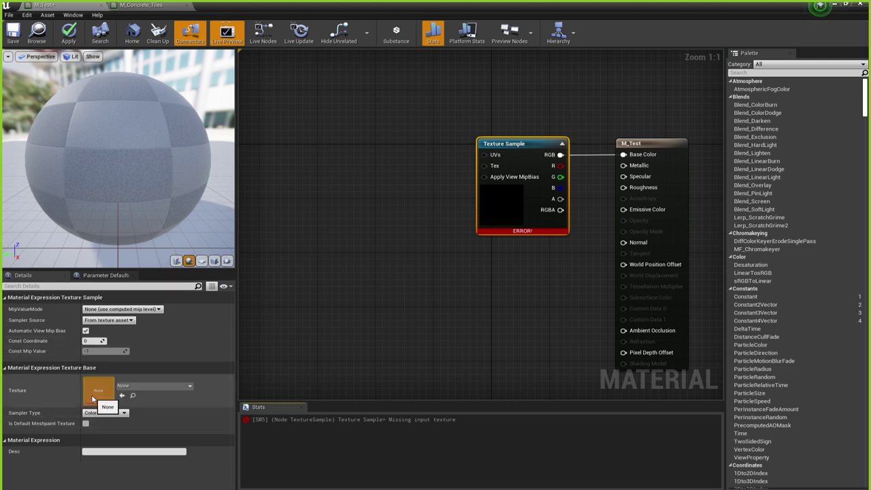
# - Assign concrete_floor_painted_diff_1k to the Texture Sample node by searching 'concrete'
pyautogui.click(142, 387)
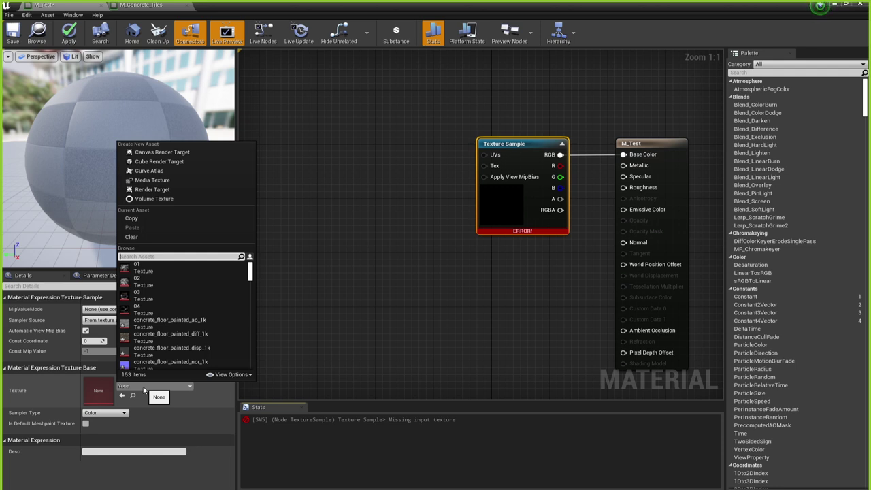
pyautogui.write('concrete')
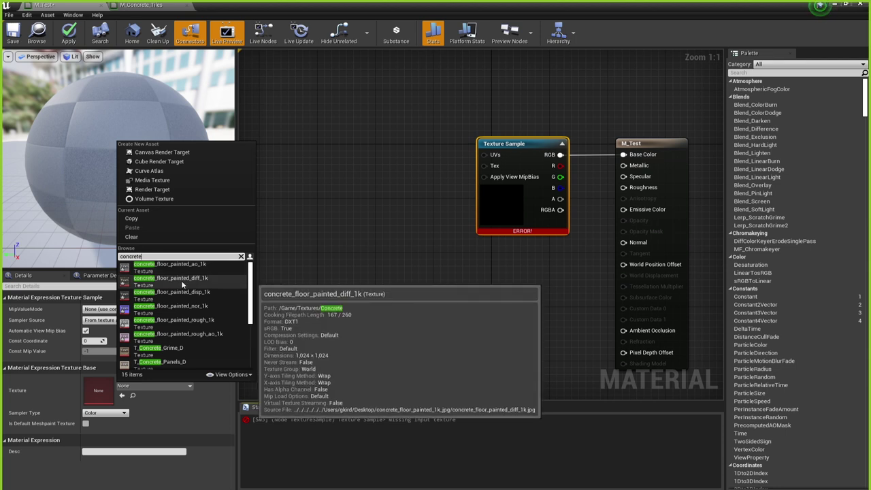
pyautogui.click(183, 285)
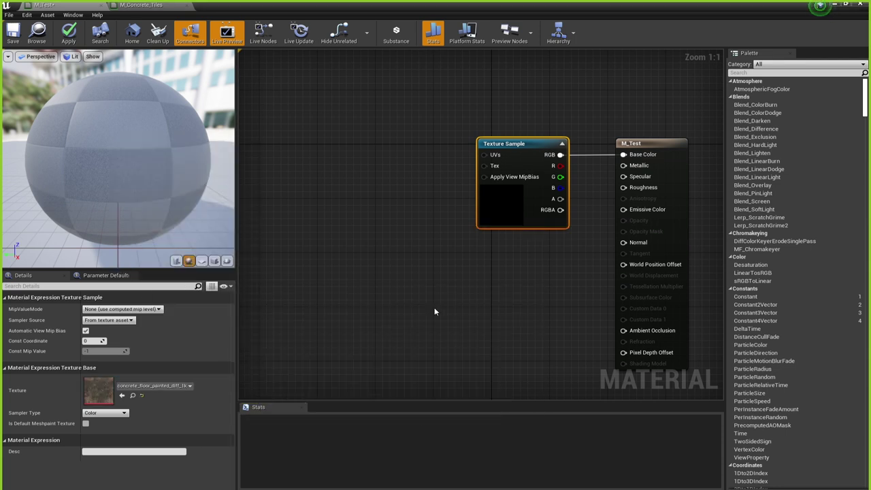
pyautogui.click(402, 205)
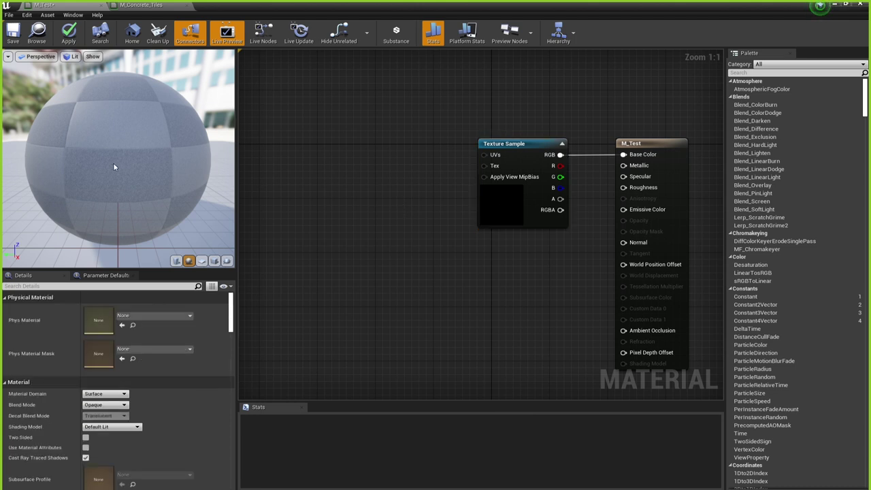
# - Orbit the preview sphere to check the concrete and move the Texture Sample node up-left
pyautogui.moveTo(119, 156); pyautogui.dragTo(139, 163)
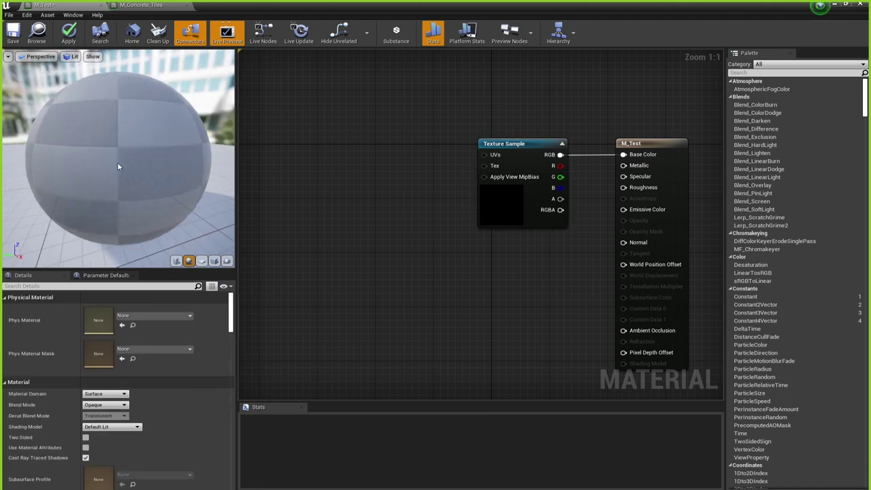
pyautogui.click(495, 159)
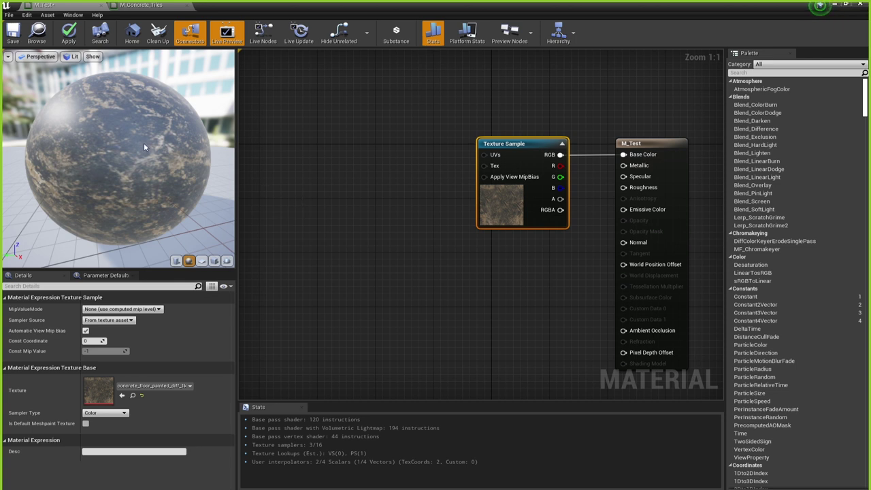
pyautogui.moveTo(134, 112); pyautogui.dragTo(148, 130)
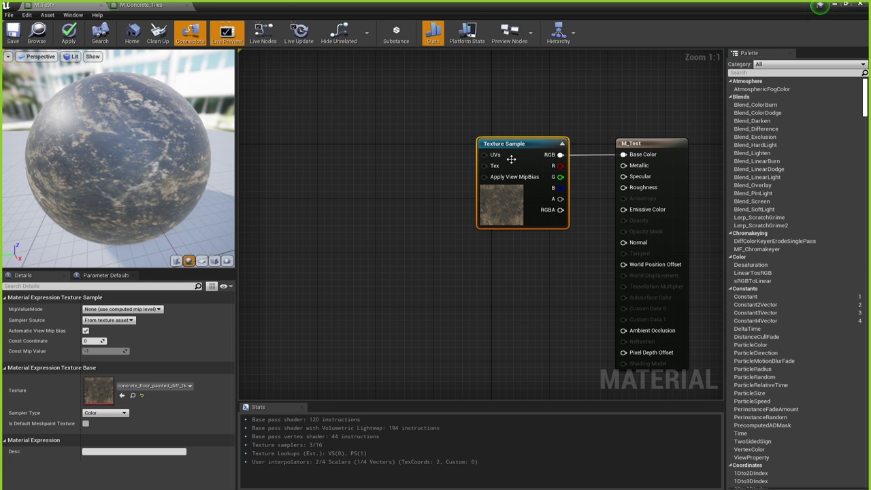
pyautogui.moveTo(511, 159); pyautogui.dragTo(469, 124)
pyautogui.click(457, 266)
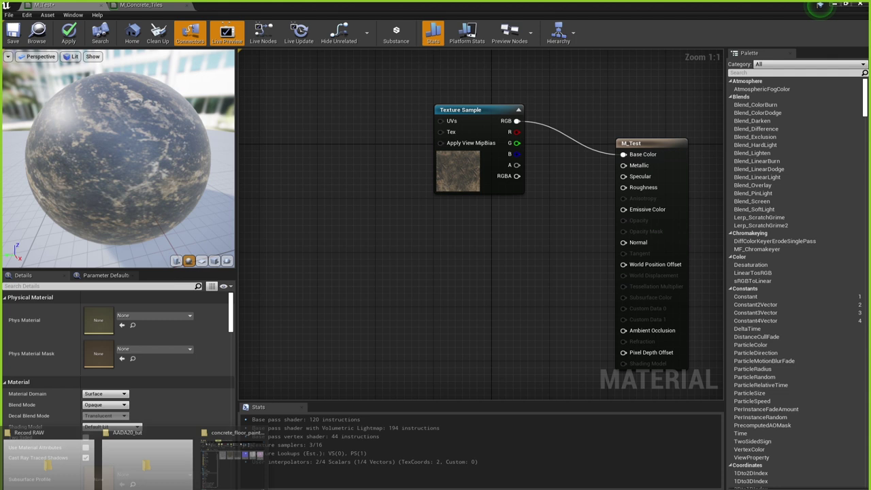
pyautogui.click(235, 453)
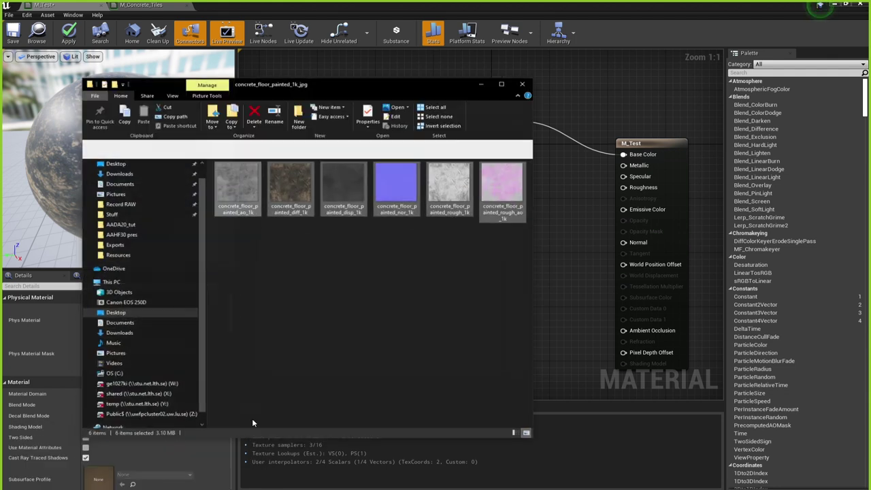
pyautogui.click(303, 258)
pyautogui.click(349, 189)
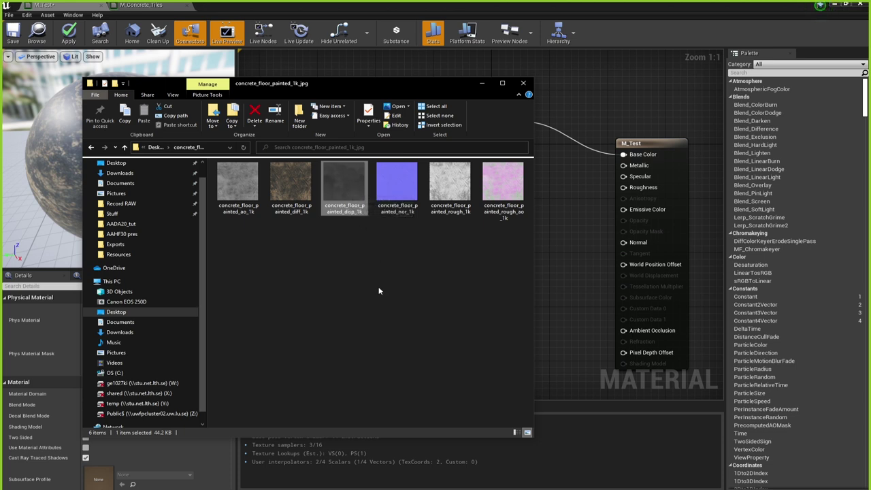
pyautogui.click(235, 184)
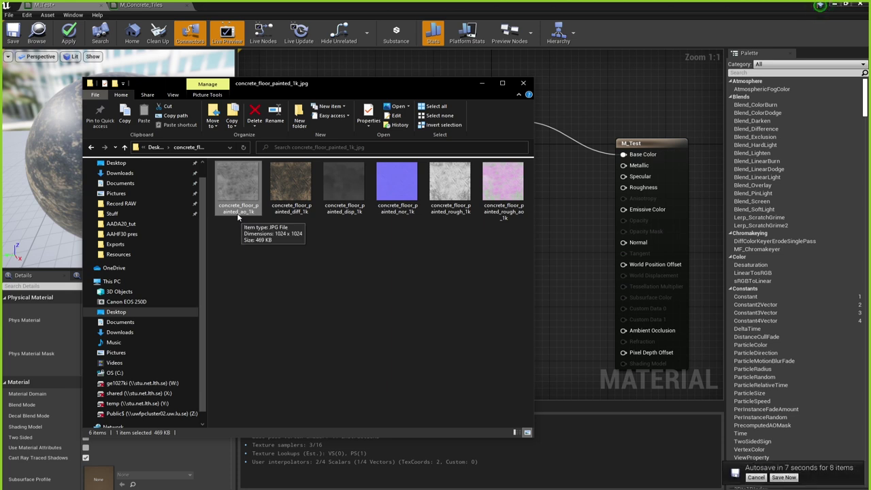
pyautogui.click(401, 213)
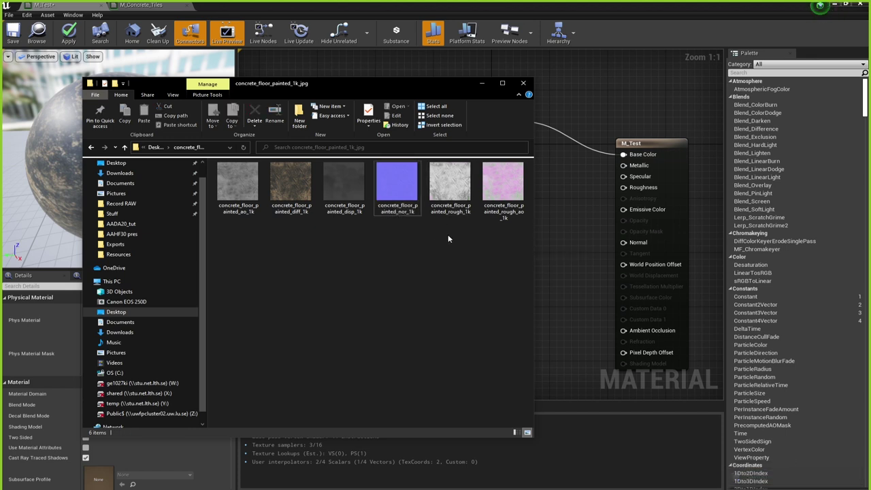
pyautogui.click(460, 184)
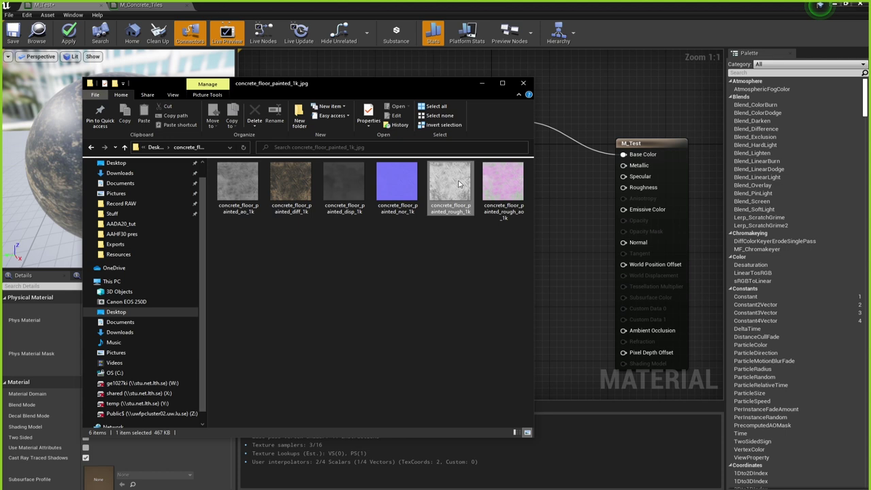
pyautogui.click(472, 244)
pyautogui.click(507, 218)
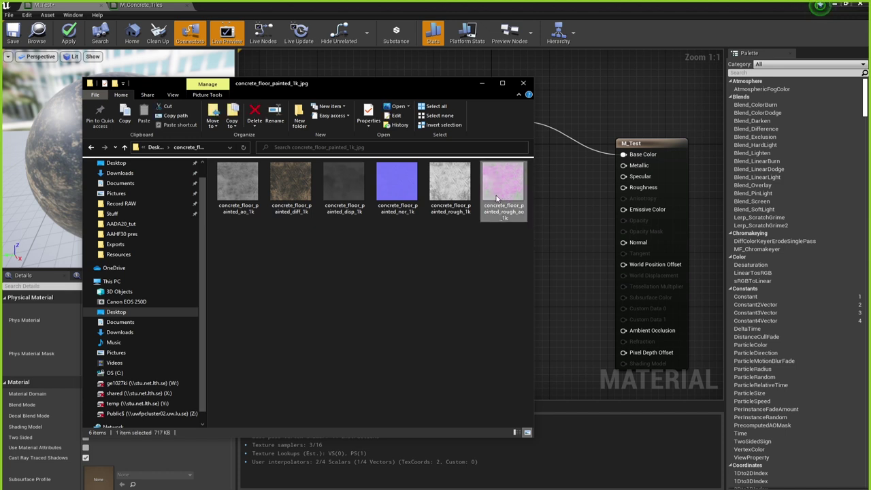
pyautogui.click(467, 266)
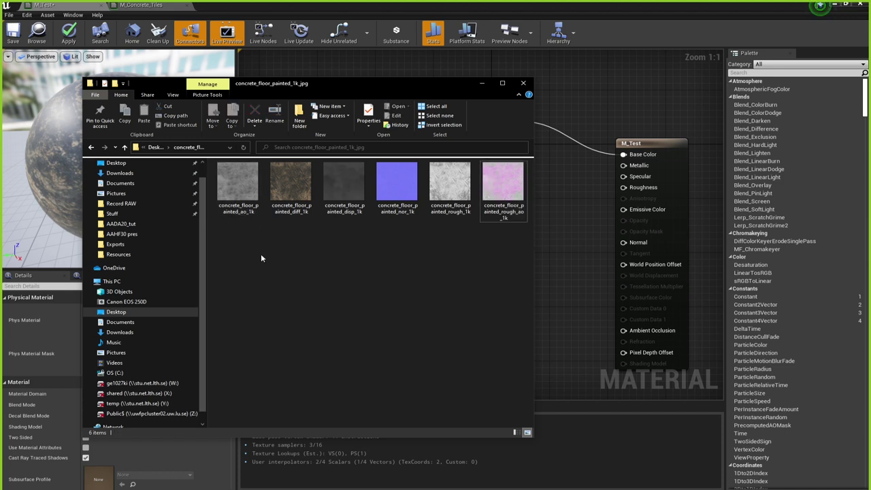
pyautogui.click(290, 188)
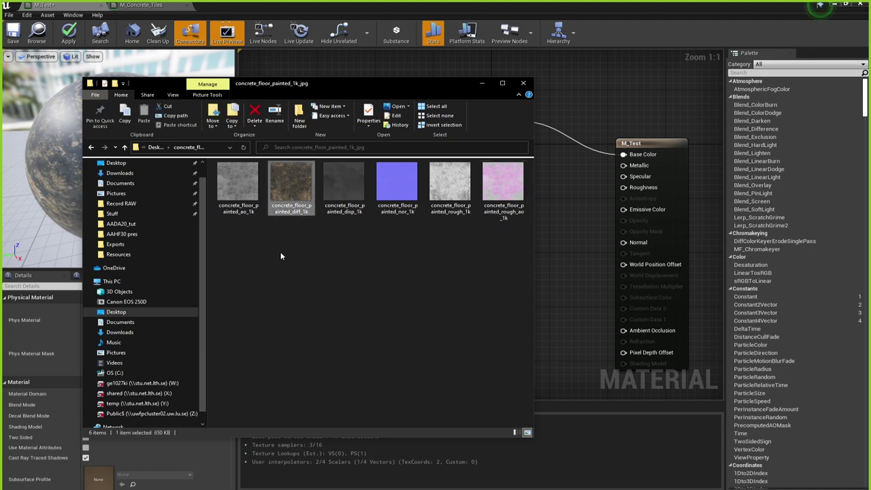
pyautogui.click(243, 196)
pyautogui.click(397, 187)
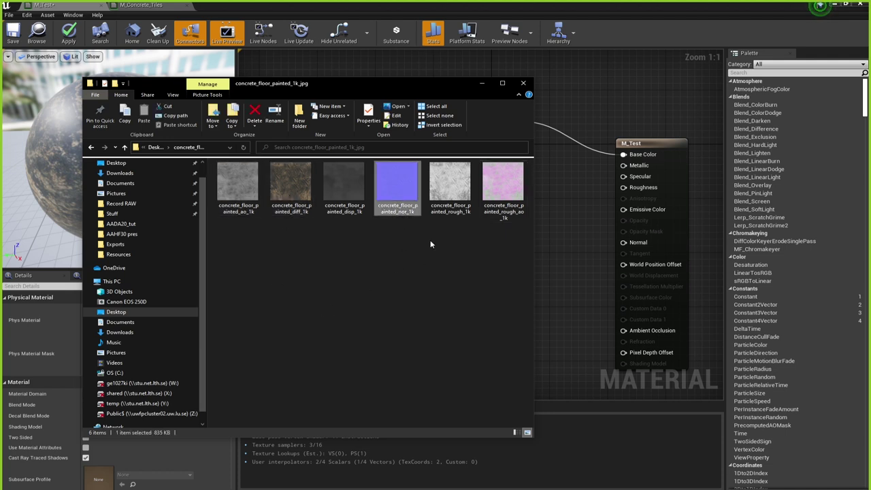
pyautogui.click(238, 185)
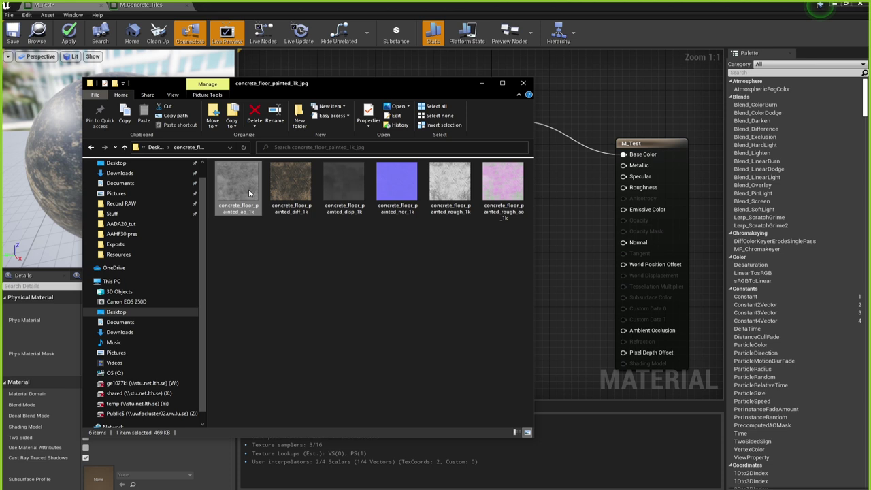
pyautogui.click(418, 186)
pyautogui.click(441, 211)
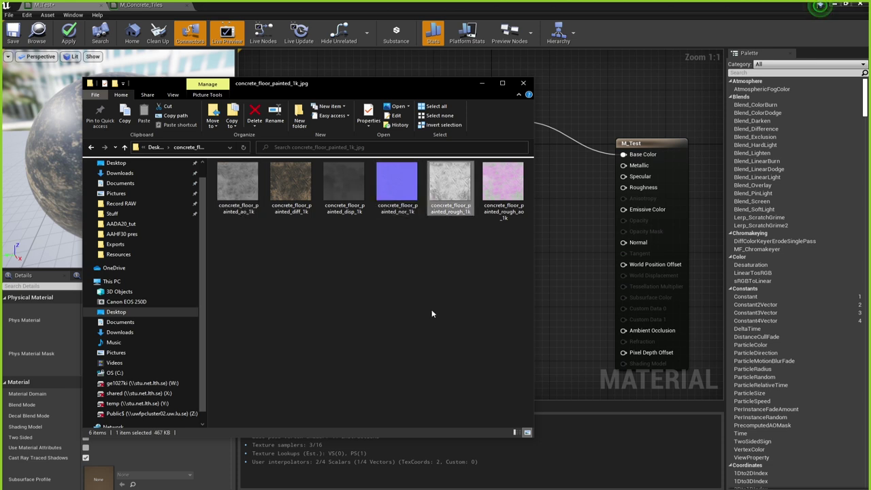
pyautogui.click(491, 8)
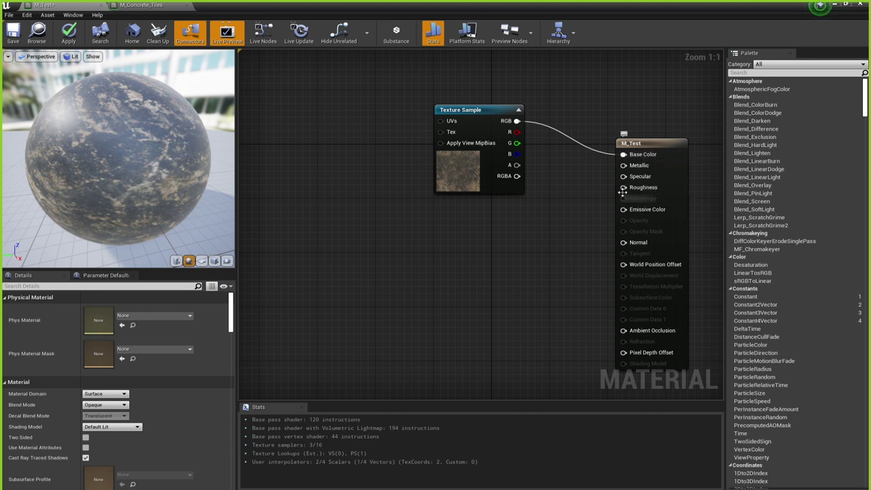
# - Add a TextureSample node wired to Roughness, placed under the first texture node
pyautogui.moveTo(623, 188); pyautogui.dragTo(518, 237)
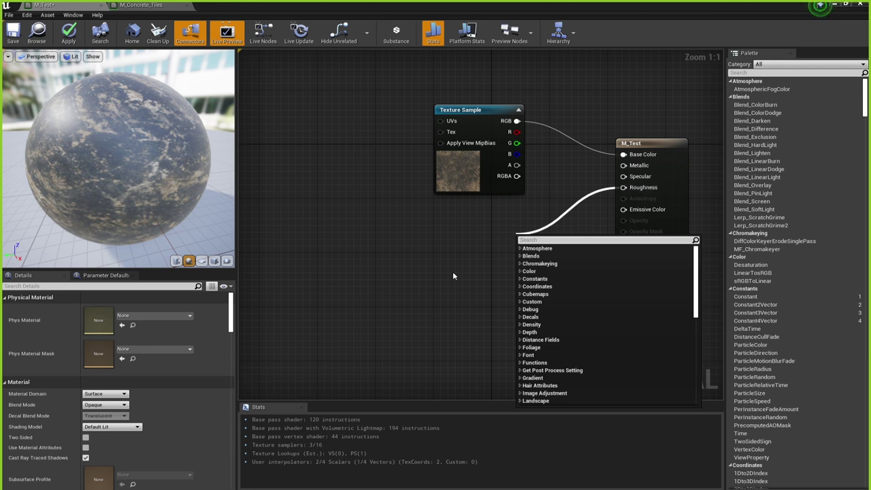
pyautogui.write('text')
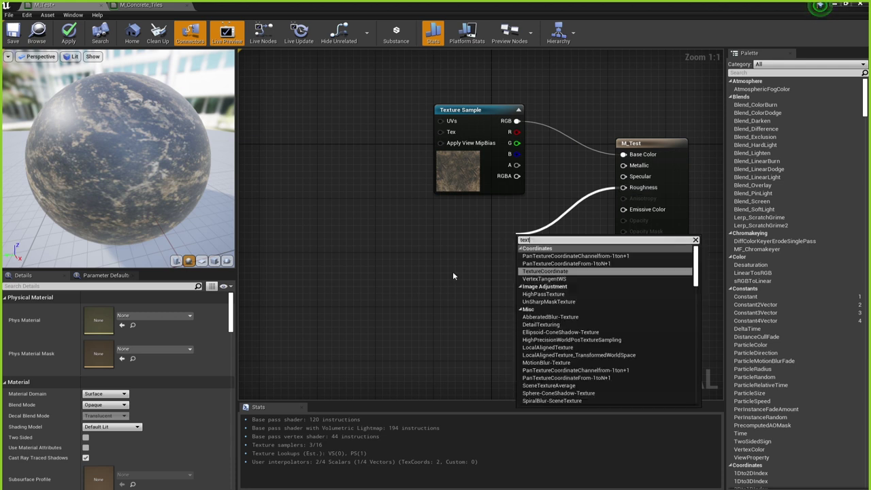
pyautogui.write('ure sam')
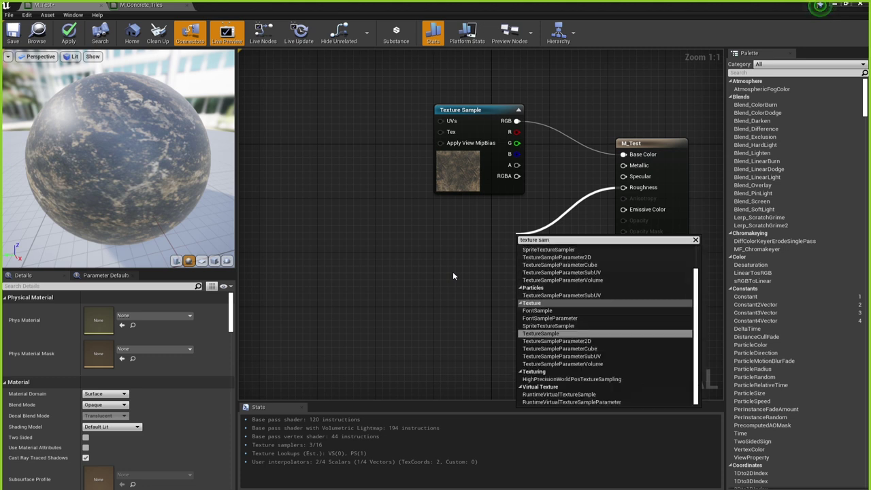
pyautogui.click(553, 334)
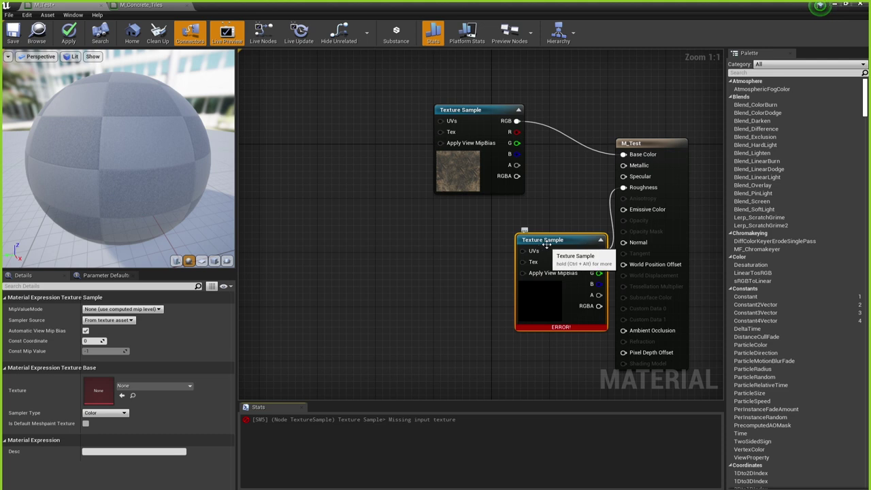
pyautogui.moveTo(545, 244); pyautogui.dragTo(463, 208)
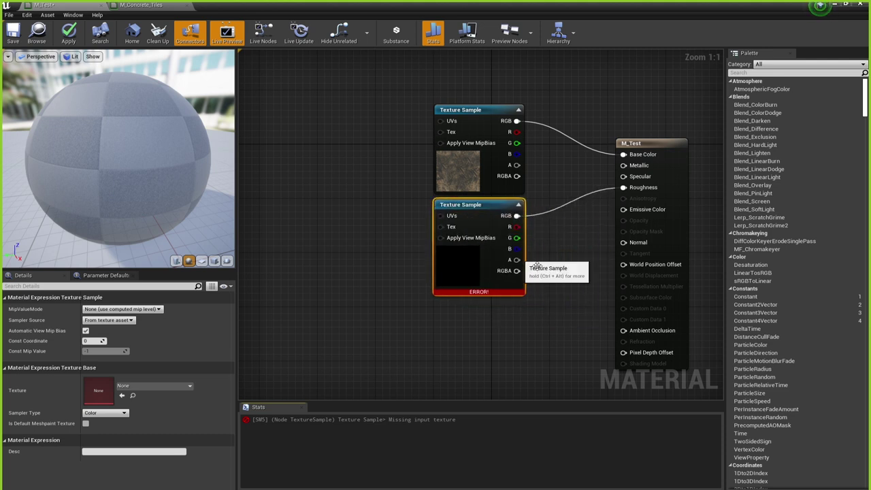
pyautogui.click(571, 281)
pyautogui.moveTo(570, 281); pyautogui.dragTo(566, 212, button='right')
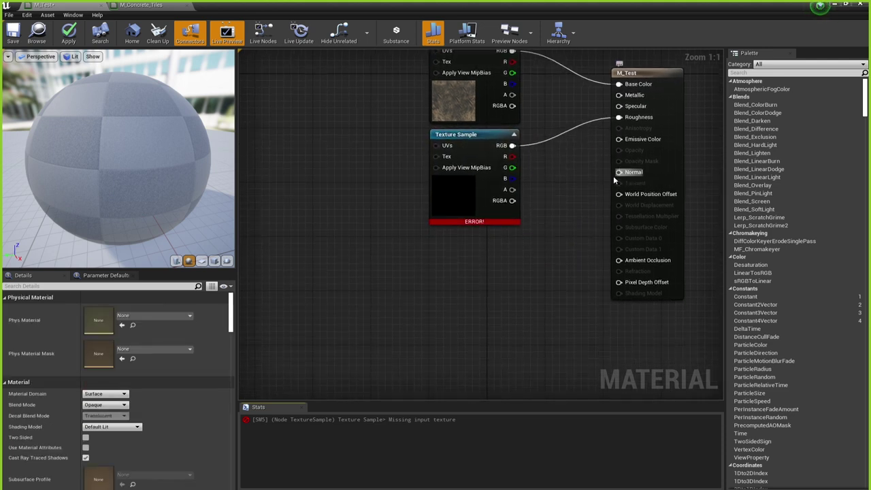
# - Add a Texture Sample node wired to Normal below the Roughness sample
pyautogui.moveTo(616, 175); pyautogui.dragTo(503, 273)
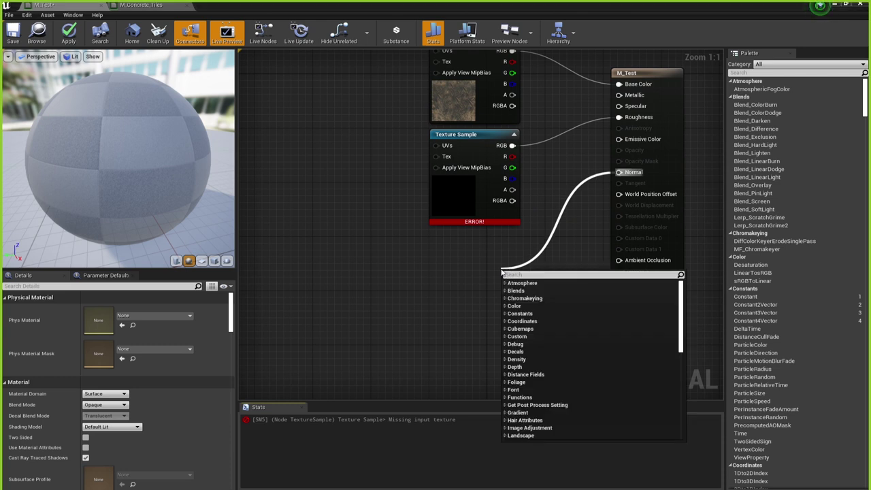
pyautogui.write('textu')
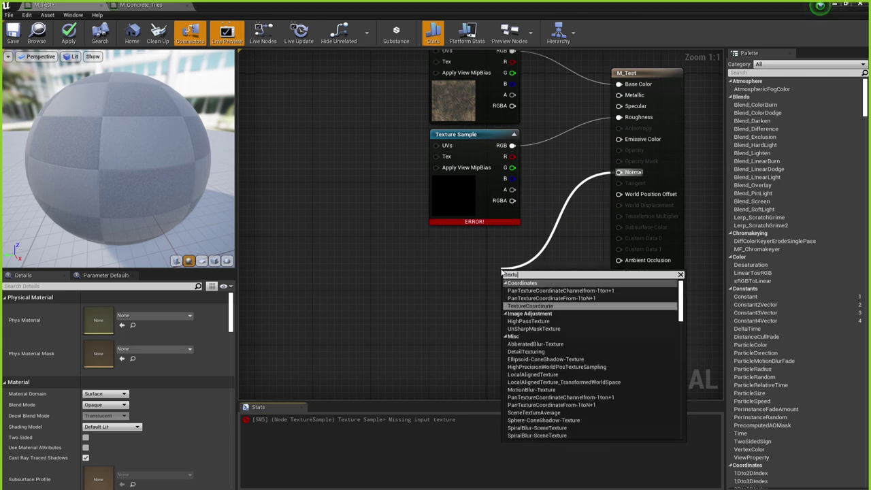
pyautogui.write('re sample')
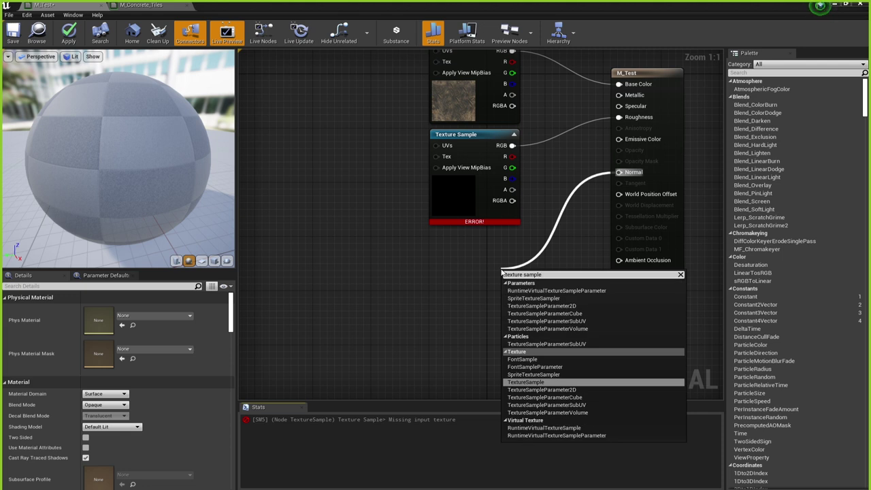
pyautogui.click(521, 371)
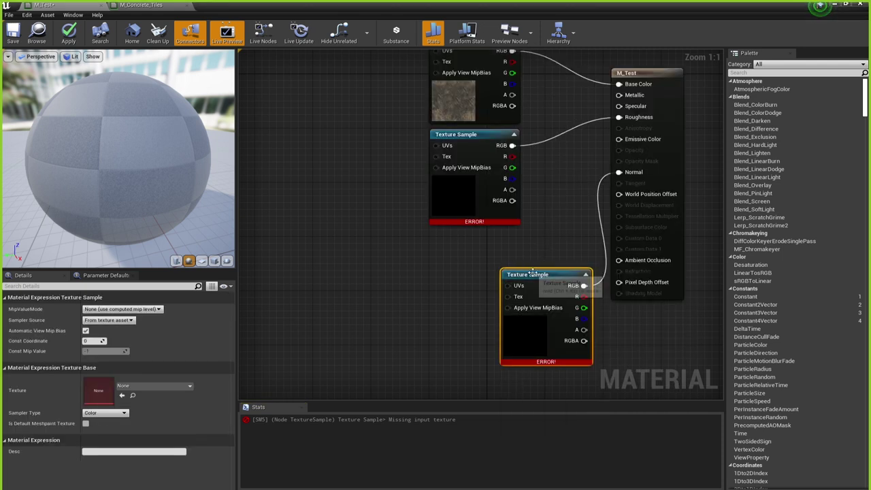
pyautogui.moveTo(534, 275); pyautogui.dragTo(463, 237)
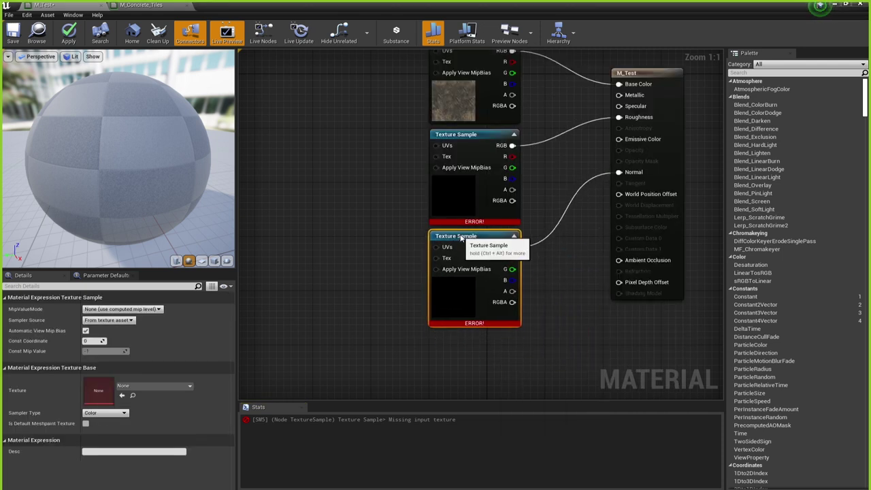
pyautogui.click(580, 302)
pyautogui.moveTo(580, 302); pyautogui.dragTo(569, 248, button='right')
# - Add a Texture Sample node wired to Ambient Occlusion beneath the Normal sample
pyautogui.moveTo(607, 206); pyautogui.dragTo(511, 334)
pyautogui.write('texture')
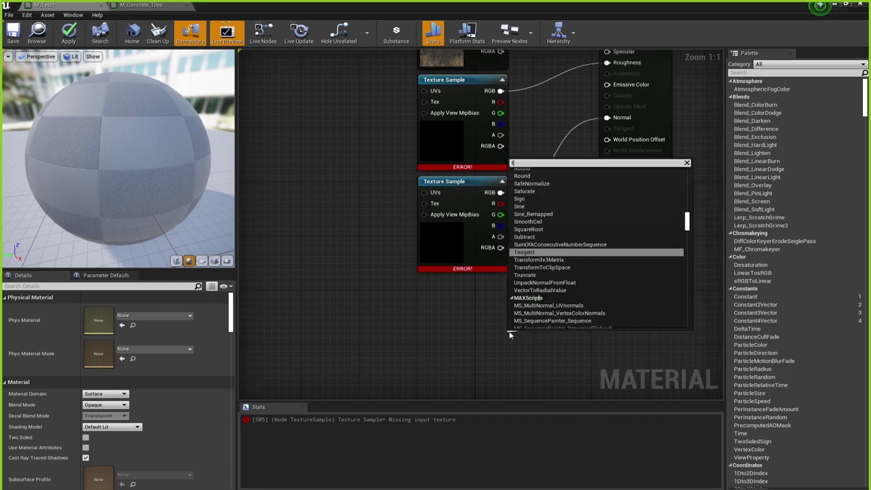
pyautogui.write(' sampl')
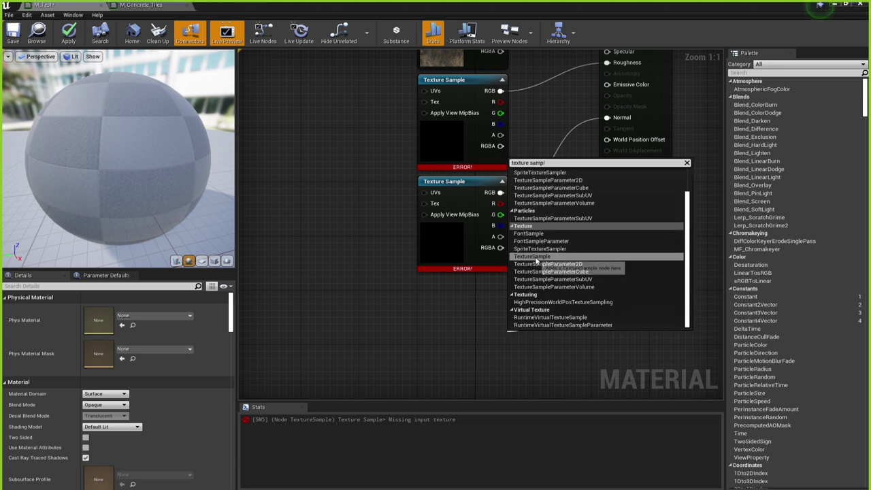
pyautogui.click(544, 258)
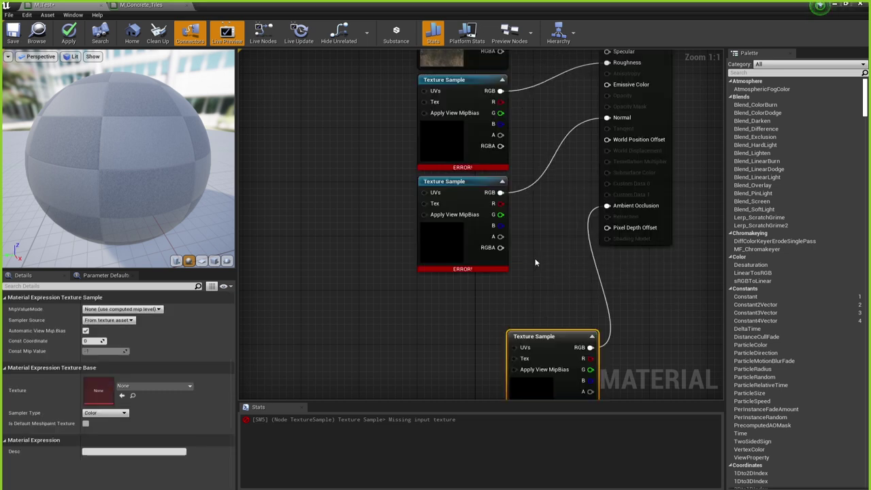
pyautogui.moveTo(535, 337); pyautogui.dragTo(445, 283)
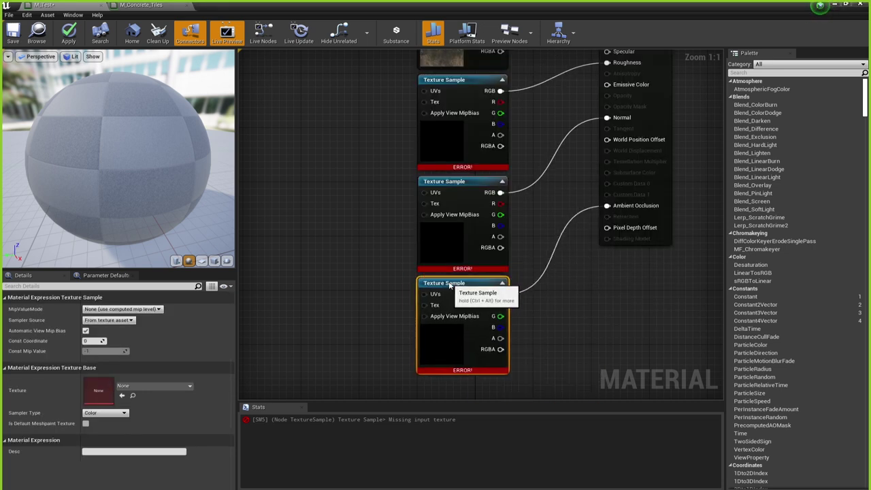
pyautogui.scroll(-1, 497, 304)
pyautogui.moveTo(498, 305); pyautogui.dragTo(491, 246, button='right')
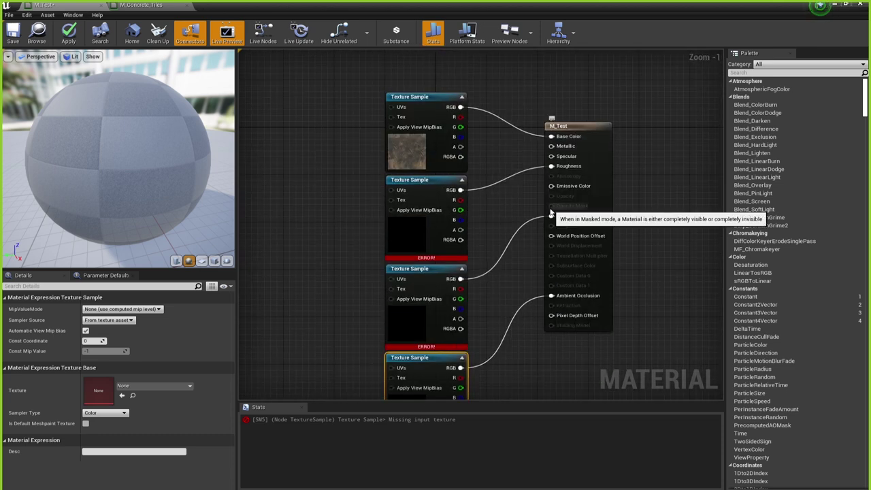
pyautogui.moveTo(517, 205); pyautogui.dragTo(486, 192, button='right')
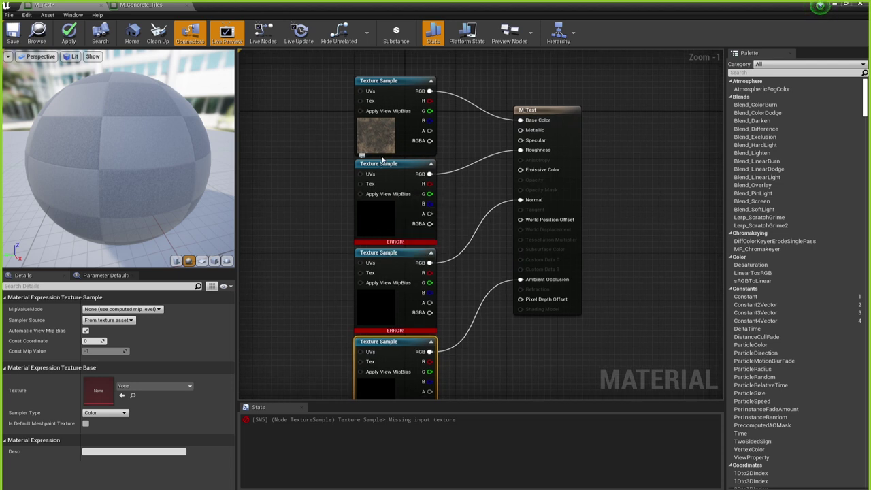
# - Assign concrete_floor_painted_rough_1k to the Roughness Texture Sample
pyautogui.click(380, 198)
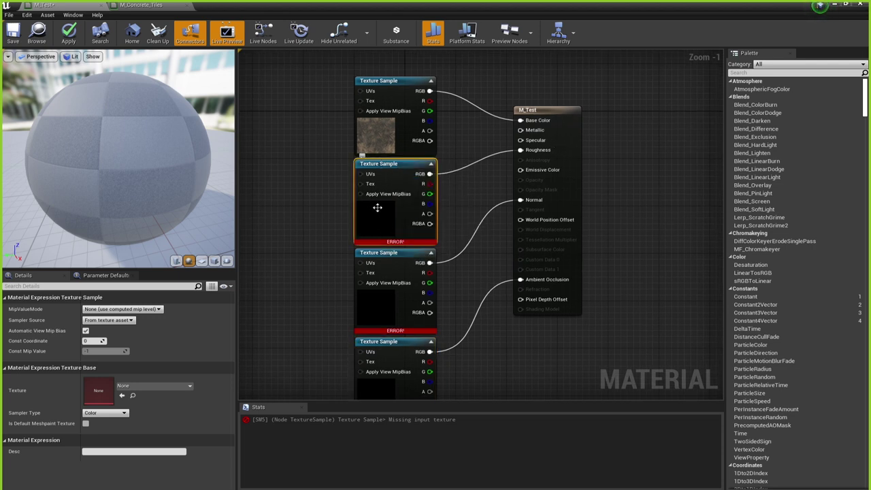
pyautogui.click(149, 390)
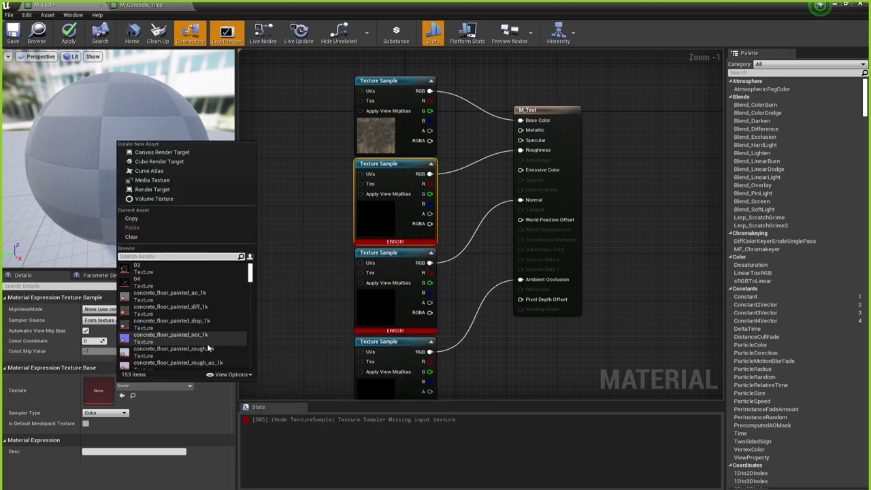
pyautogui.scroll(-2, 205, 322)
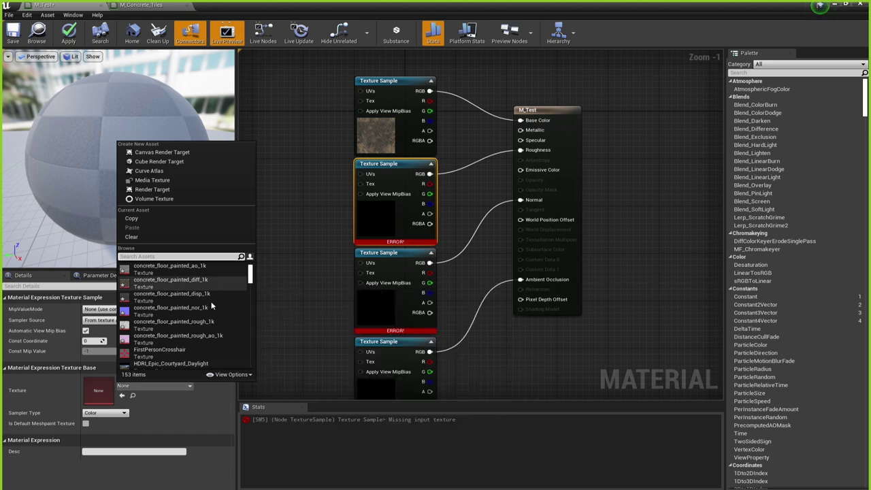
pyautogui.click(200, 324)
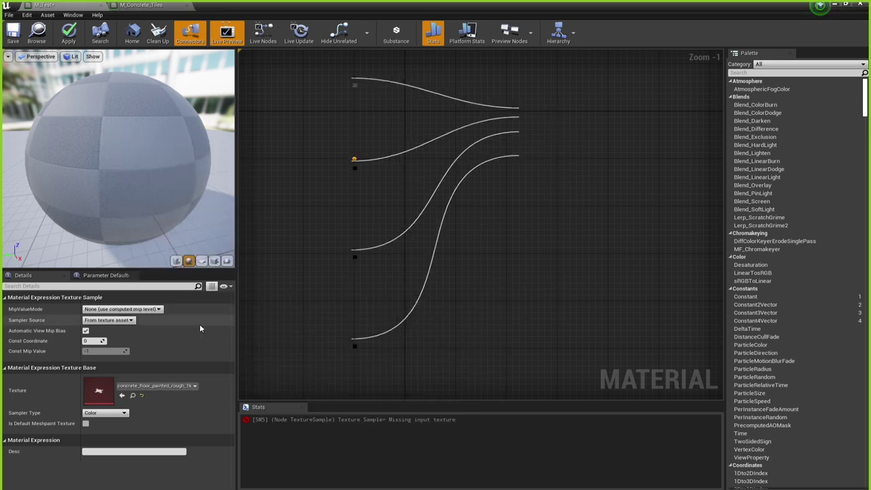
pyautogui.click(345, 288)
pyautogui.moveTo(344, 287); pyautogui.dragTo(342, 233, button='right')
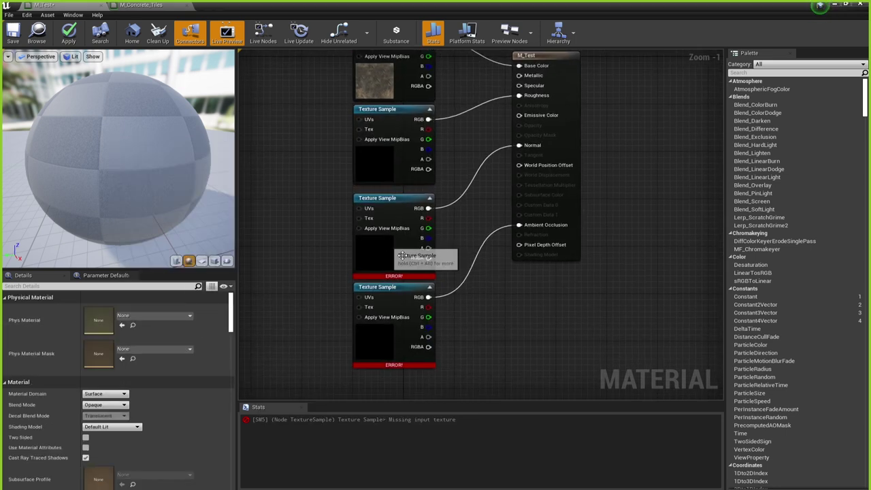
# - Assign concrete_floor_painted_nor_1k to the Normal Texture Sample
pyautogui.click(354, 254)
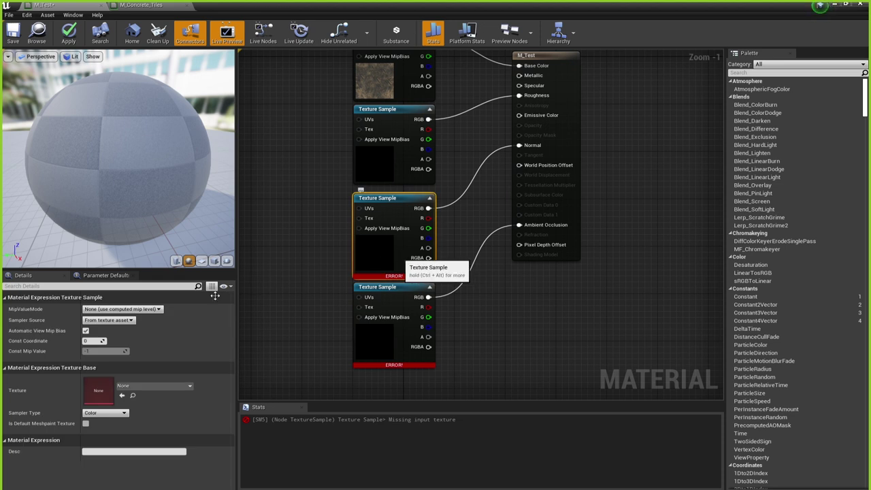
pyautogui.click(154, 386)
pyautogui.scroll(-1, 188, 347)
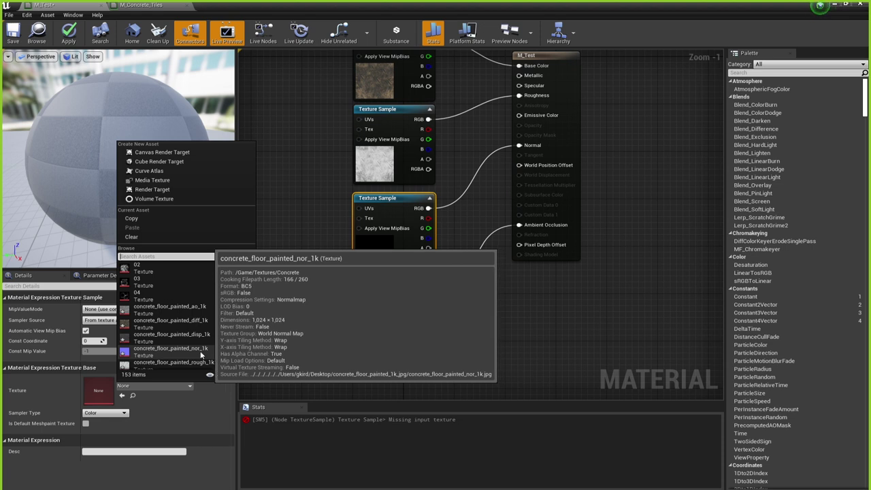
pyautogui.click(200, 351)
pyautogui.click(287, 364)
pyautogui.moveTo(287, 364); pyautogui.dragTo(294, 326, button='right')
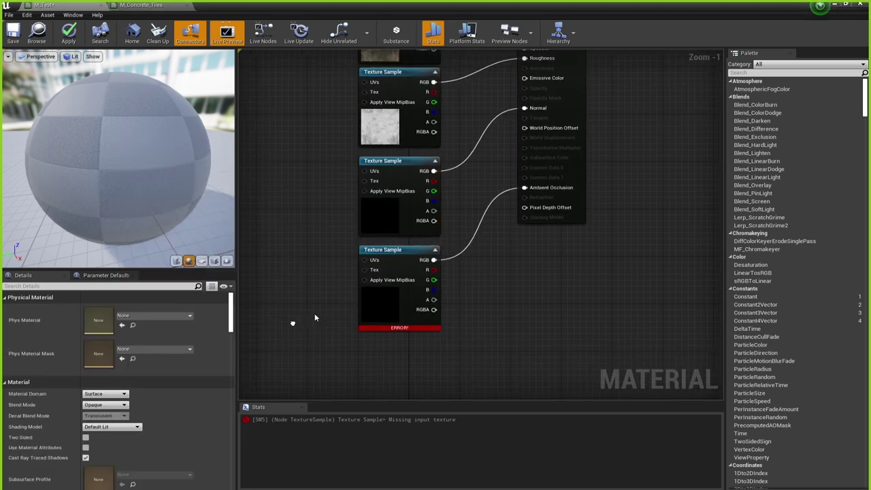
# - Assign concrete_floor_painted_ao_1k to the Ambient Occlusion Texture Sample
pyautogui.click(373, 301)
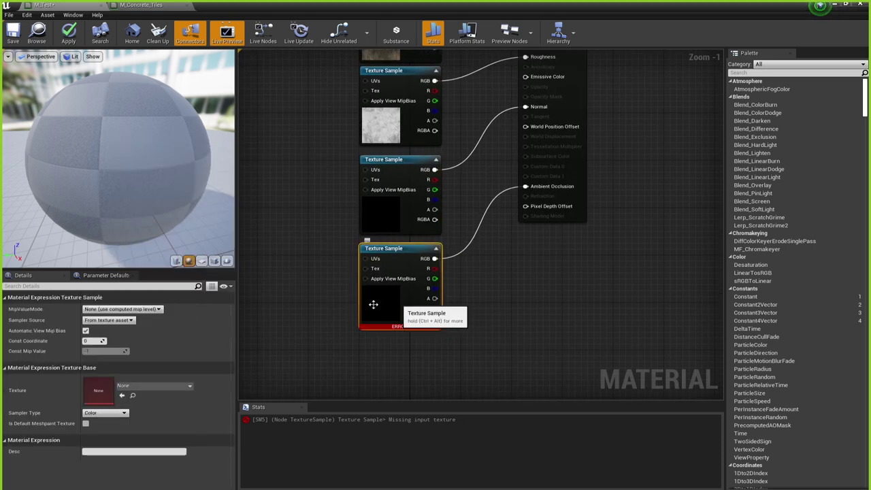
pyautogui.click(150, 386)
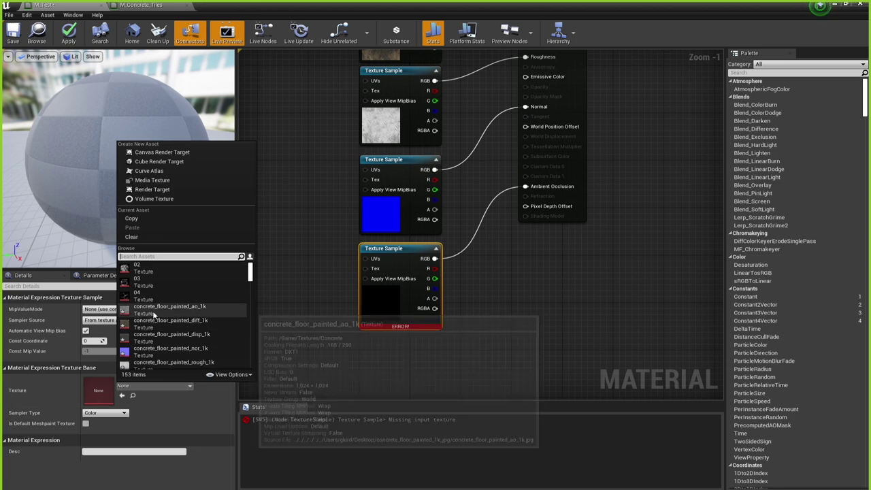
pyautogui.click(197, 309)
pyautogui.click(316, 256)
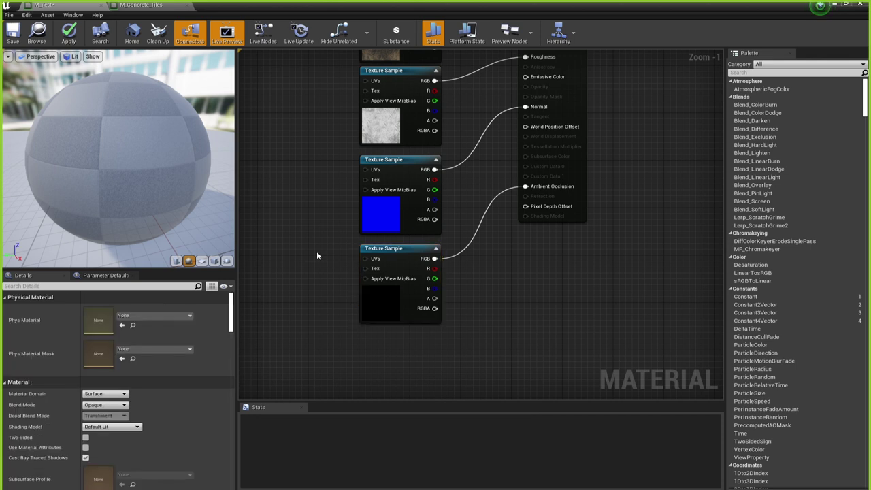
pyautogui.scroll(-1, 348, 340)
# - Orbit and zoom the preview sphere to check M_Test's concrete surface, then save M_Test
pyautogui.moveTo(362, 342); pyautogui.dragTo(363, 315, button='right')
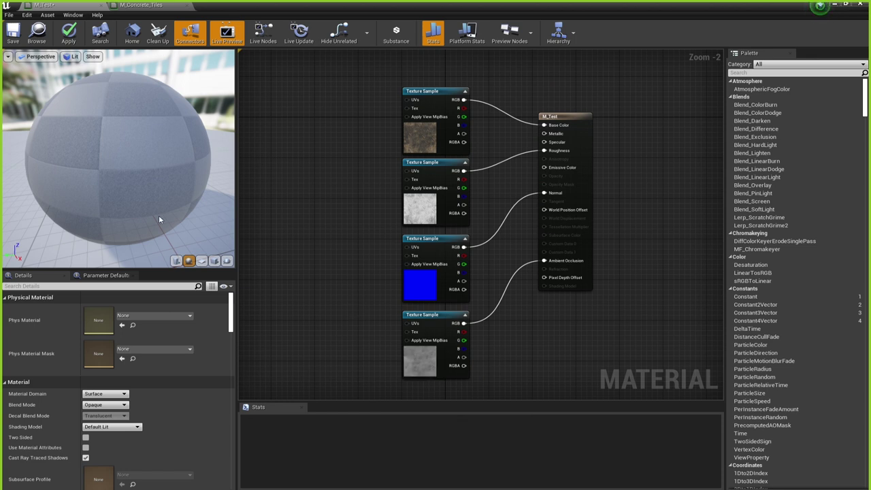
pyautogui.moveTo(159, 219); pyautogui.dragTo(155, 175)
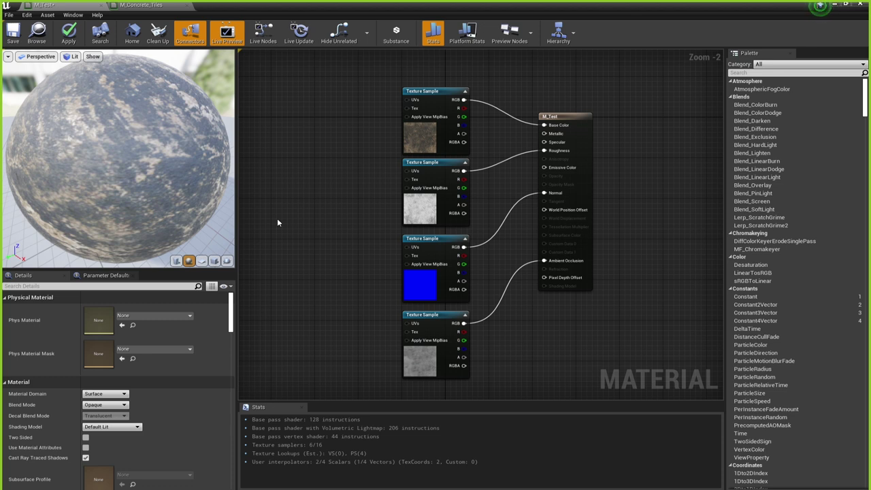
pyautogui.scroll(-5, 166, 185)
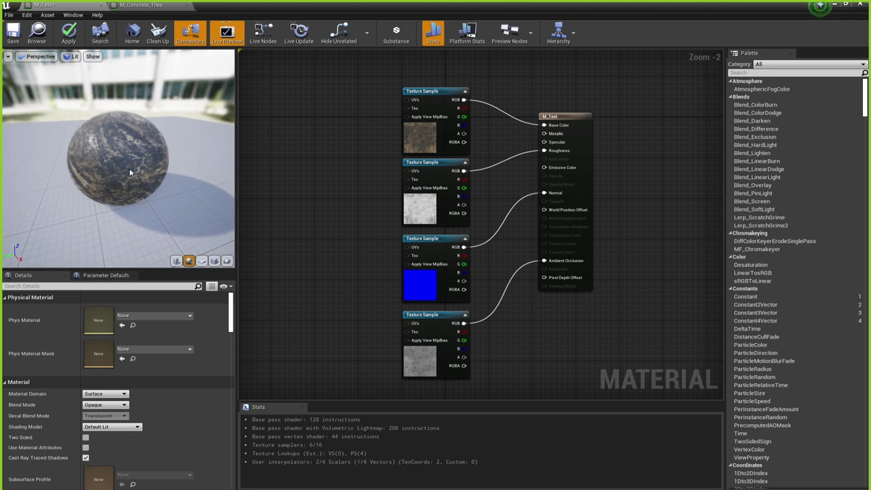
pyautogui.moveTo(112, 161)
pyautogui.mouseDown()
pyautogui.moveTo(170, 162)
pyautogui.moveTo(113, 162)
pyautogui.mouseUp()
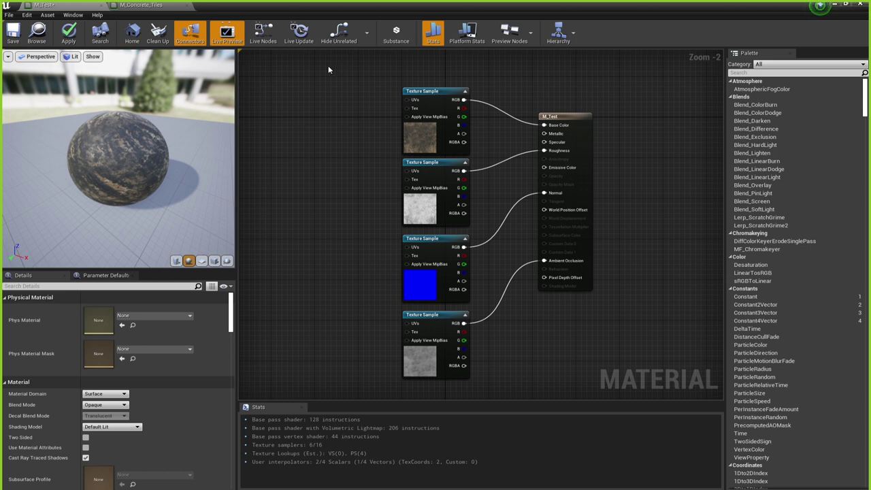
pyautogui.click(13, 34)
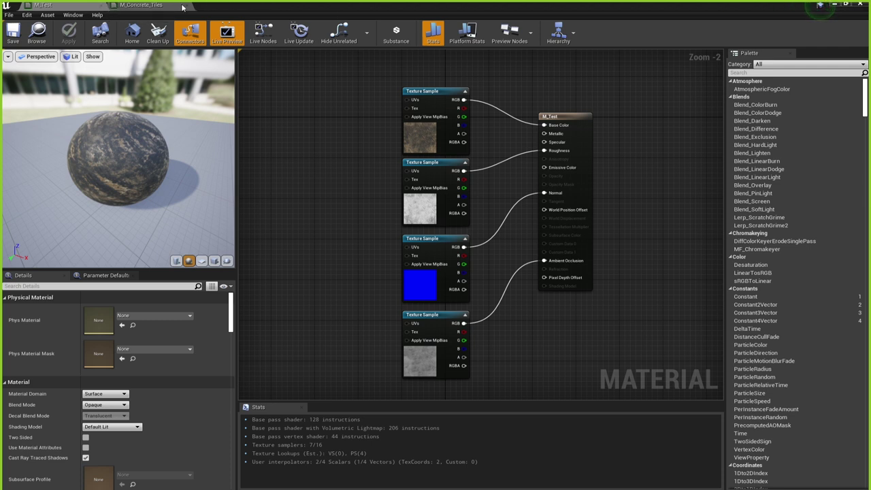
pyautogui.click(101, 5)
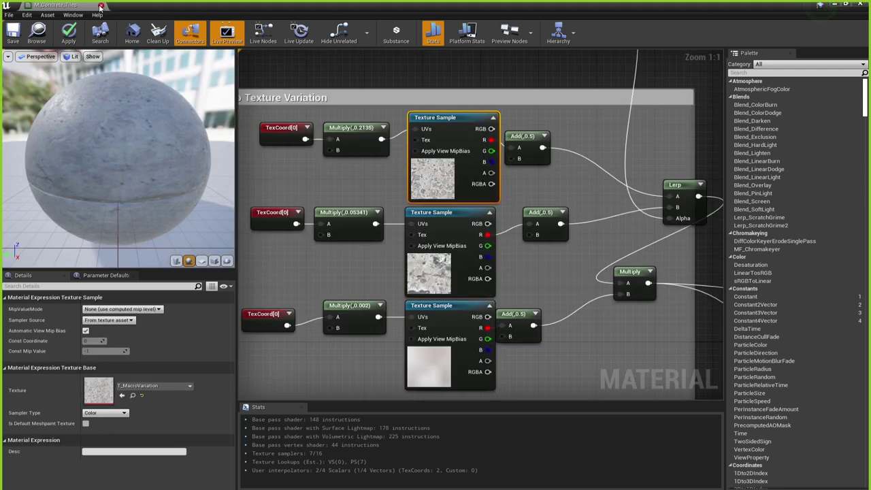
pyautogui.click(495, 76)
pyautogui.scroll(-5, 488, 128)
pyautogui.scroll(1, 478, 143)
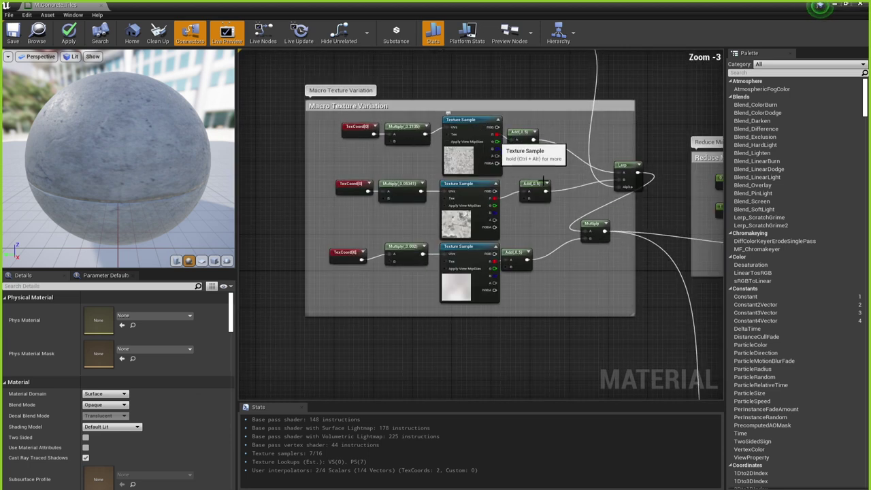
pyautogui.moveTo(590, 203); pyautogui.dragTo(504, 182, button='right')
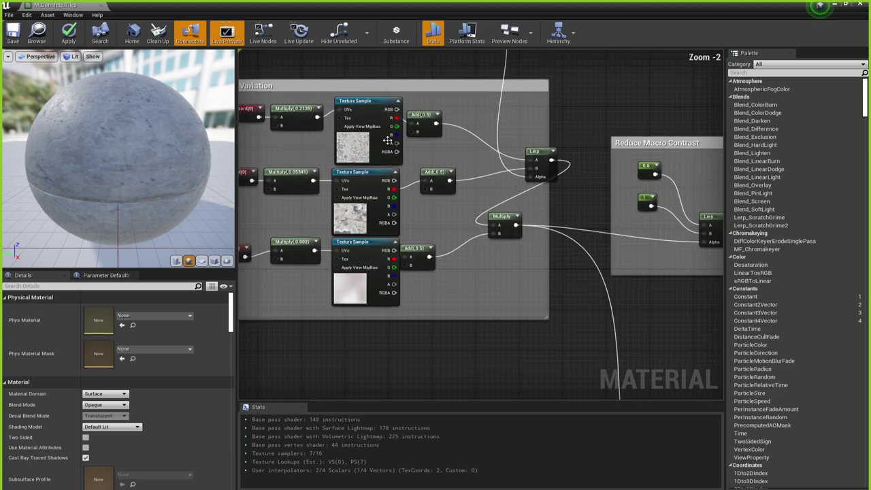
pyautogui.scroll(2, 428, 121)
pyautogui.moveTo(427, 119); pyautogui.dragTo(437, 115)
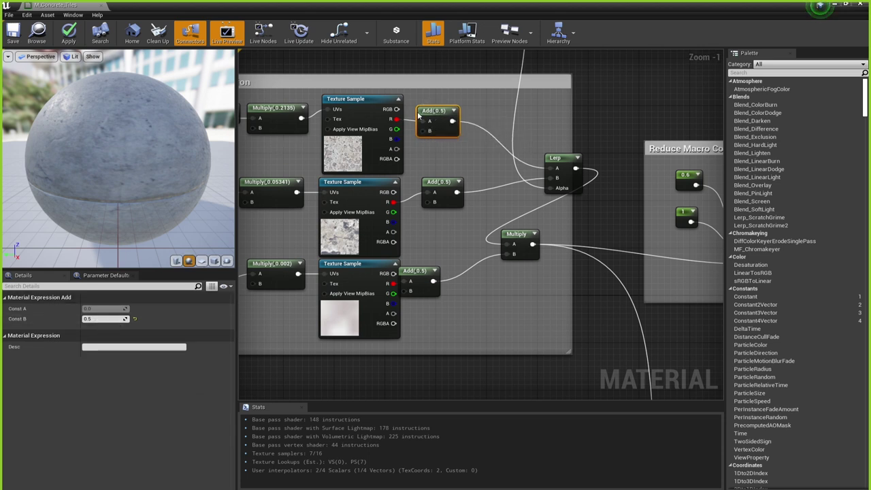
pyautogui.scroll(-6, 470, 189)
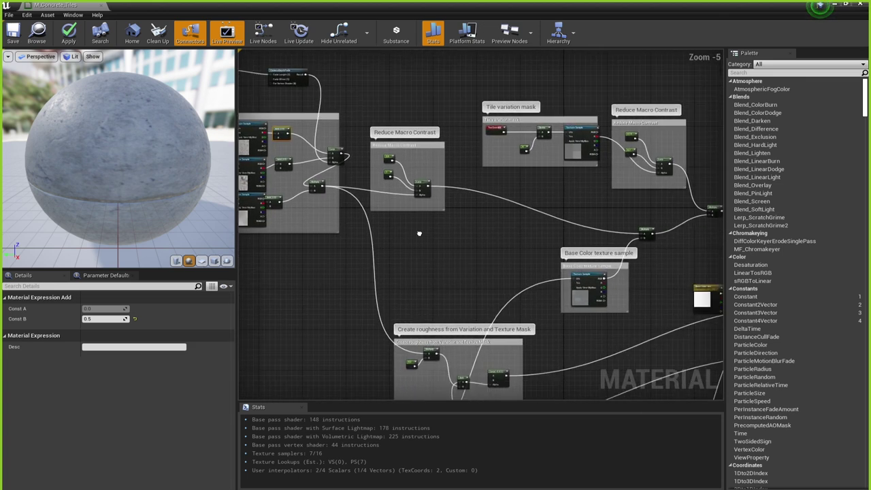
pyautogui.moveTo(418, 233); pyautogui.dragTo(398, 180, button='right')
pyautogui.scroll(5, 405, 173)
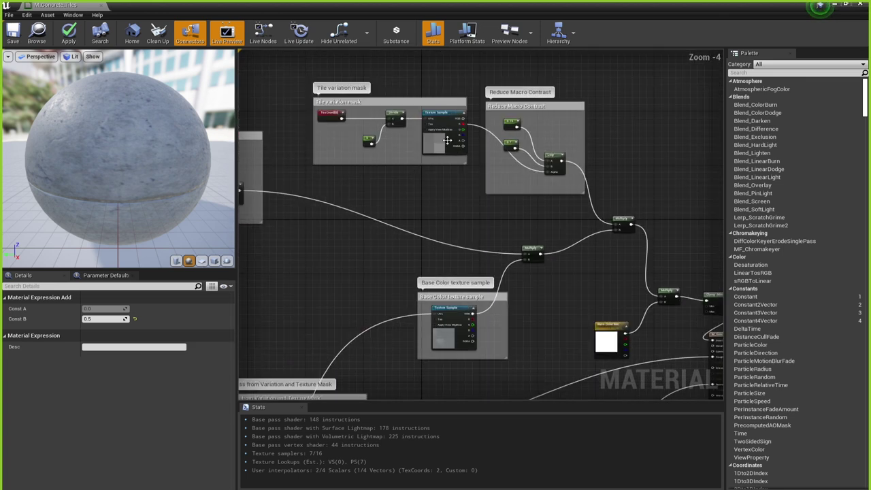
pyautogui.scroll(-3, 531, 236)
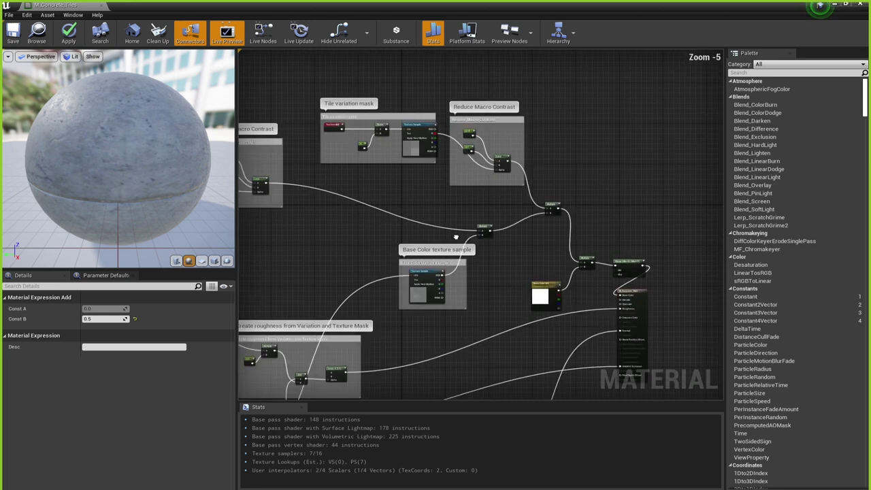
pyautogui.moveTo(531, 235); pyautogui.dragTo(373, 150, button='right')
pyautogui.scroll(3, 373, 150)
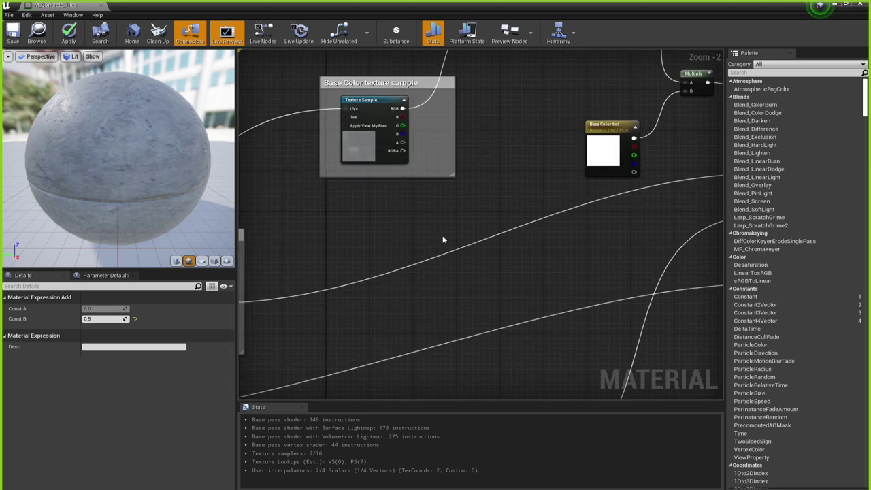
pyautogui.moveTo(443, 239); pyautogui.dragTo(458, 69, button='right')
pyautogui.moveTo(465, 204); pyautogui.dragTo(488, 152, button='right')
pyautogui.scroll(-2, 490, 64)
pyautogui.scroll(-1, 450, 170)
pyautogui.scroll(3, 427, 259)
pyautogui.scroll(2, 428, 258)
pyautogui.moveTo(429, 272); pyautogui.dragTo(438, 204, button='right')
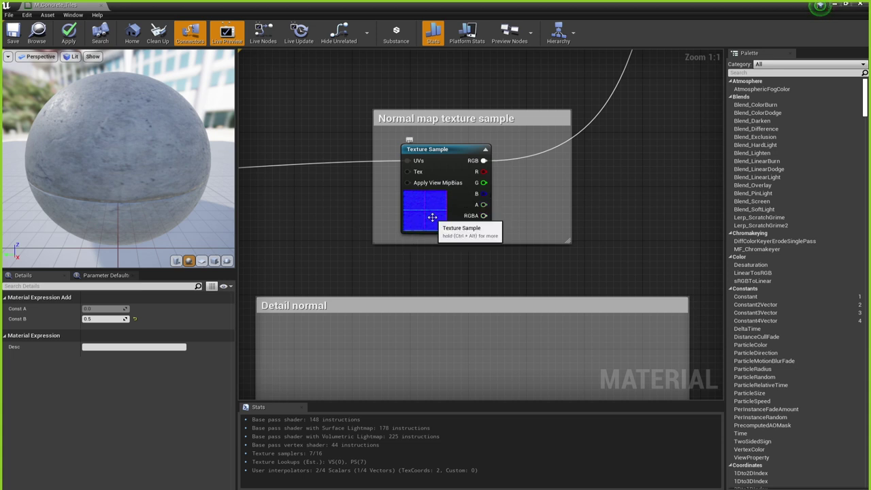
pyautogui.moveTo(563, 127); pyautogui.dragTo(578, 229, button='right')
pyautogui.scroll(-6, 470, 214)
pyautogui.scroll(3, 471, 214)
pyautogui.scroll(3, 473, 241)
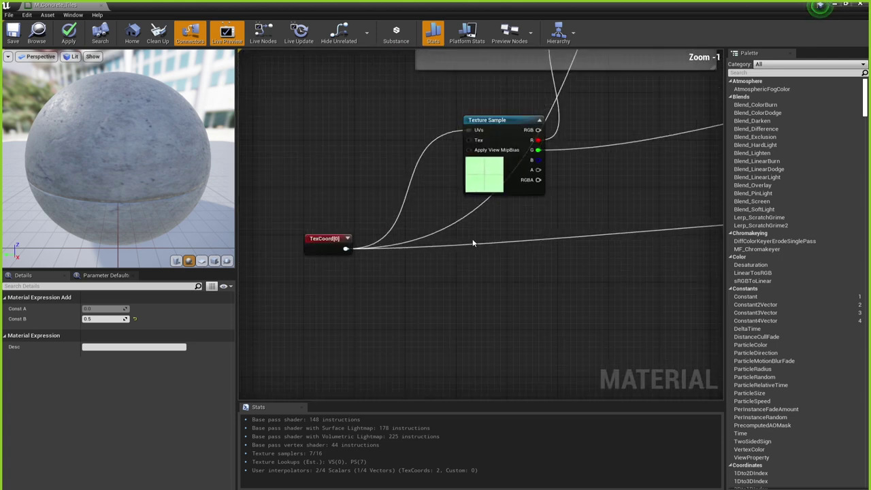
pyautogui.moveTo(302, 239); pyautogui.dragTo(302, 221)
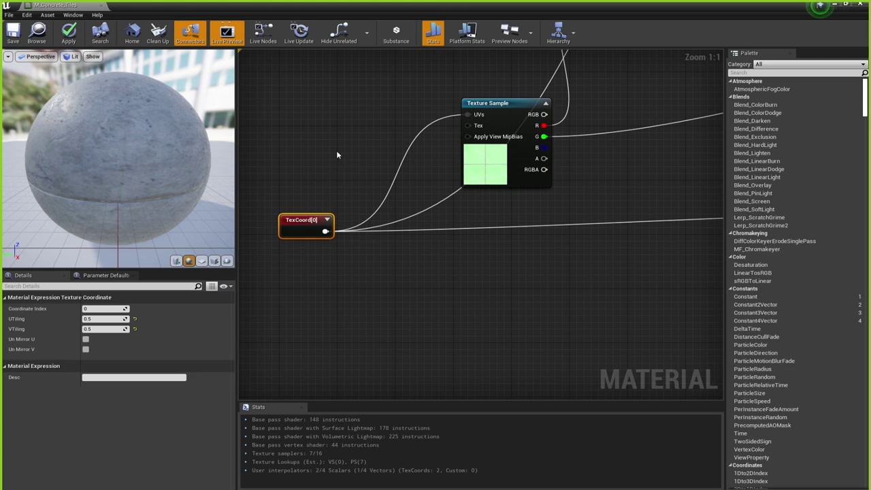
pyautogui.click(336, 150)
pyautogui.moveTo(363, 137); pyautogui.dragTo(354, 233, button='right')
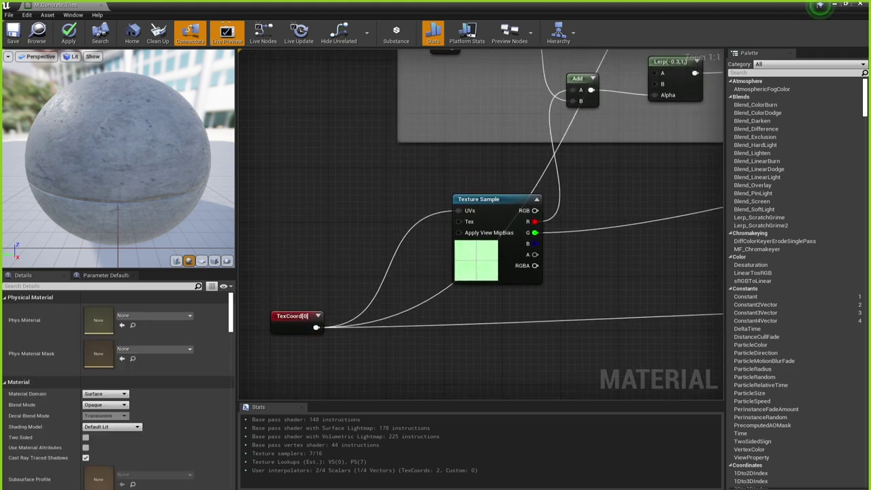
# - Close the M_Concrete_Tiles tab, cancel the apply-changes prompt, and minimise the Material Editor
pyautogui.click(102, 6)
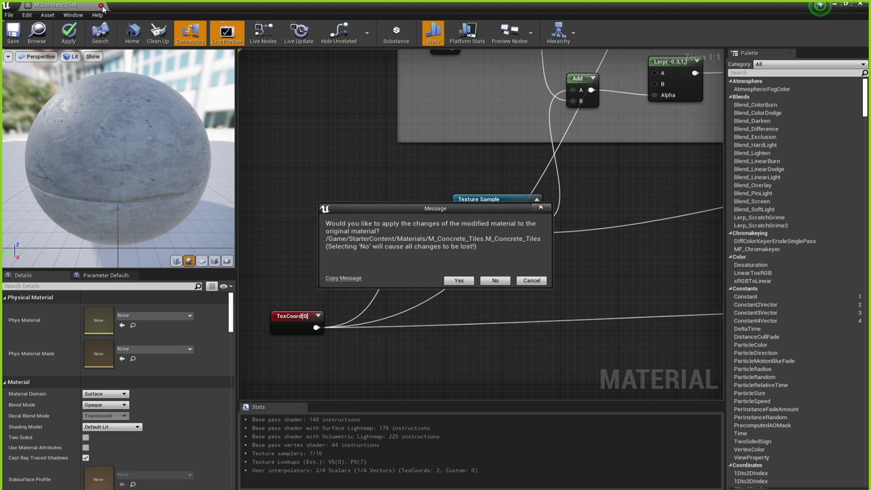
pyautogui.click(531, 281)
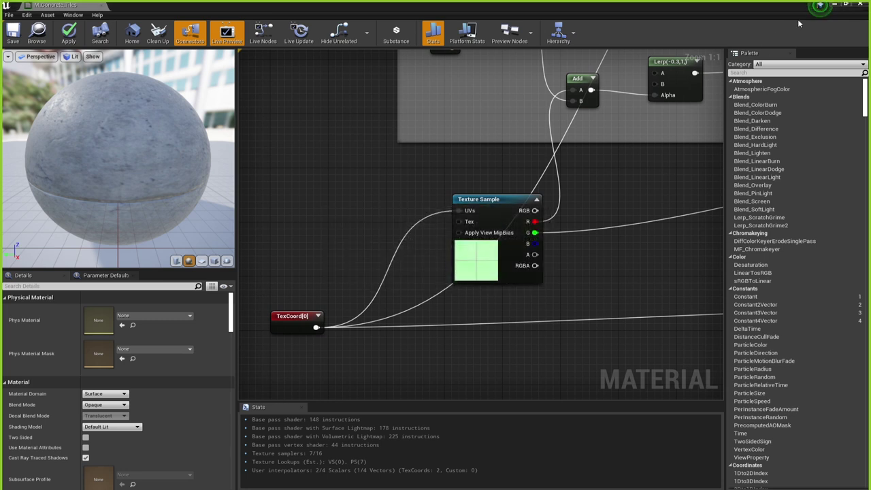
pyautogui.click(833, 6)
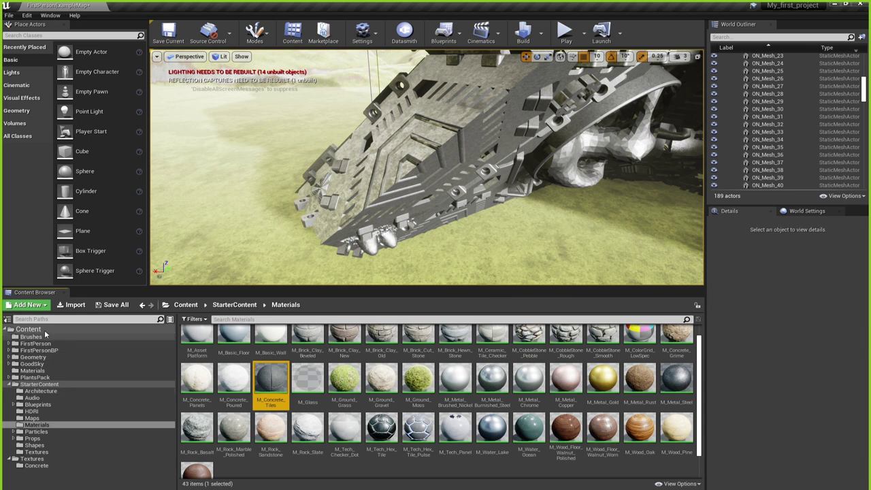
# - Create the M_Test_Inst material instance from M_Test in Content/Materials, and select hull piece ON_Mesh_32
pyautogui.click(37, 372)
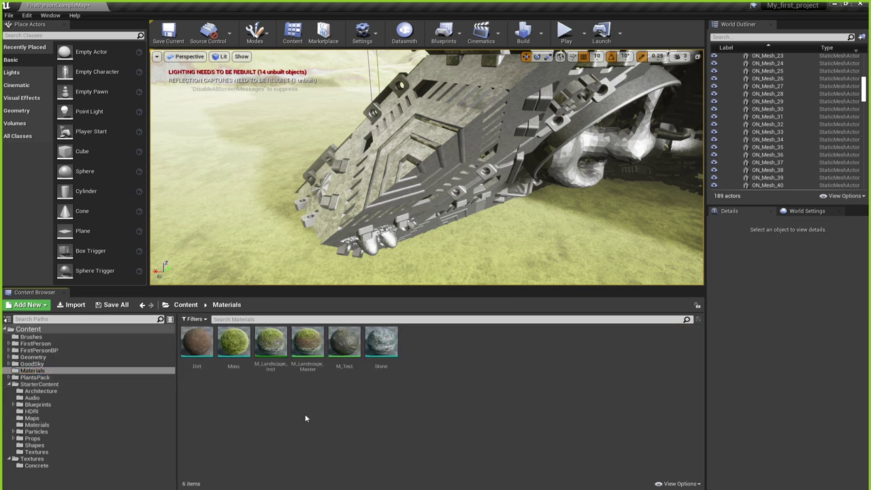
pyautogui.click(349, 349)
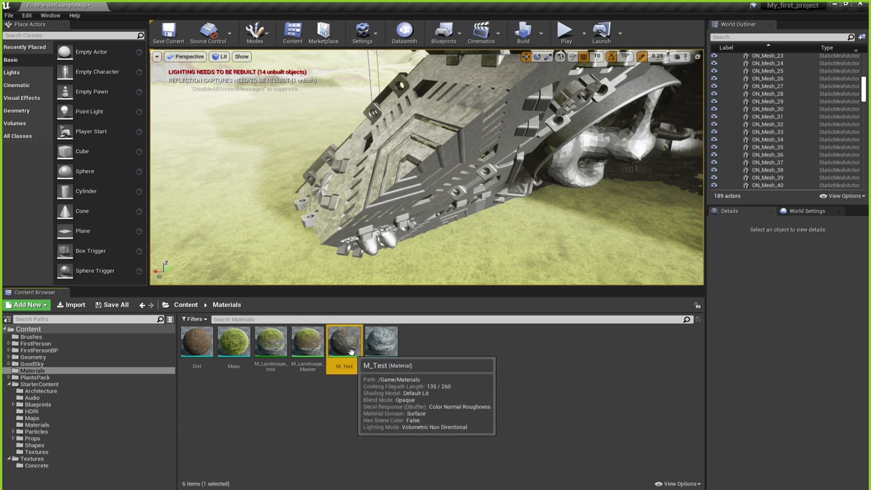
pyautogui.rightClick(352, 351)
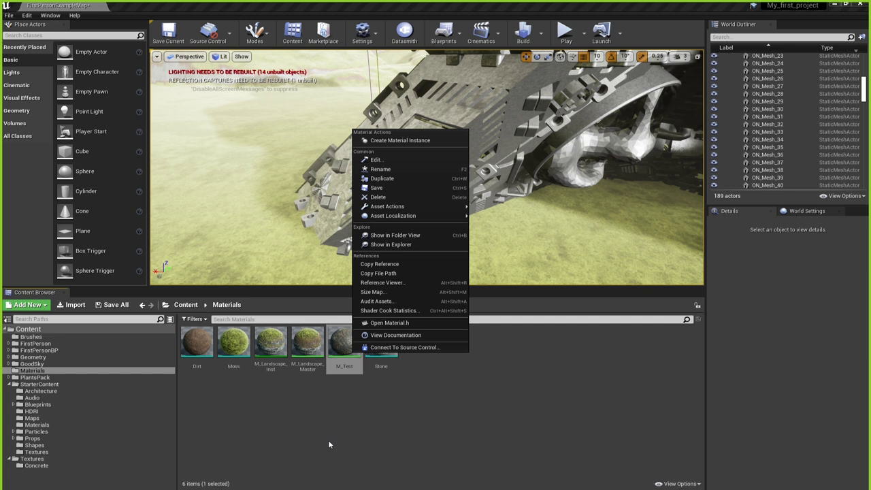
pyautogui.moveTo(335, 348)
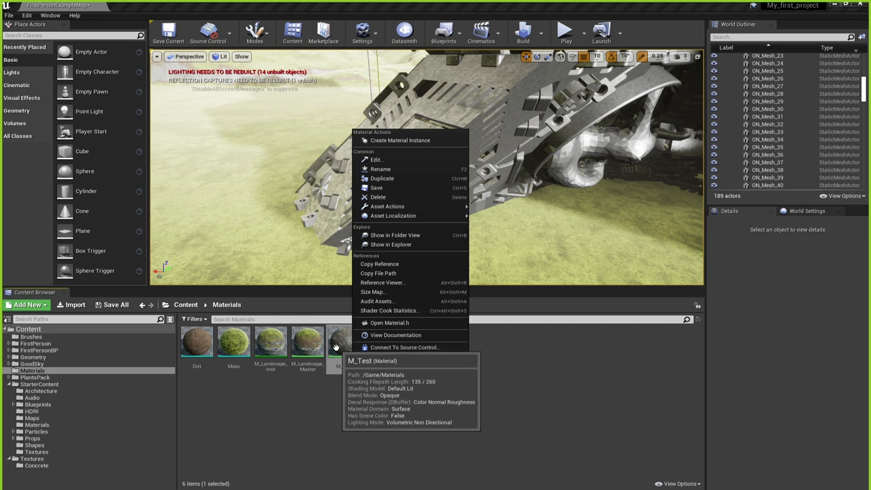
pyautogui.click(409, 141)
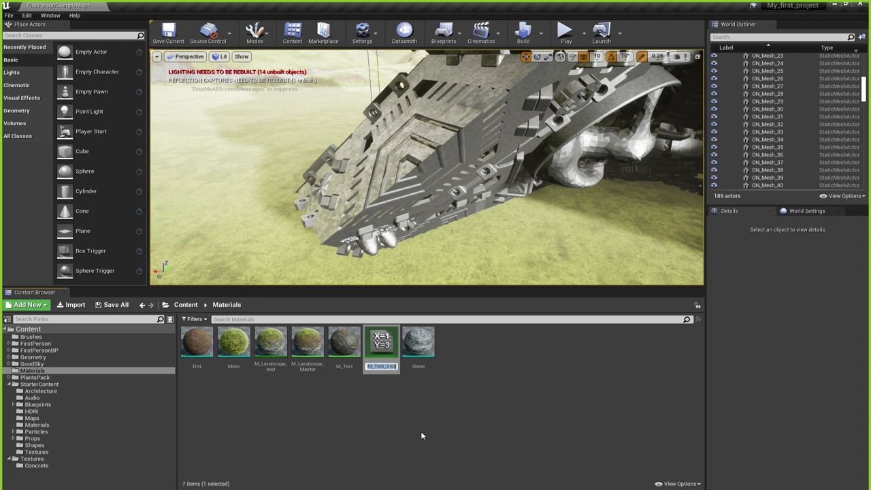
pyautogui.press('Return')
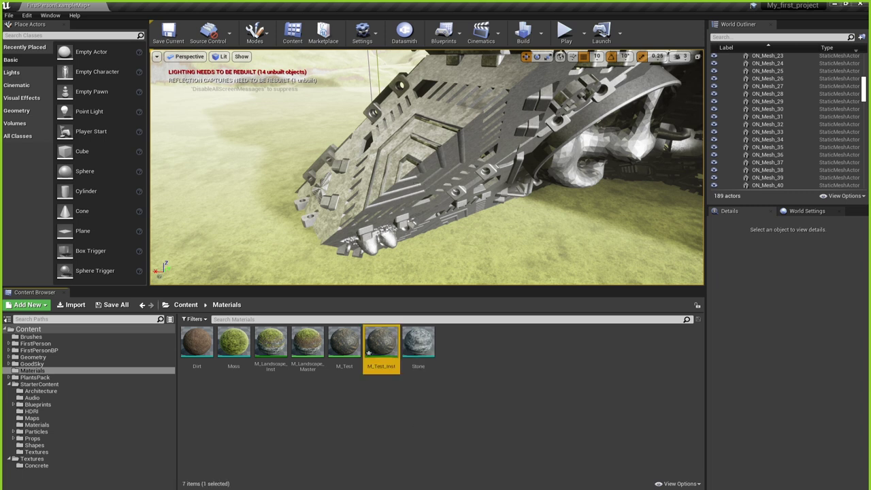
pyautogui.click(421, 182)
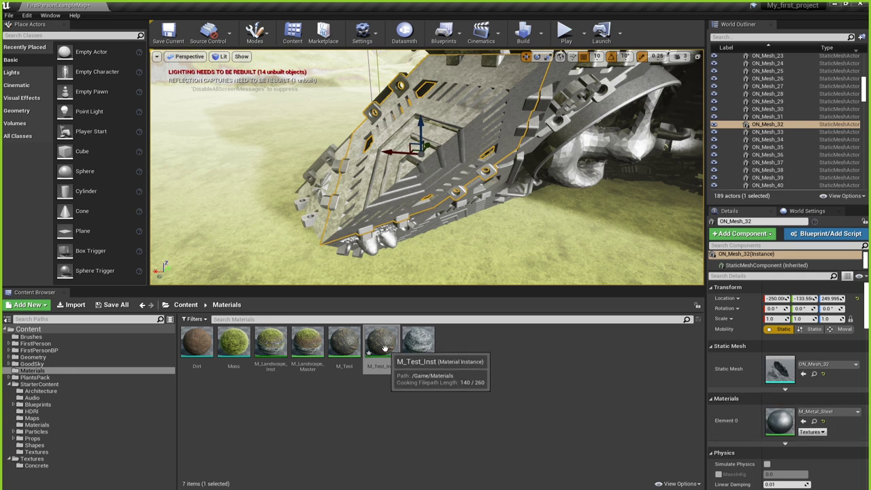
# - Assign M_Test_Inst to ON_Mesh_32's Element 0 material slot and view the textured hull
pyautogui.moveTo(379, 362); pyautogui.dragTo(774, 419)
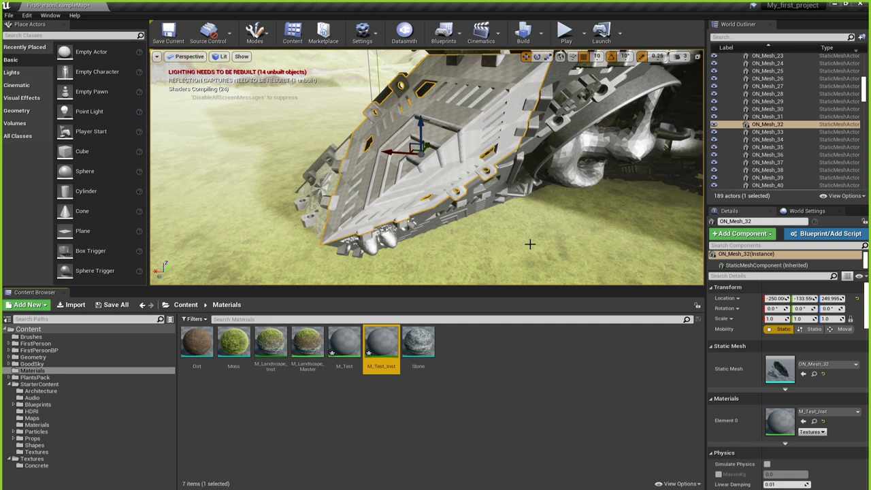
pyautogui.moveTo(517, 245); pyautogui.dragTo(518, 238)
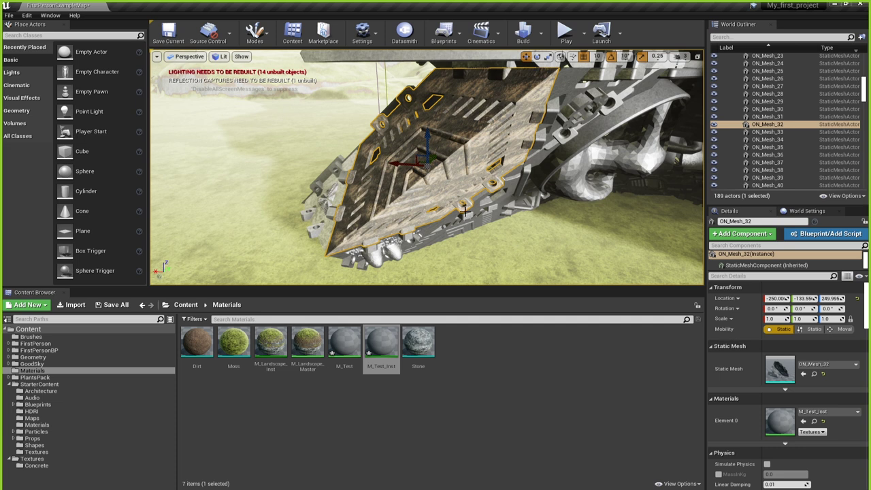
pyautogui.moveTo(514, 247); pyautogui.dragTo(468, 211, button='right')
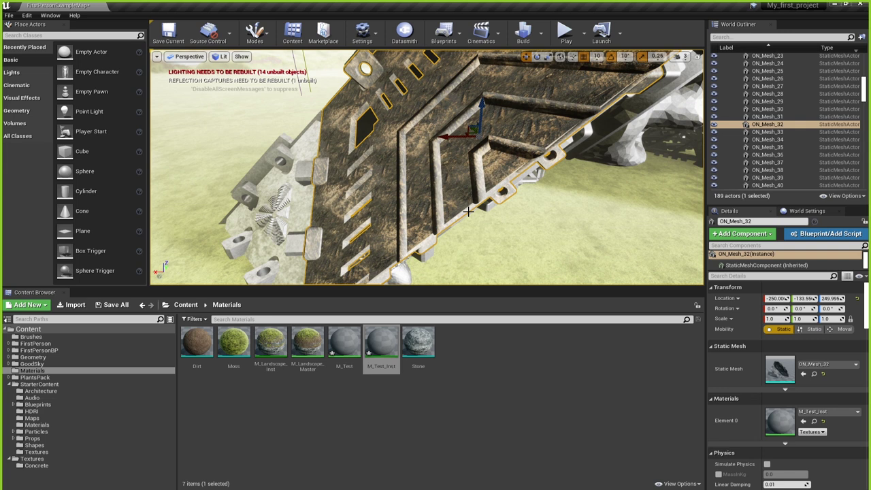
pyautogui.click(388, 412)
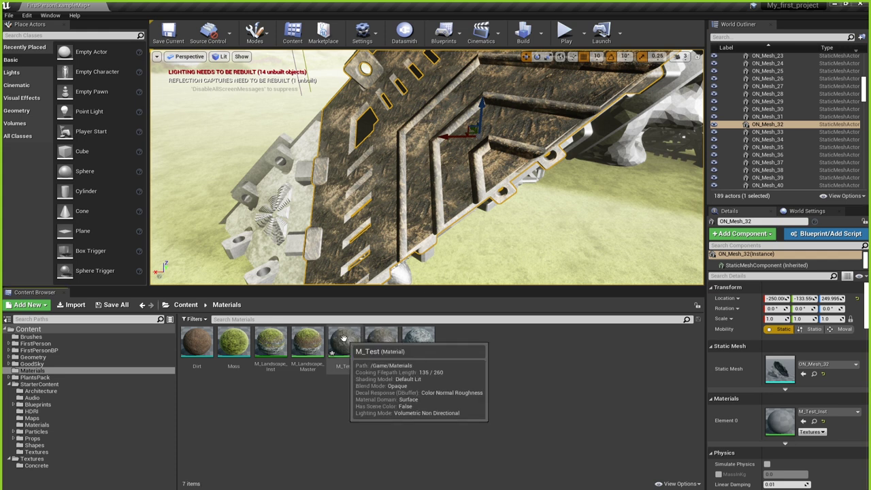
# - Open M_Test in the material editor and look over its texture sample graph
pyautogui.doubleClick(344, 338)
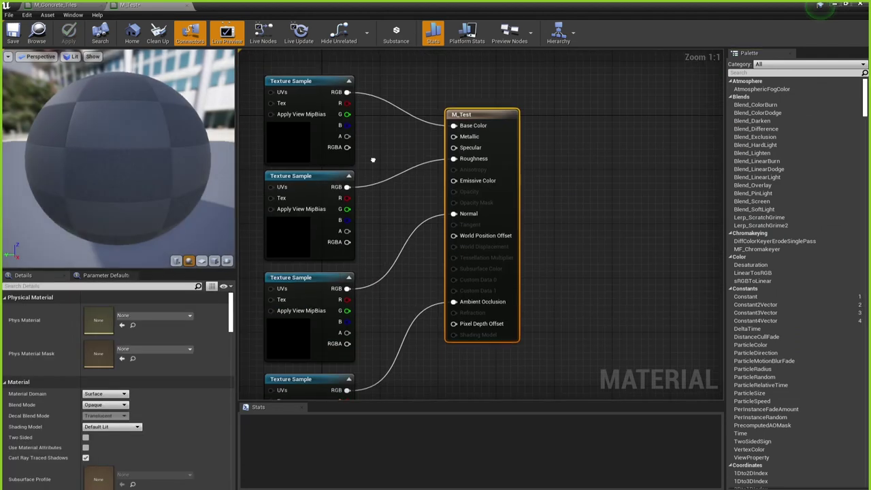
pyautogui.rightClick(425, 266)
pyautogui.click(416, 192)
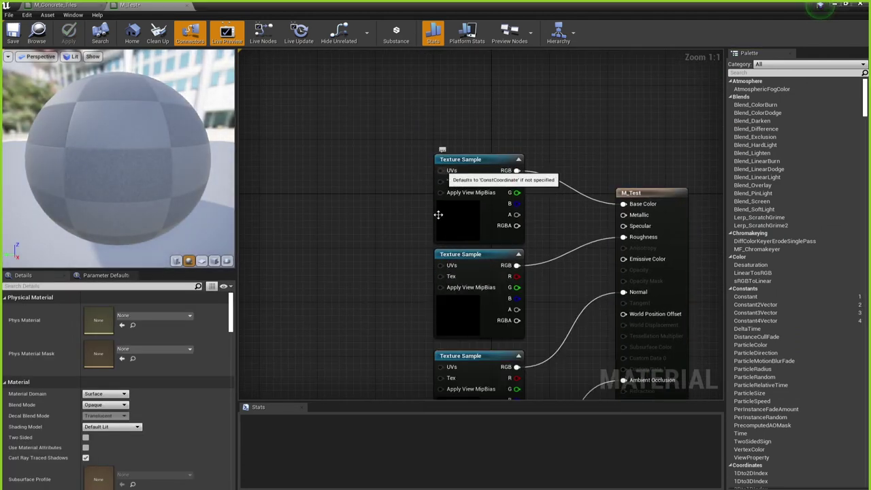
pyautogui.moveTo(381, 279); pyautogui.dragTo(383, 196, button='right')
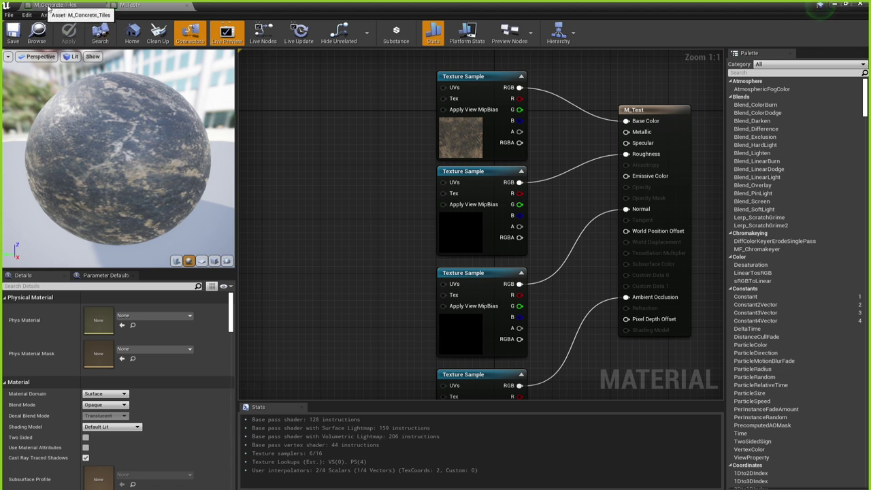
# - Switch to M_Concrete_Tiles and check the tiling on its TexCoord node
pyautogui.click(51, 6)
pyautogui.moveTo(293, 304); pyautogui.dragTo(378, 235, button='right')
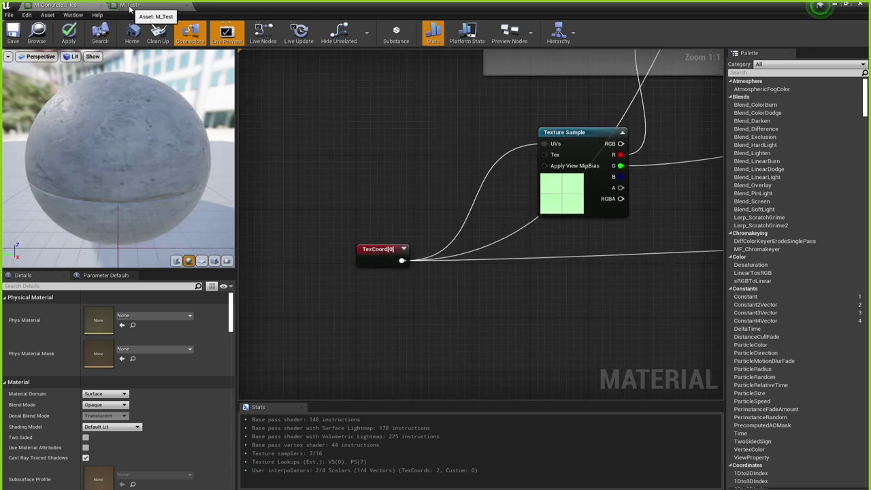
pyautogui.scroll(-5, 285, 168)
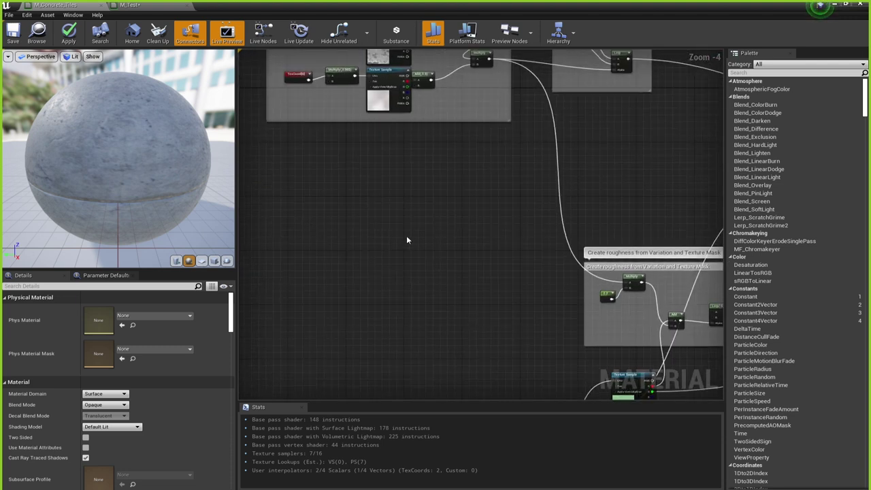
pyautogui.scroll(5, 399, 258)
pyautogui.click(371, 238)
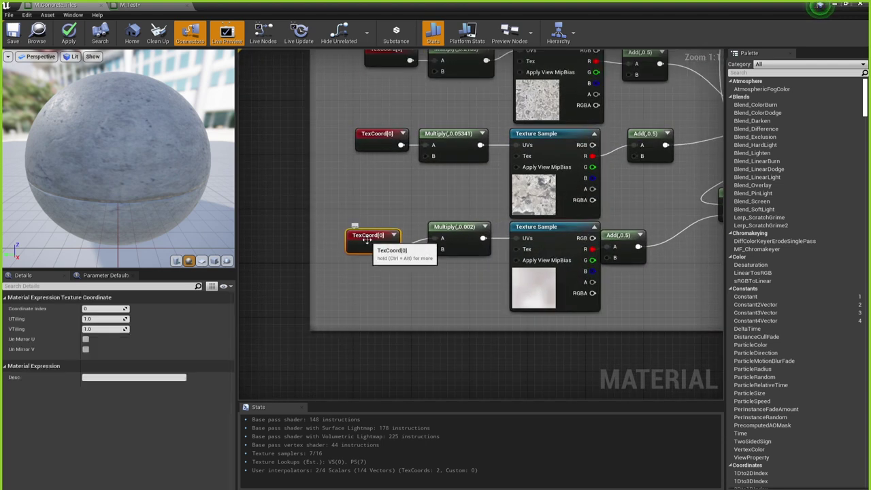
pyautogui.click(300, 167)
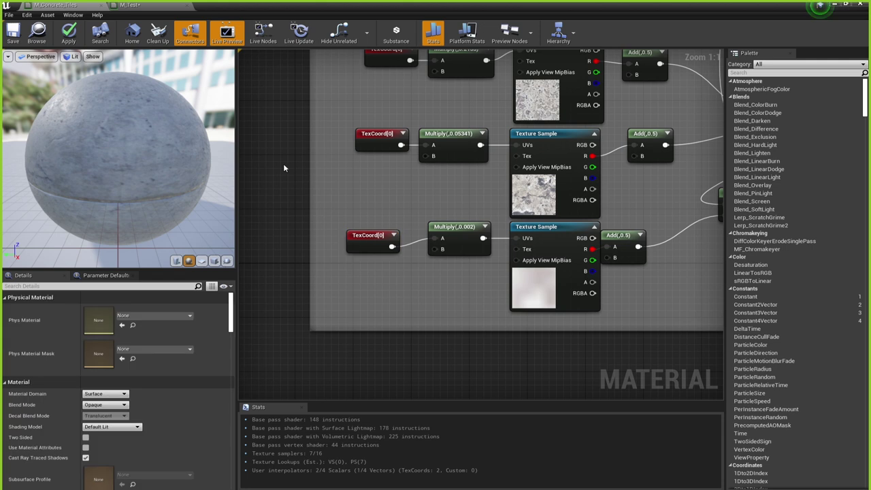
# - Inspect the Multiply nodes (0.002, 0.05341, 0.2135) in Macro Texture Variation, then return to M_Test
pyautogui.moveTo(284, 163); pyautogui.dragTo(285, 238, button='right')
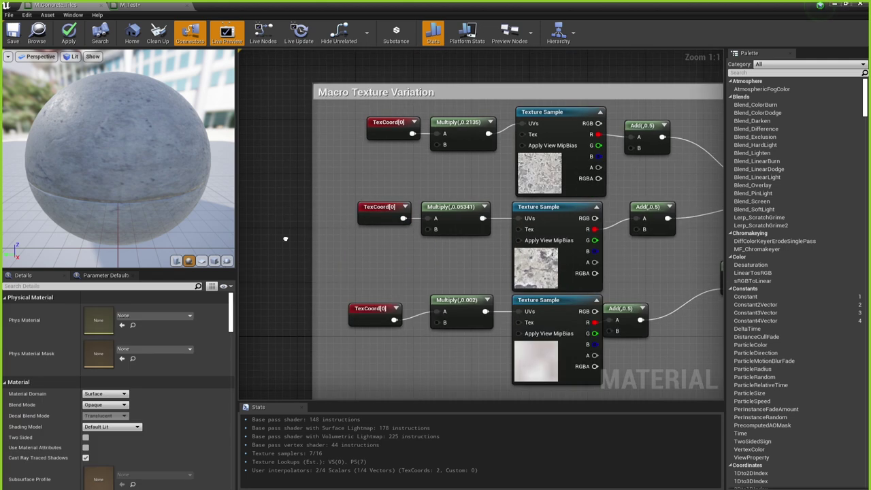
pyautogui.click(469, 308)
pyautogui.click(272, 202)
pyautogui.click(435, 205)
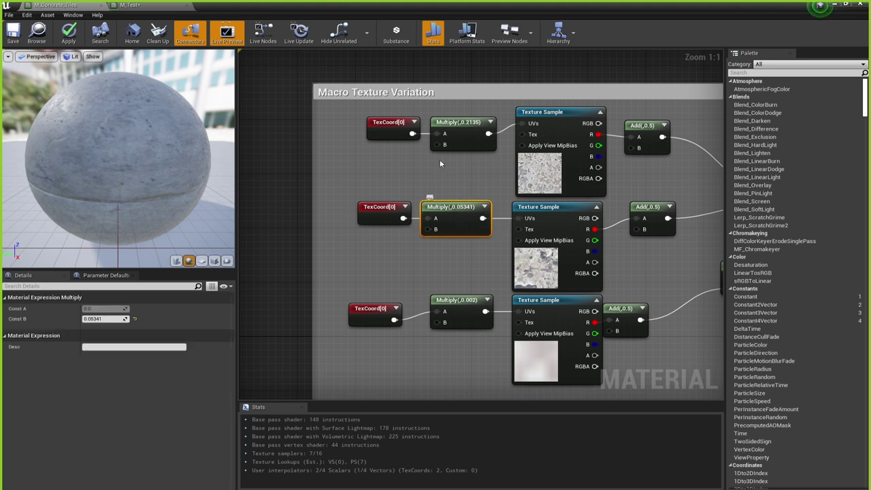
pyautogui.click(453, 123)
pyautogui.click(255, 142)
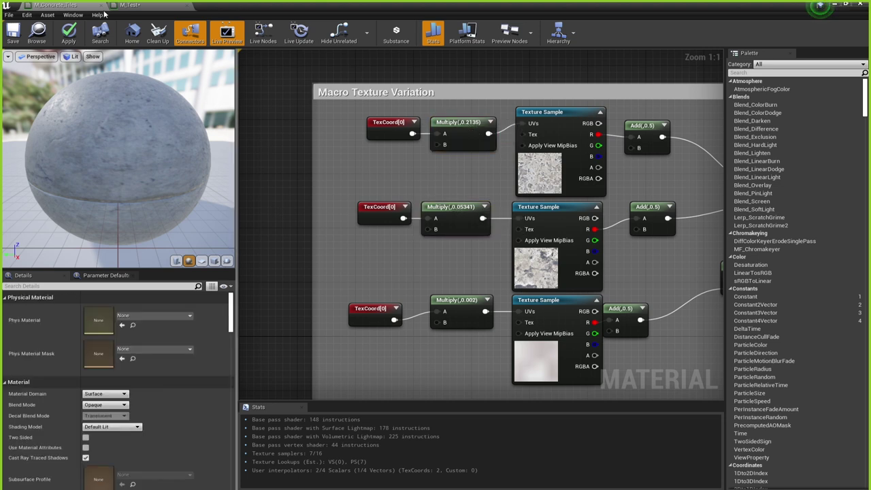
pyautogui.click(130, 5)
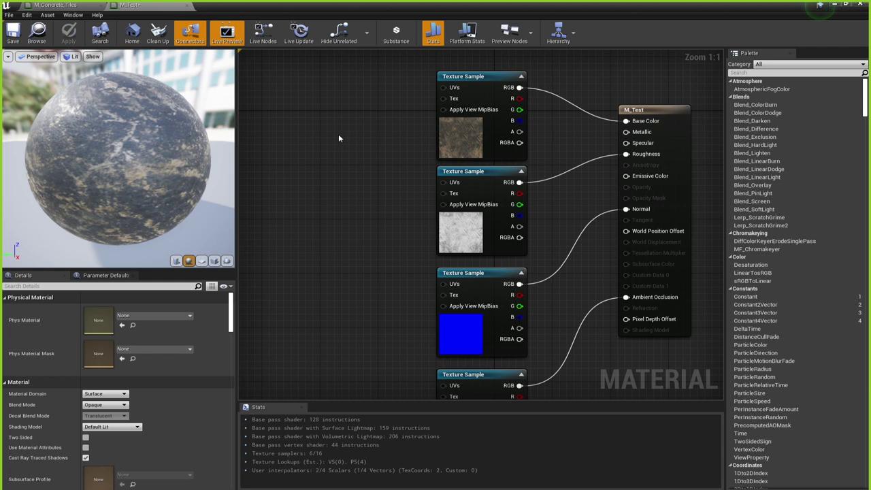
# - Add a TexCoord[0] node, tiling 1.0 in U and V, left of M_Test's texture samples
pyautogui.rightClick(302, 145)
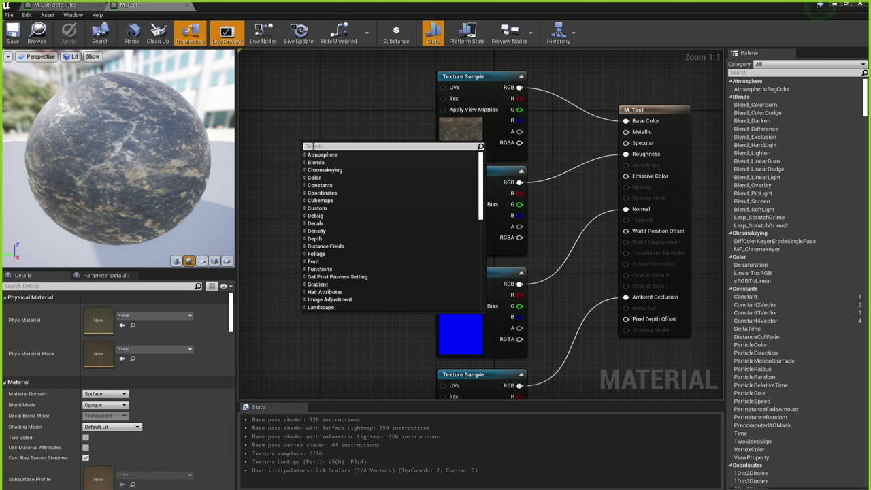
pyautogui.write('tex')
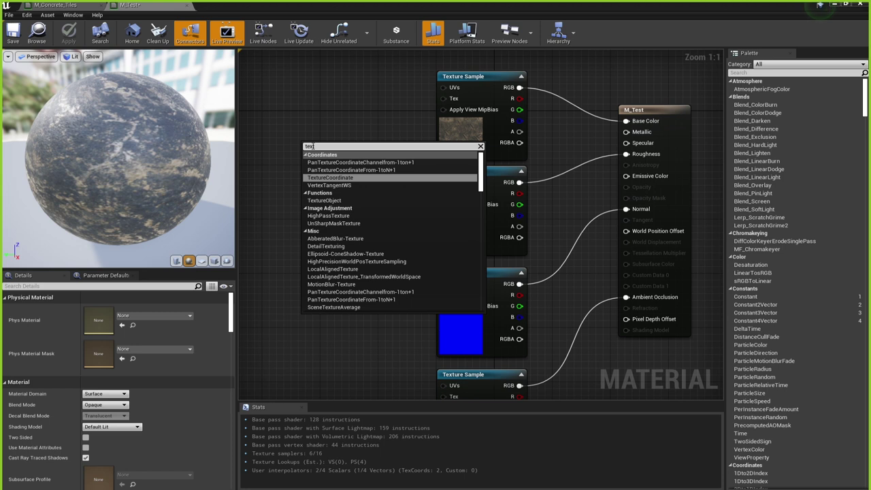
pyautogui.write('t')
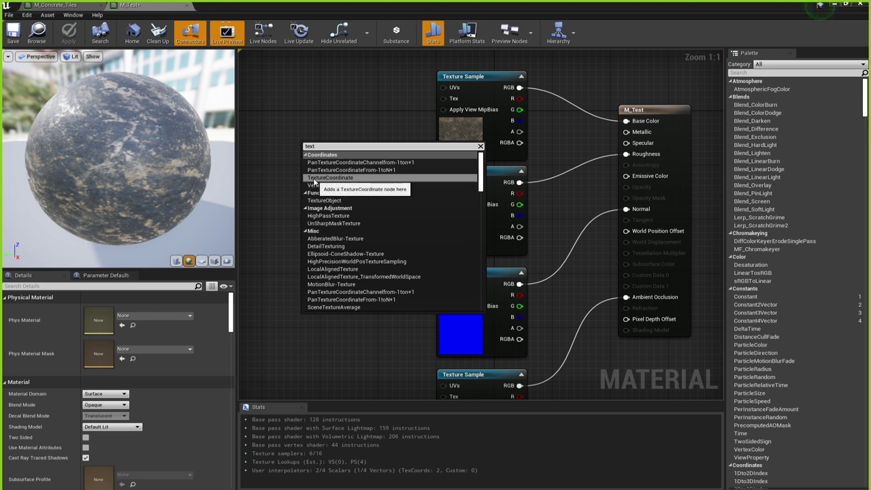
pyautogui.click(330, 177)
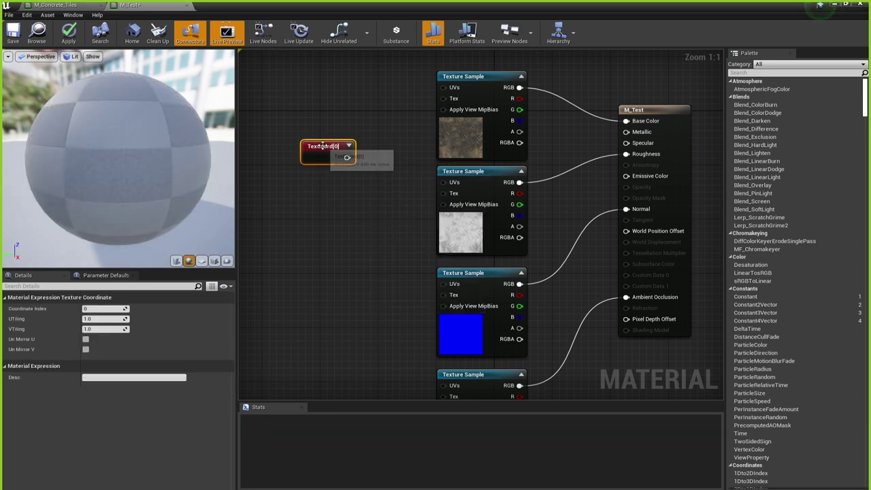
pyautogui.moveTo(327, 152); pyautogui.dragTo(280, 162)
pyautogui.click(288, 249)
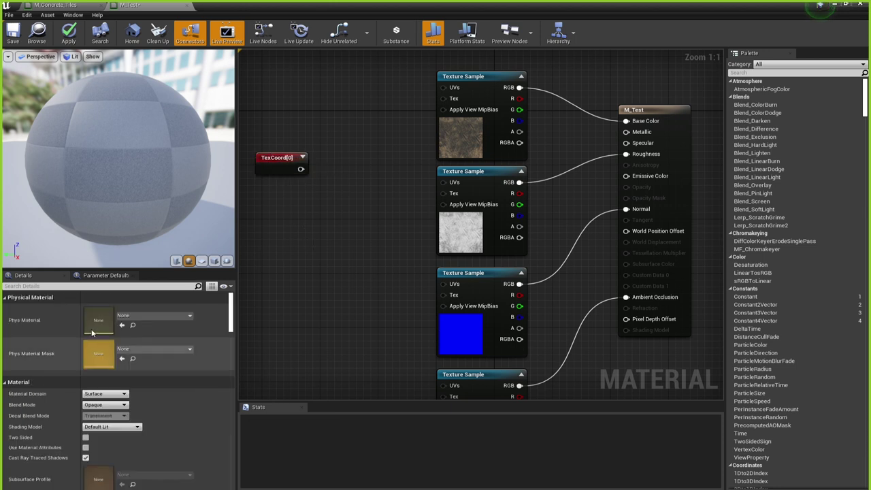
pyautogui.click(284, 165)
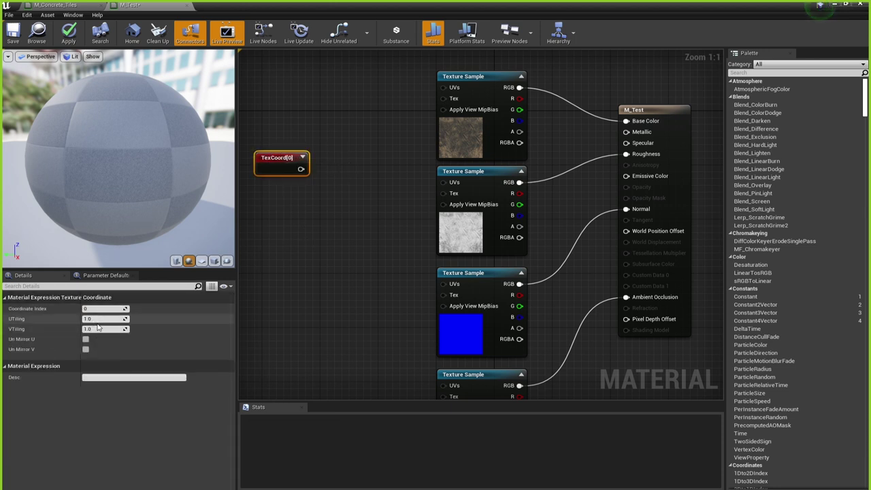
pyautogui.click(302, 243)
pyautogui.moveTo(300, 169); pyautogui.dragTo(330, 167)
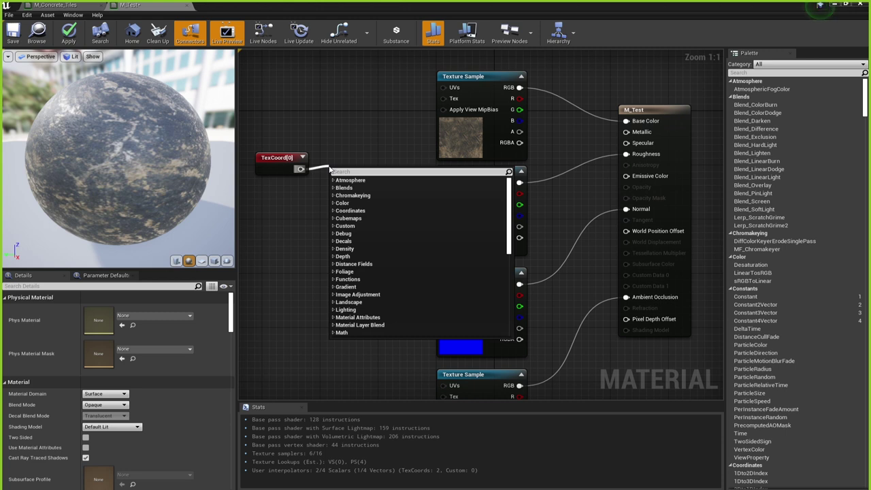
# - Add a Multiply node fed by the TexCoord output
pyautogui.write('mul')
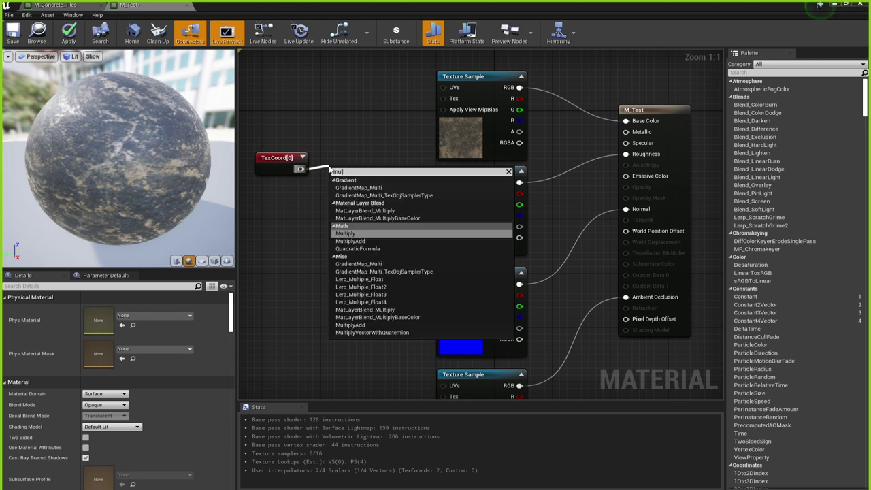
pyautogui.click(348, 234)
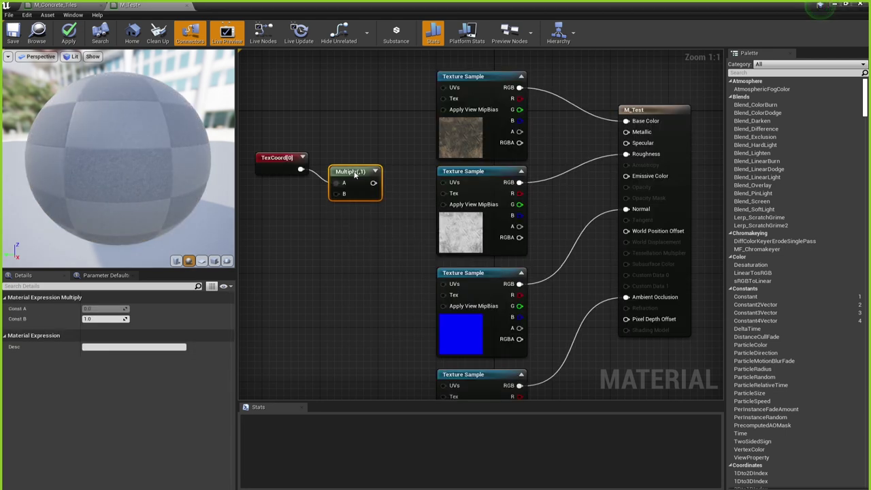
pyautogui.moveTo(357, 164); pyautogui.dragTo(351, 170)
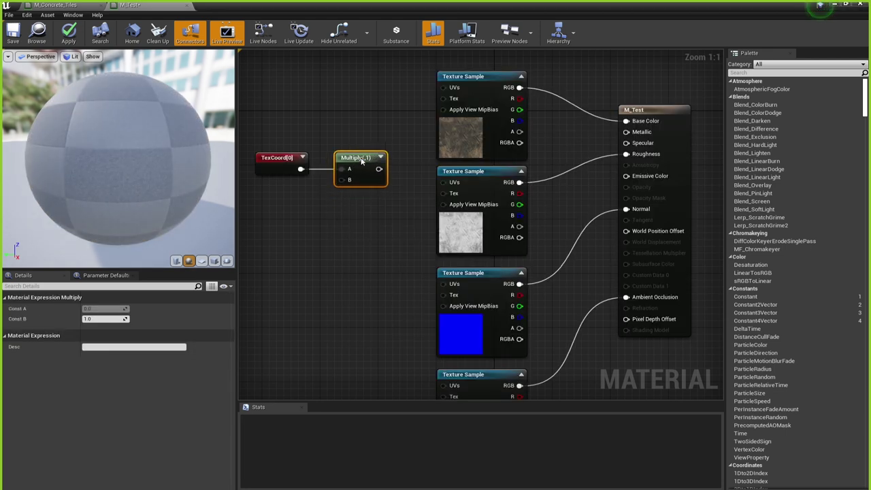
pyautogui.click(285, 222)
pyautogui.moveTo(285, 221); pyautogui.dragTo(346, 212, button='right')
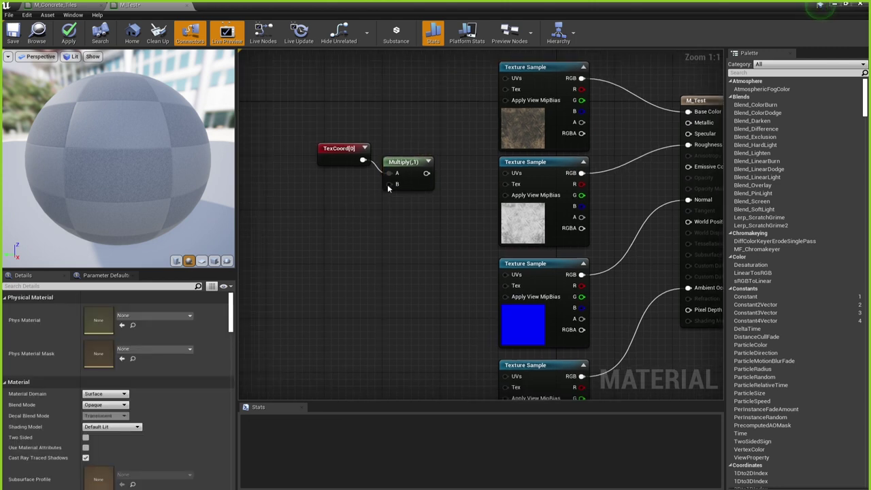
pyautogui.click(410, 167)
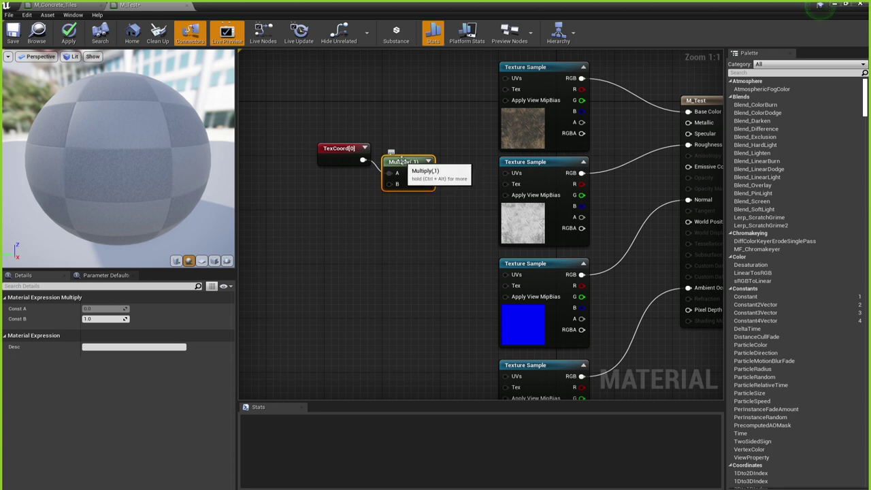
# - Feed Multiply's B input with a new scalar parameter named 'Tiling size'
pyautogui.moveTo(397, 183); pyautogui.dragTo(352, 201)
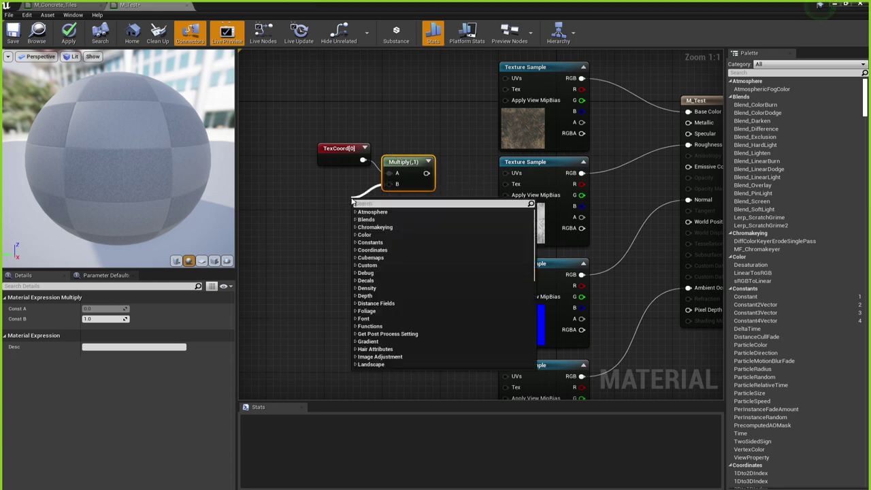
pyautogui.write('scala')
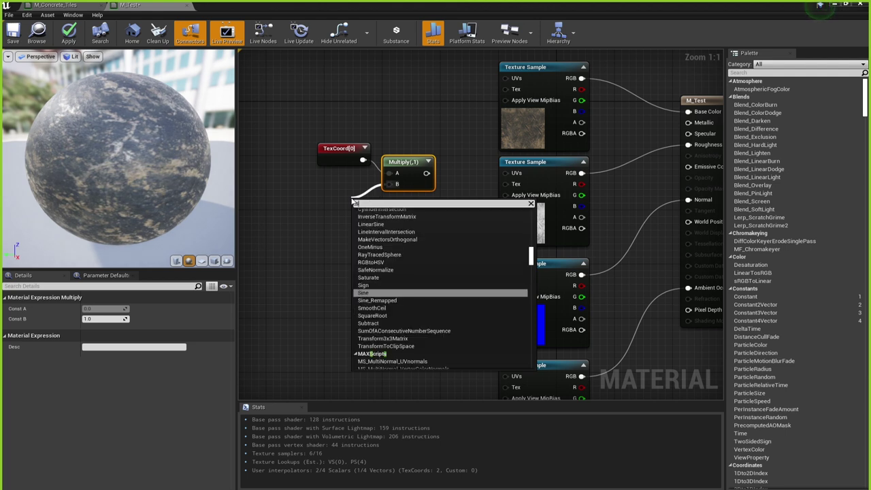
pyautogui.write('r')
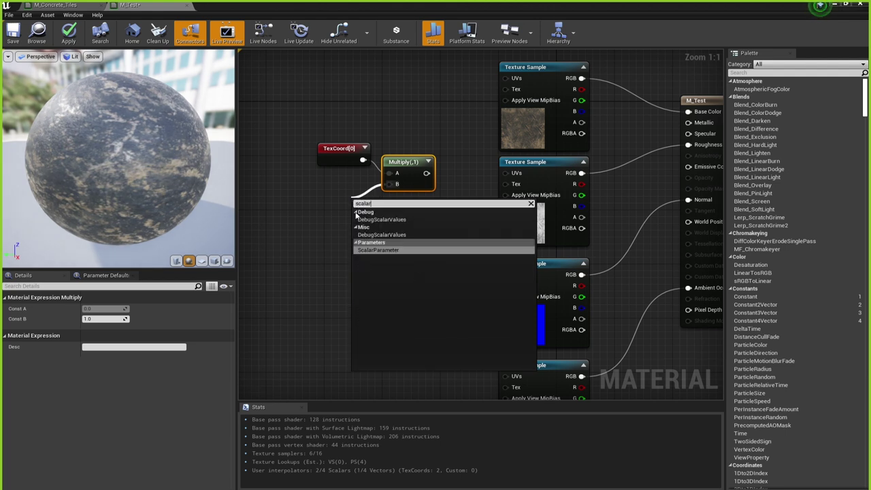
pyautogui.click(367, 250)
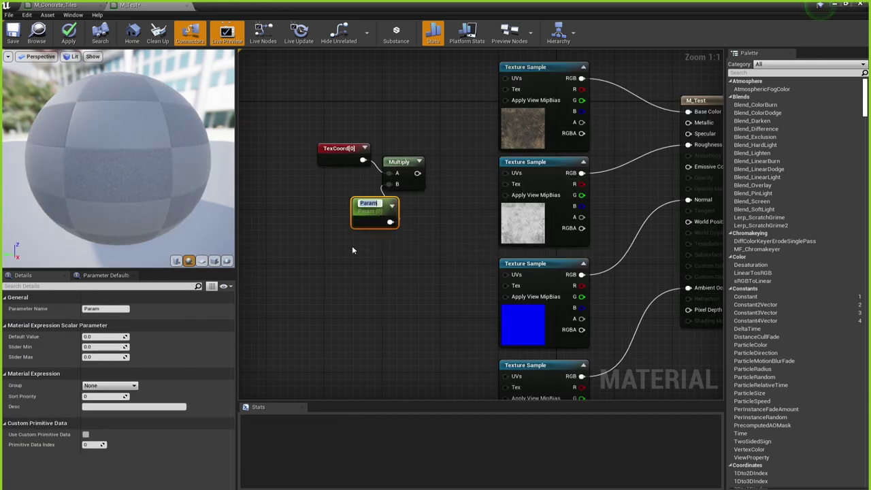
pyautogui.write('Tiling size')
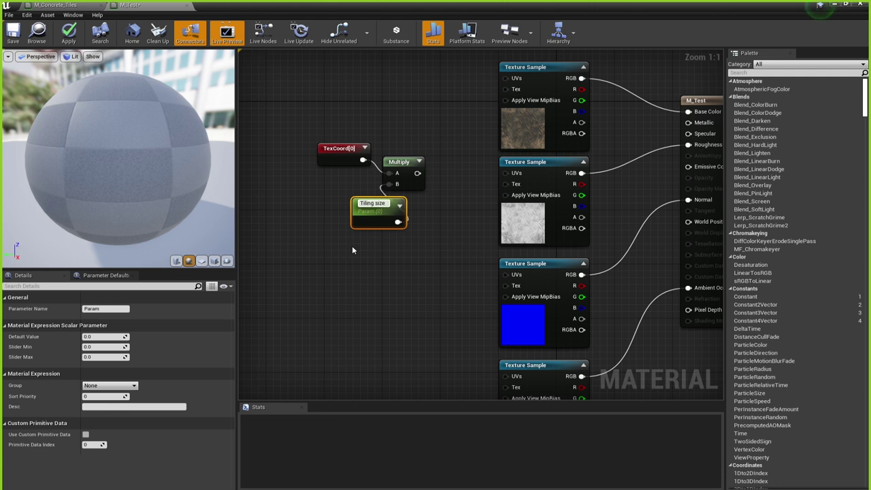
pyautogui.click(352, 247)
pyautogui.moveTo(378, 219); pyautogui.dragTo(343, 197)
pyautogui.click(361, 238)
# - Give Tiling size a default value of 1, slider minimum 0.1 and slider maximum 10
pyautogui.click(341, 184)
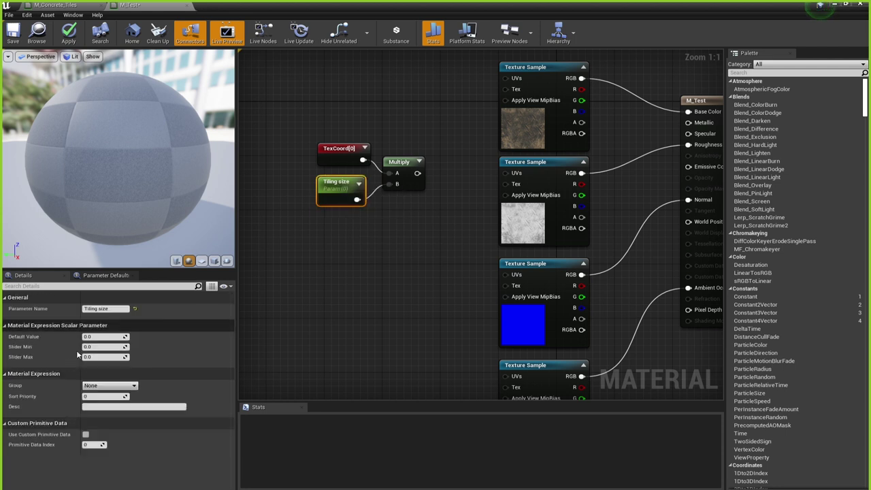
pyautogui.click(103, 336)
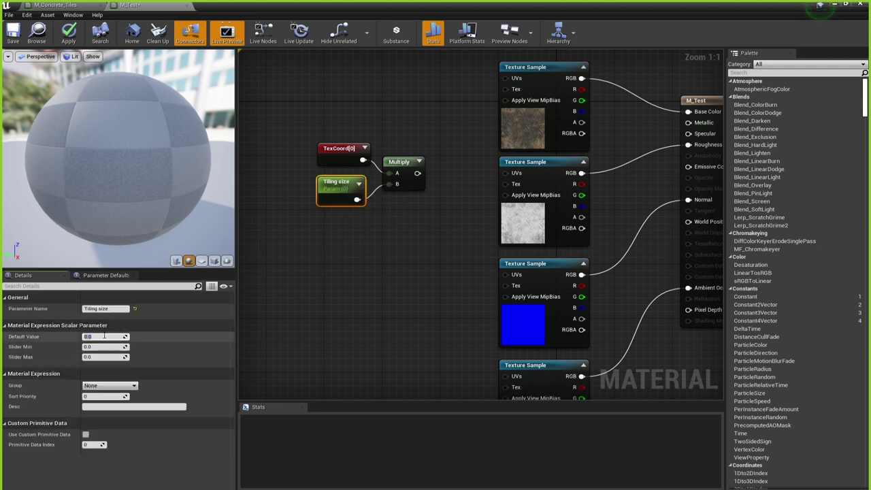
pyautogui.write('1')
pyautogui.press('Return')
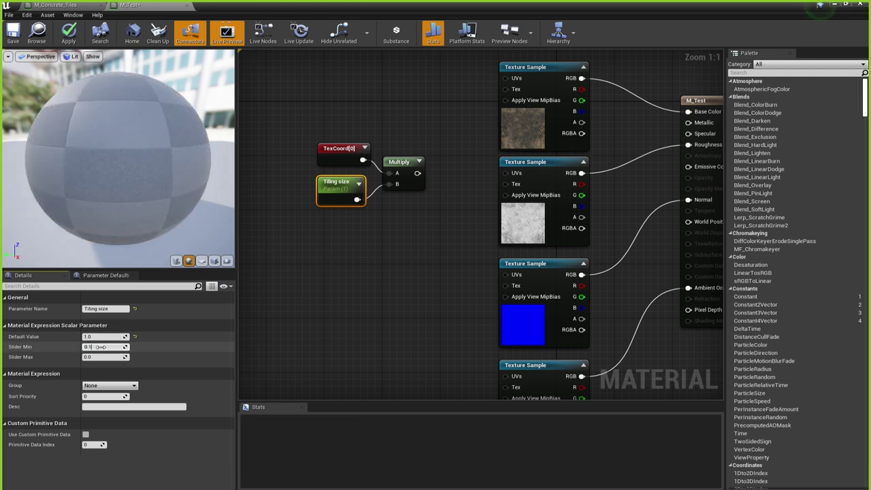
pyautogui.click(100, 348)
pyautogui.write('0.1')
pyautogui.press('Return')
pyautogui.click(100, 357)
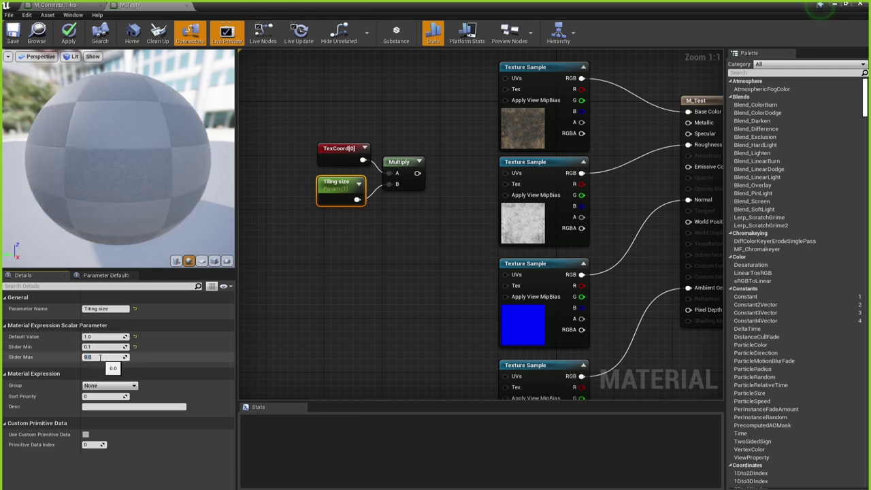
pyautogui.write('10')
pyautogui.press('Return')
pyautogui.click(332, 282)
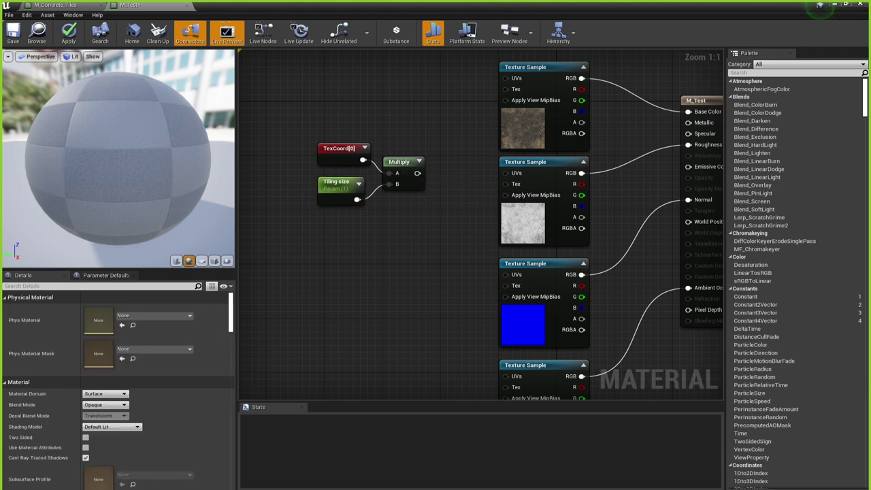
# - Wire the Multiply output into the UVs of all four concrete Texture Samples
pyautogui.moveTo(405, 176); pyautogui.dragTo(397, 203, button='right')
pyautogui.moveTo(408, 201); pyautogui.dragTo(497, 106)
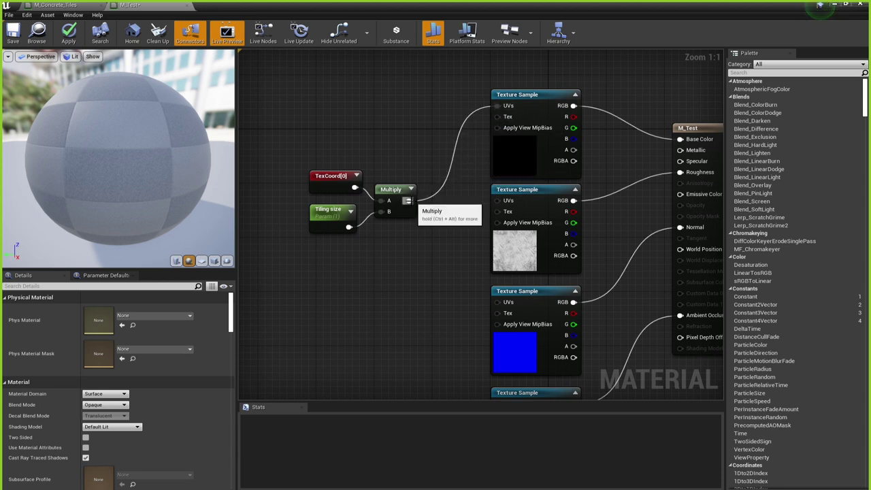
pyautogui.moveTo(409, 201); pyautogui.dragTo(498, 201)
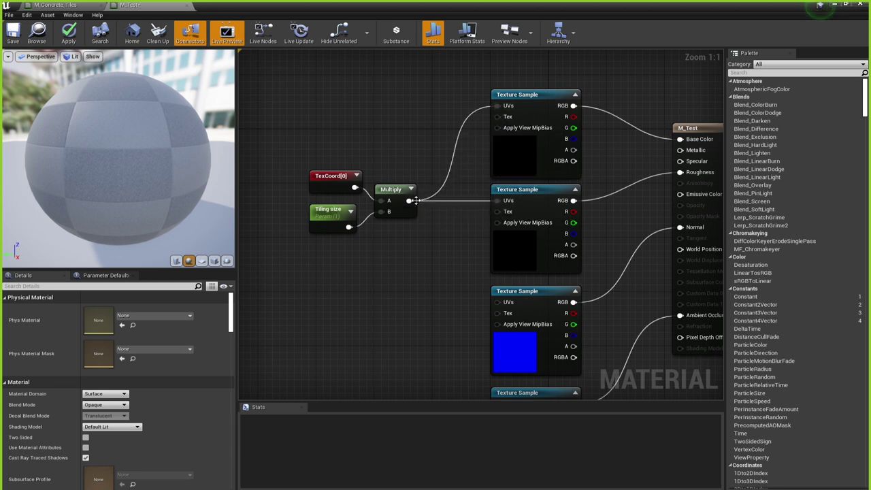
pyautogui.moveTo(409, 201); pyautogui.dragTo(497, 302)
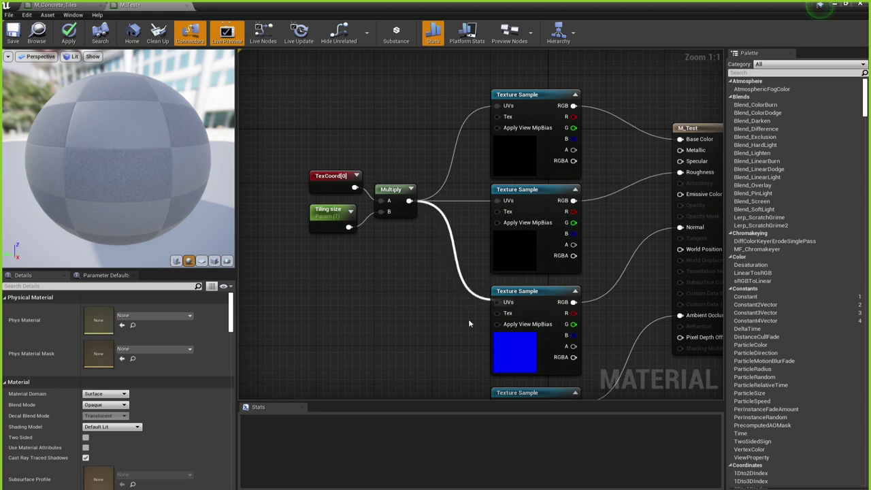
pyautogui.moveTo(438, 339); pyautogui.dragTo(433, 255, button='right')
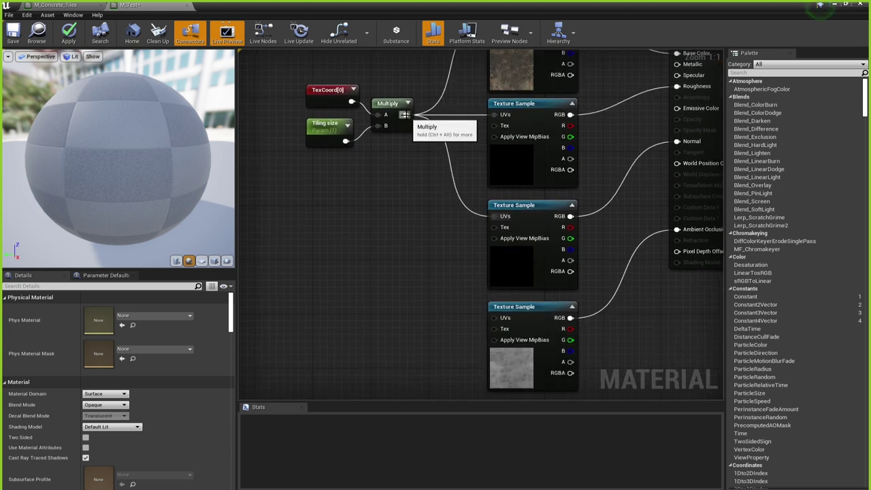
pyautogui.moveTo(407, 114); pyautogui.dragTo(495, 319)
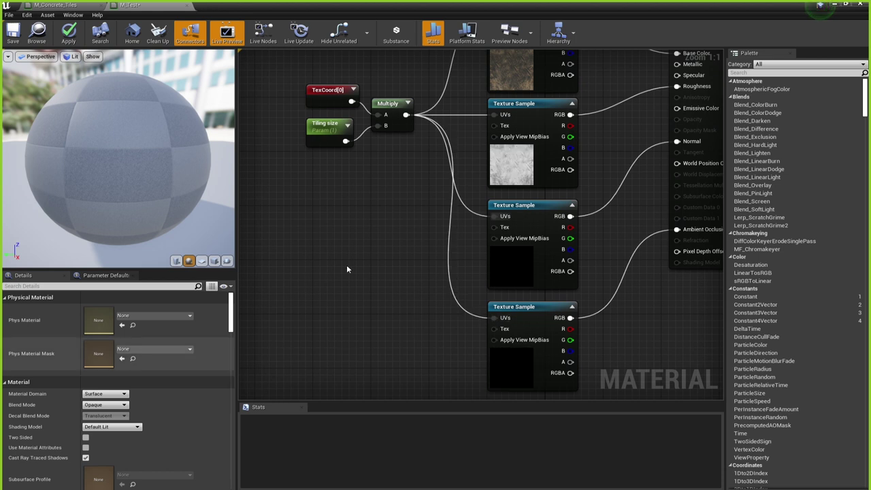
# - Move the TexCoord, Tiling size and Multiply nodes lower together to tidy the graph
pyautogui.moveTo(371, 175); pyautogui.dragTo(301, 83)
pyautogui.moveTo(392, 109); pyautogui.dragTo(376, 198)
pyautogui.click(368, 109)
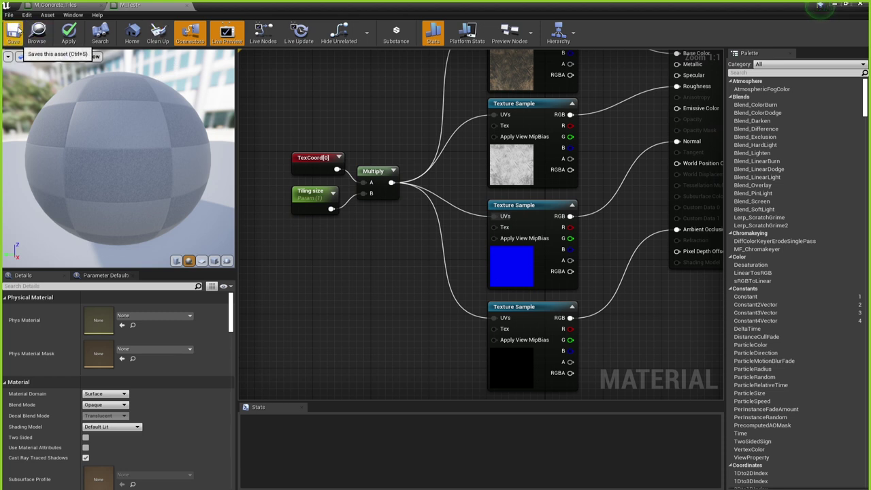
# - Save M_Test with Ctrl+S, then close both the M_Concrete_Tiles and M_Test editor tabs
pyautogui.hotkey('ctrl', 's')
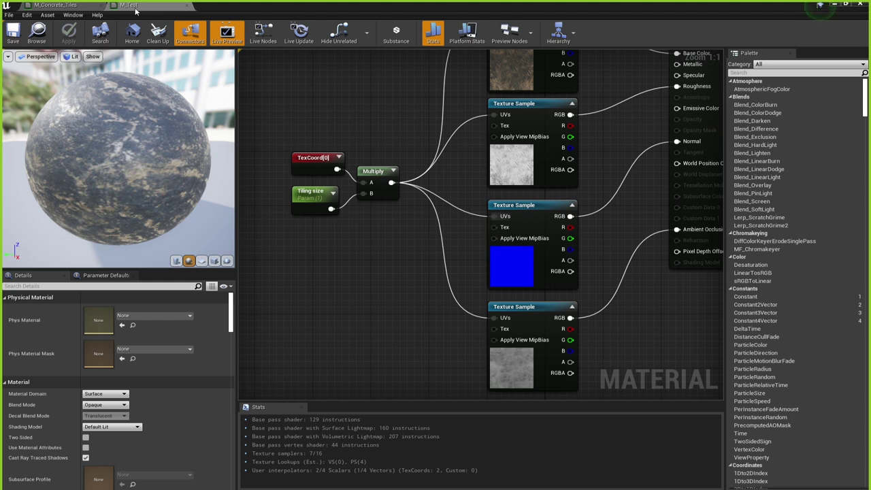
pyautogui.click(58, 5)
pyautogui.scroll(-2, 397, 255)
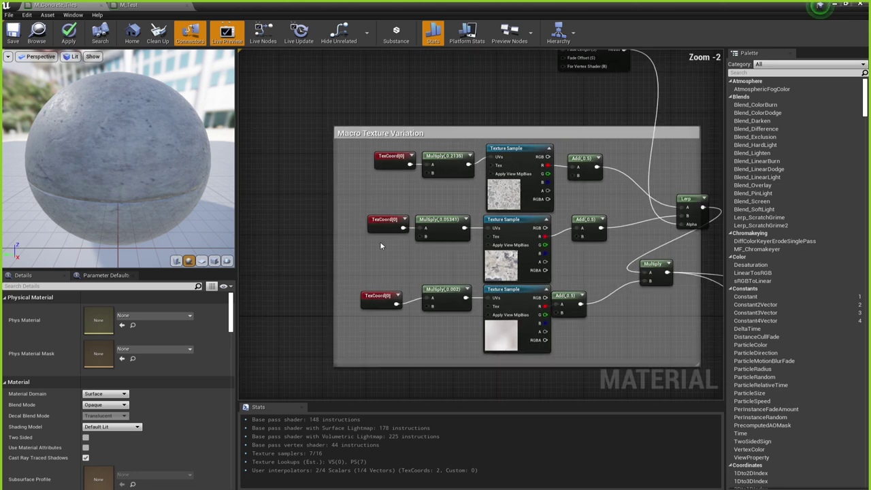
pyautogui.click(102, 5)
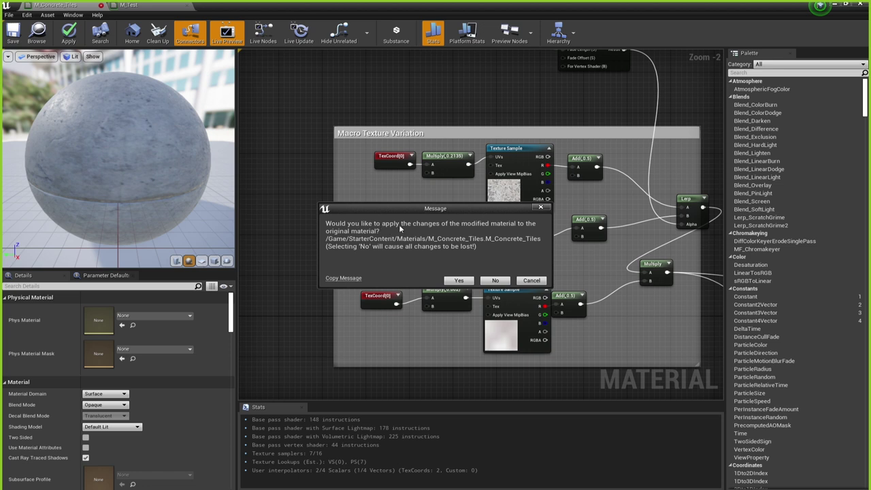
pyautogui.click(495, 280)
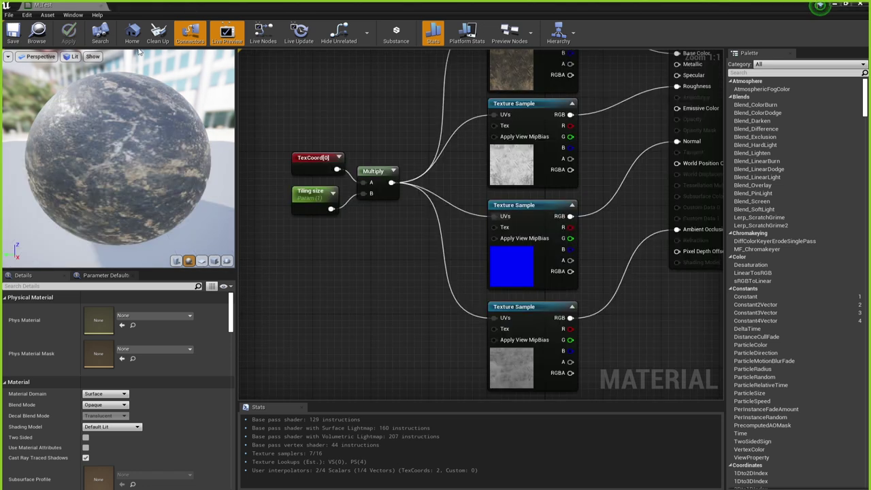
pyautogui.click(101, 6)
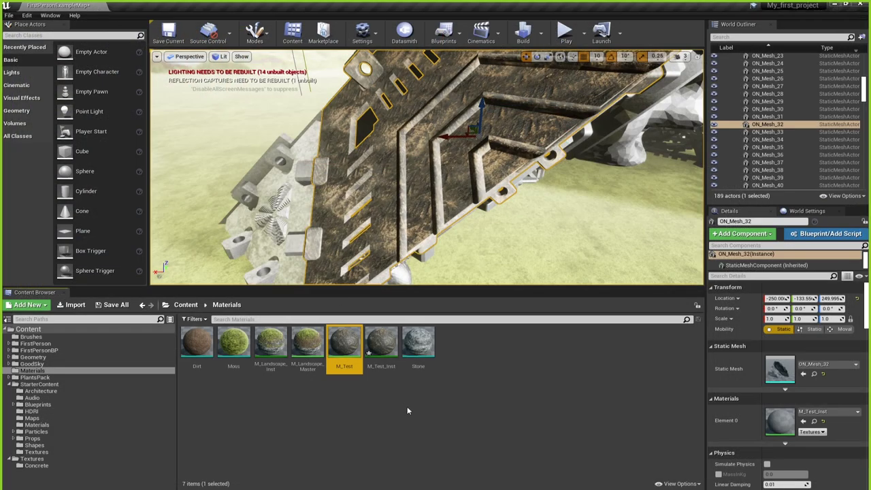
# - Deselect ON_Mesh_32 in the viewport and select M_Test_Inst in the Content Browser
pyautogui.moveTo(462, 207); pyautogui.dragTo(426, 190, button='right')
pyautogui.press('Escape')
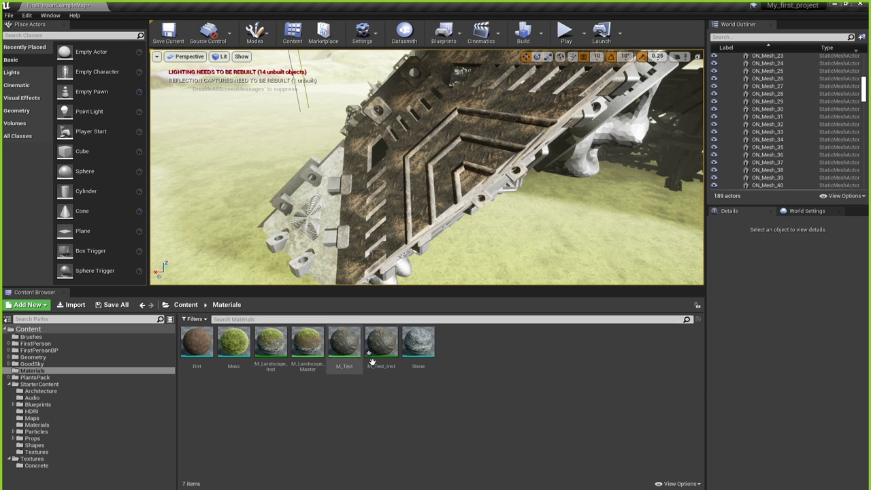
pyautogui.click(389, 347)
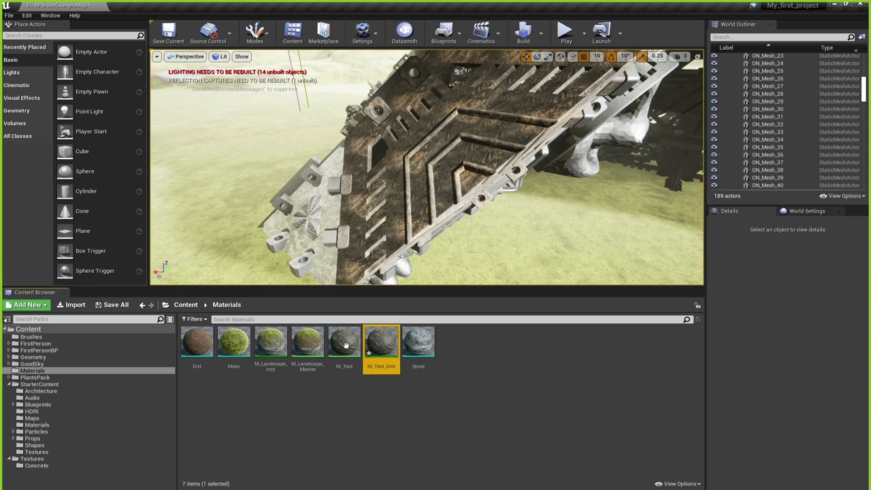
# - Open M_Test_Inst in a smaller window beside the level and enable its Tiling size override
pyautogui.doubleClick(378, 345)
pyautogui.click(845, 4)
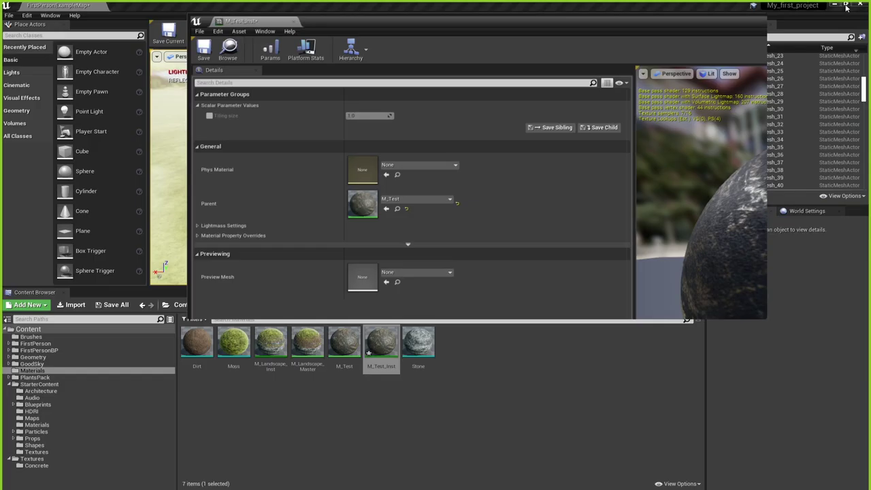
pyautogui.moveTo(384, 29); pyautogui.dragTo(647, 190)
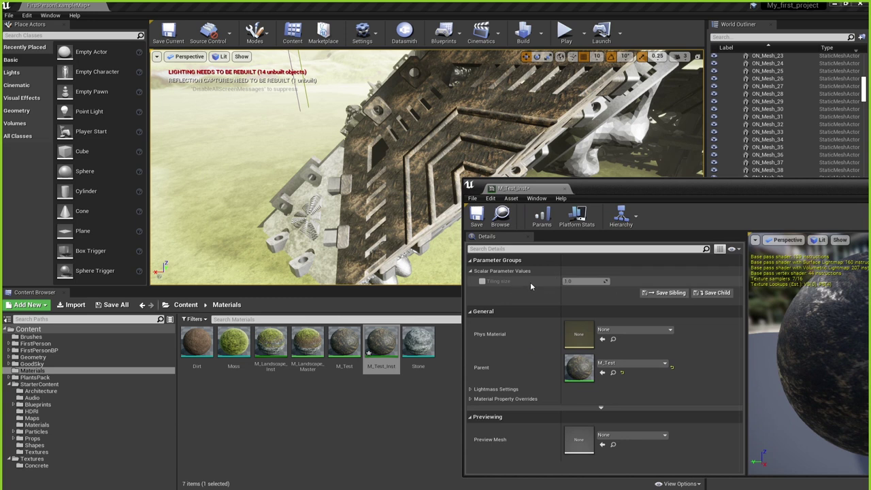
pyautogui.click(483, 282)
pyautogui.moveTo(571, 281); pyautogui.dragTo(599, 281)
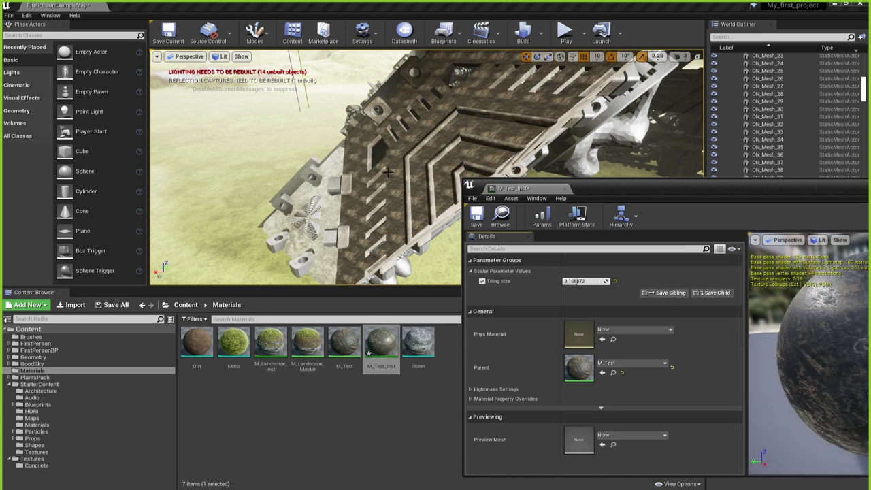
pyautogui.moveTo(388, 173); pyautogui.dragTo(408, 175, button='right')
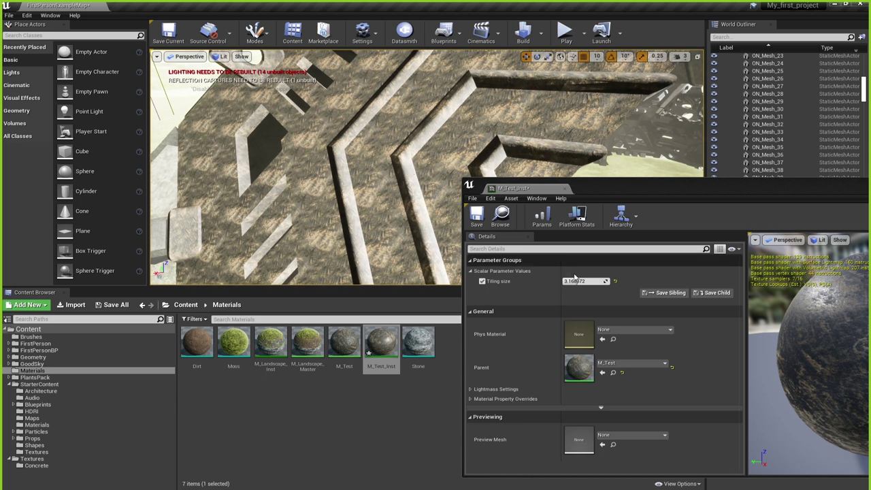
# - Try Tiling size values of 2 and 0.5, checking the structure's texture from new angles
pyautogui.click(579, 281)
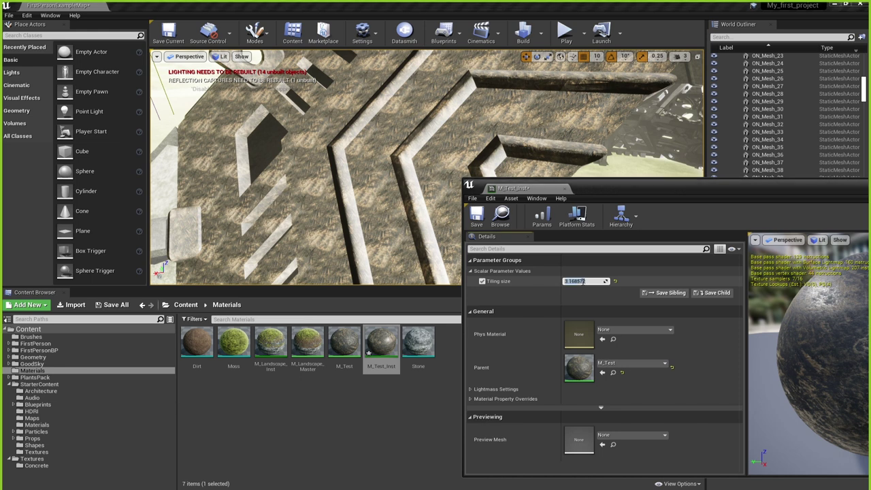
pyautogui.write('2')
pyautogui.press('Return')
pyautogui.moveTo(381, 170); pyautogui.dragTo(442, 164, button='right')
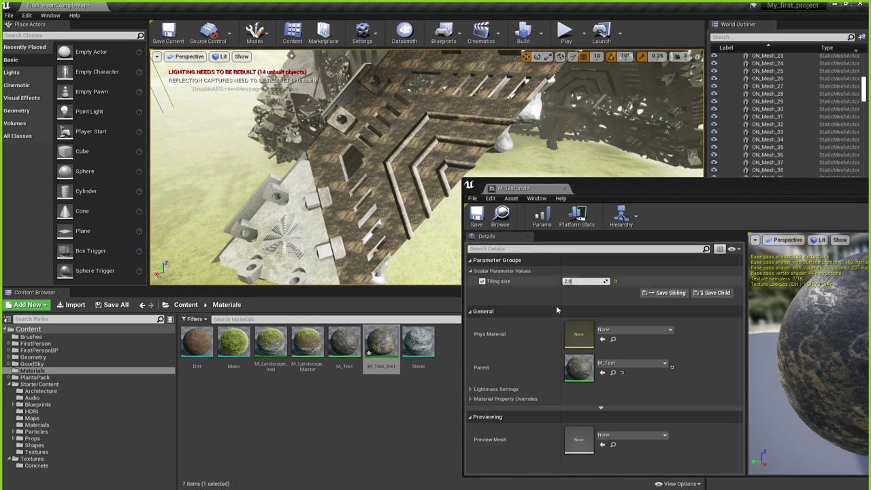
pyautogui.click(580, 281)
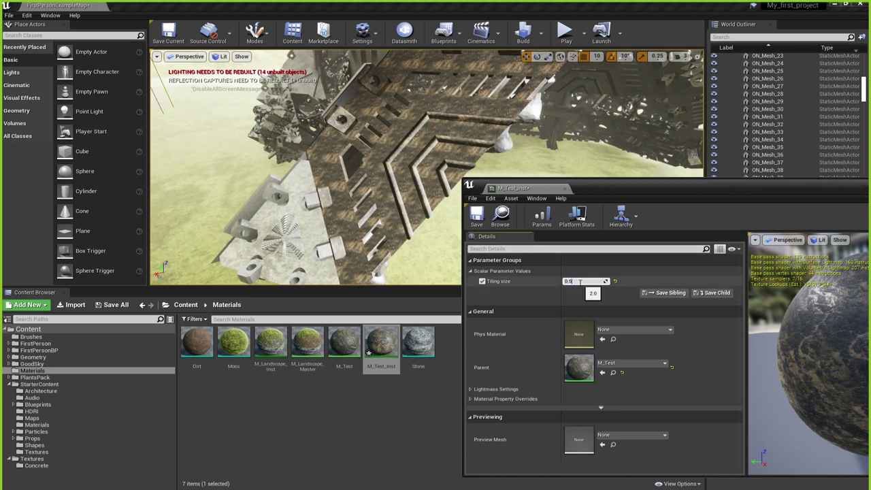
pyautogui.write('0.5')
pyautogui.press('Return')
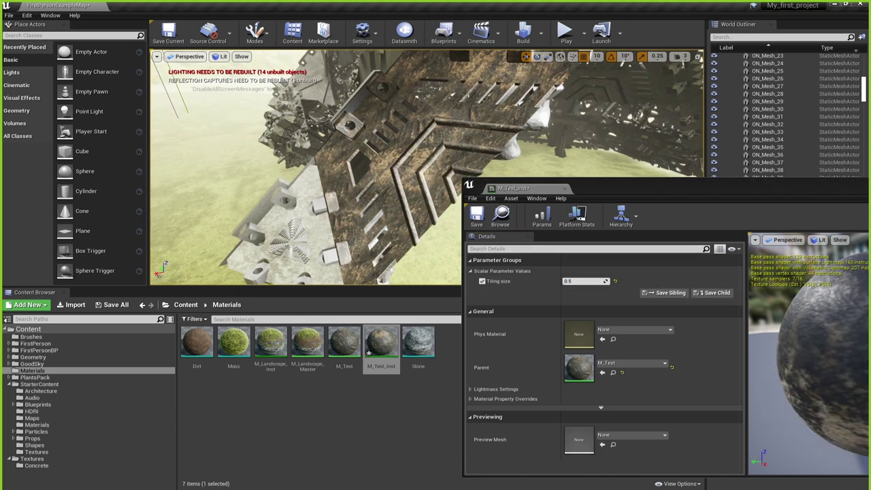
pyautogui.moveTo(381, 170); pyautogui.dragTo(422, 170, button='right')
pyautogui.click(578, 281)
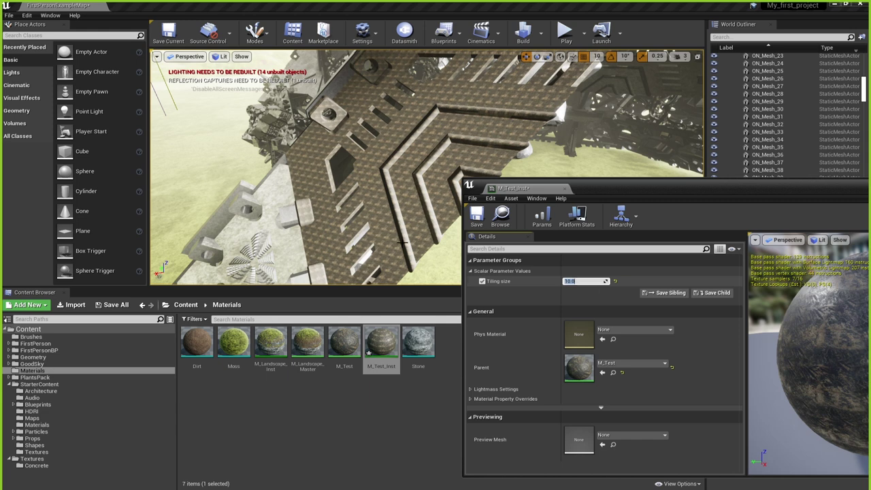
pyautogui.press('Return')
pyautogui.moveTo(409, 170); pyautogui.dragTo(393, 228, button='right')
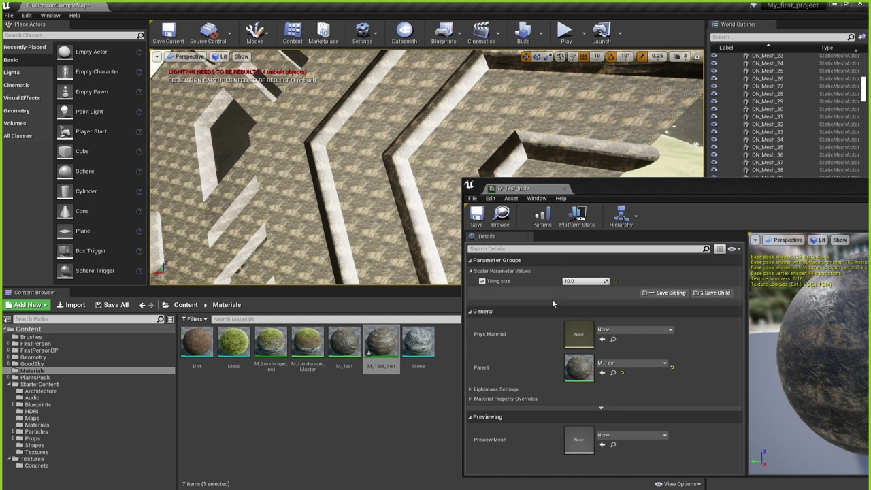
pyautogui.click(580, 281)
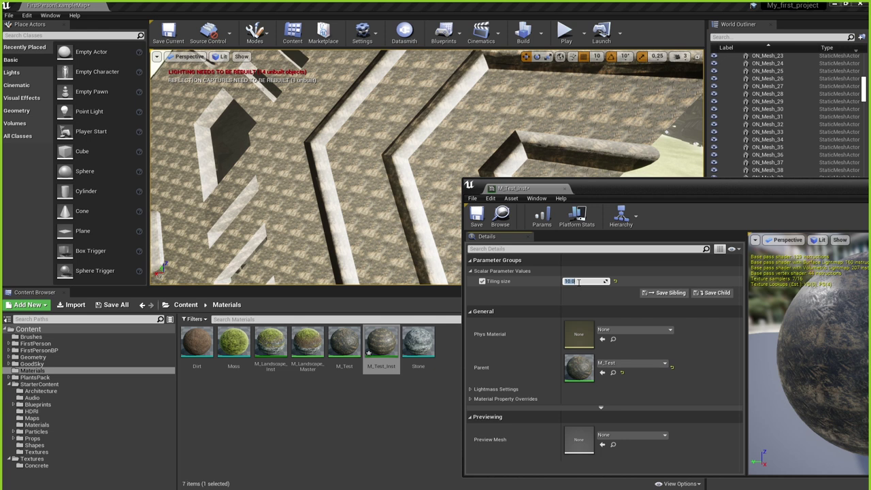
# - Try Tiling size values of 1.5 and 1 while reframing the whole structure
pyautogui.write('1.5')
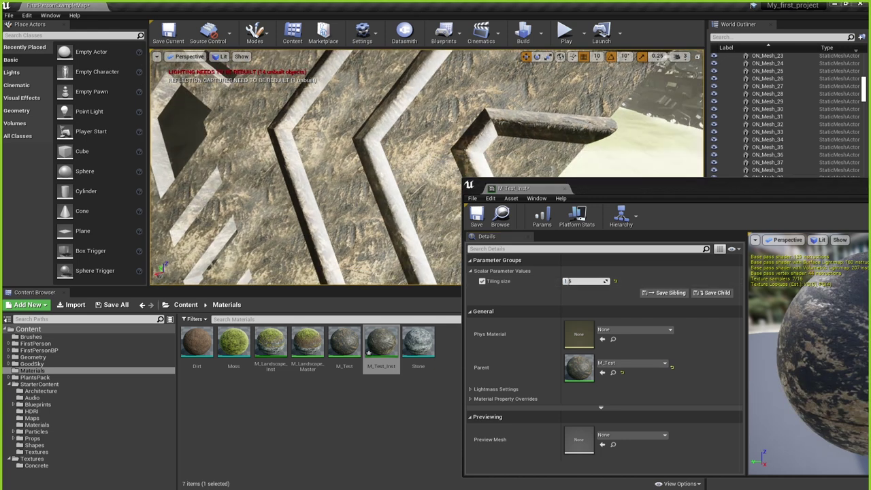
pyautogui.moveTo(306, 170); pyautogui.dragTo(279, 156, button='right')
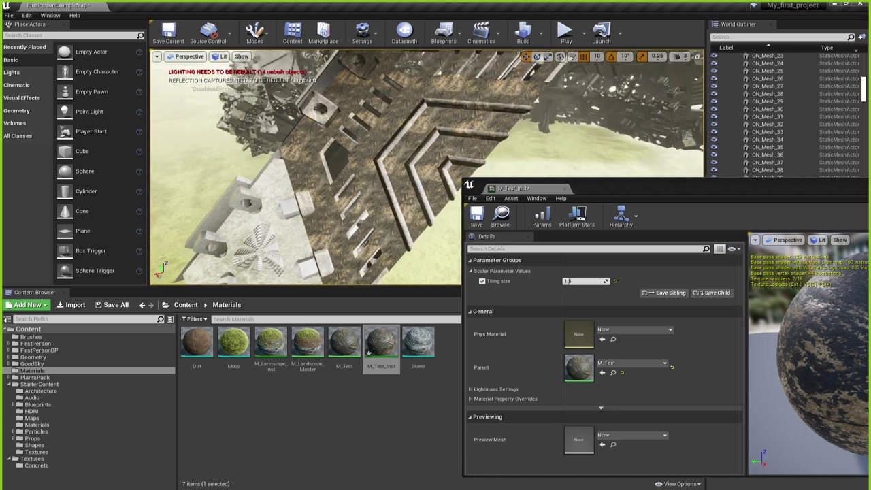
pyautogui.moveTo(450, 142); pyautogui.dragTo(455, 141, button='right')
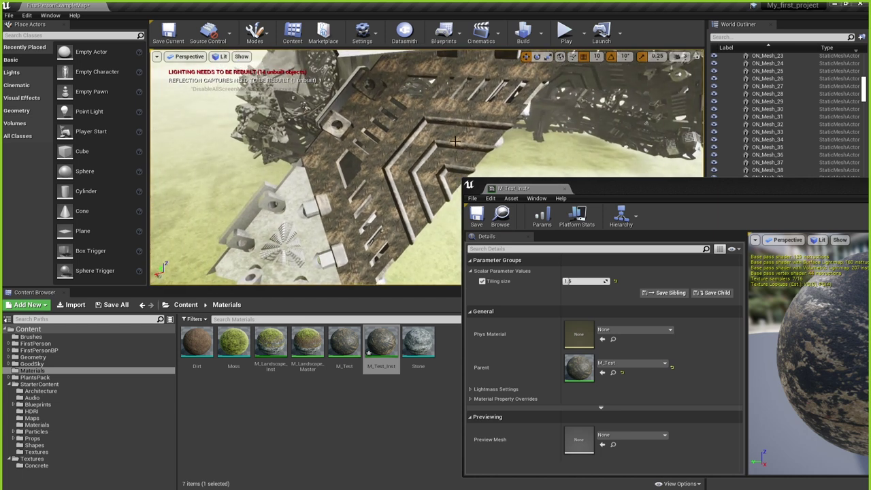
pyautogui.click(578, 281)
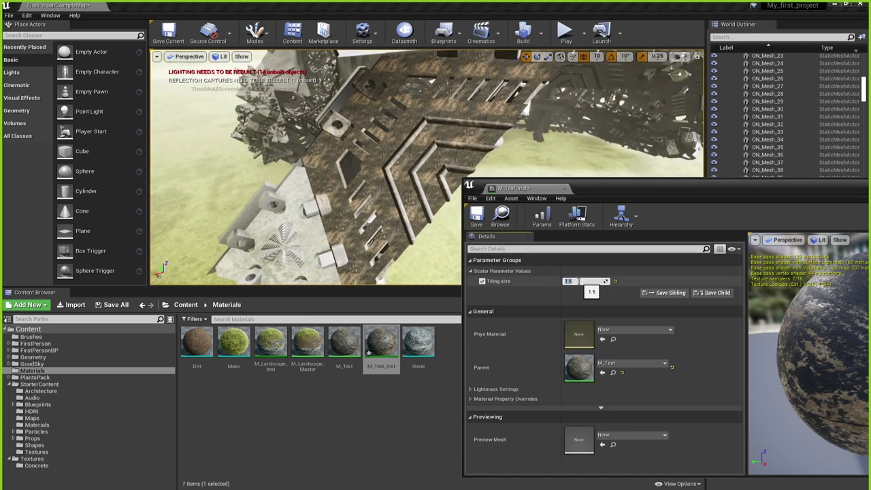
pyautogui.write('1')
pyautogui.press('Return')
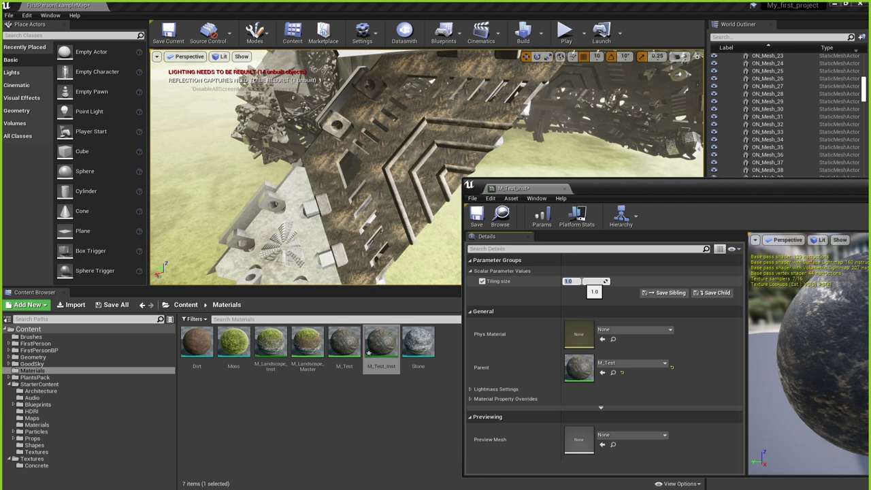
# - Set Tiling size to 0.5 and move the editor to reveal its preview sphere
pyautogui.press('BackSpace')
pyautogui.press('BackSpace')
pyautogui.press('BackSpace')
pyautogui.write('0.5')
pyautogui.press('Return')
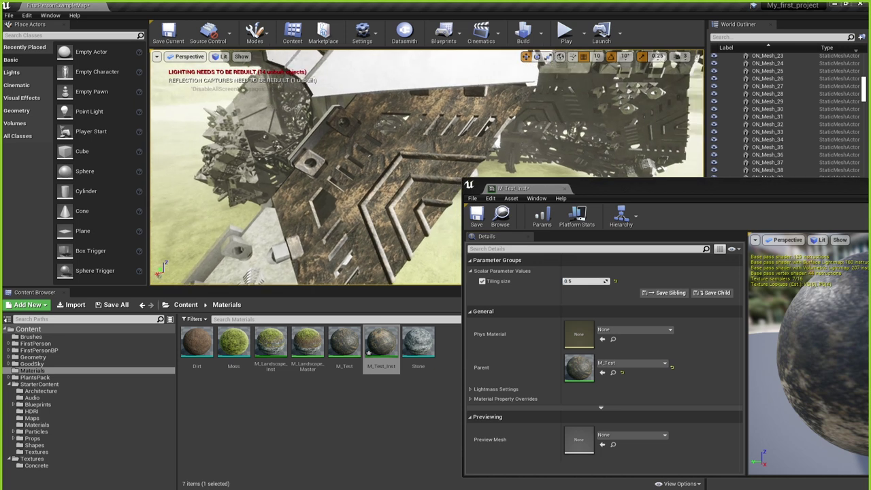
pyautogui.moveTo(599, 190); pyautogui.dragTo(320, 101)
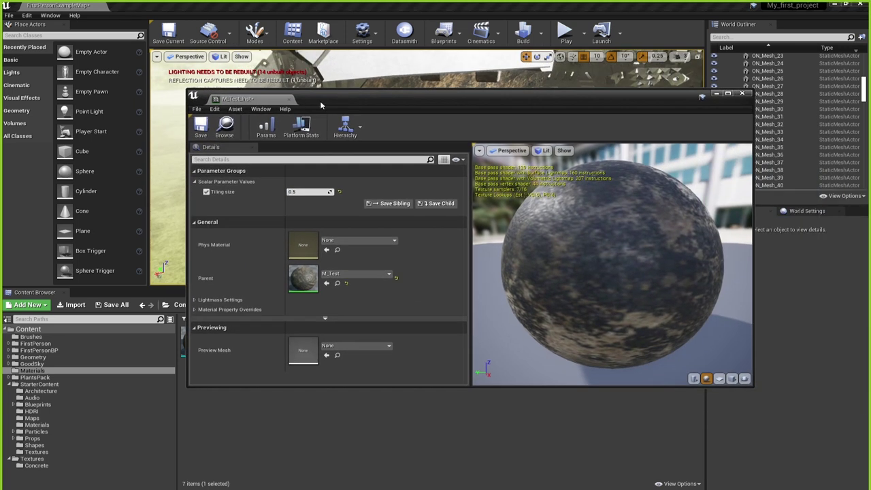
# - Save M_Test_Inst, close its editor and clear the content browser selection
pyautogui.click(199, 129)
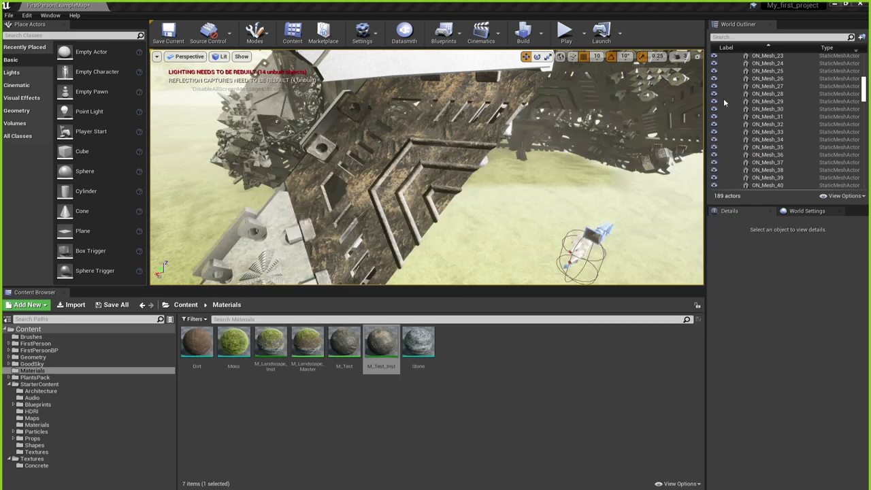
pyautogui.click(741, 93)
pyautogui.click(422, 410)
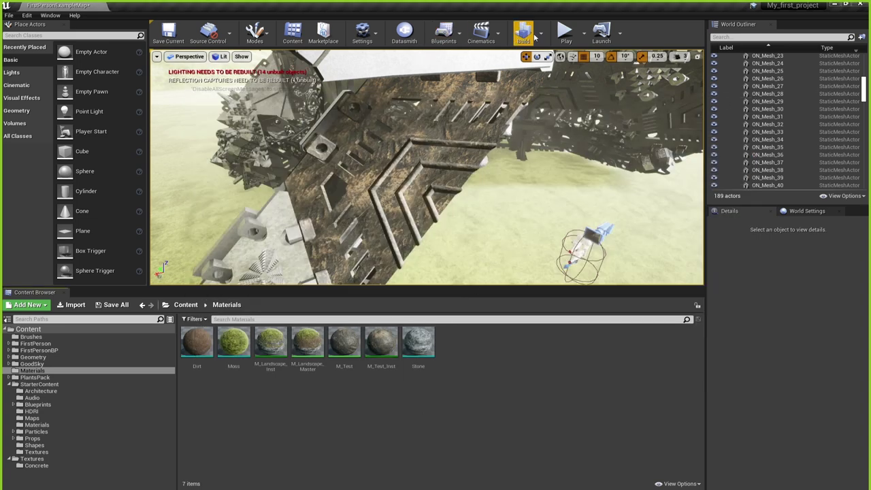
# - Playtest by walking up to the structure, then quit, saving the concrete floor textures
pyautogui.click(566, 38)
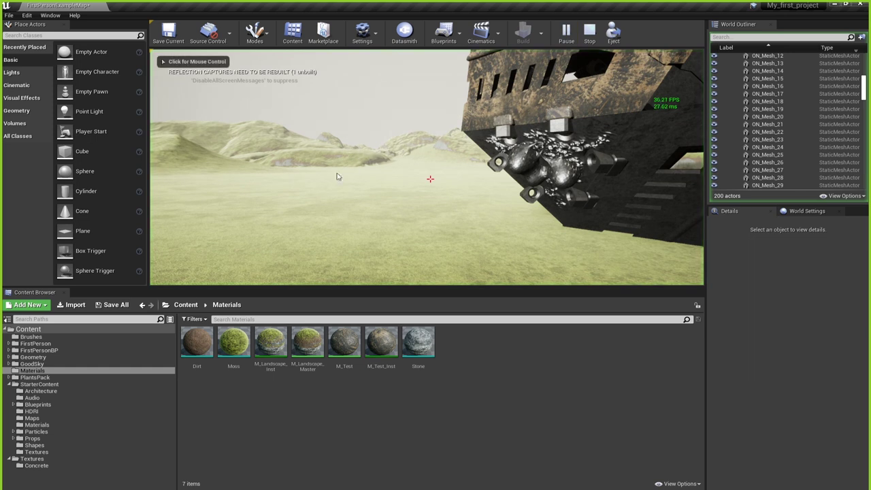
pyautogui.click(336, 175)
pyautogui.press('w')
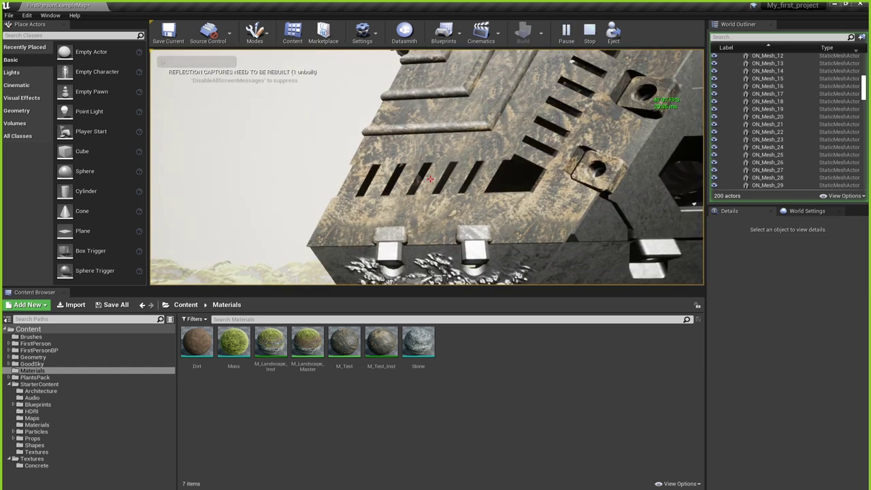
pyautogui.press('w')
pyautogui.press('s')
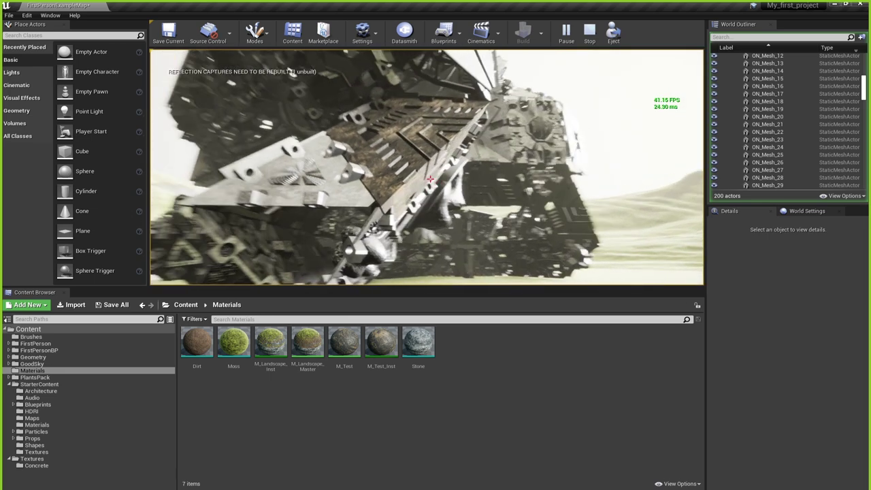
pyautogui.press('Escape')
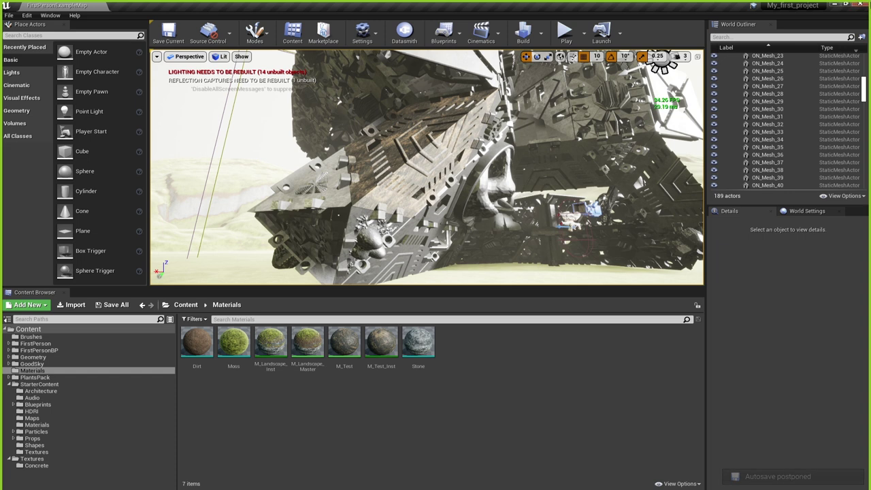
pyautogui.click(855, 7)
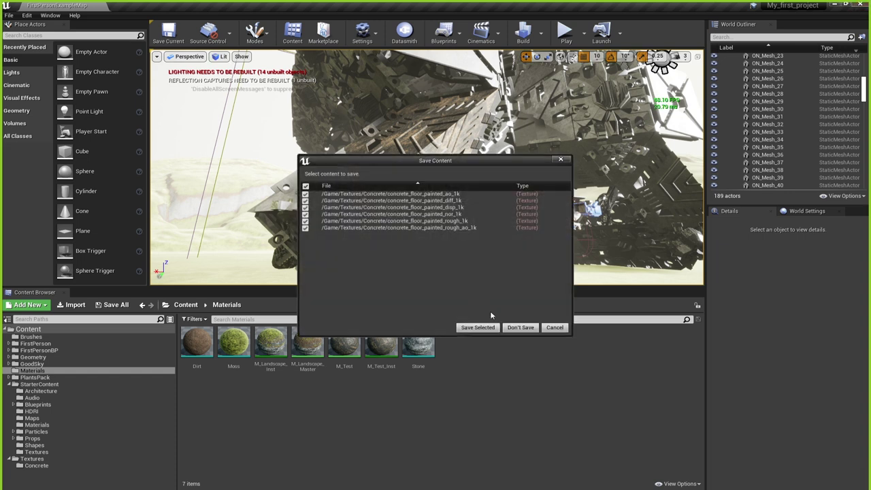
pyautogui.click(478, 328)
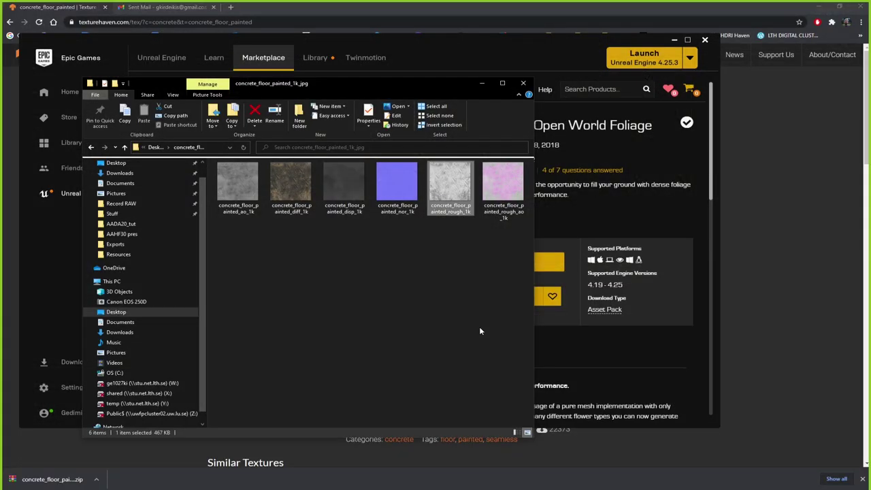
# - Launch Unreal Engine 4.25.3 from the Epic Games Launcher
pyautogui.click(446, 43)
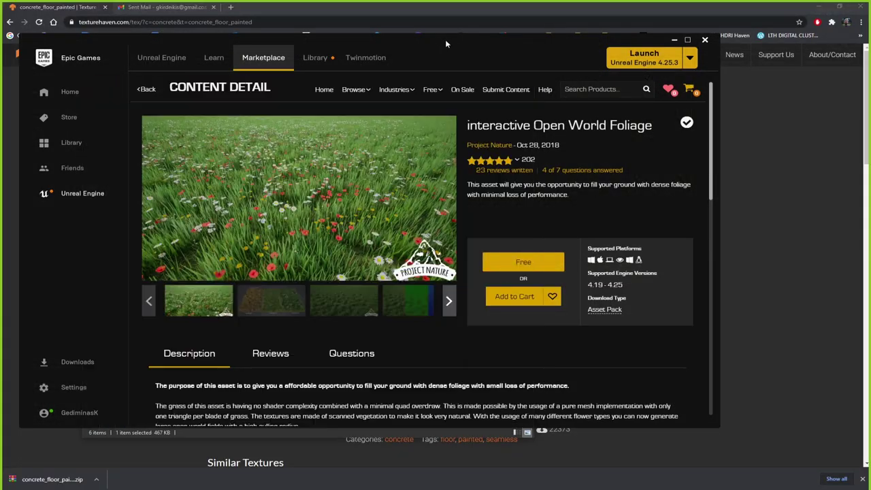
pyautogui.click(356, 89)
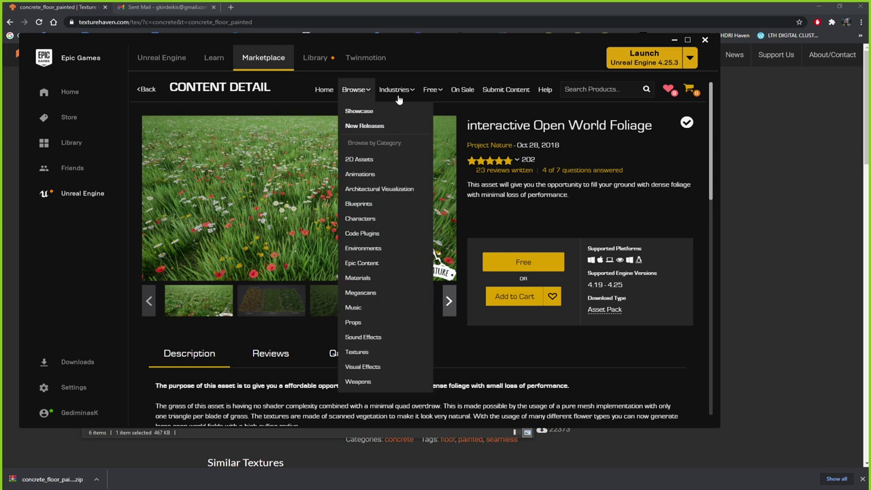
pyautogui.click(640, 56)
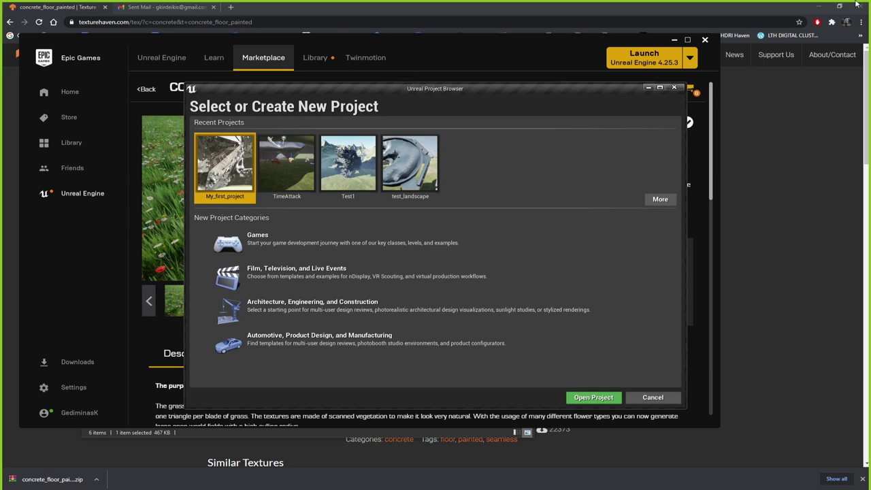
# - Minimize Chrome and the launcher, then list all existing projects in the Project Browser
pyautogui.click(819, 7)
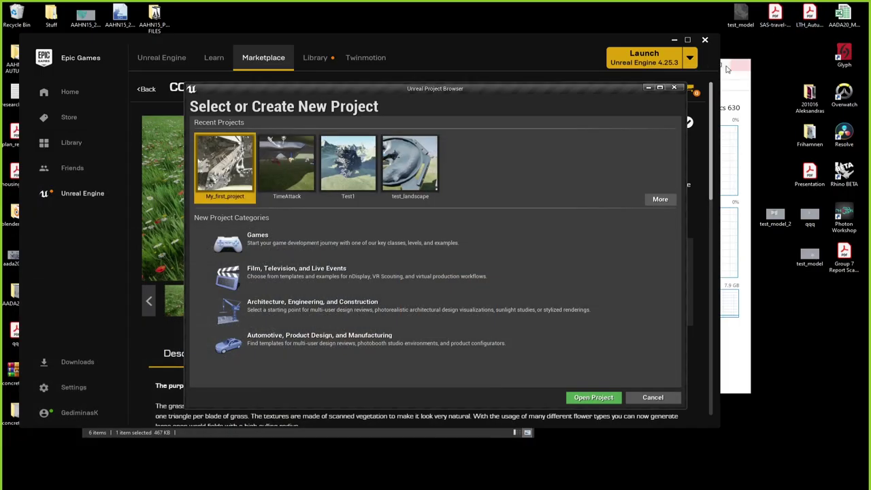
pyautogui.click(558, 43)
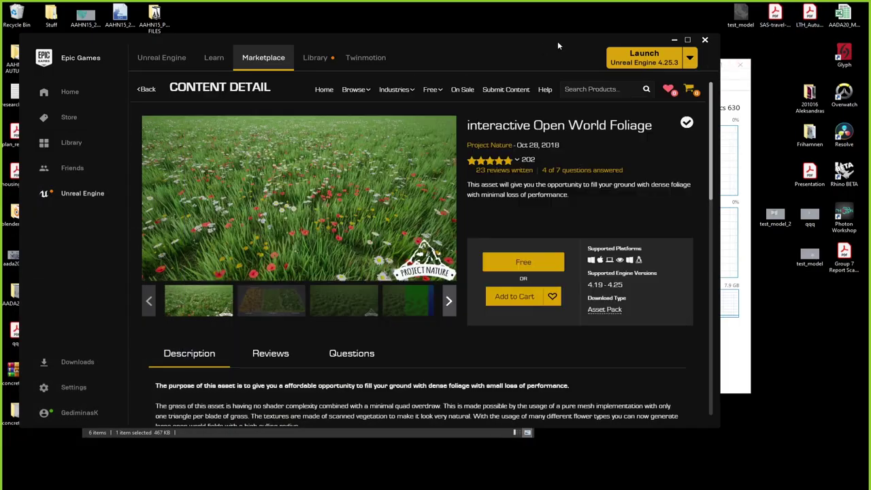
pyautogui.click(674, 40)
pyautogui.moveTo(434, 91); pyautogui.dragTo(430, 83)
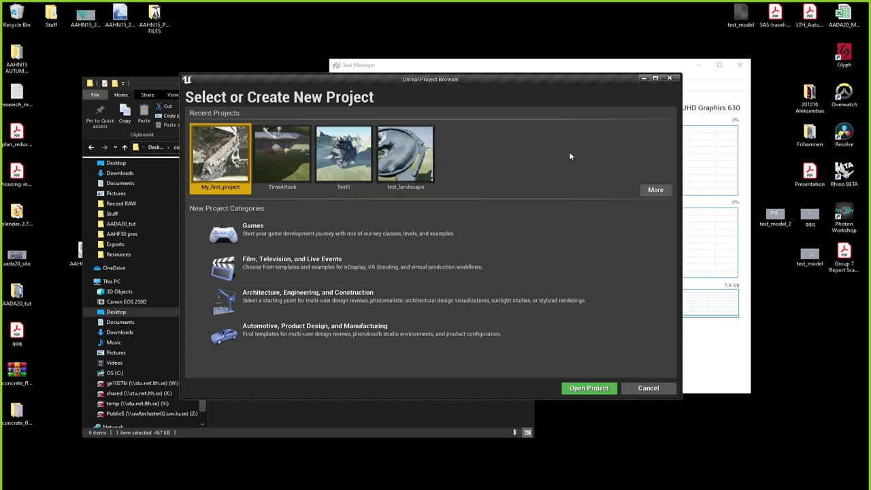
pyautogui.click(524, 143)
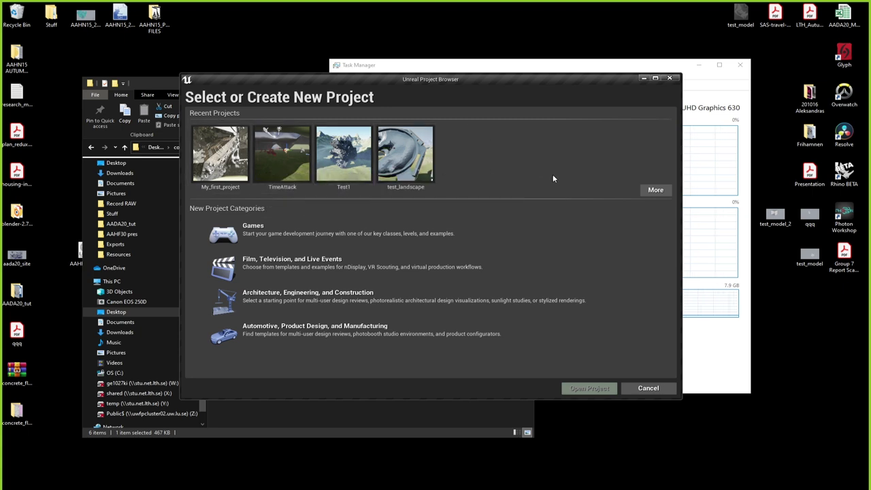
pyautogui.click(656, 191)
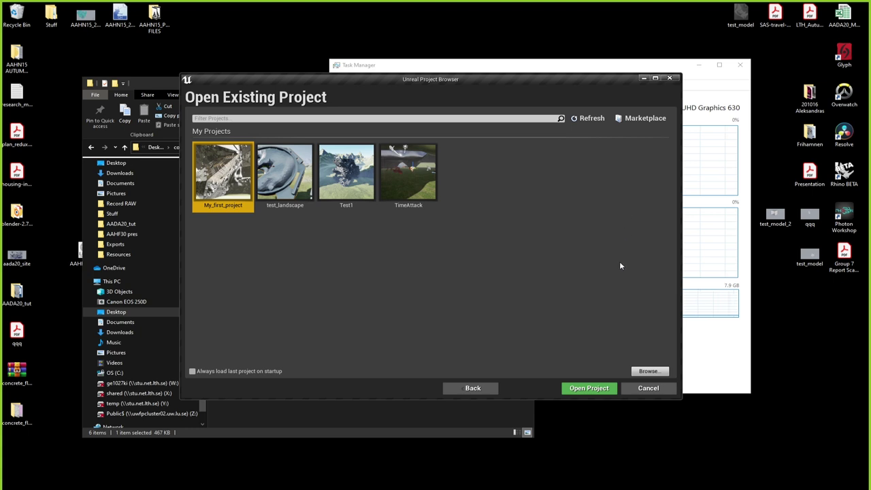
pyautogui.click(649, 371)
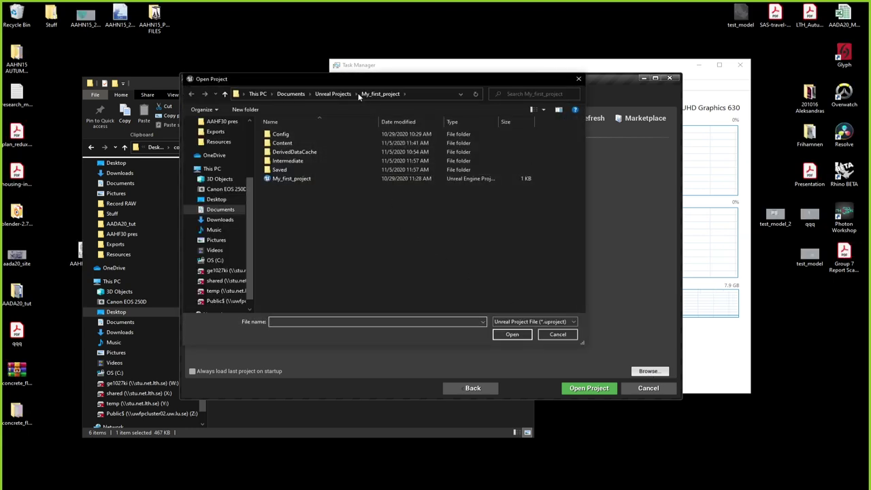
pyautogui.click(291, 94)
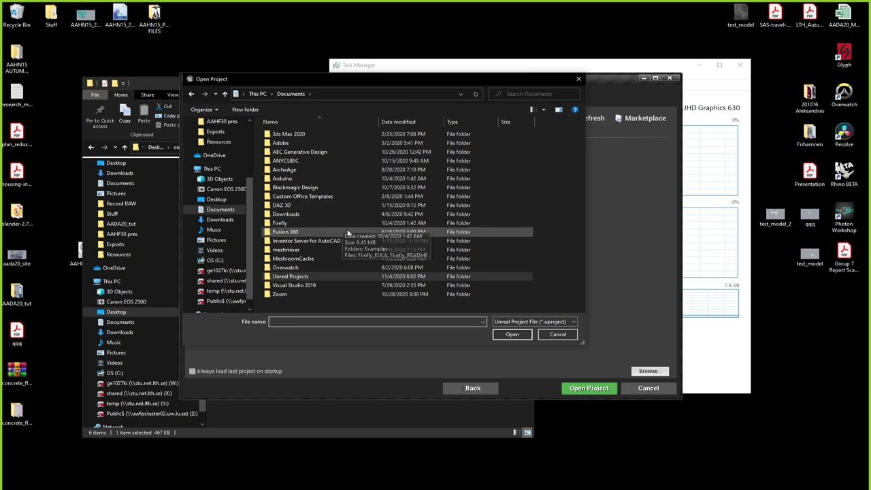
pyautogui.scroll(3, 212, 192)
pyautogui.click(212, 190)
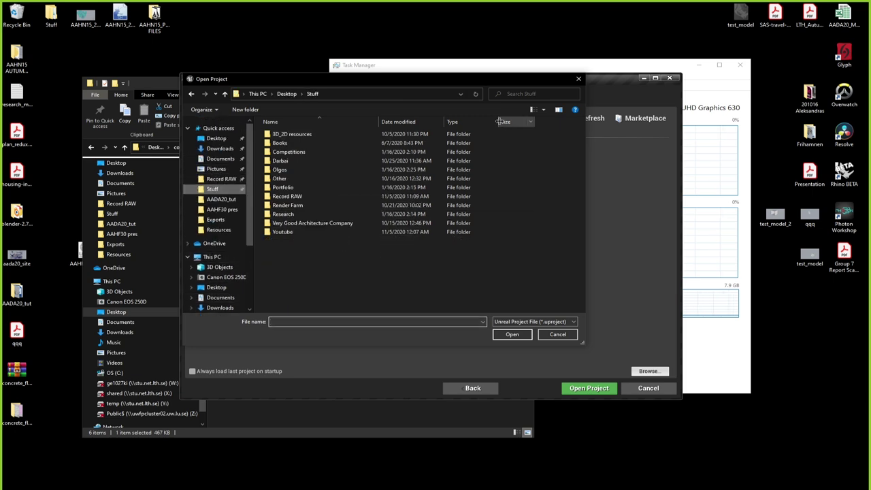
pyautogui.doubleClick(359, 160)
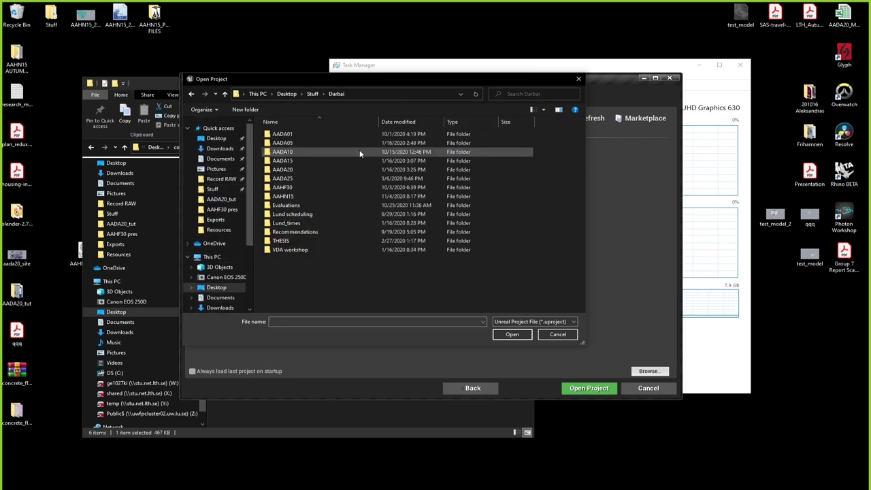
pyautogui.click(306, 188)
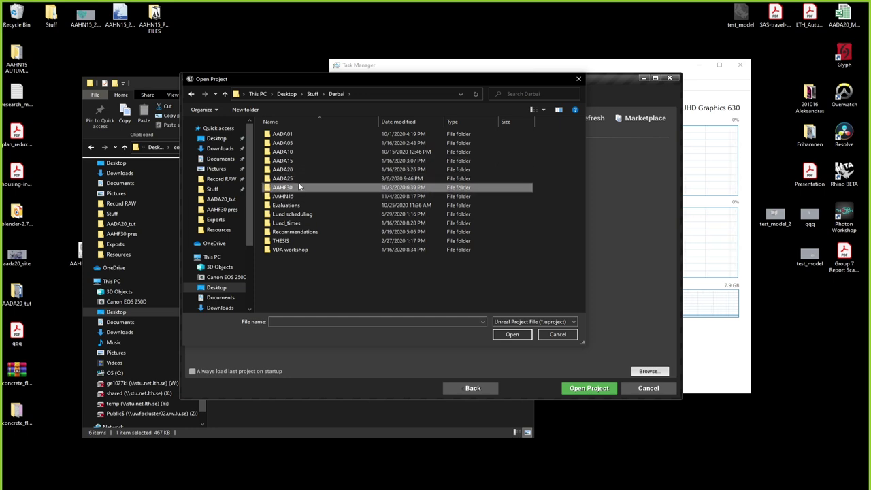
pyautogui.doubleClick(299, 196)
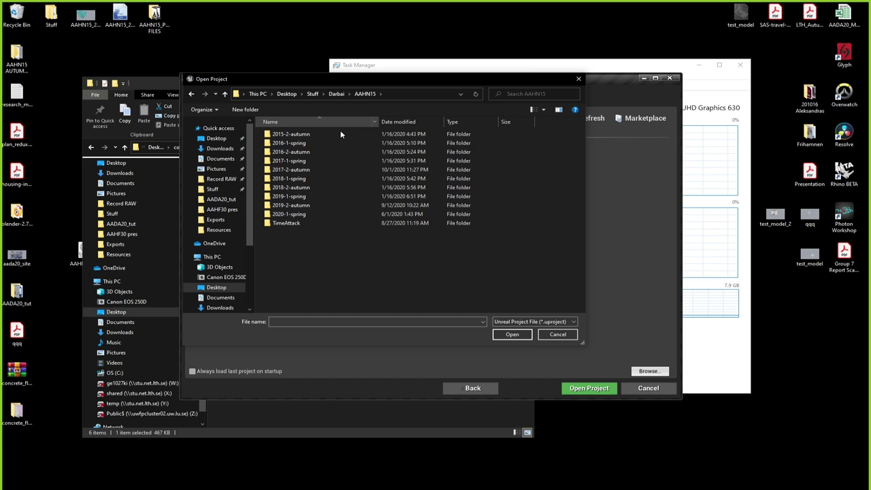
pyautogui.doubleClick(300, 222)
pyautogui.click(296, 196)
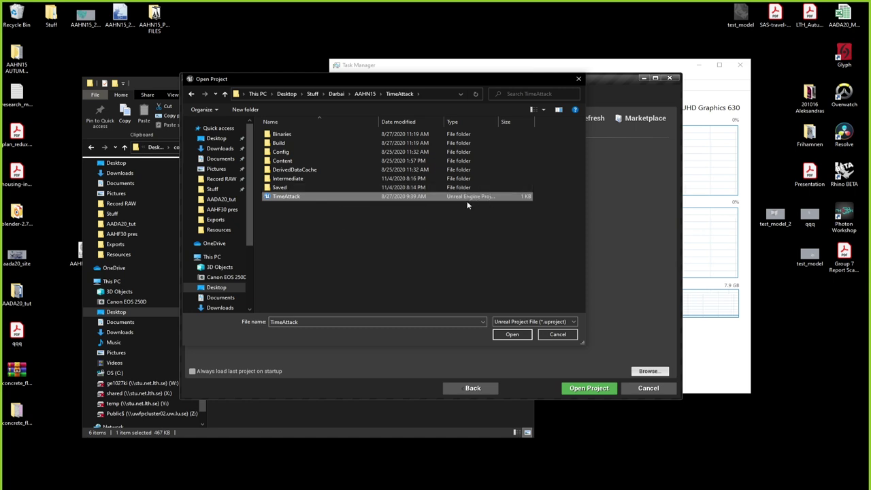
pyautogui.click(558, 334)
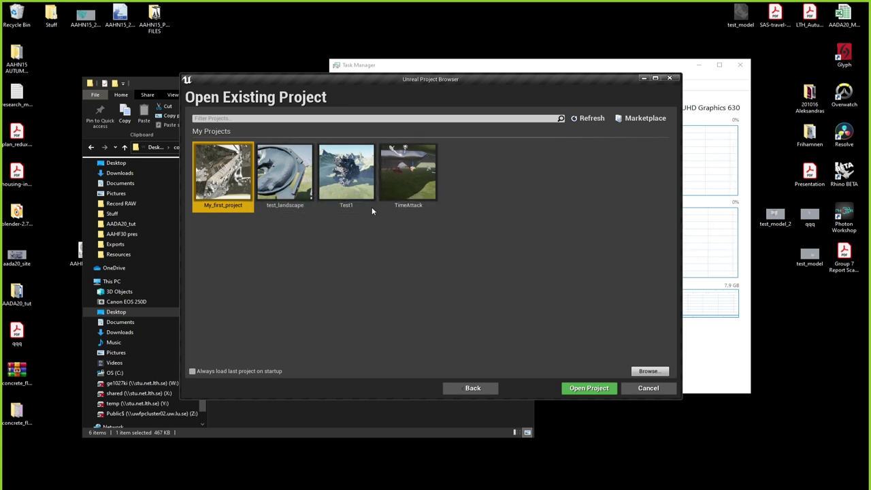
# - Open the TimeAttack project from the Project Browser
pyautogui.click(416, 174)
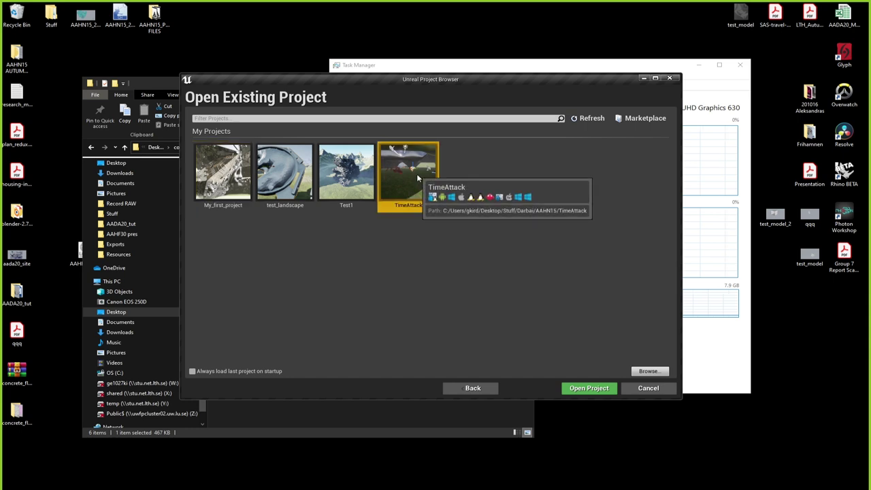
pyautogui.click(587, 390)
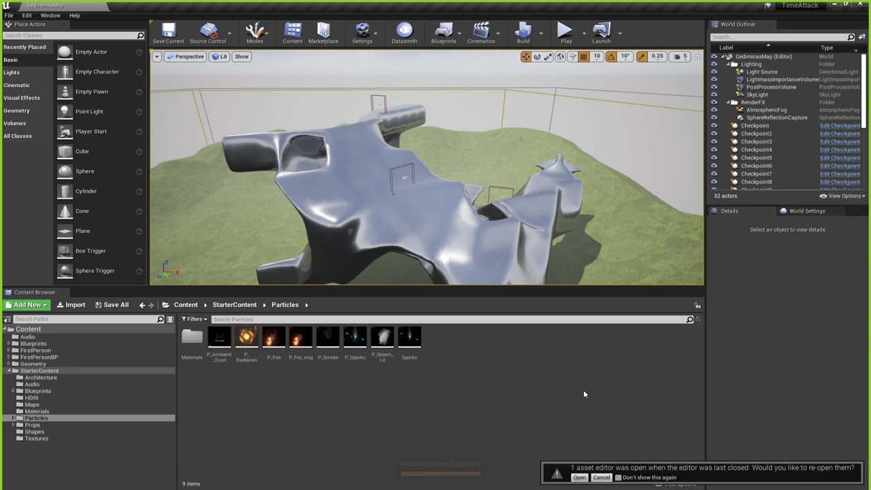
# - Fly around the TimeAttack level, then open the Checkpoint blueprint from the World Outliner
pyautogui.moveTo(426, 166)
pyautogui.mouseDown(button='right')
pyautogui.moveTo(327, 167)
pyautogui.moveTo(422, 167)
pyautogui.mouseUp(button='right')
pyautogui.moveTo(428, 218); pyautogui.dragTo(347, 218, button='right')
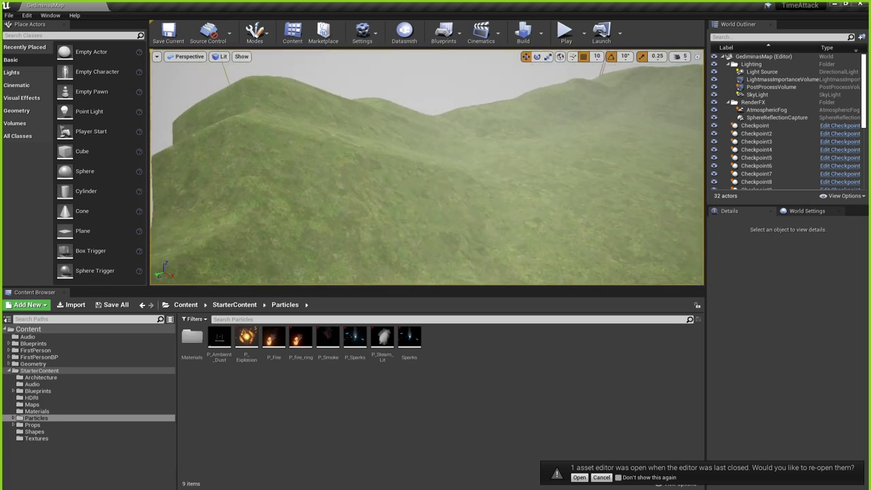
pyautogui.click(360, 184)
pyautogui.press('Escape')
pyautogui.moveTo(383, 193); pyautogui.dragTo(451, 197, button='right')
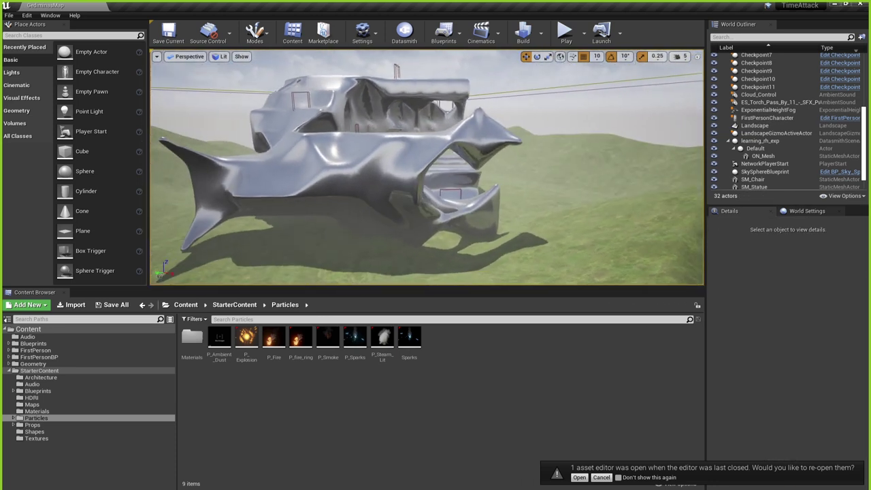
pyautogui.moveTo(451, 197); pyautogui.dragTo(558, 189, button='right')
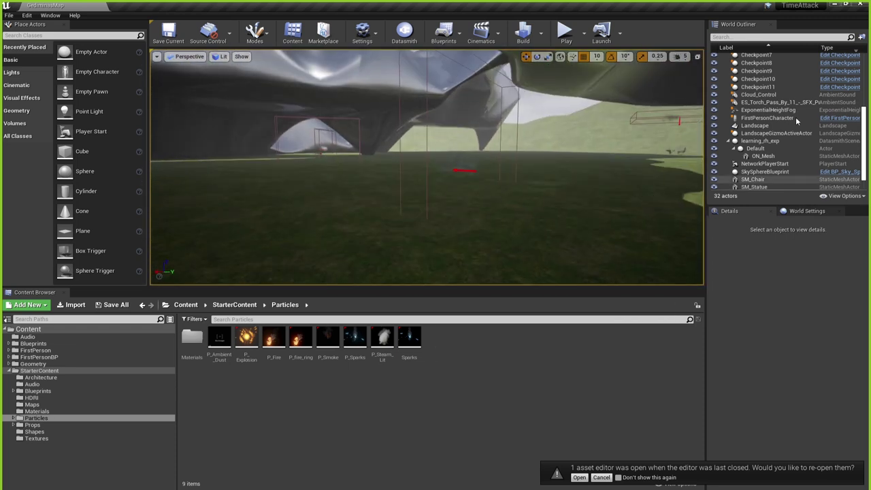
pyautogui.moveTo(863, 147); pyautogui.dragTo(862, 118)
pyautogui.click(841, 80)
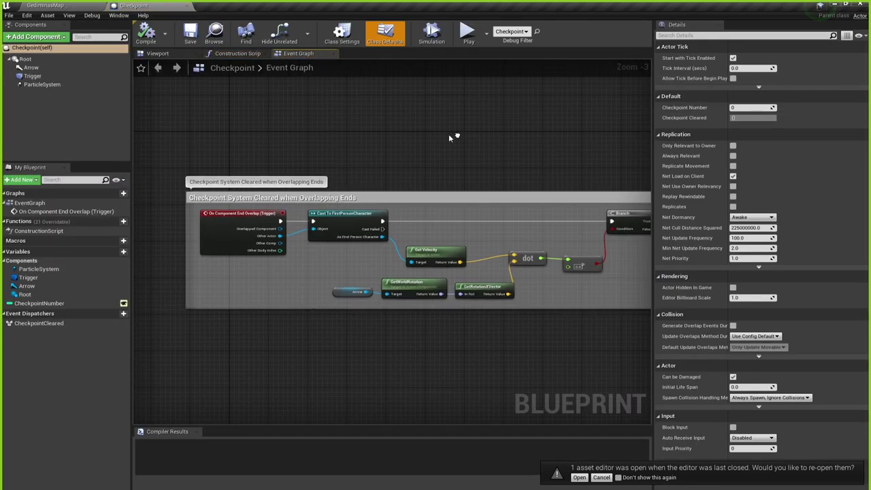
# - Assign the P_fire_ring template to the checkpoint's particle system and compile the blueprint
pyautogui.click(157, 54)
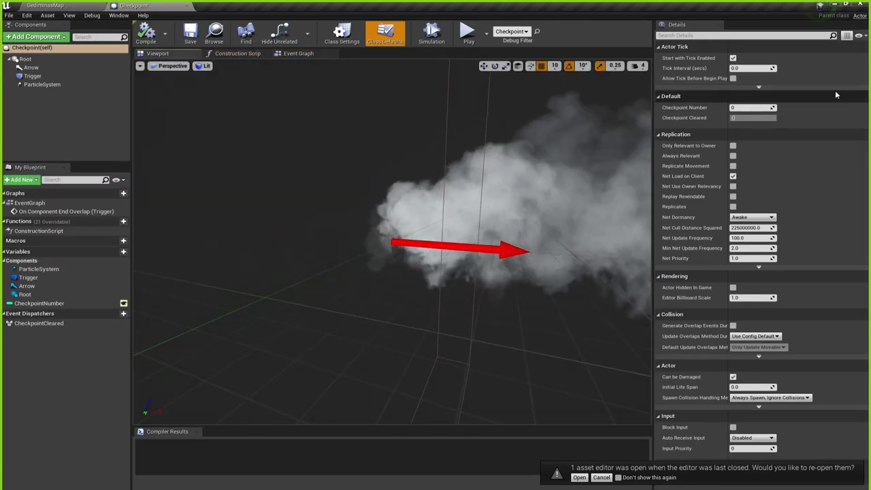
pyautogui.moveTo(431, 225); pyautogui.dragTo(460, 267)
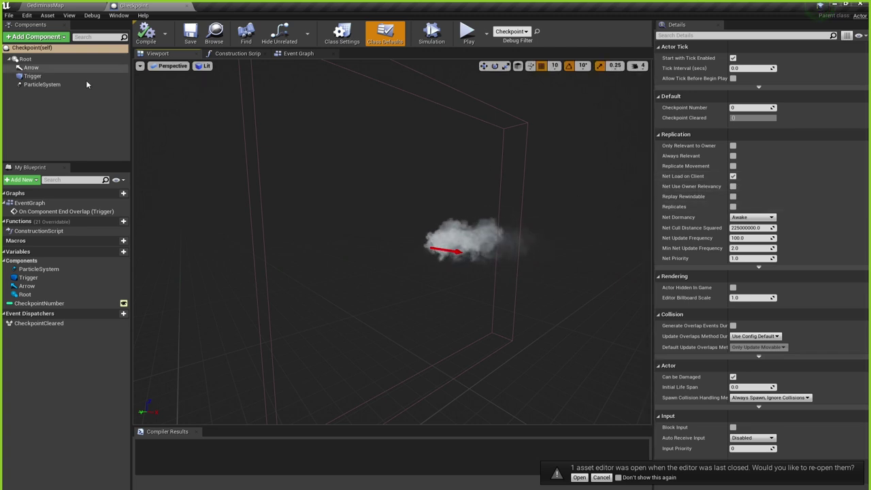
pyautogui.click(42, 84)
pyautogui.click(792, 198)
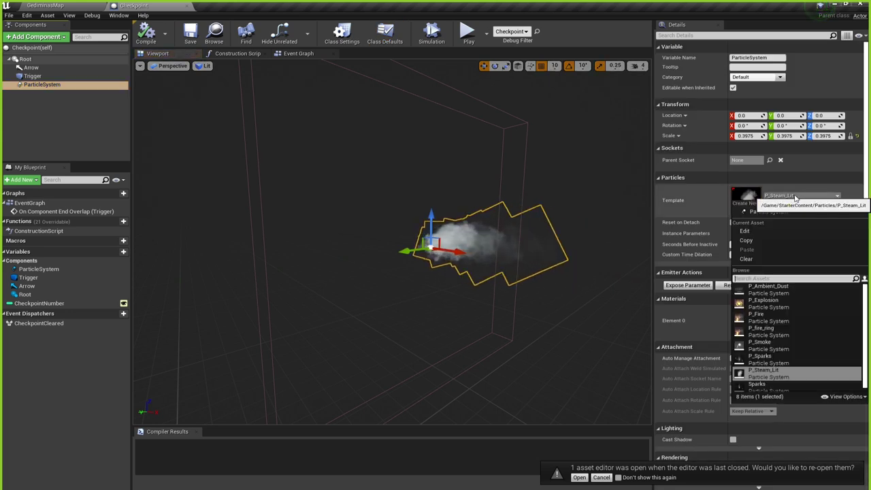
pyautogui.click(842, 333)
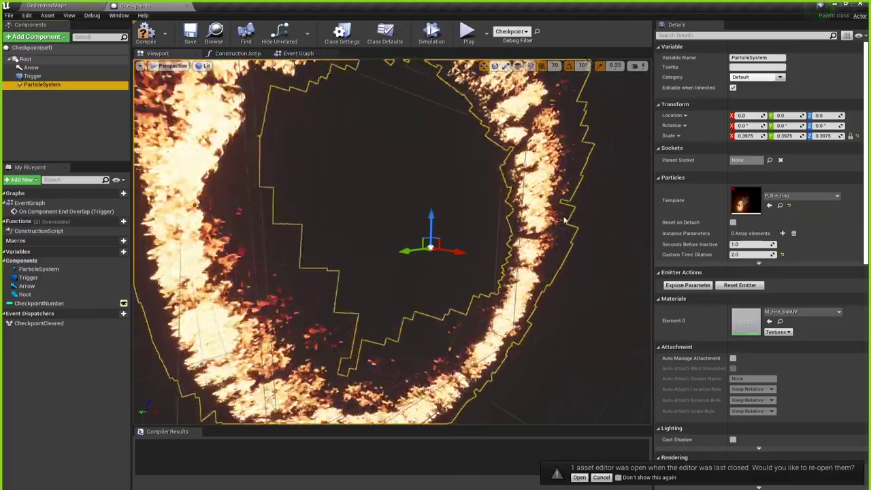
pyautogui.click(147, 35)
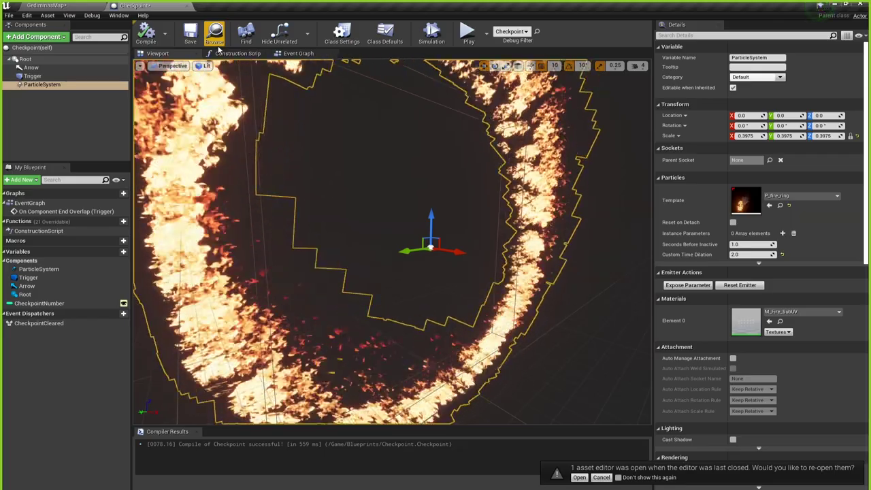
# - View the fire ring face-on, then save and close the Checkpoint blueprint
pyautogui.moveTo(374, 161); pyautogui.dragTo(374, 161, button='right')
pyautogui.moveTo(306, 134); pyautogui.dragTo(305, 133, button='right')
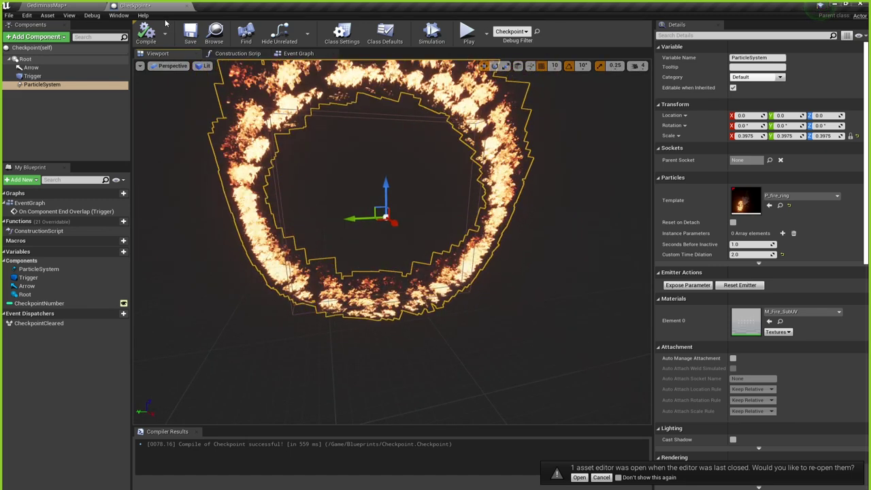
pyautogui.click(190, 38)
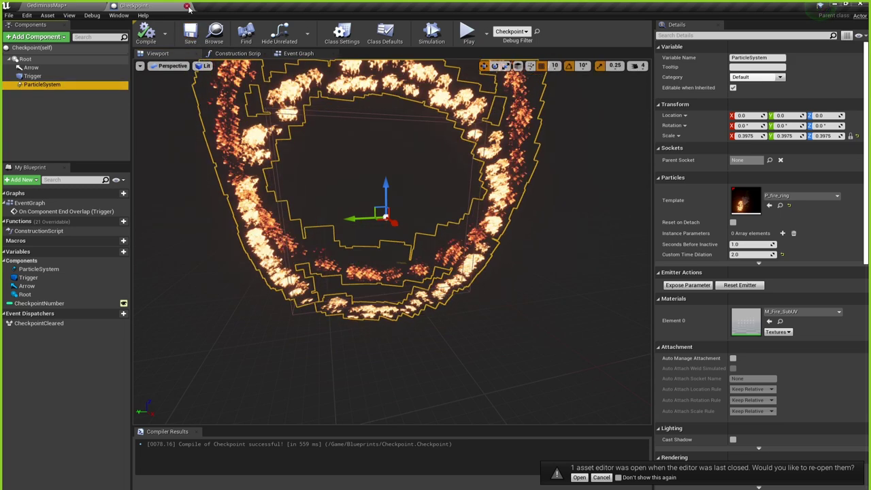
pyautogui.click(188, 6)
pyautogui.moveTo(510, 131); pyautogui.dragTo(509, 131, button='right')
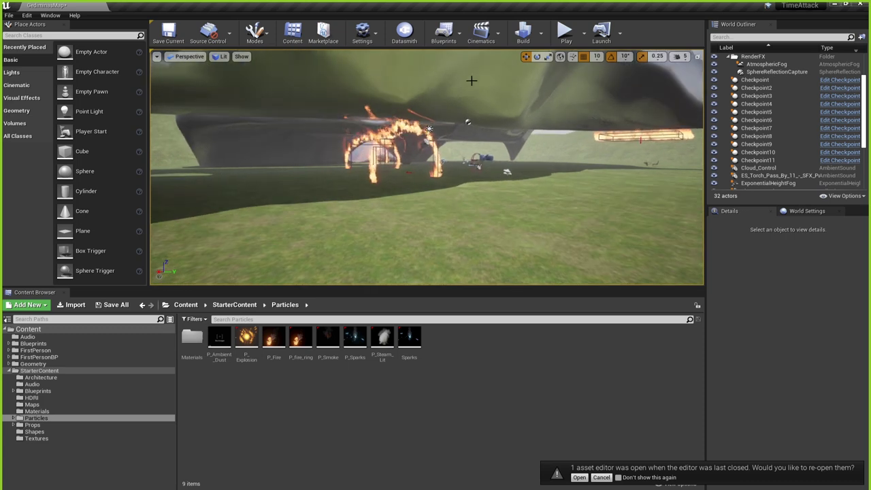
# - Start Play with the volume lowered and a taller game view, and begin the race
pyautogui.click(566, 34)
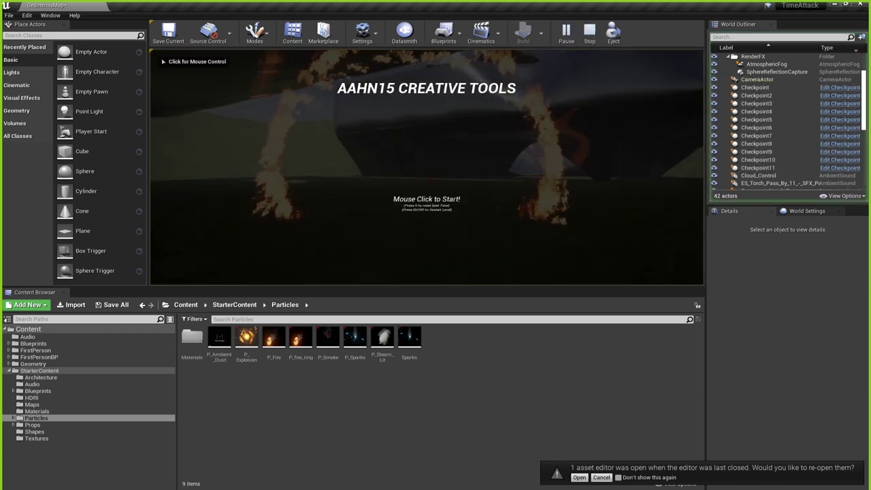
pyautogui.press('XF86AudioLowerVolume')
pyautogui.press('XF86AudioLowerVolume')
pyautogui.press('XF86AudioLowerVolume')
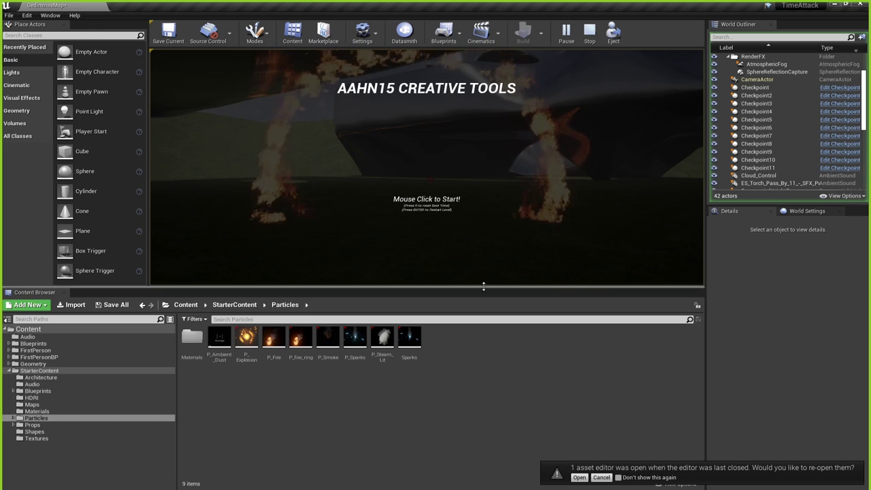
pyautogui.moveTo(482, 287); pyautogui.dragTo(503, 397)
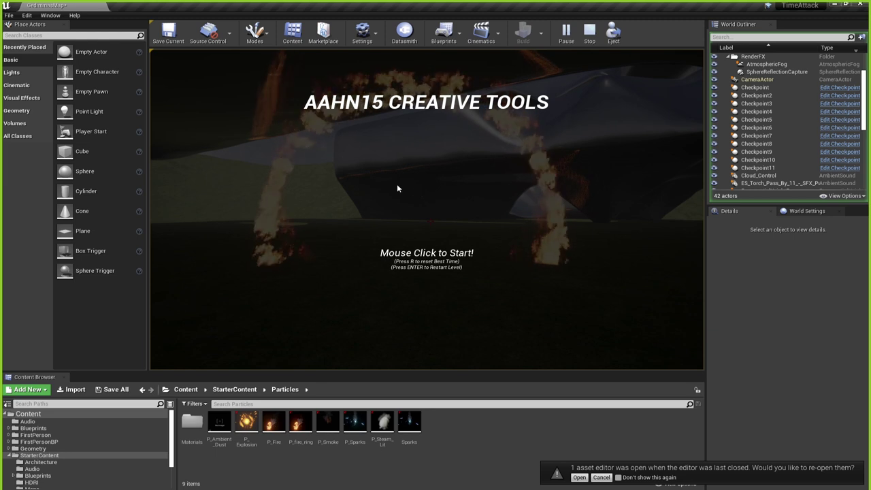
pyautogui.click(470, 208)
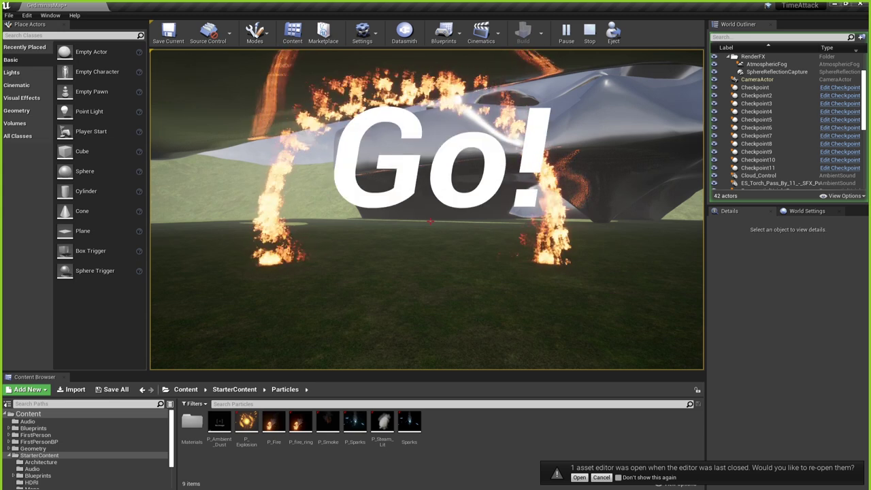
# - Fly forward through the fire-ring checkpoints past the arch, then restart the race
pyautogui.press('w')
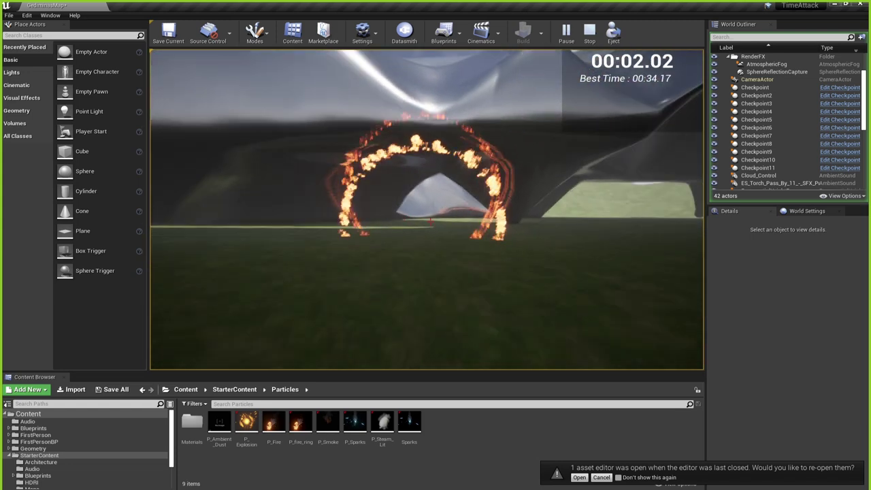
pyautogui.press('w')
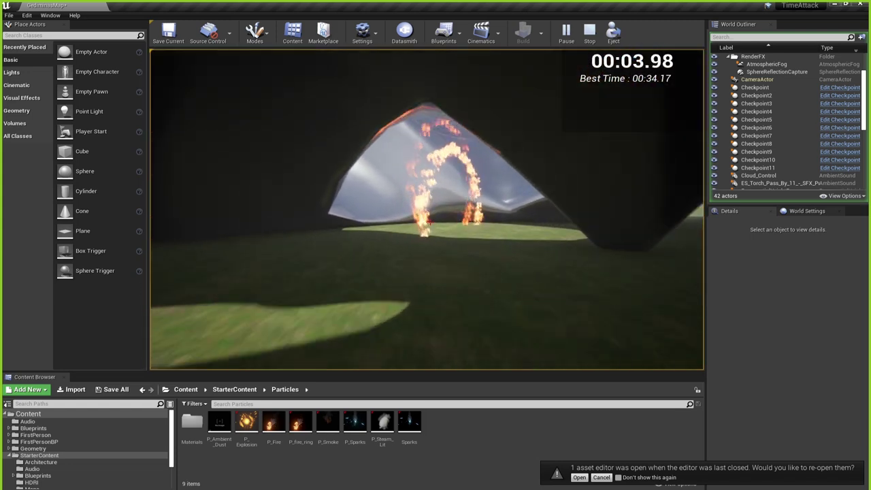
pyautogui.press('w')
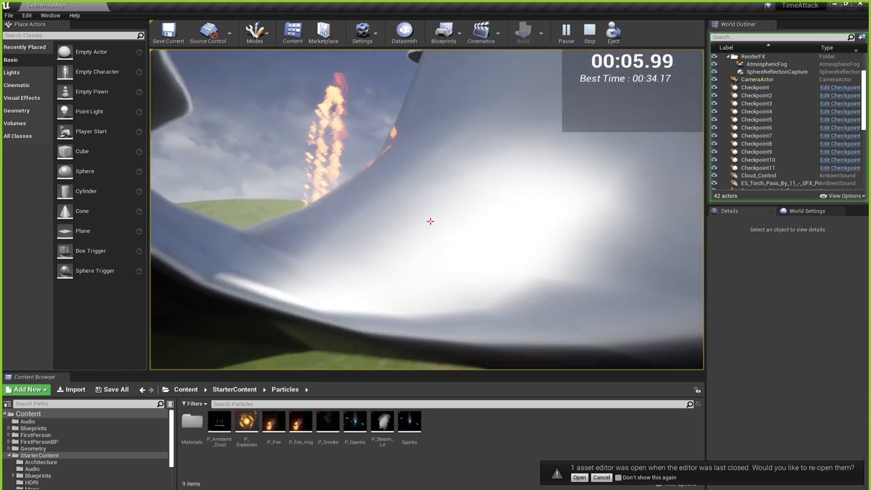
pyautogui.press('w')
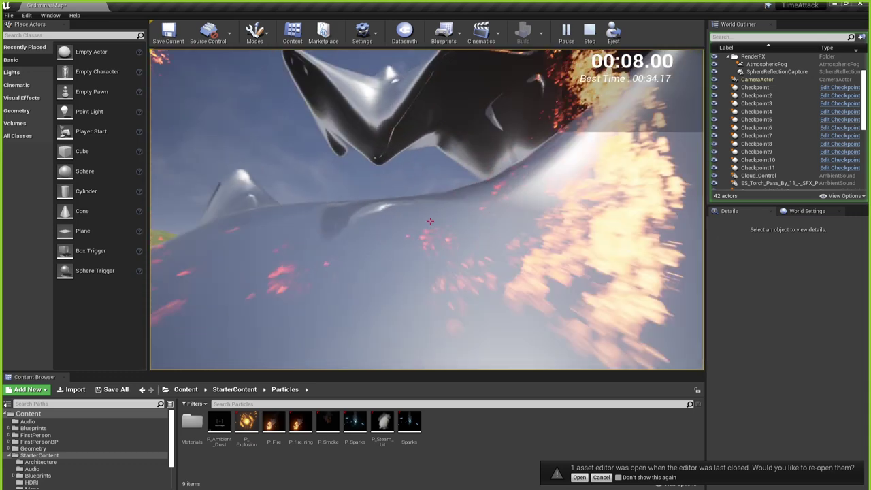
pyautogui.press('w')
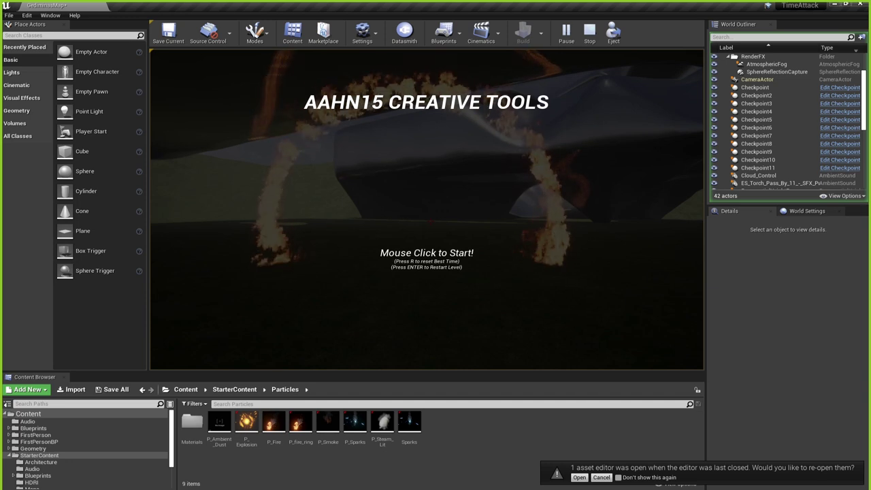
pyautogui.click(430, 222)
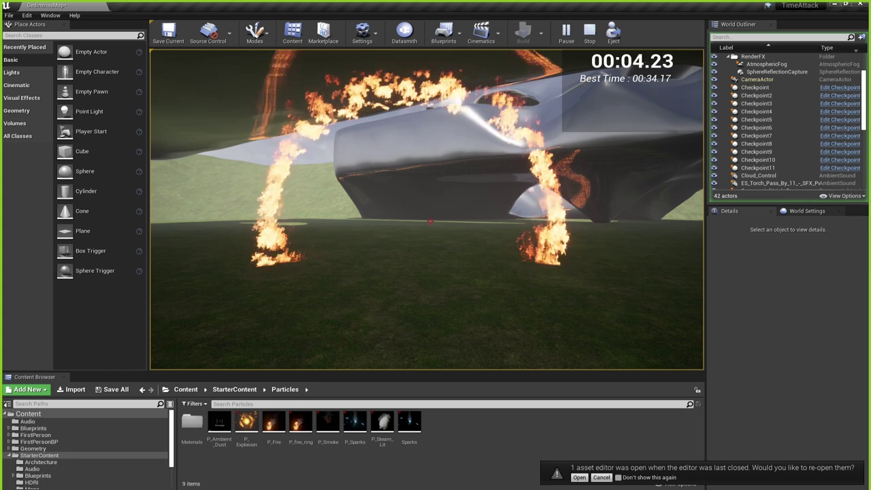
pyautogui.press('Escape')
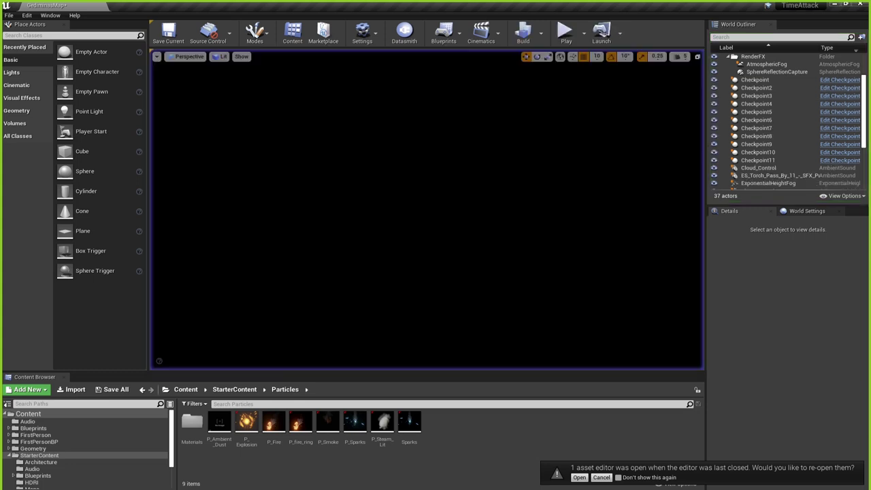
pyautogui.scroll(-10, 335, 59)
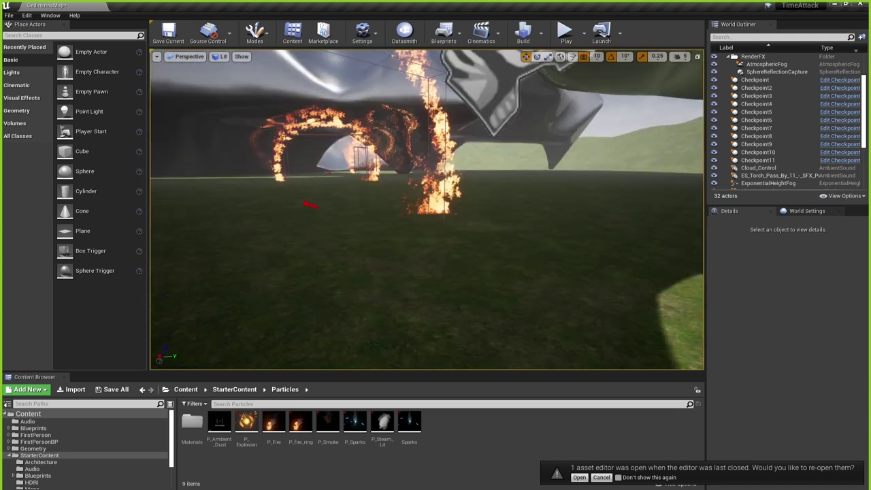
pyautogui.moveTo(371, 200); pyautogui.dragTo(371, 191, button='right')
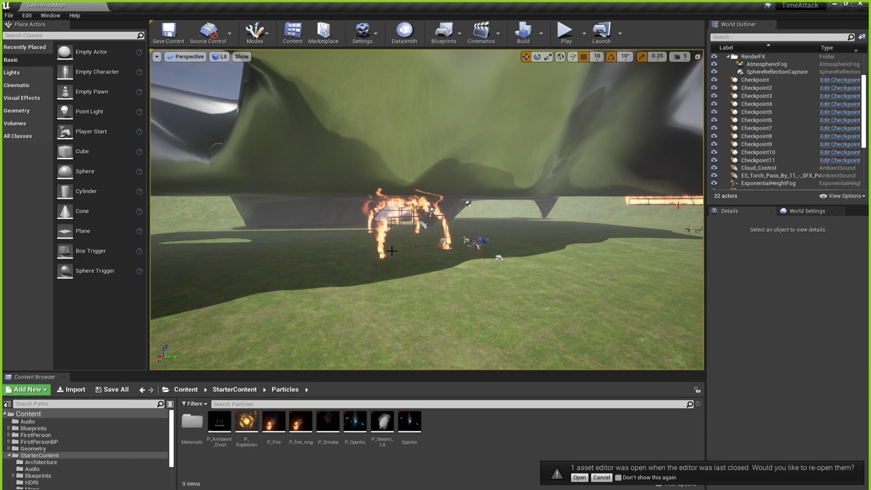
pyautogui.moveTo(371, 200); pyautogui.dragTo(394, 228, button='right')
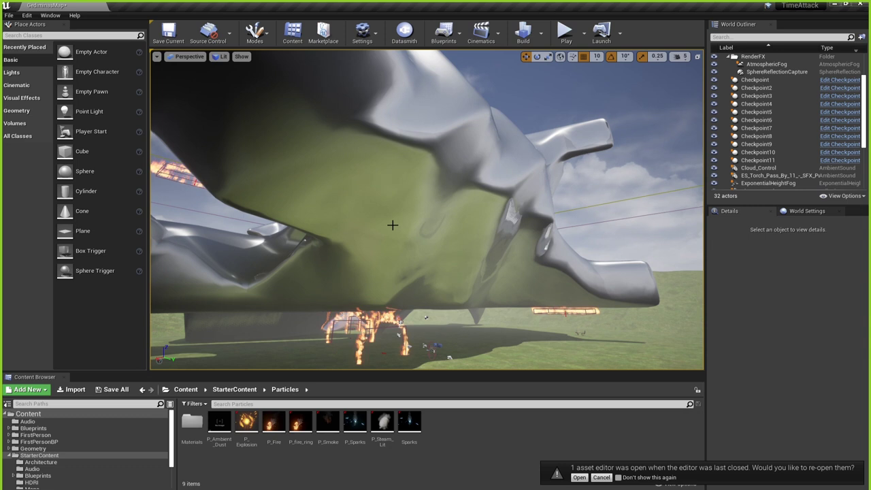
# - Delete ON_Mesh, confirming despite its reference warning, then select the Landscape
pyautogui.click(394, 226)
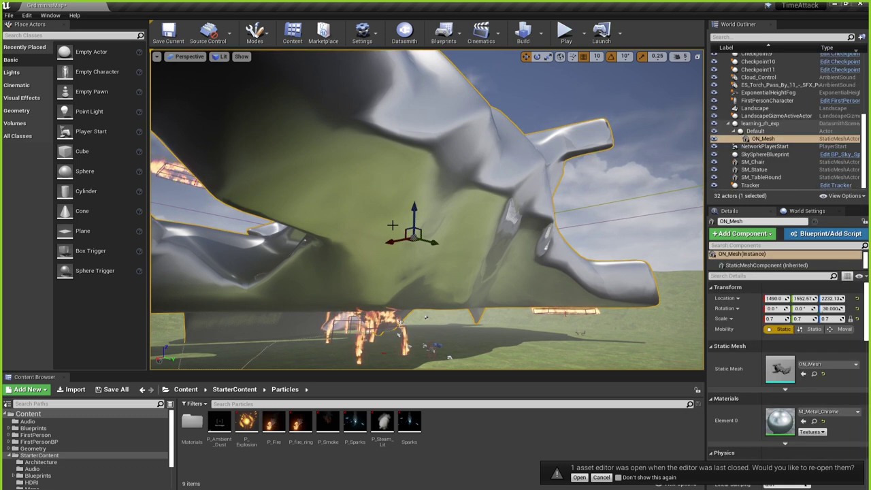
pyautogui.press('Delete')
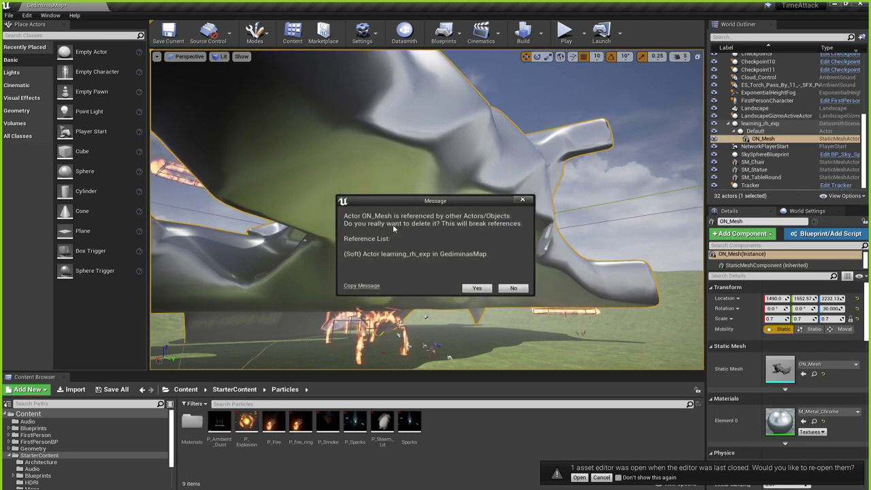
pyautogui.click(514, 289)
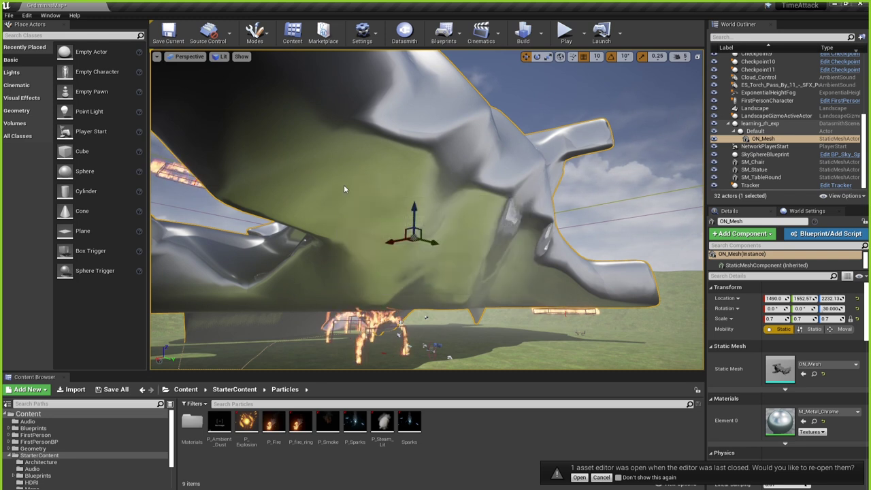
pyautogui.press('Delete')
pyautogui.click(480, 289)
pyautogui.moveTo(482, 290); pyautogui.dragTo(384, 300, button='right')
pyautogui.click(383, 299)
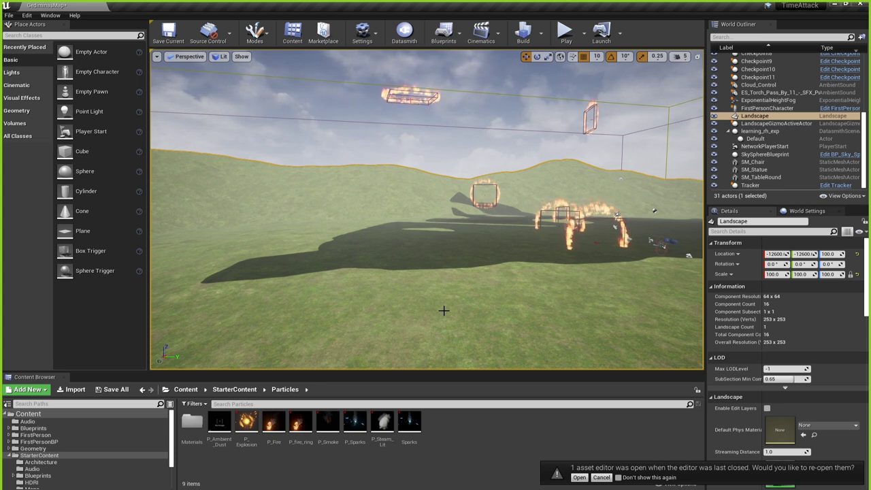
# - Fly around the fire arches, then select the Tracker actor in the World Outliner and edit its blueprint
pyautogui.press('Escape')
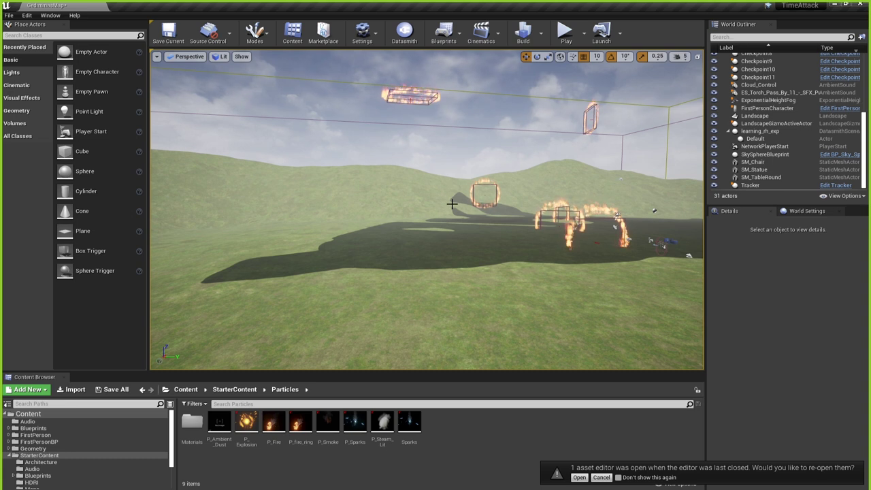
pyautogui.moveTo(607, 228); pyautogui.dragTo(567, 239, button='right')
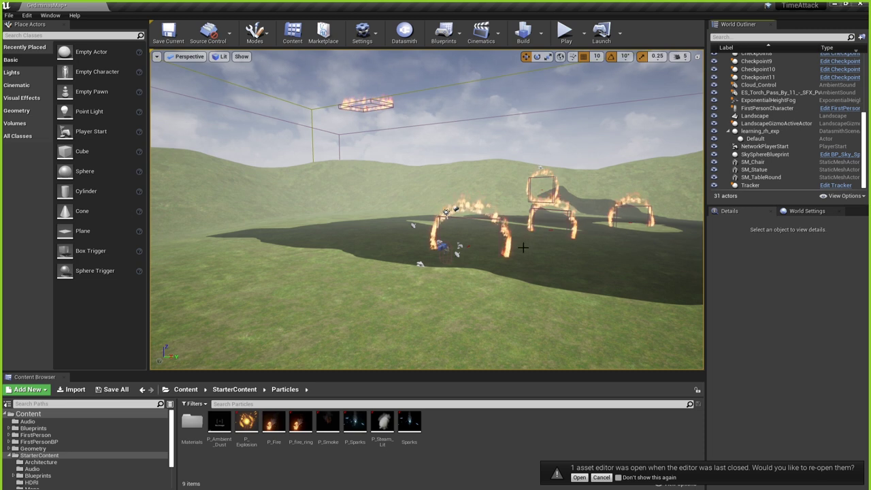
pyautogui.press('w')
pyautogui.moveTo(427, 205); pyautogui.dragTo(427, 218, button='right')
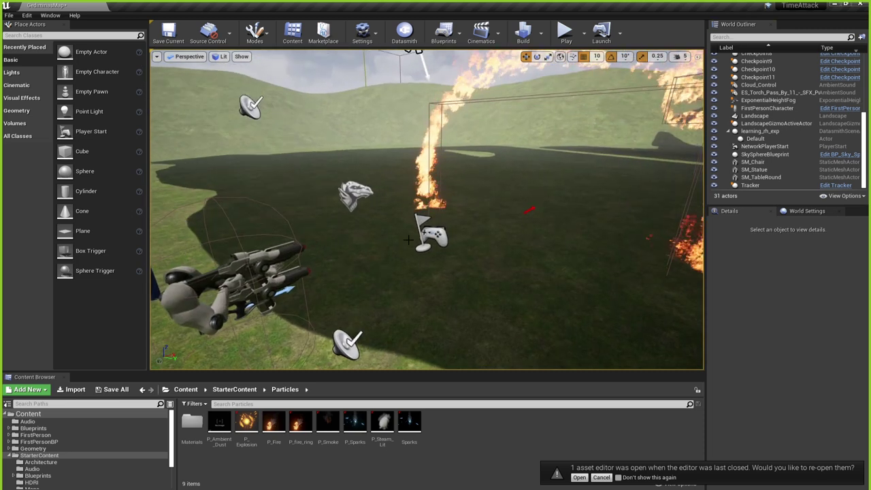
pyautogui.click(819, 118)
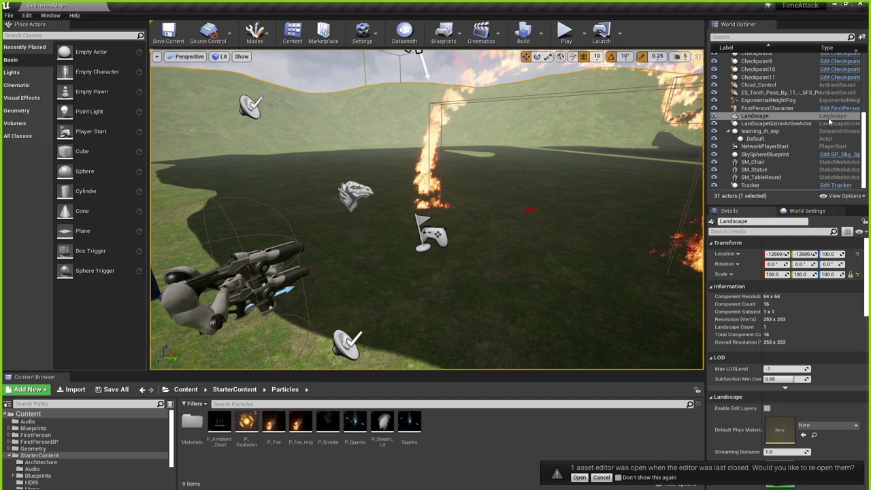
pyautogui.click(750, 185)
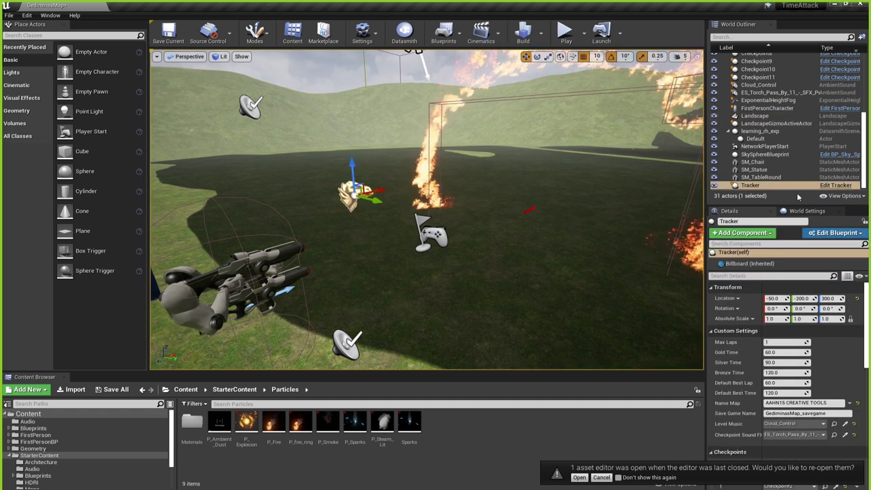
pyautogui.click(843, 185)
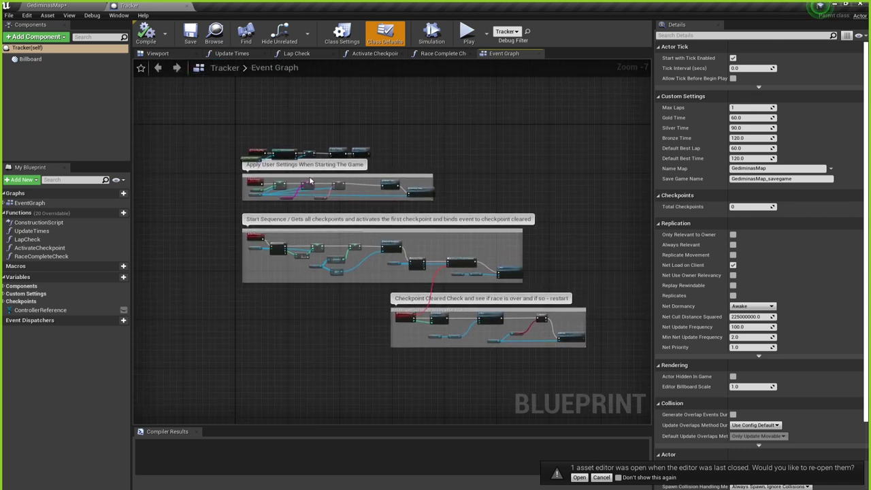
# - Pan and zoom the Tracker Event Graph to inspect the Checkpoint Cleared Check logic
pyautogui.scroll(6, 265, 193)
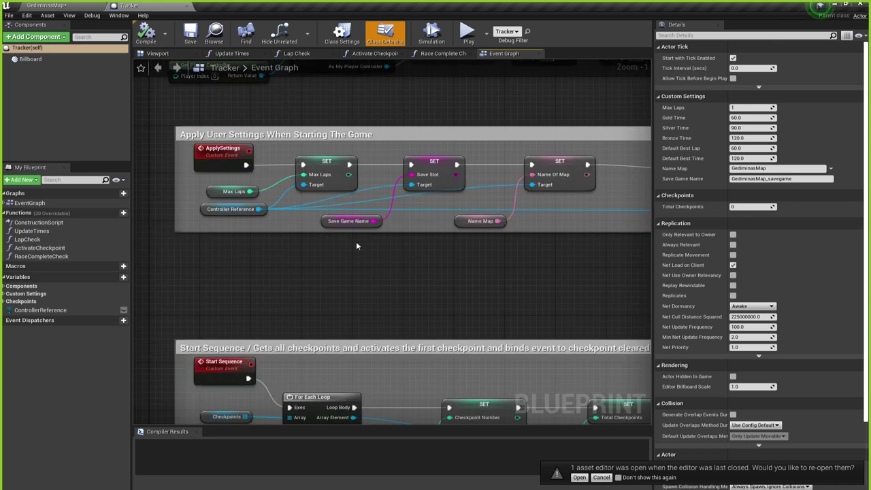
pyautogui.scroll(-3, 356, 241)
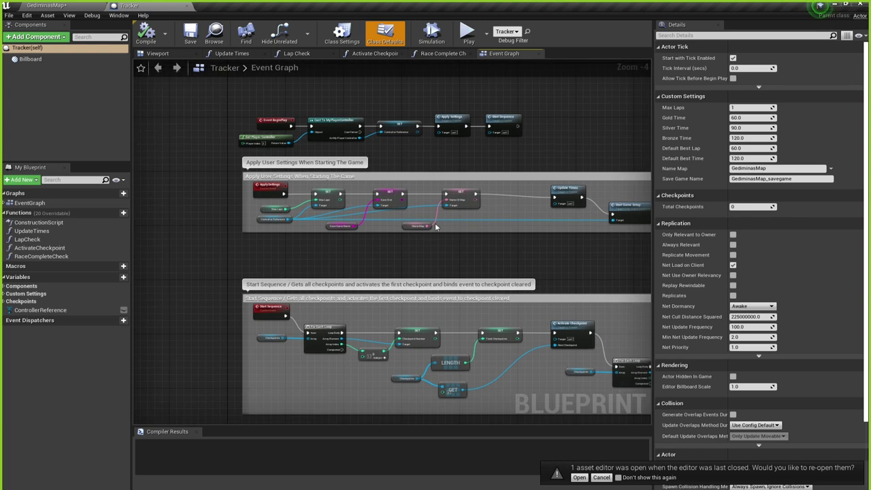
pyautogui.moveTo(435, 222); pyautogui.dragTo(354, 193, button='right')
pyautogui.scroll(-1, 355, 193)
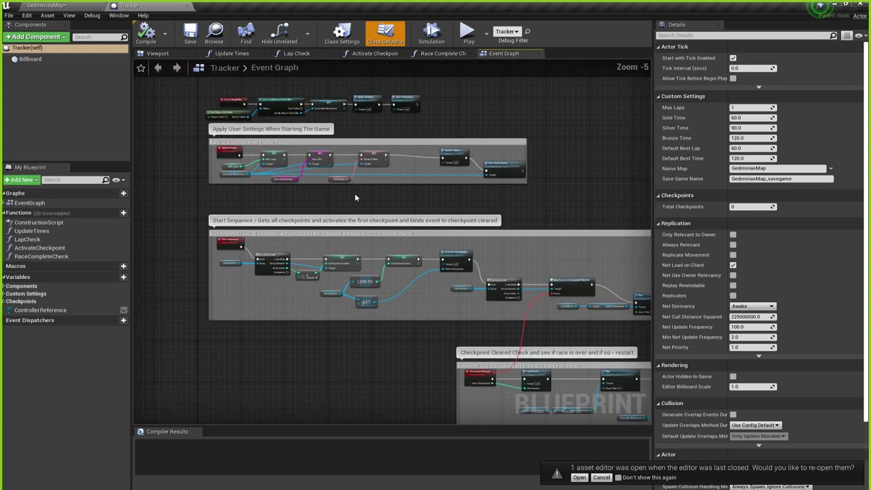
pyautogui.scroll(-2, 354, 194)
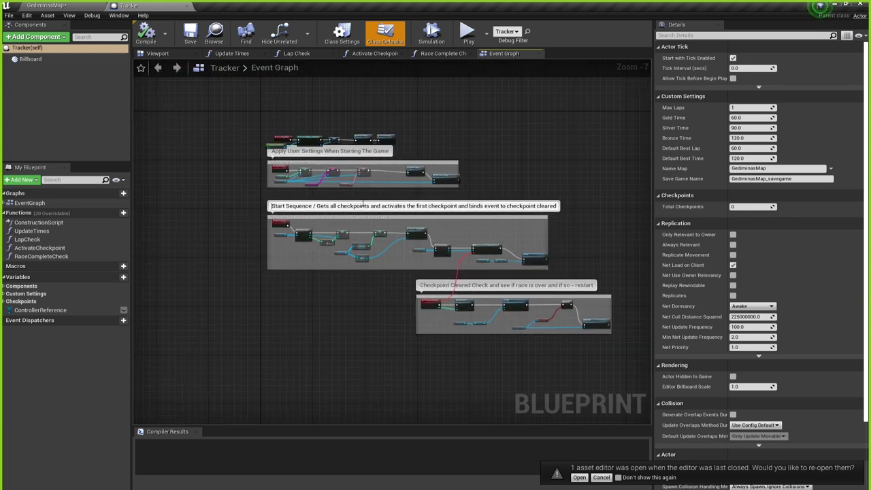
# - Review the Race Complete Check, Activate Checkpoint, Lap Check and Update Times graphs, then close the Tracker blueprint
pyautogui.click(439, 54)
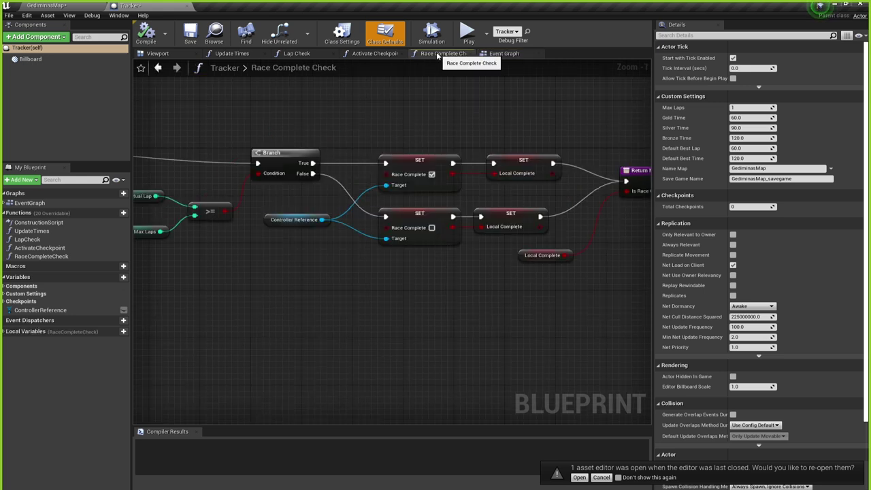
pyautogui.scroll(-7, 340, 179)
pyautogui.scroll(3, 341, 178)
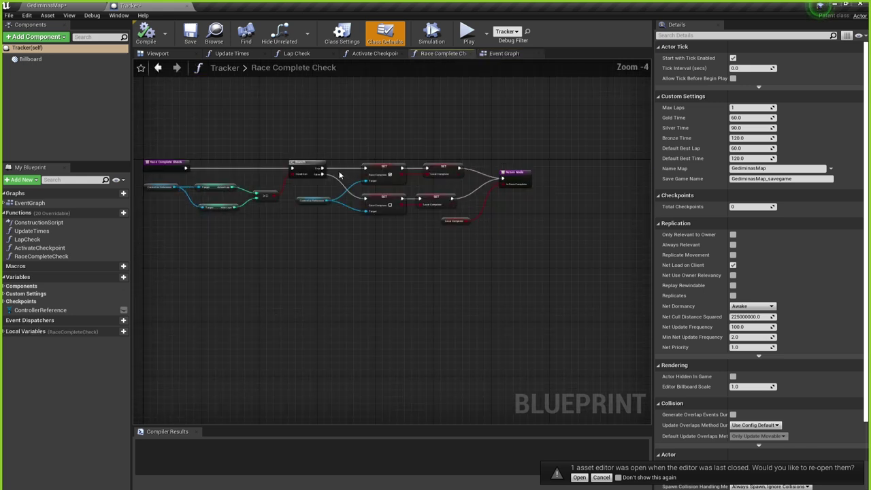
pyautogui.click(376, 54)
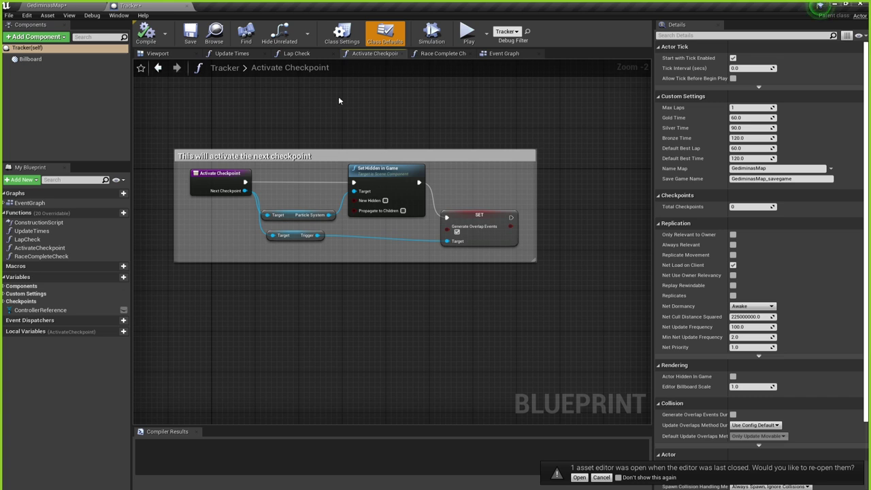
pyautogui.click(295, 55)
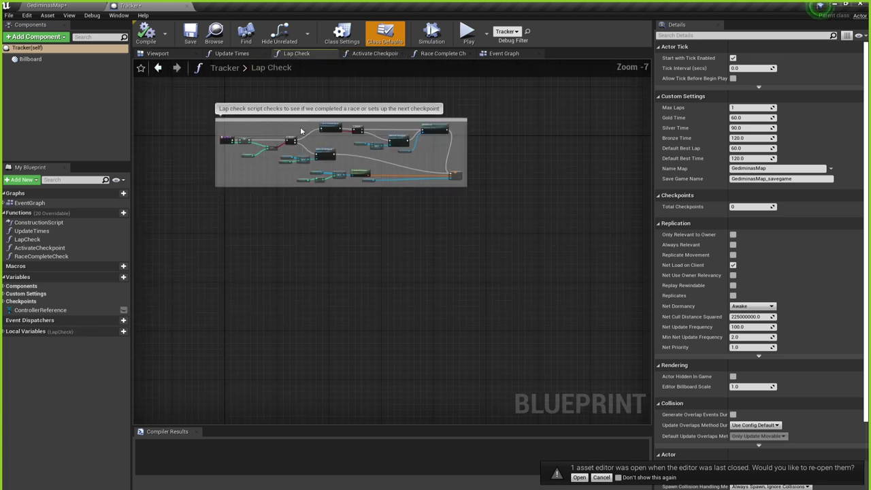
pyautogui.click(233, 54)
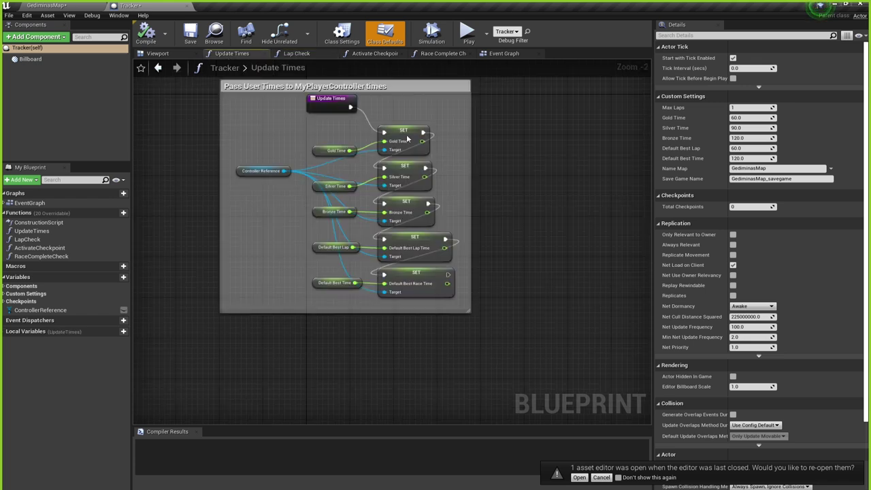
pyautogui.click(429, 55)
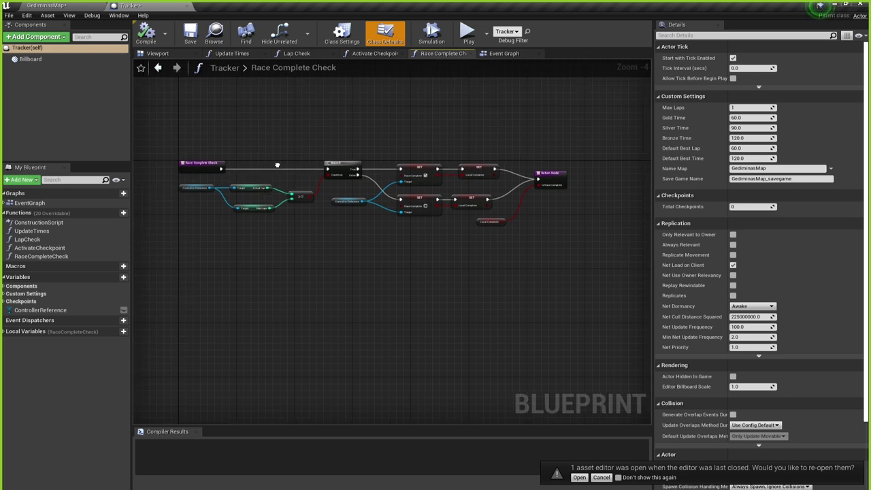
pyautogui.click(504, 53)
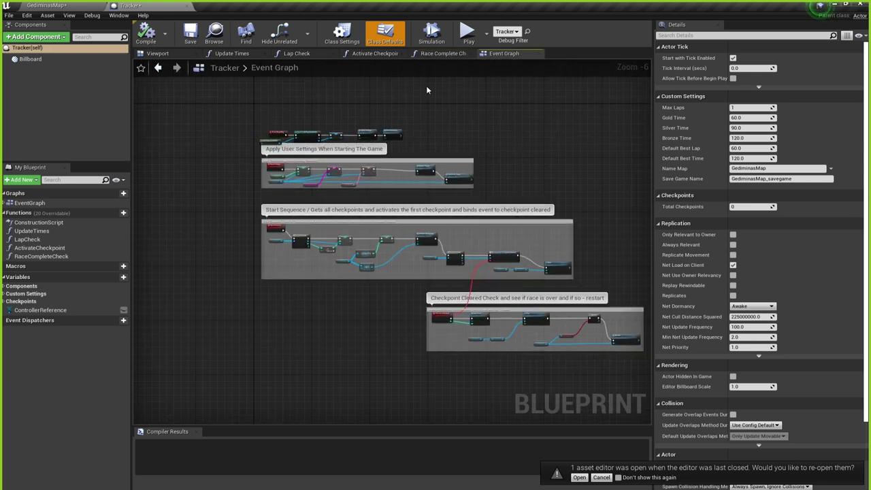
pyautogui.click(189, 6)
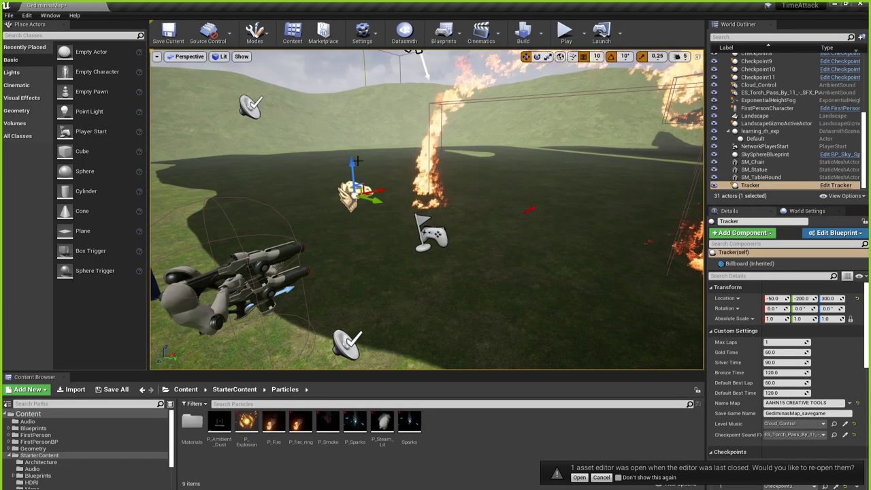
# - Delete the Landscape and the PostProcessVolume from the GediminasMap level
pyautogui.moveTo(357, 161); pyautogui.dragTo(299, 187, button='right')
pyautogui.click(296, 191)
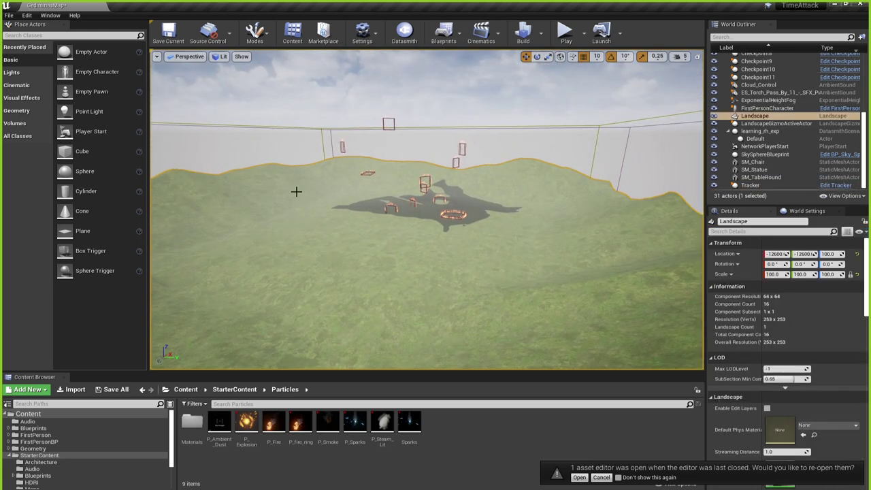
pyautogui.press('Delete')
pyautogui.click(301, 128)
pyautogui.press('Delete')
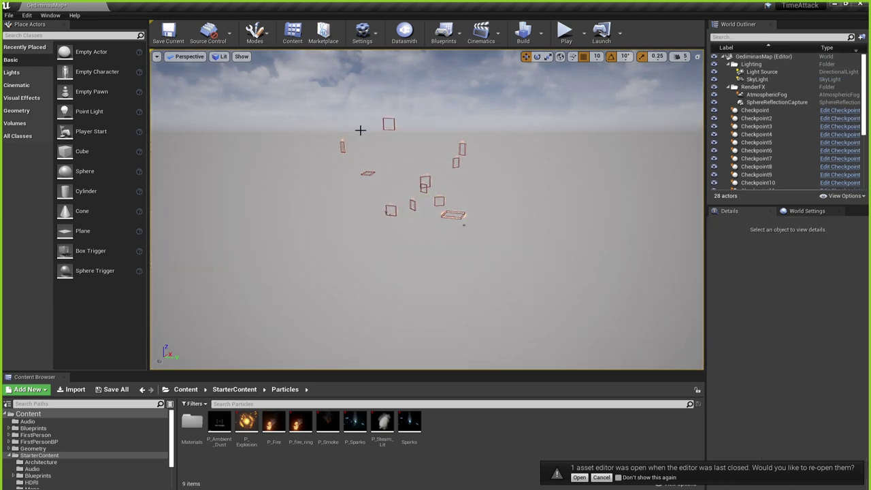
# - Browse the World Outliner, collapsing RenderFX and checking the Checkpoint, NetworkPlayerStart, SkySphereBlueprint and Tracker actors
pyautogui.scroll(4, 360, 129)
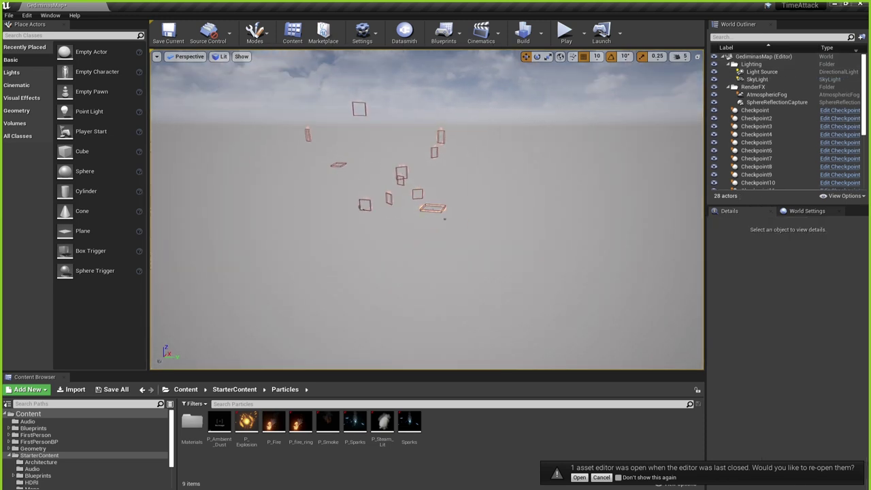
pyautogui.click(746, 112)
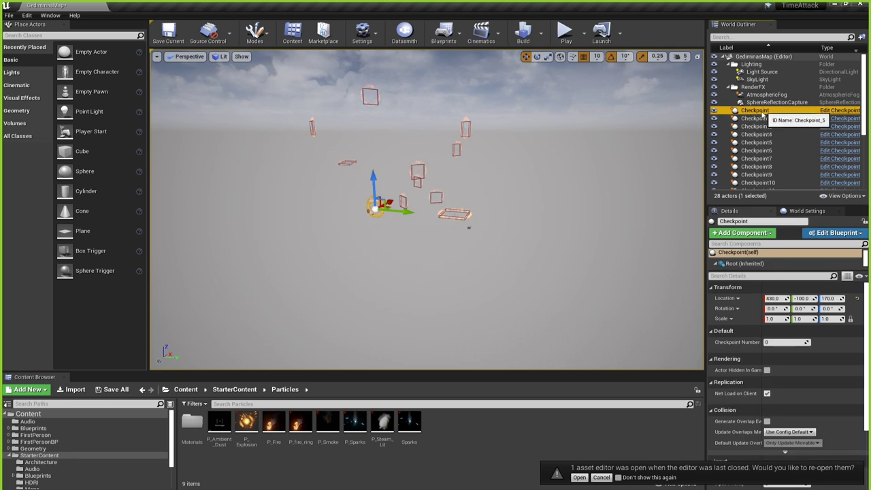
pyautogui.click(732, 87)
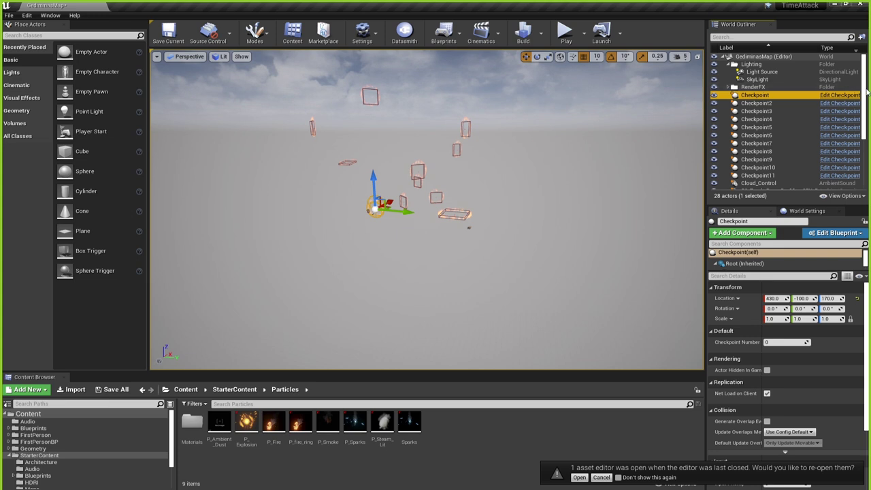
pyautogui.moveTo(867, 96); pyautogui.dragTo(867, 99)
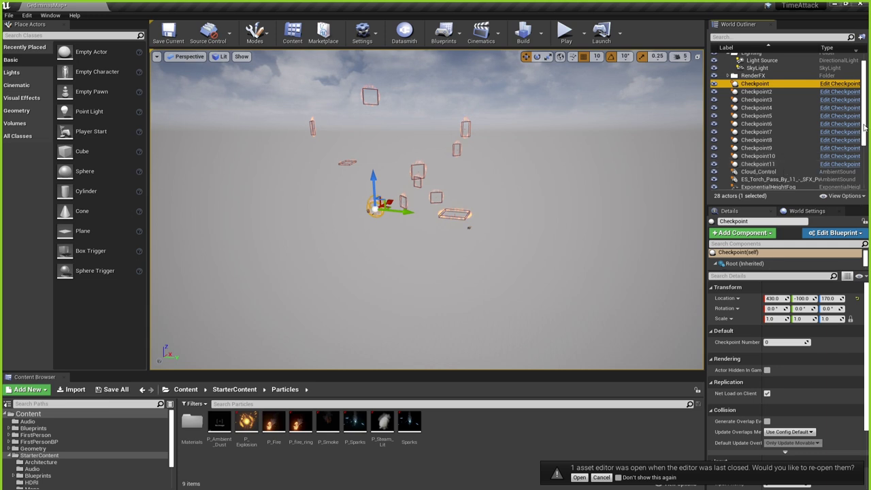
pyautogui.scroll(-5, 865, 128)
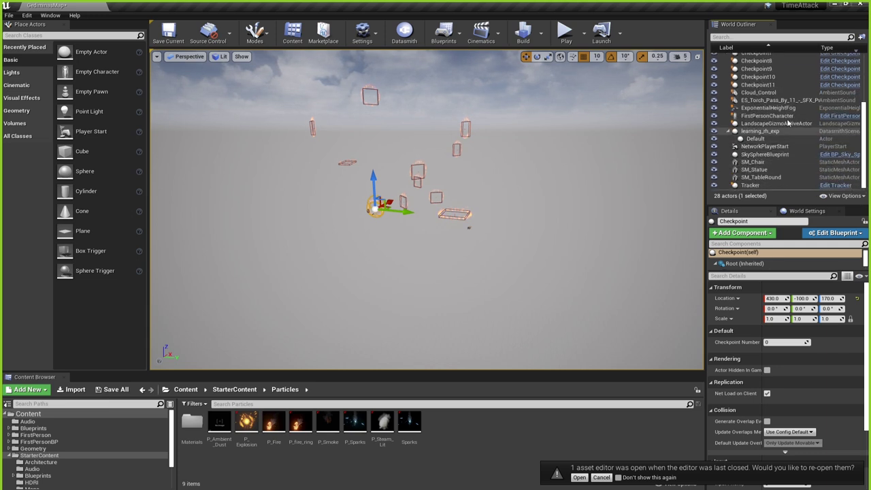
pyautogui.click(766, 146)
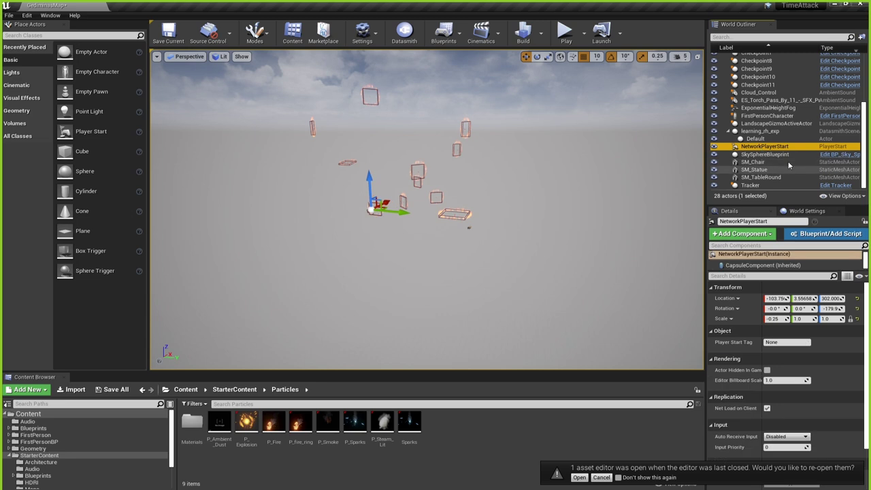
pyautogui.click(760, 155)
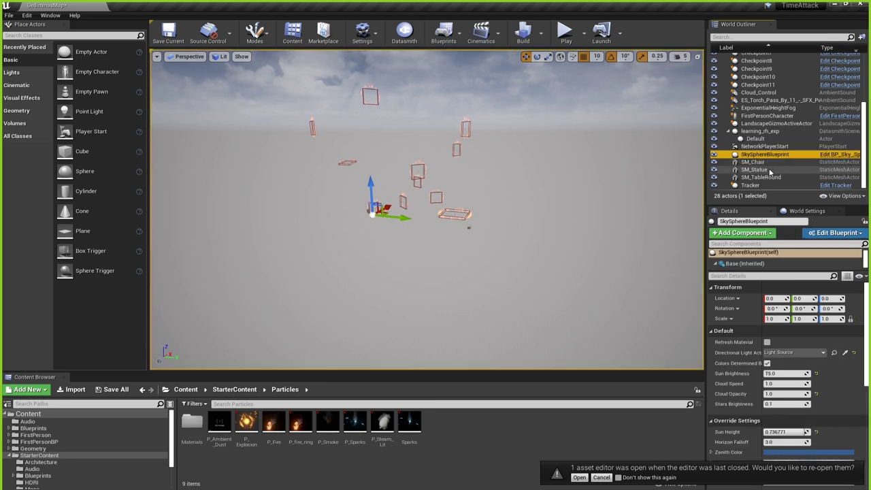
pyautogui.click(773, 185)
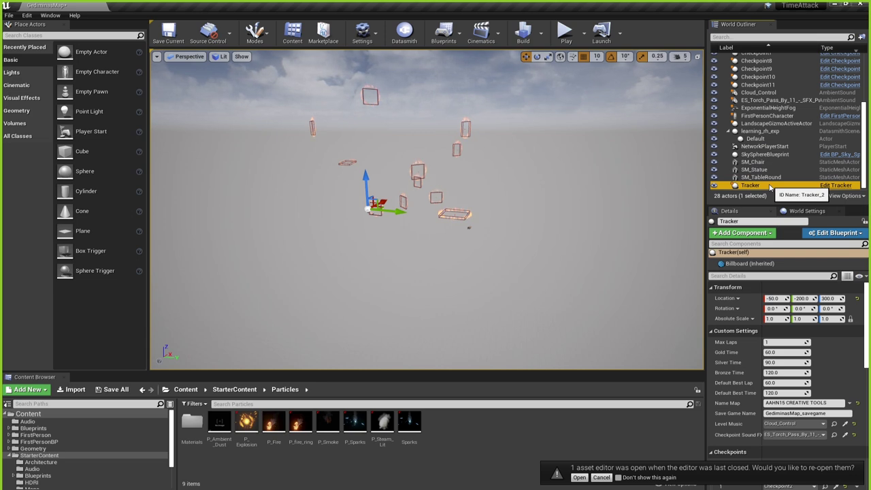
# - Delete the SM_Chair, SM_TableRound and SM_Statue props
pyautogui.click(753, 162)
pyautogui.moveTo(583, 196); pyautogui.dragTo(550, 204, button='right')
pyautogui.press('Delete')
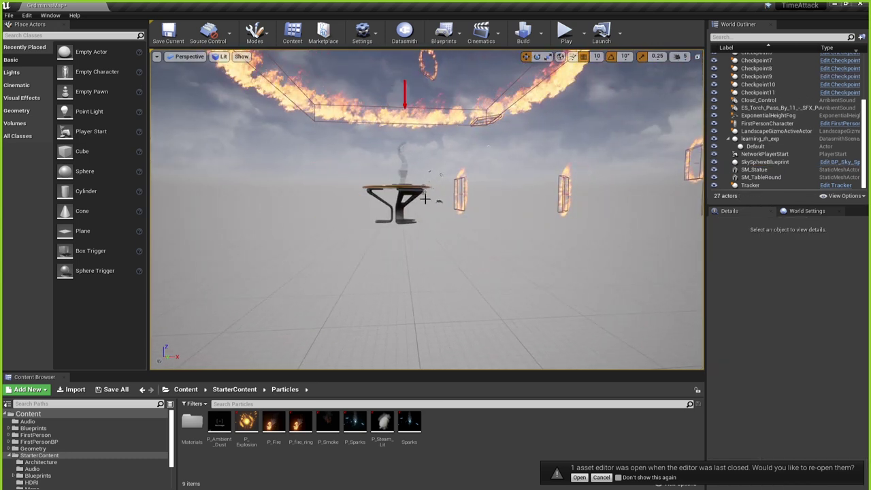
pyautogui.click(405, 180)
pyautogui.click(402, 165)
pyautogui.press('Delete')
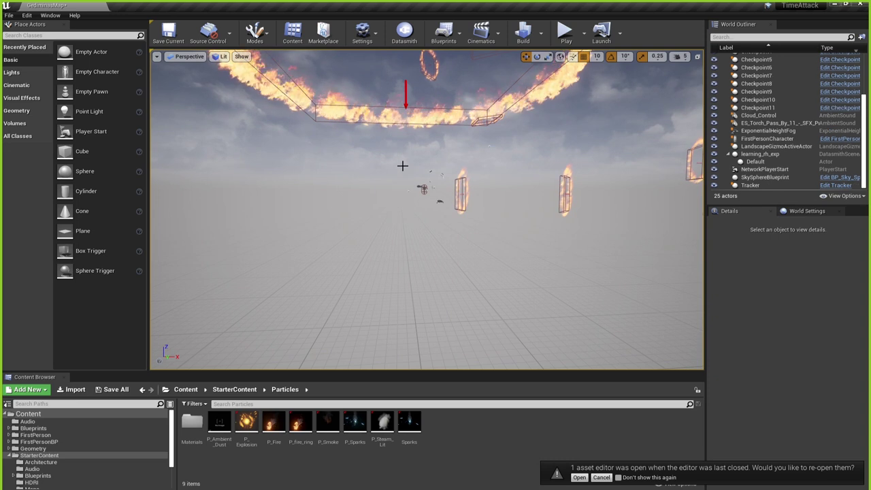
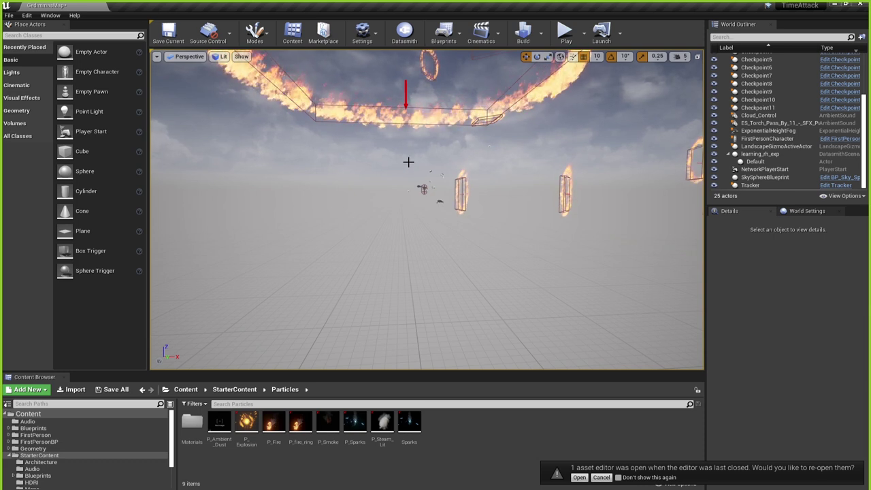
# - Fly the viewport camera toward the nearest flaming ring and the FirstPersonCharacter
pyautogui.moveTo(355, 170)
pyautogui.mouseDown(button='right')
pyautogui.moveTo(355, 129)
pyautogui.moveTo(355, 178)
pyautogui.moveTo(341, 184)
pyautogui.moveTo(361, 184)
pyautogui.moveTo(353, 184)
pyautogui.mouseUp(button='right')
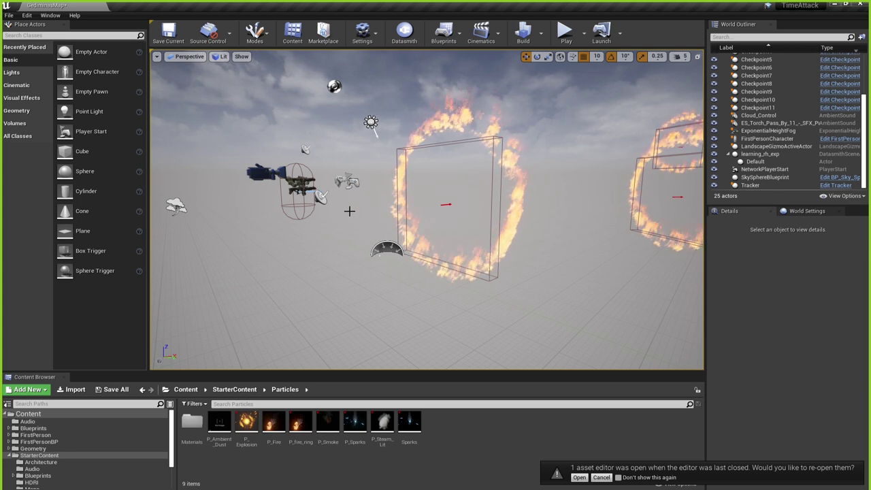
# - Select the FirstPersonCharacter, filter its Details for 'slop', then clear the filter
pyautogui.click(301, 183)
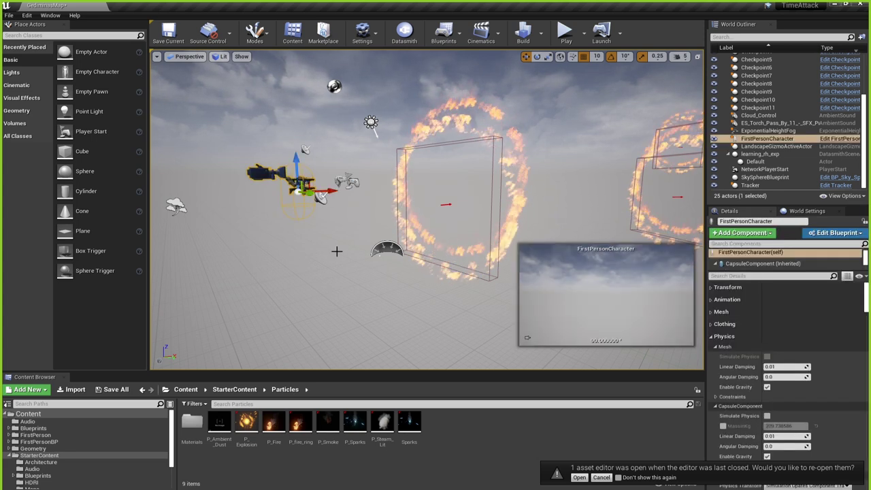
pyautogui.click(354, 297)
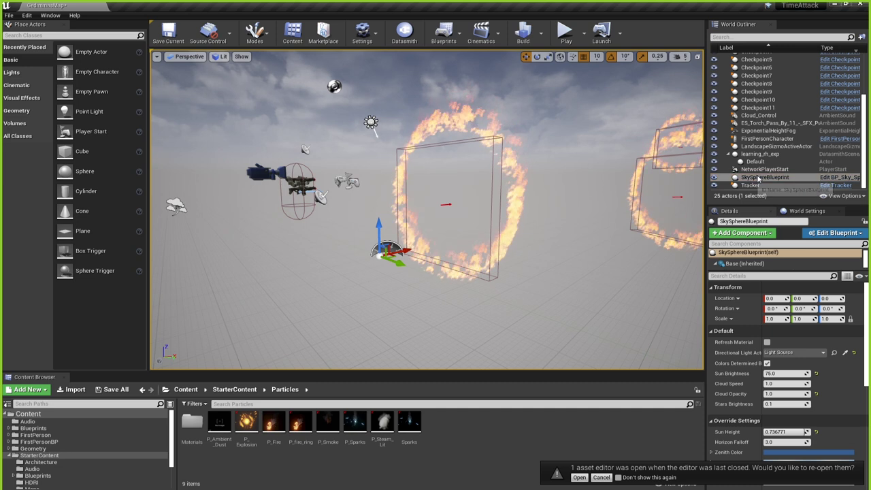
pyautogui.click(317, 194)
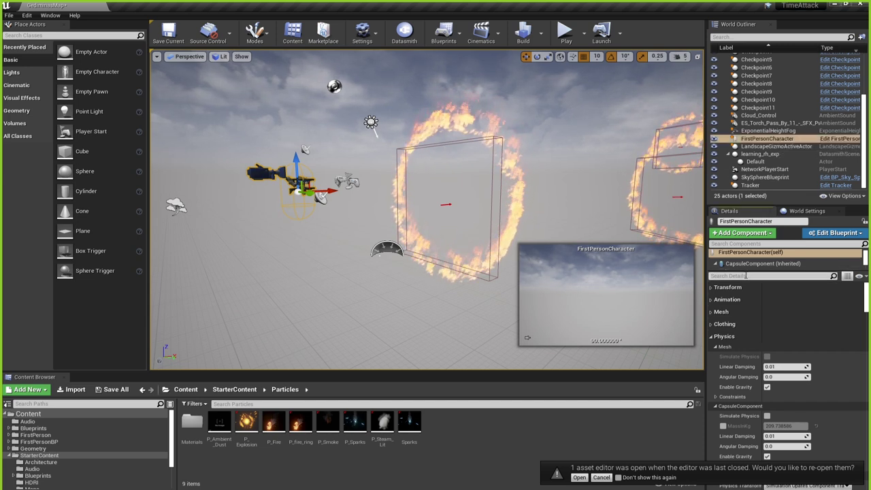
pyautogui.click(746, 275)
pyautogui.write('slop')
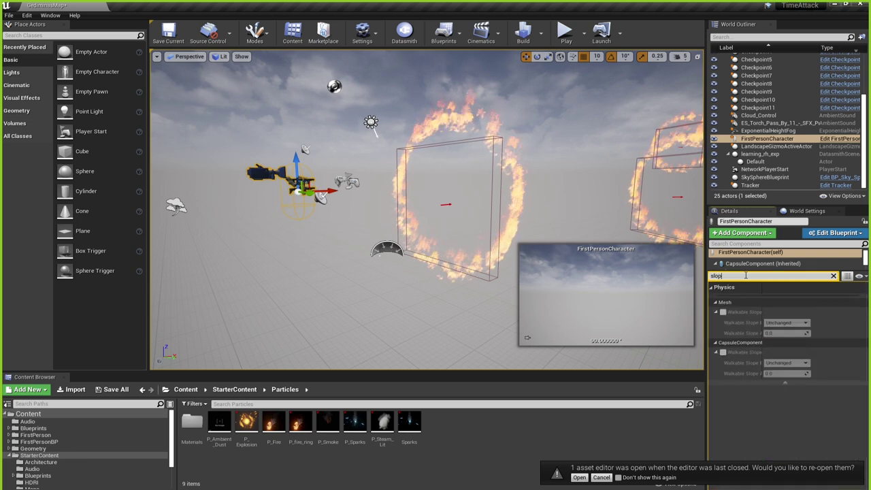
pyautogui.press('BackSpace')
pyautogui.press('BackSpace')
pyautogui.press('BackSpace')
pyautogui.press('BackSpace')
pyautogui.press('BackSpace')
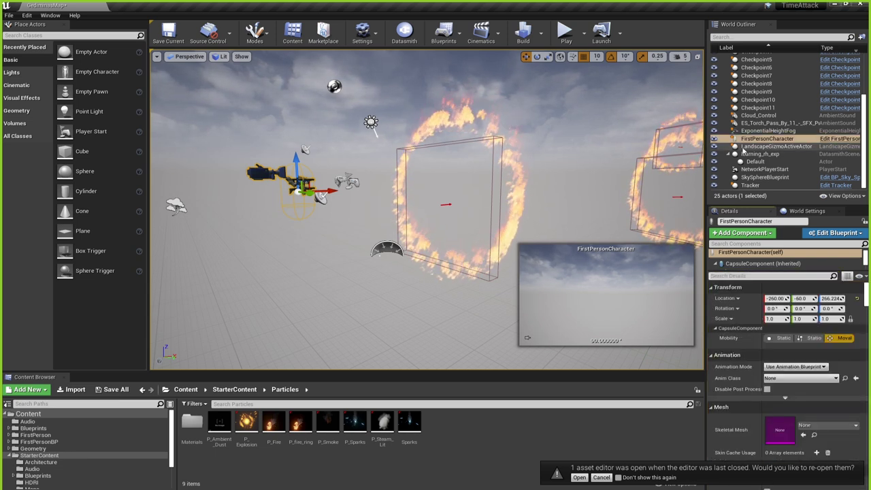
# - Scroll the character's Details down to Character Movement: Walking, showing Walkable Floor Angle 65.0
pyautogui.click(741, 244)
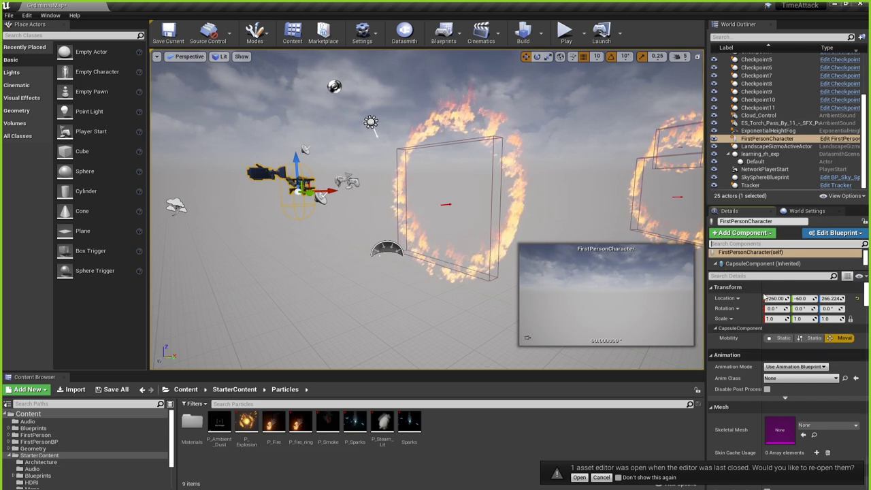
pyautogui.scroll(-5, 866, 307)
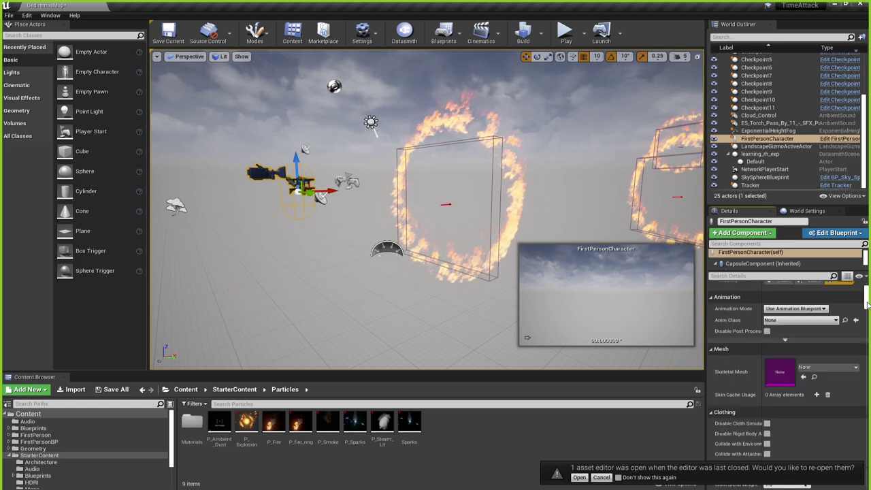
pyautogui.scroll(-3, 781, 349)
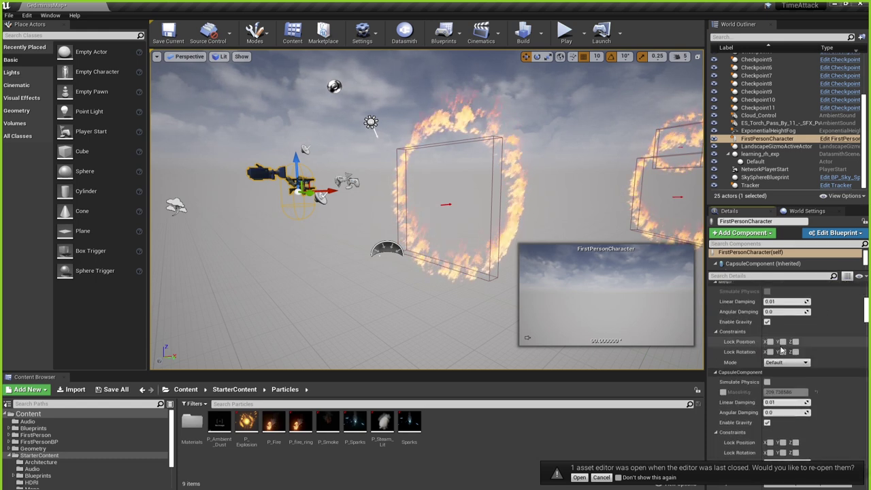
pyautogui.scroll(-5, 781, 349)
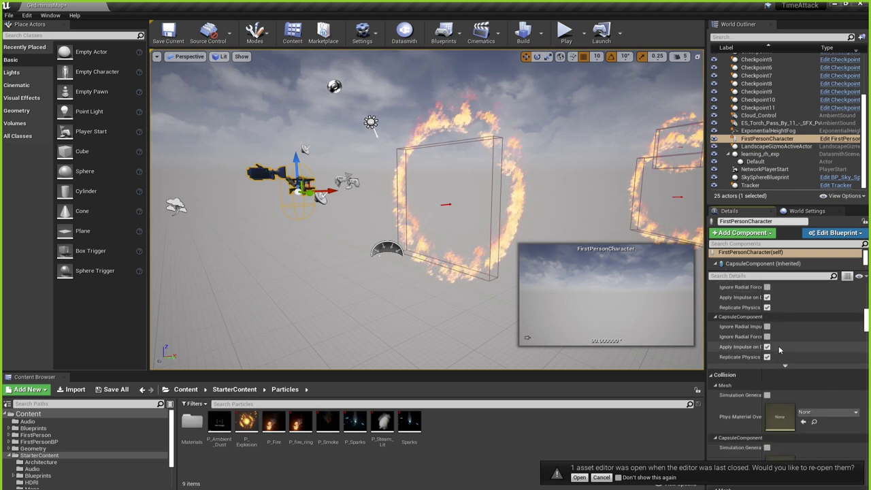
pyautogui.scroll(-2, 780, 350)
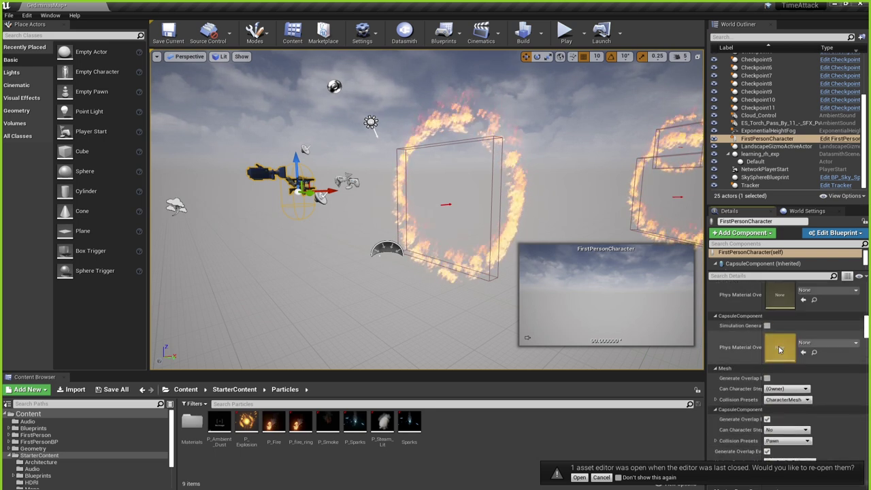
pyautogui.scroll(-10, 780, 350)
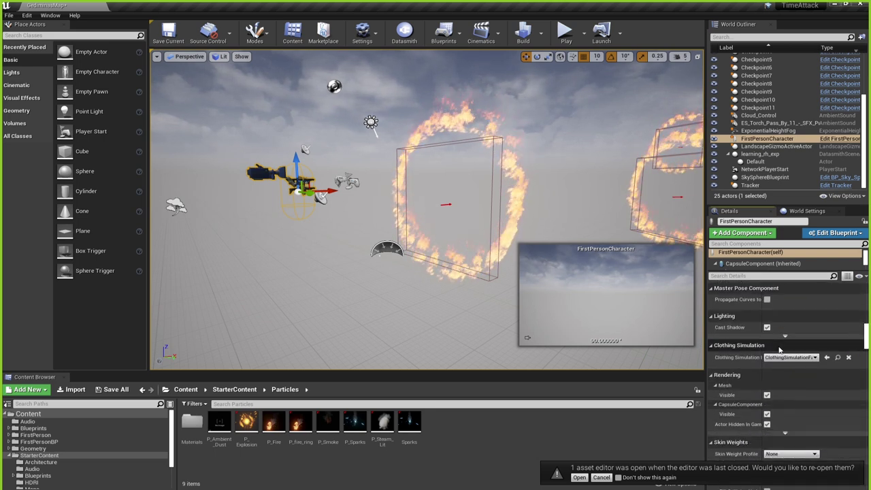
pyautogui.scroll(-4, 780, 350)
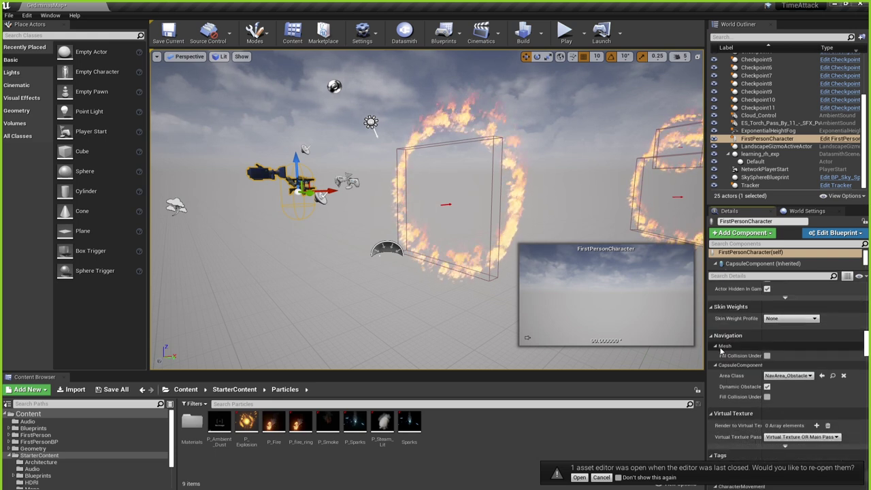
pyautogui.scroll(-4, 776, 377)
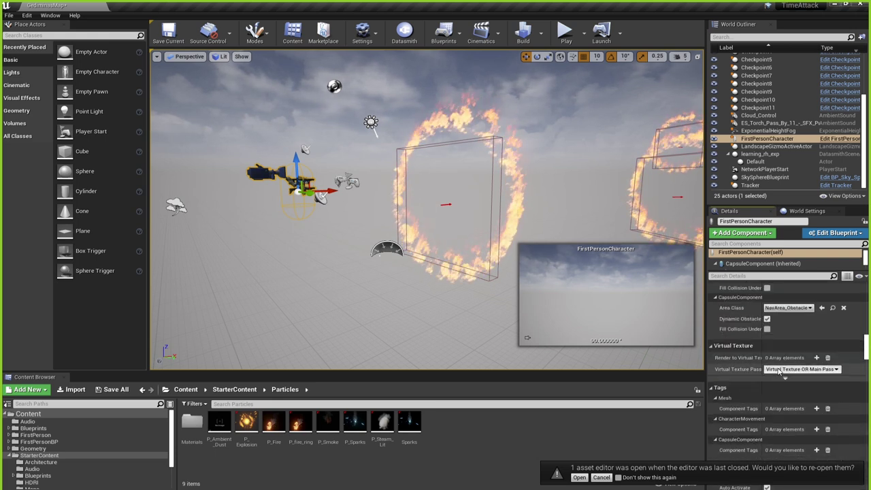
pyautogui.scroll(-5, 780, 371)
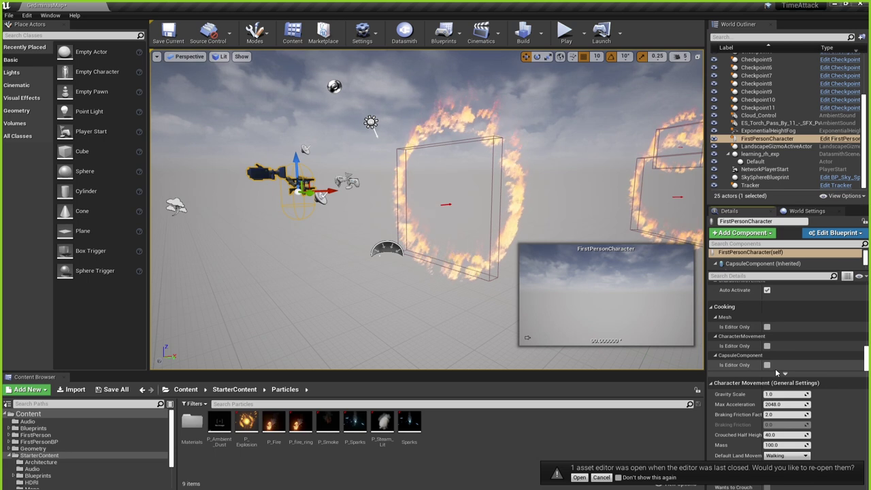
pyautogui.scroll(-3, 776, 373)
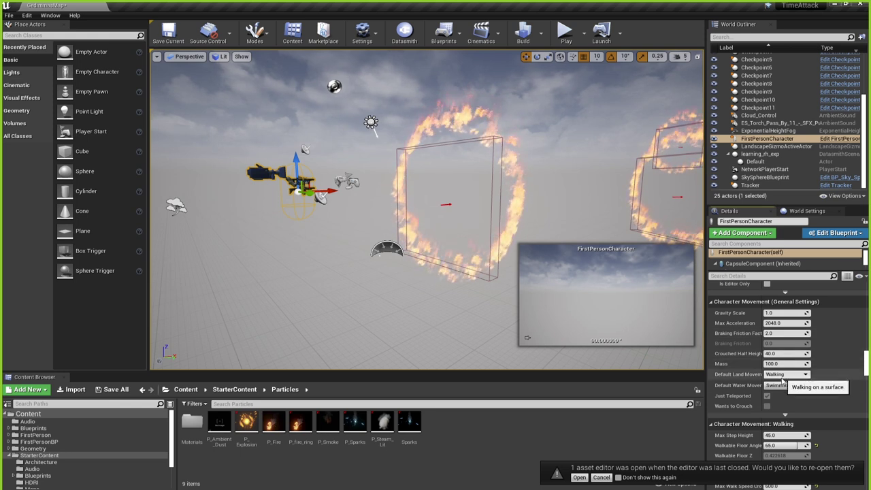
pyautogui.scroll(-2, 810, 403)
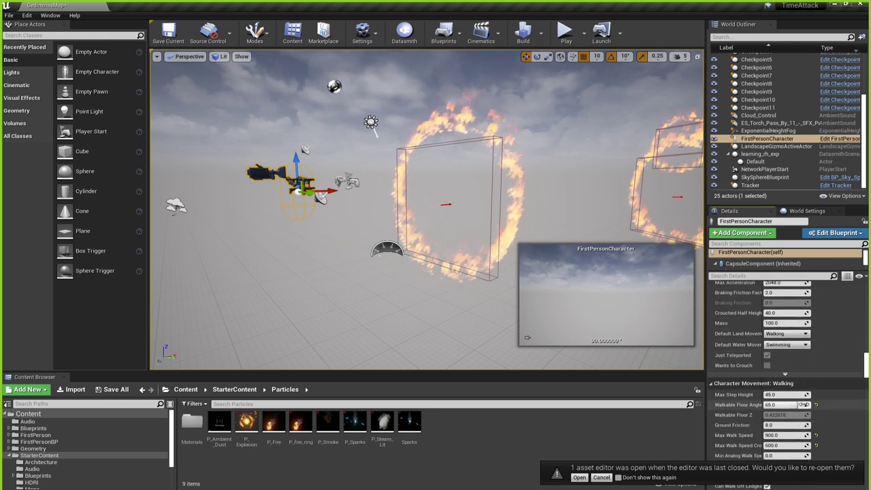
pyautogui.scroll(-3, 842, 400)
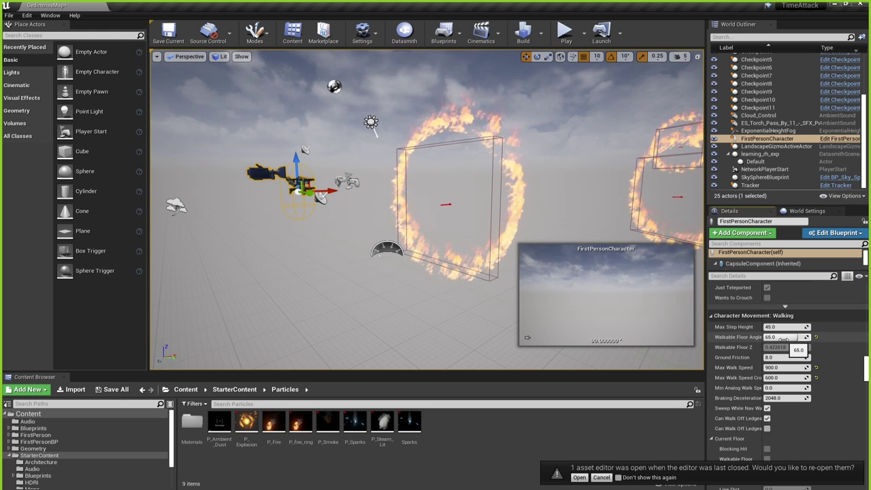
# - Commit the Walkable Floor Angle edit, deselect the character, and fly toward the flaming rings
pyautogui.click(785, 337)
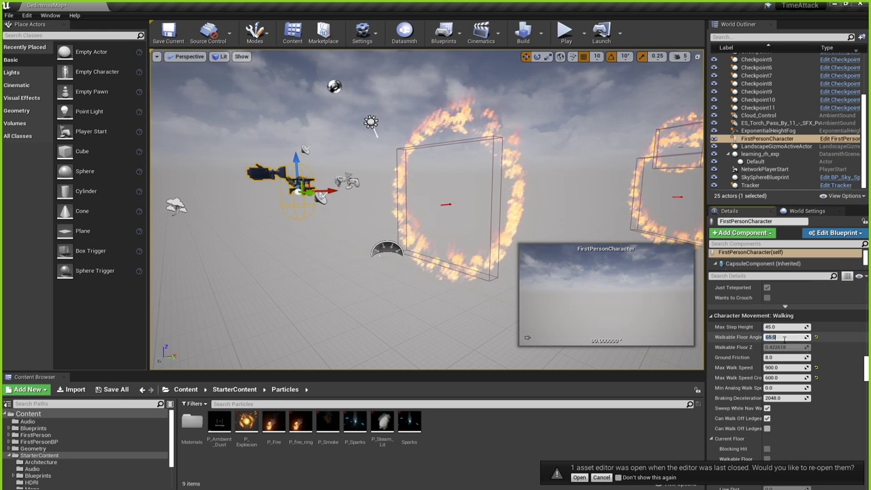
pyautogui.press('Escape')
pyautogui.press('Escape')
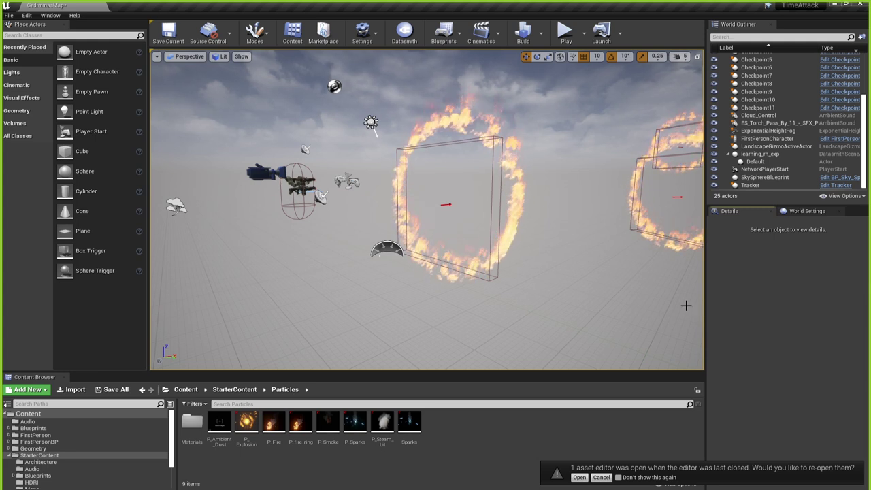
pyautogui.press('Up')
pyautogui.press('Right')
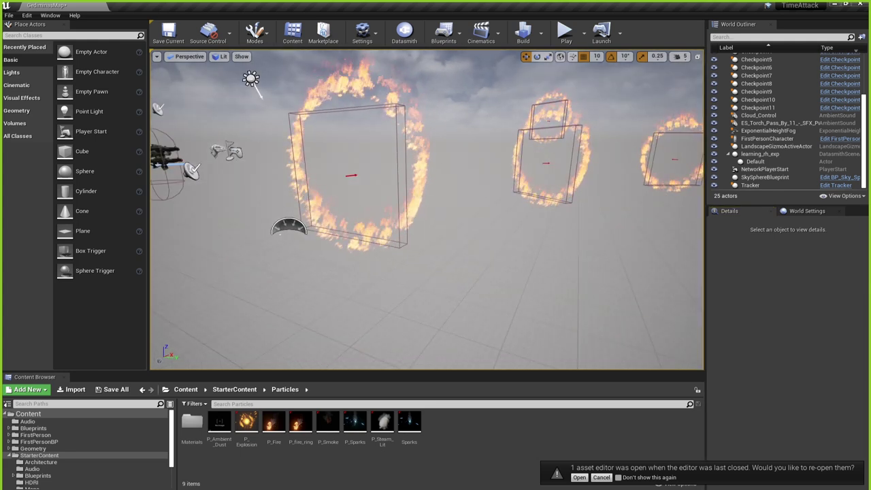